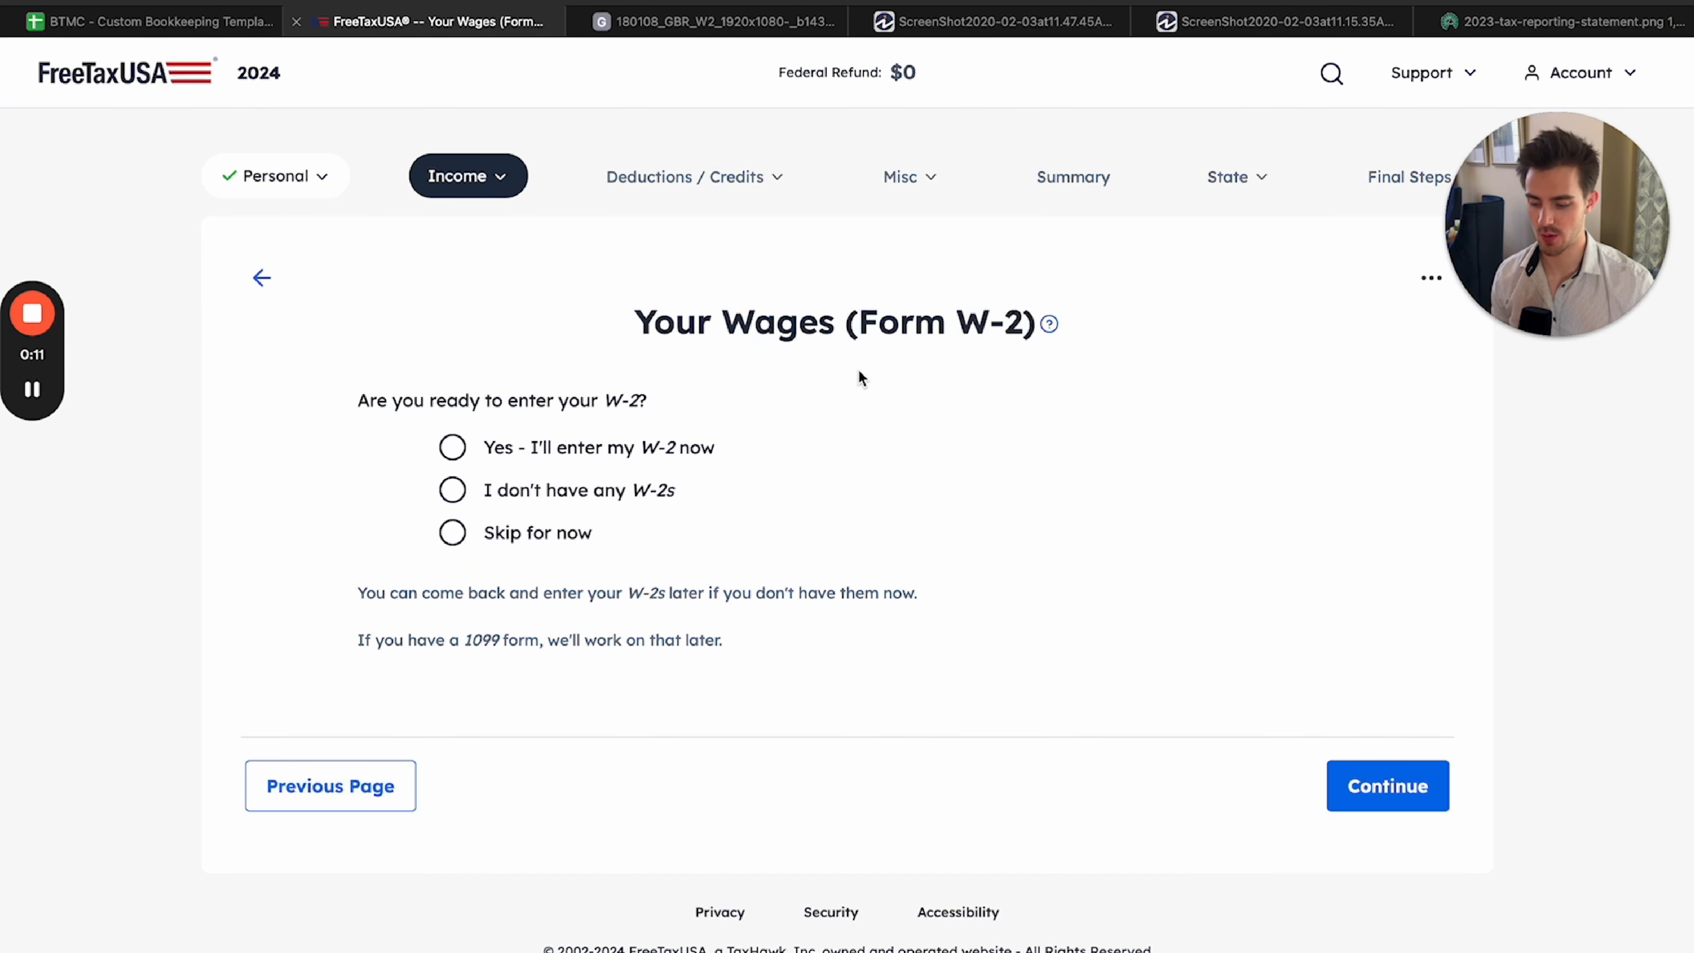
Examine the sample W-2 image, including its state, state ID and employee address boxes.
drag(634, 322, 1042, 334)
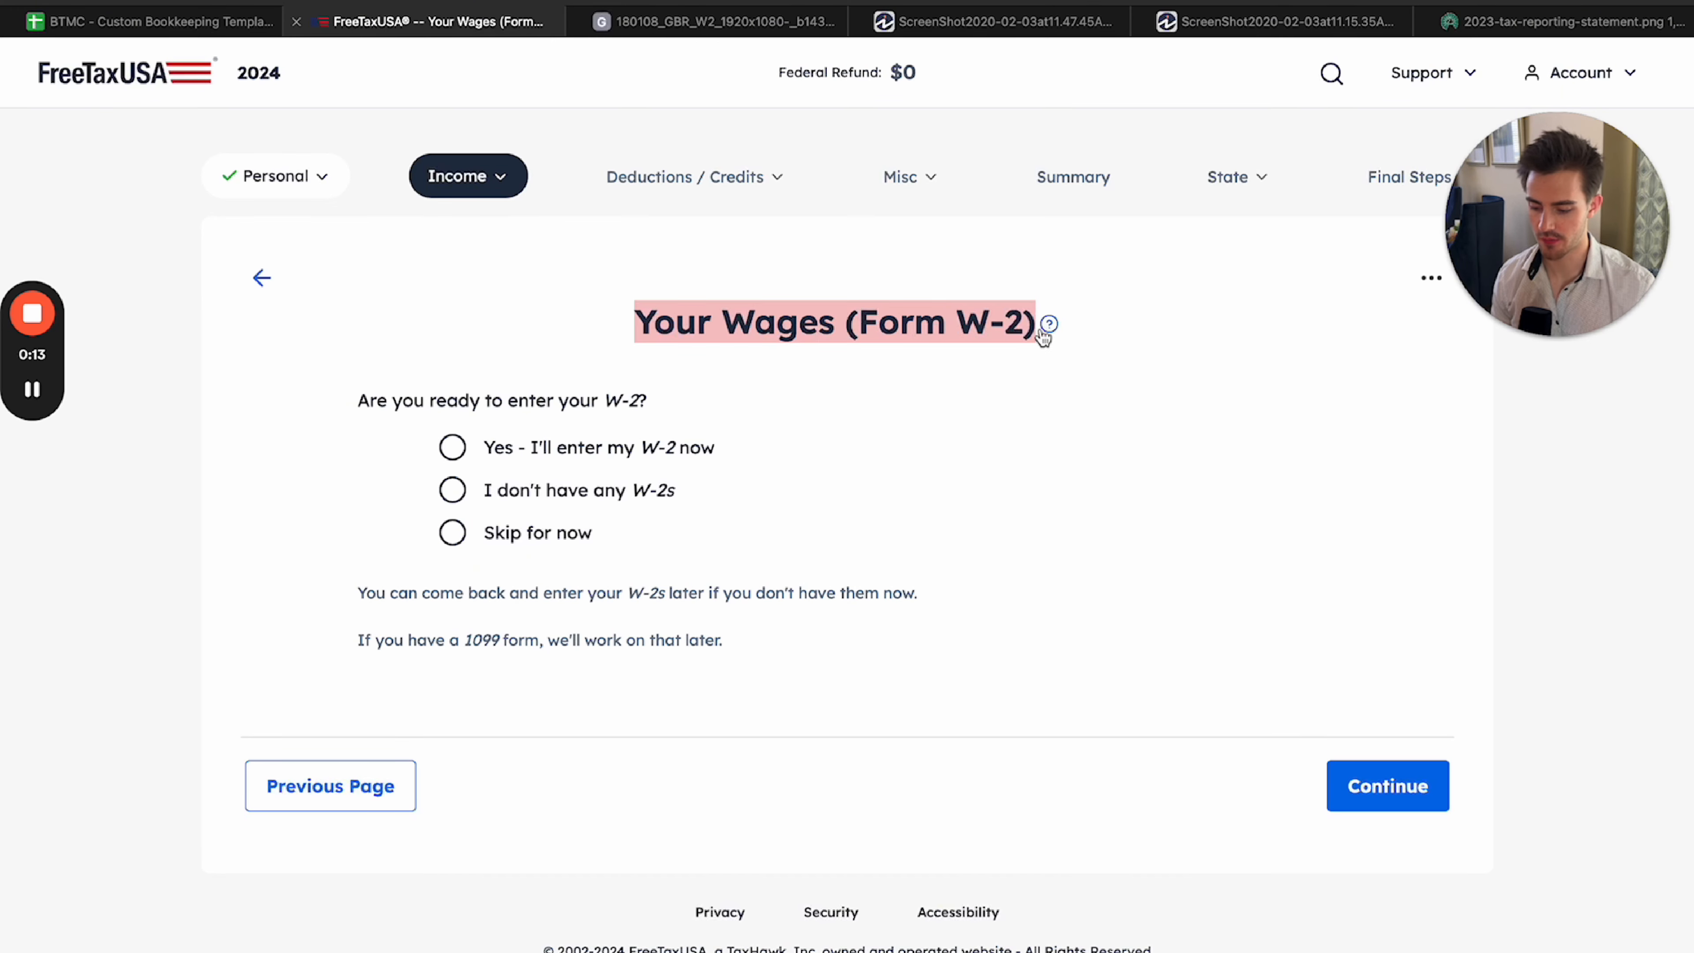
click(1042, 372)
click(695, 24)
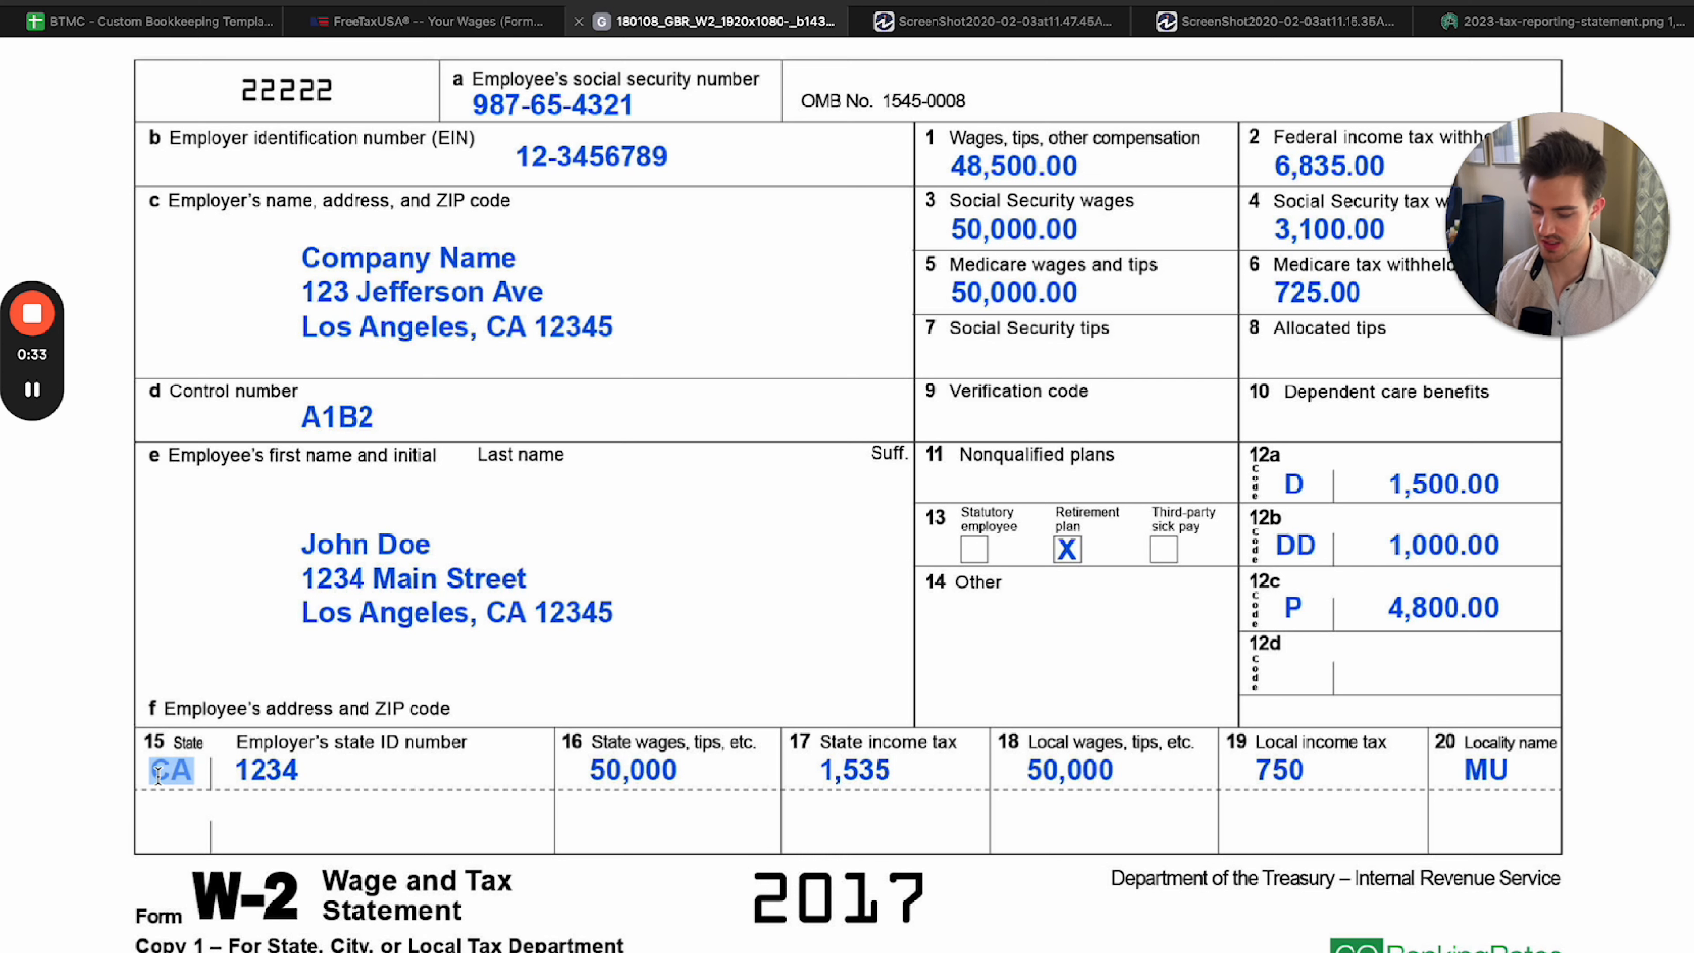
click(360, 769)
click(371, 762)
click(551, 608)
click(366, 625)
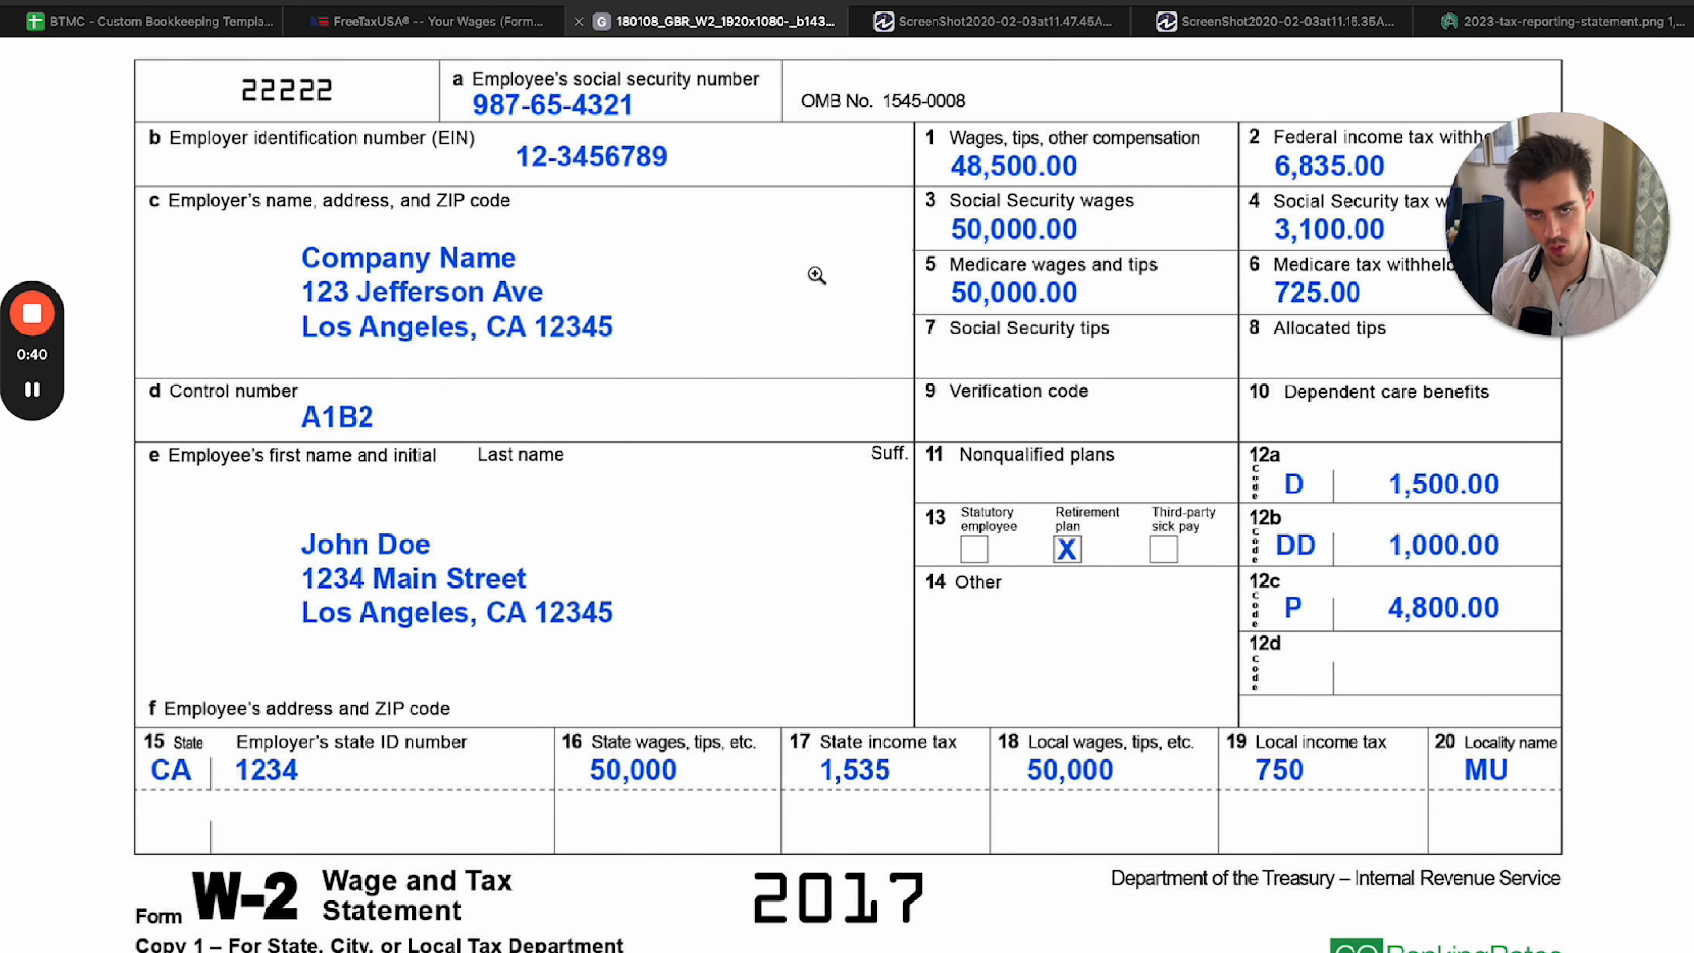
Return to the W-2 question in FreeTaxUSA, answer that there are no W-2s and continue to the income overview.
click(494, 21)
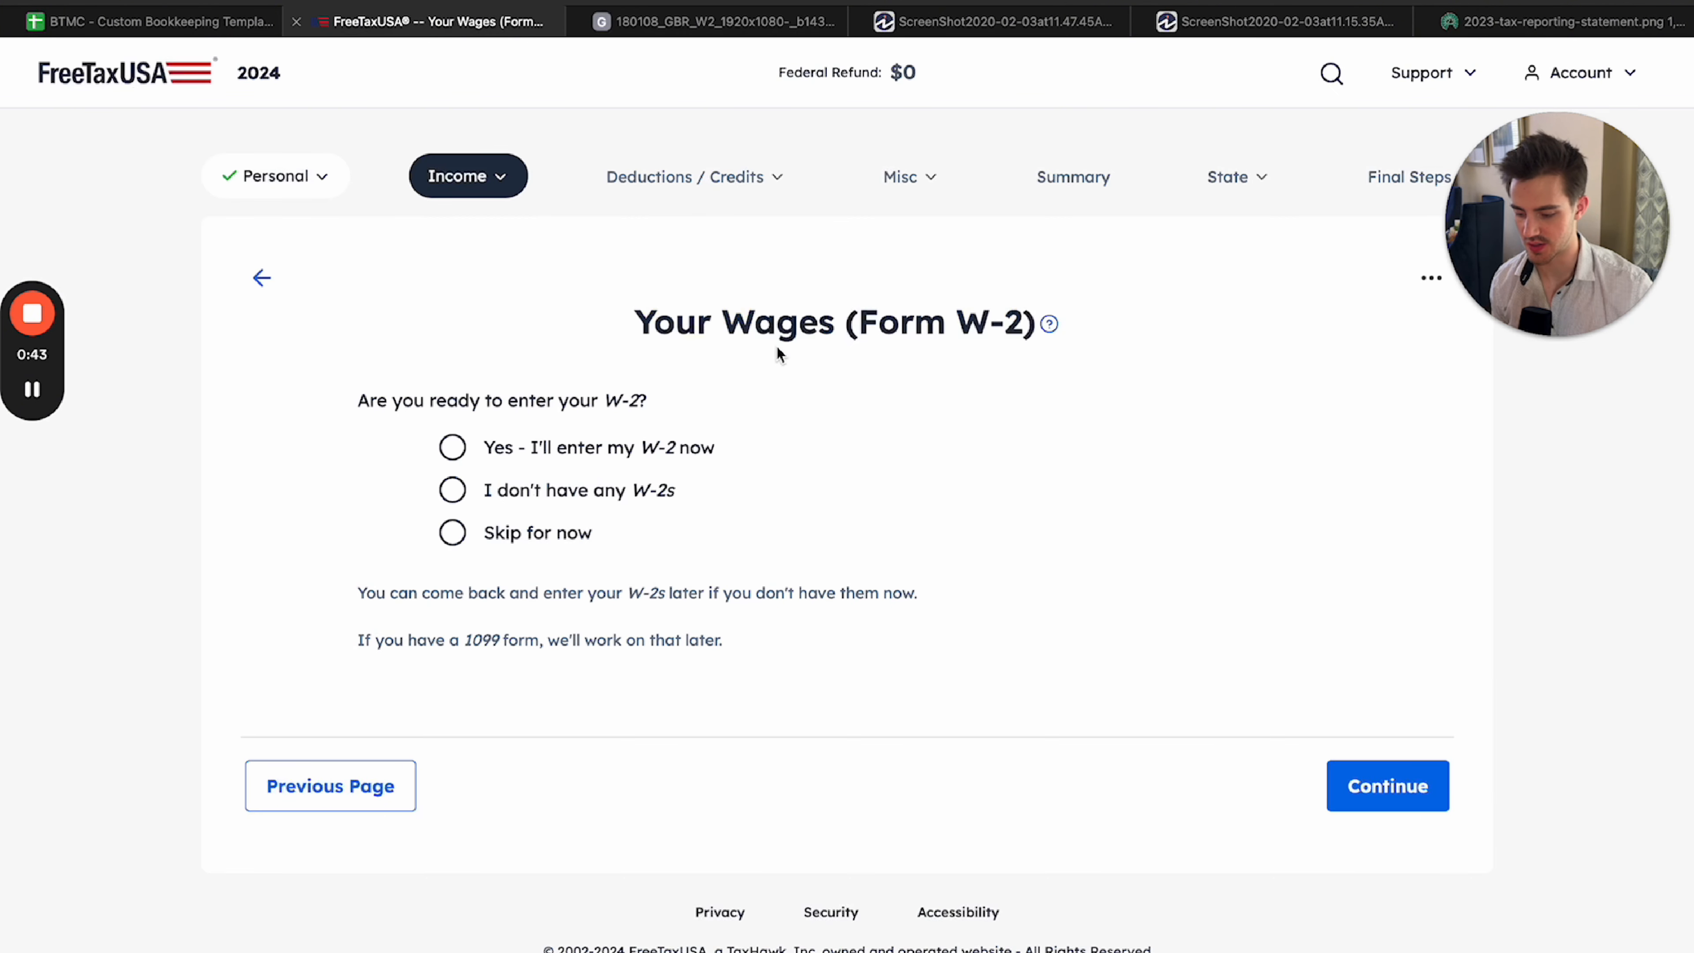
drag(778, 353, 1014, 374)
click(957, 375)
click(453, 447)
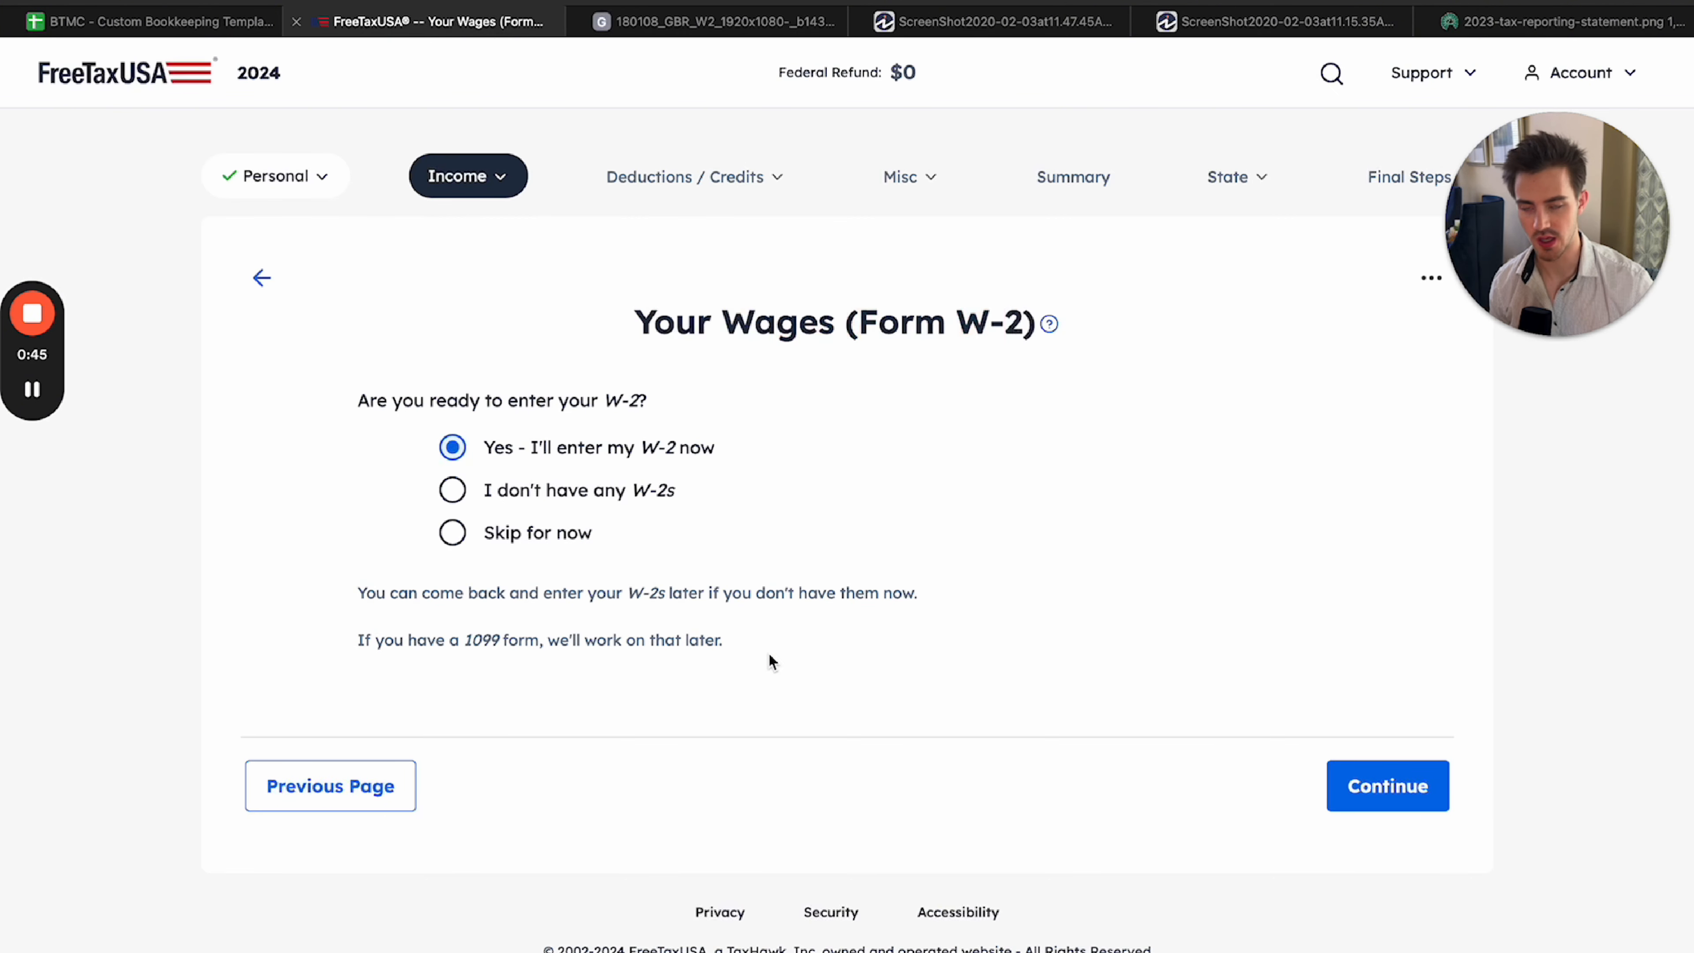
click(452, 490)
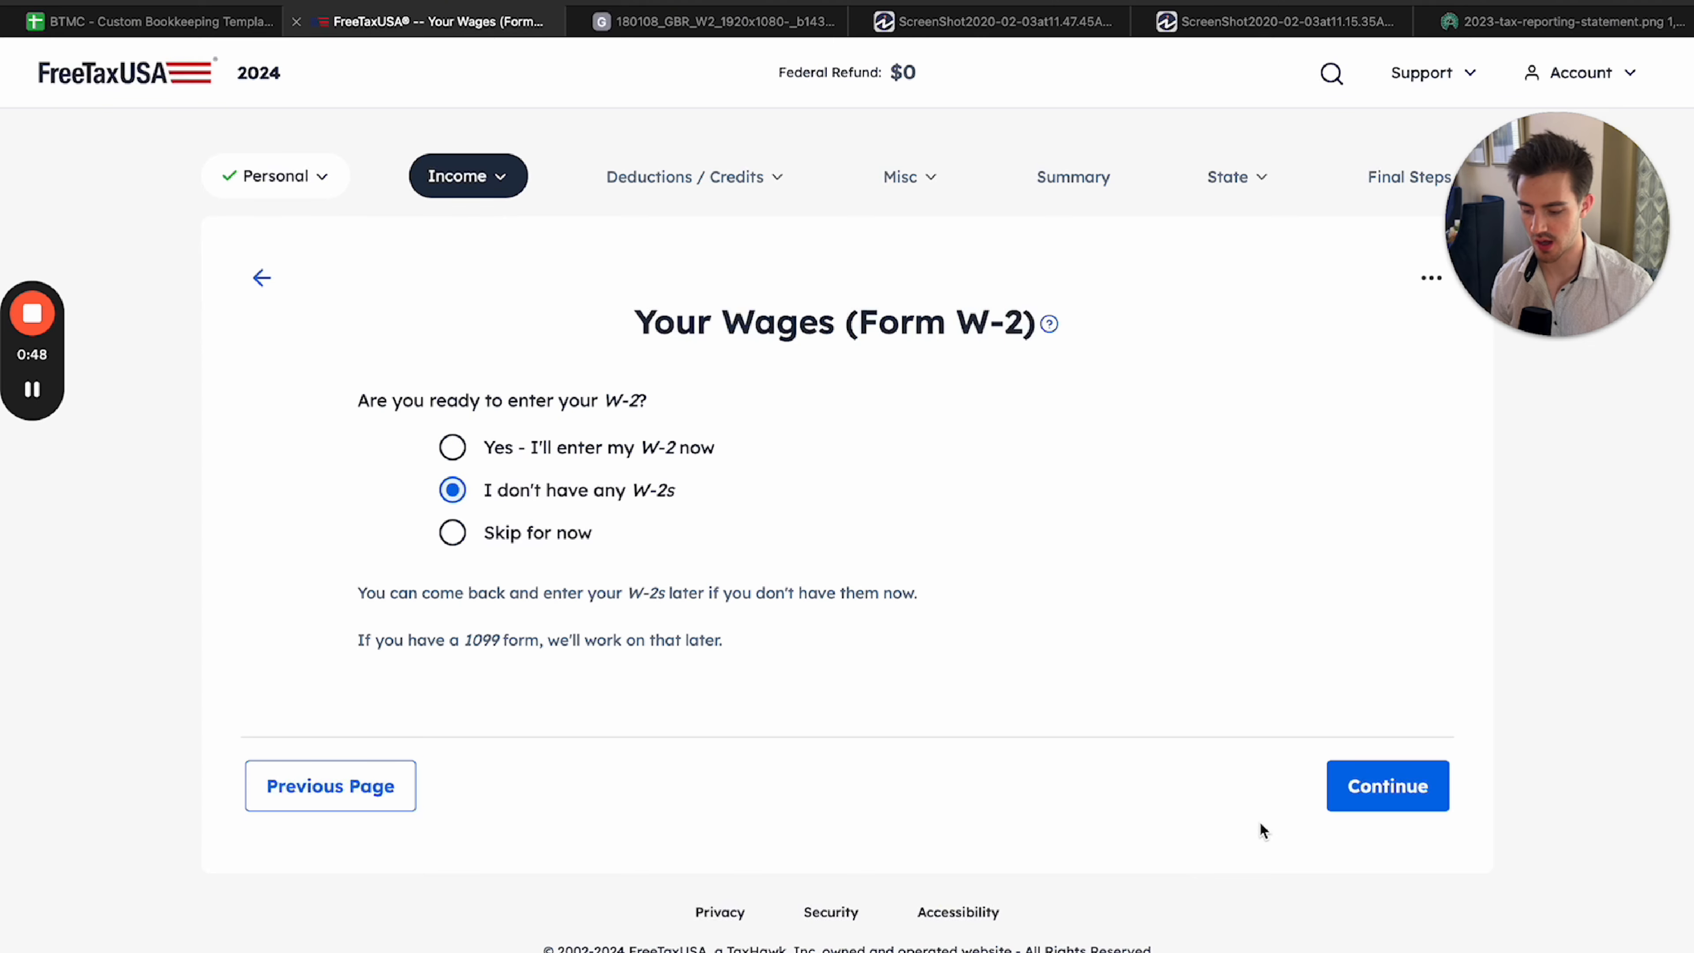
click(1369, 794)
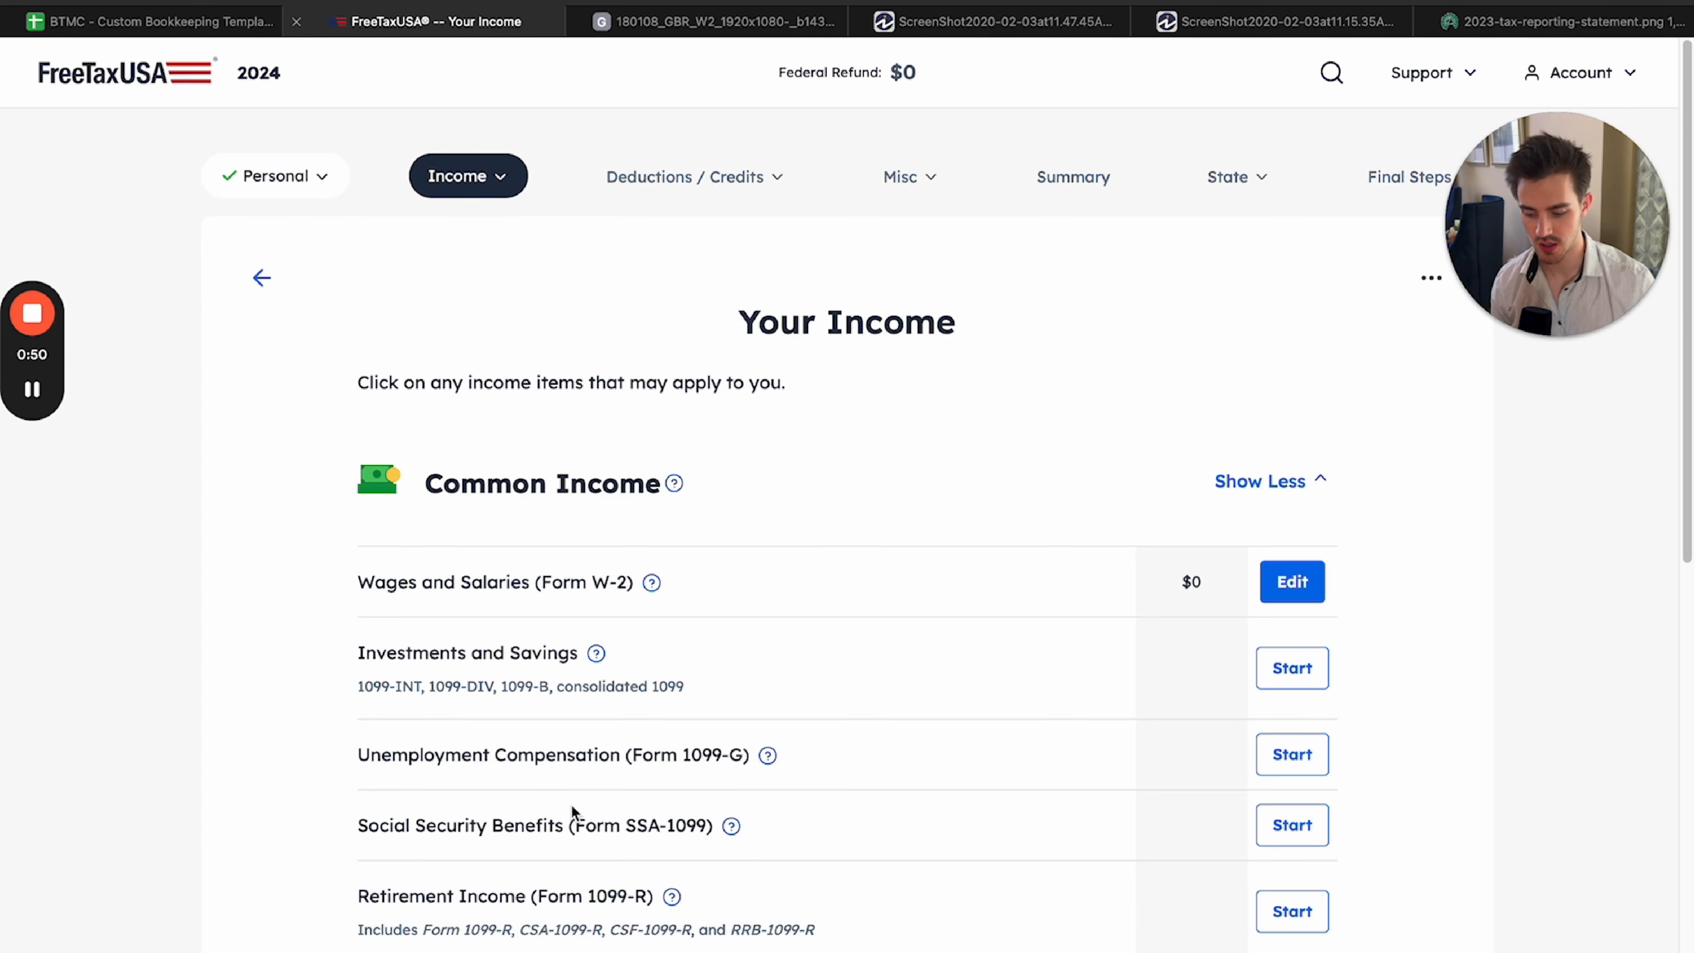
Edit Wages and Salaries (Form W-2) and continue with the option to enter the W-2 now.
click(1273, 594)
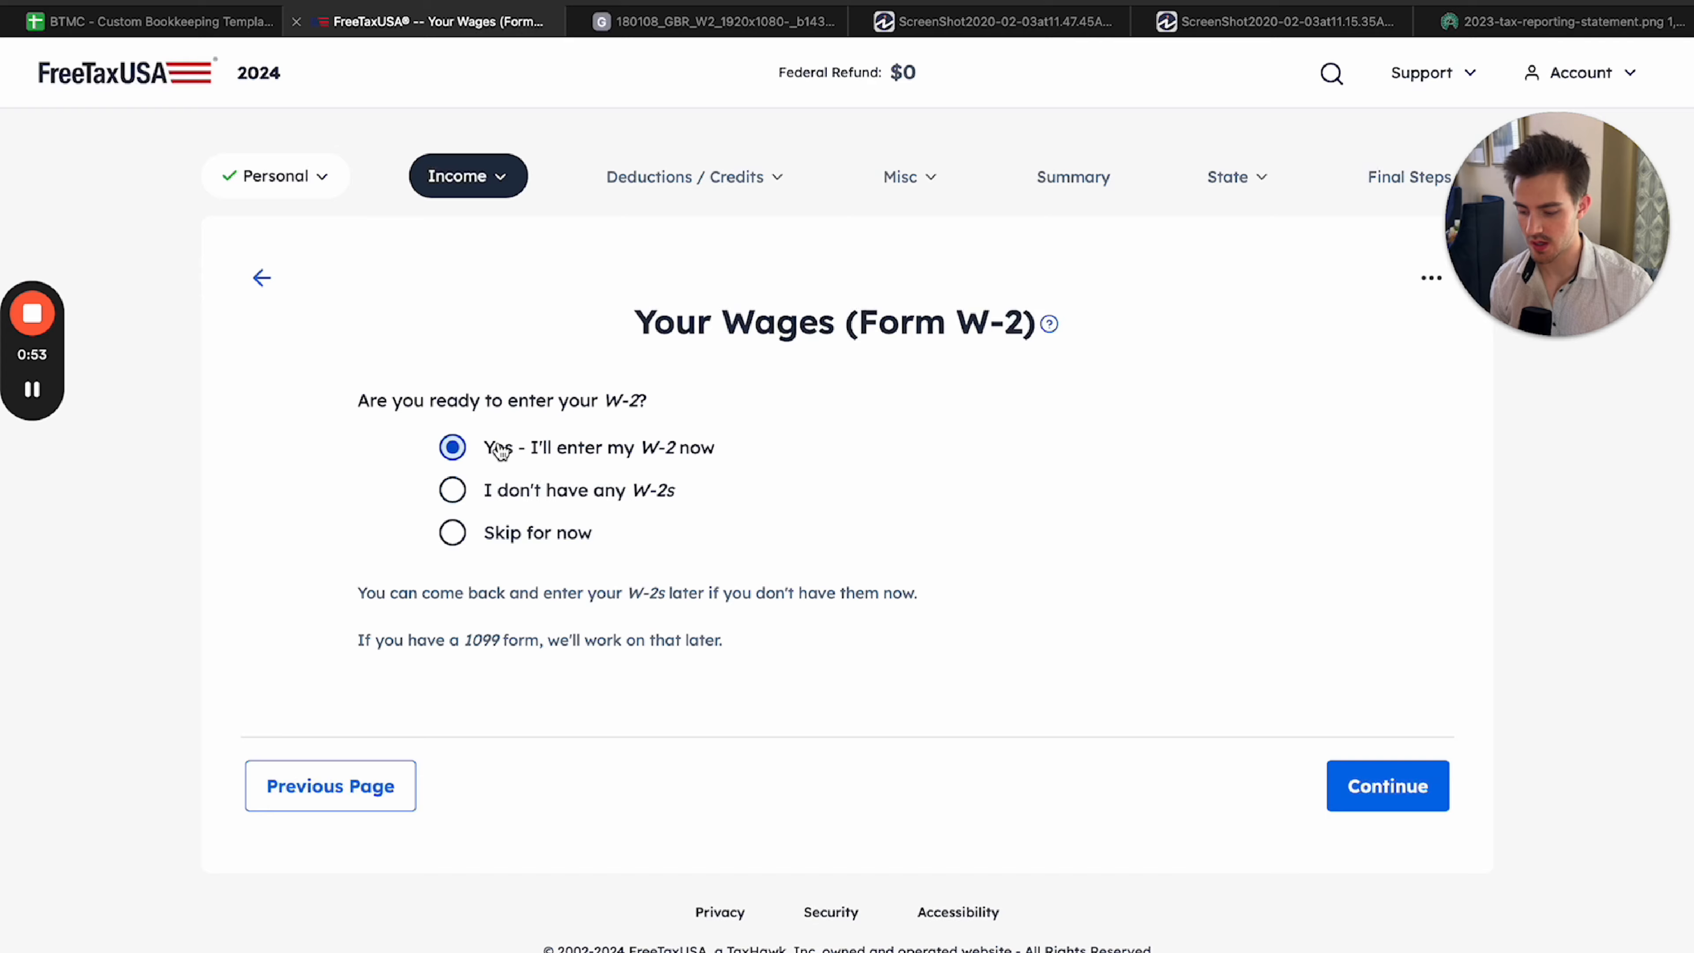
click(1341, 764)
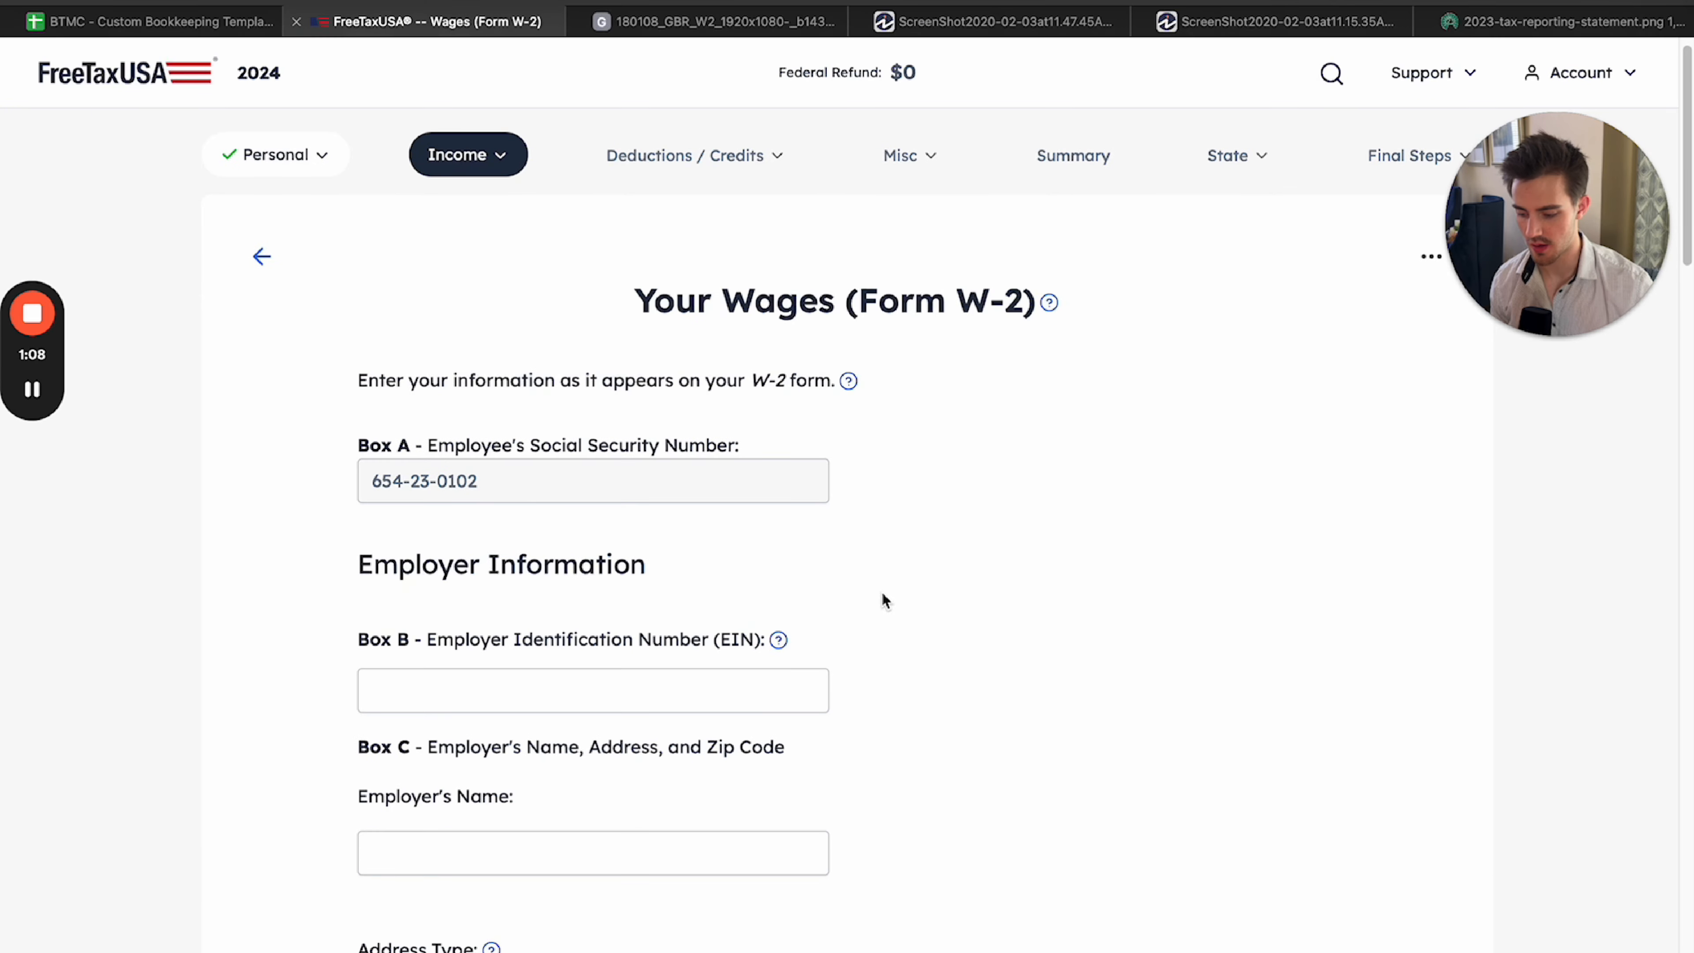
Look through the W-2 entry form, from the employer information down to Box 14.
scroll(884, 601, down, 14)
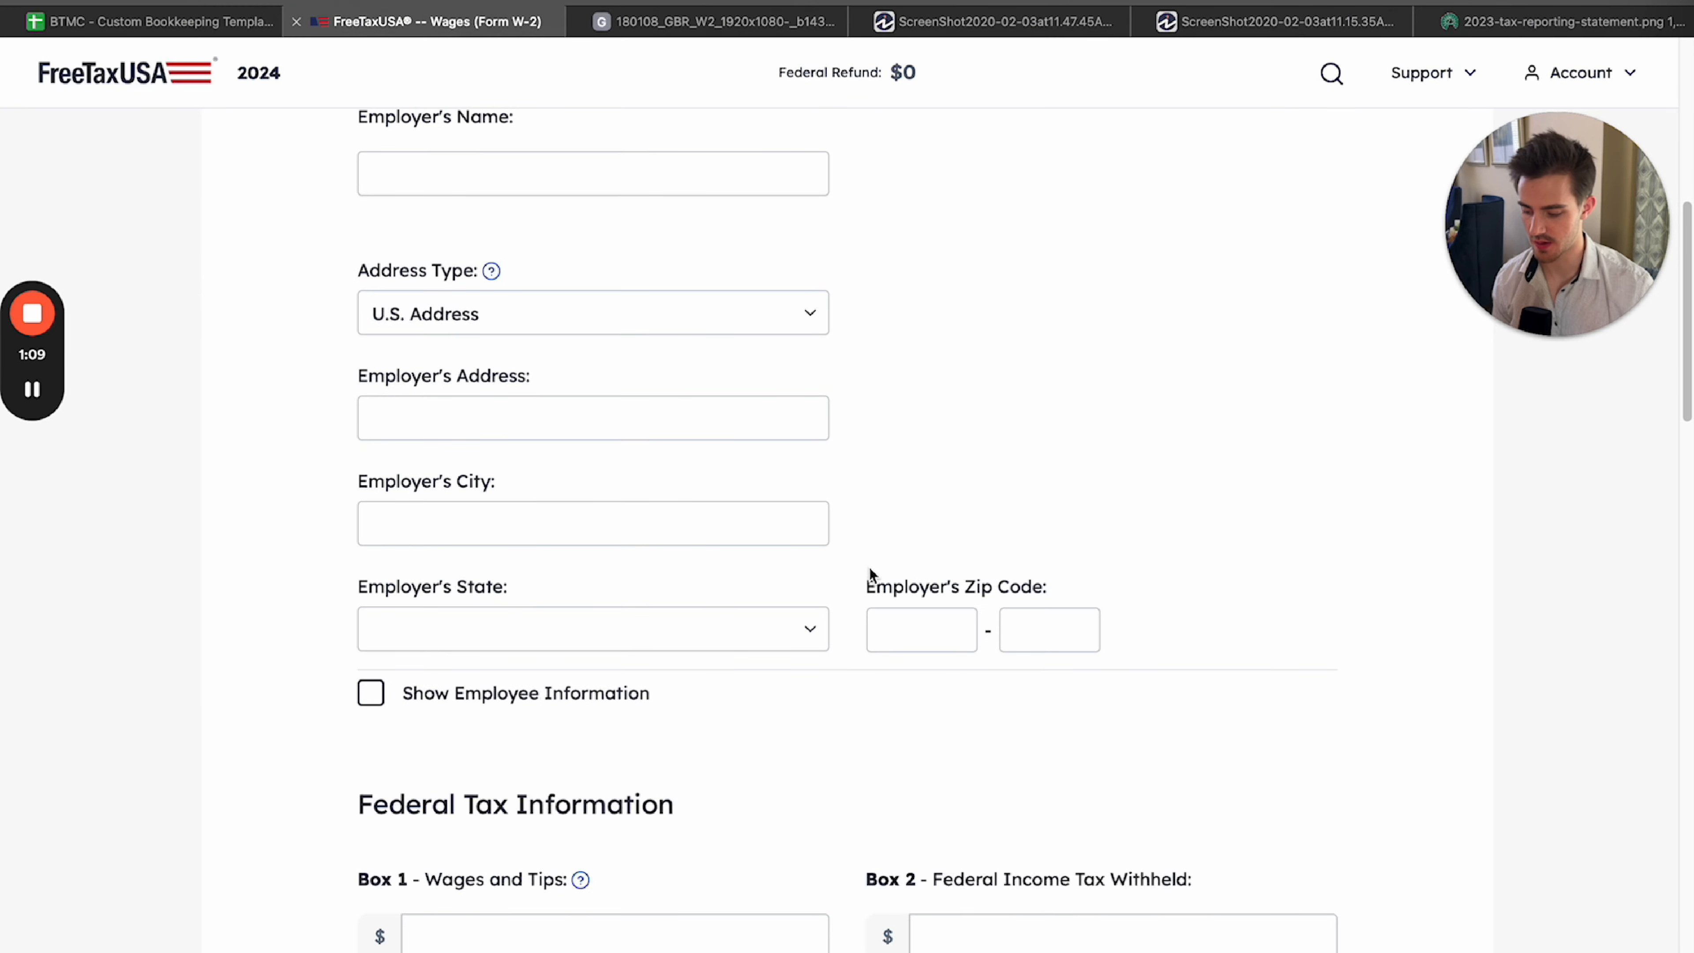
scroll(854, 564, down, 18)
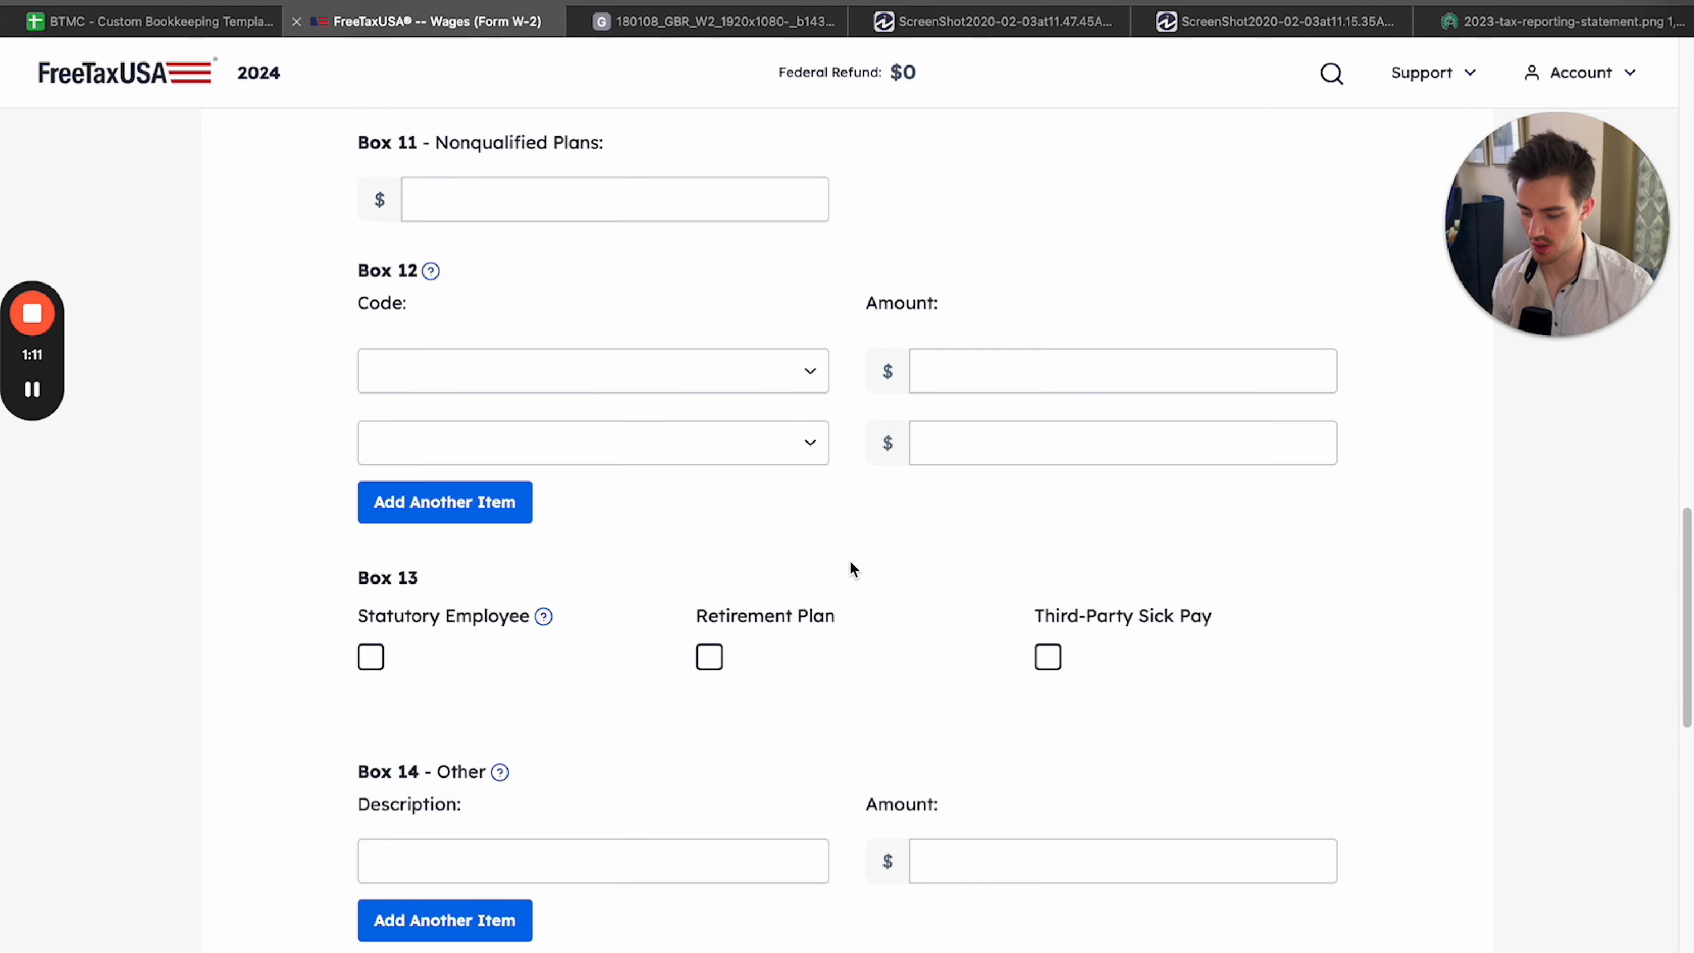
scroll(850, 564, down, 6)
scroll(844, 547, up, 20)
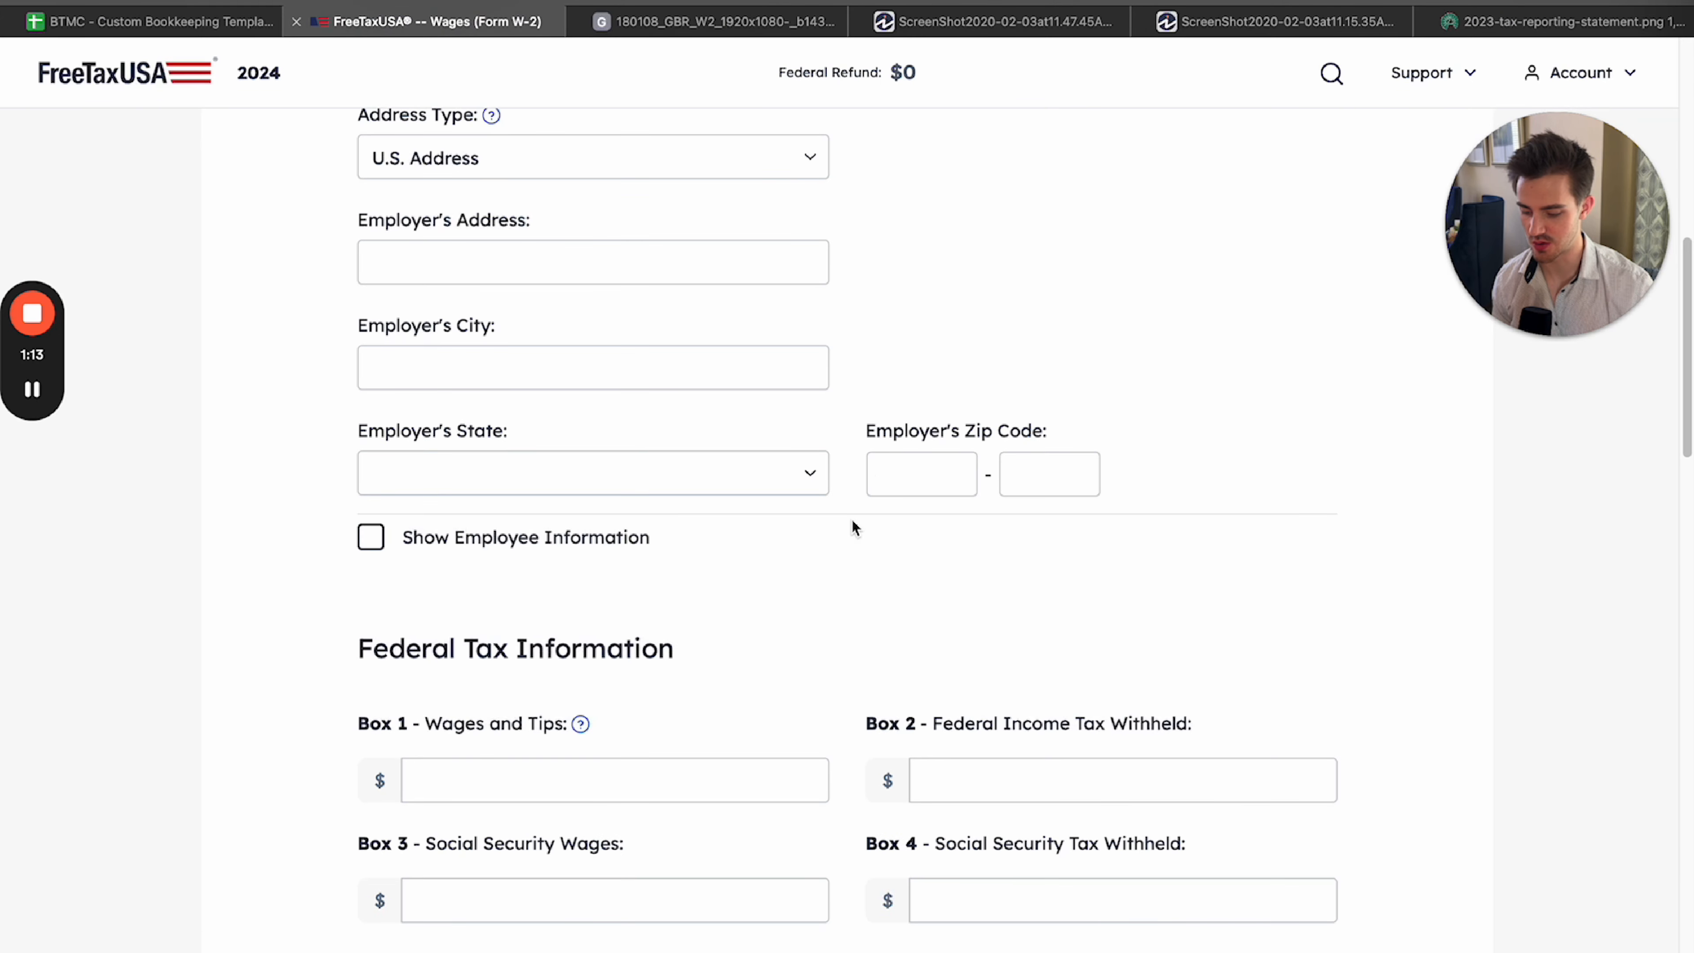
scroll(871, 468, up, 2)
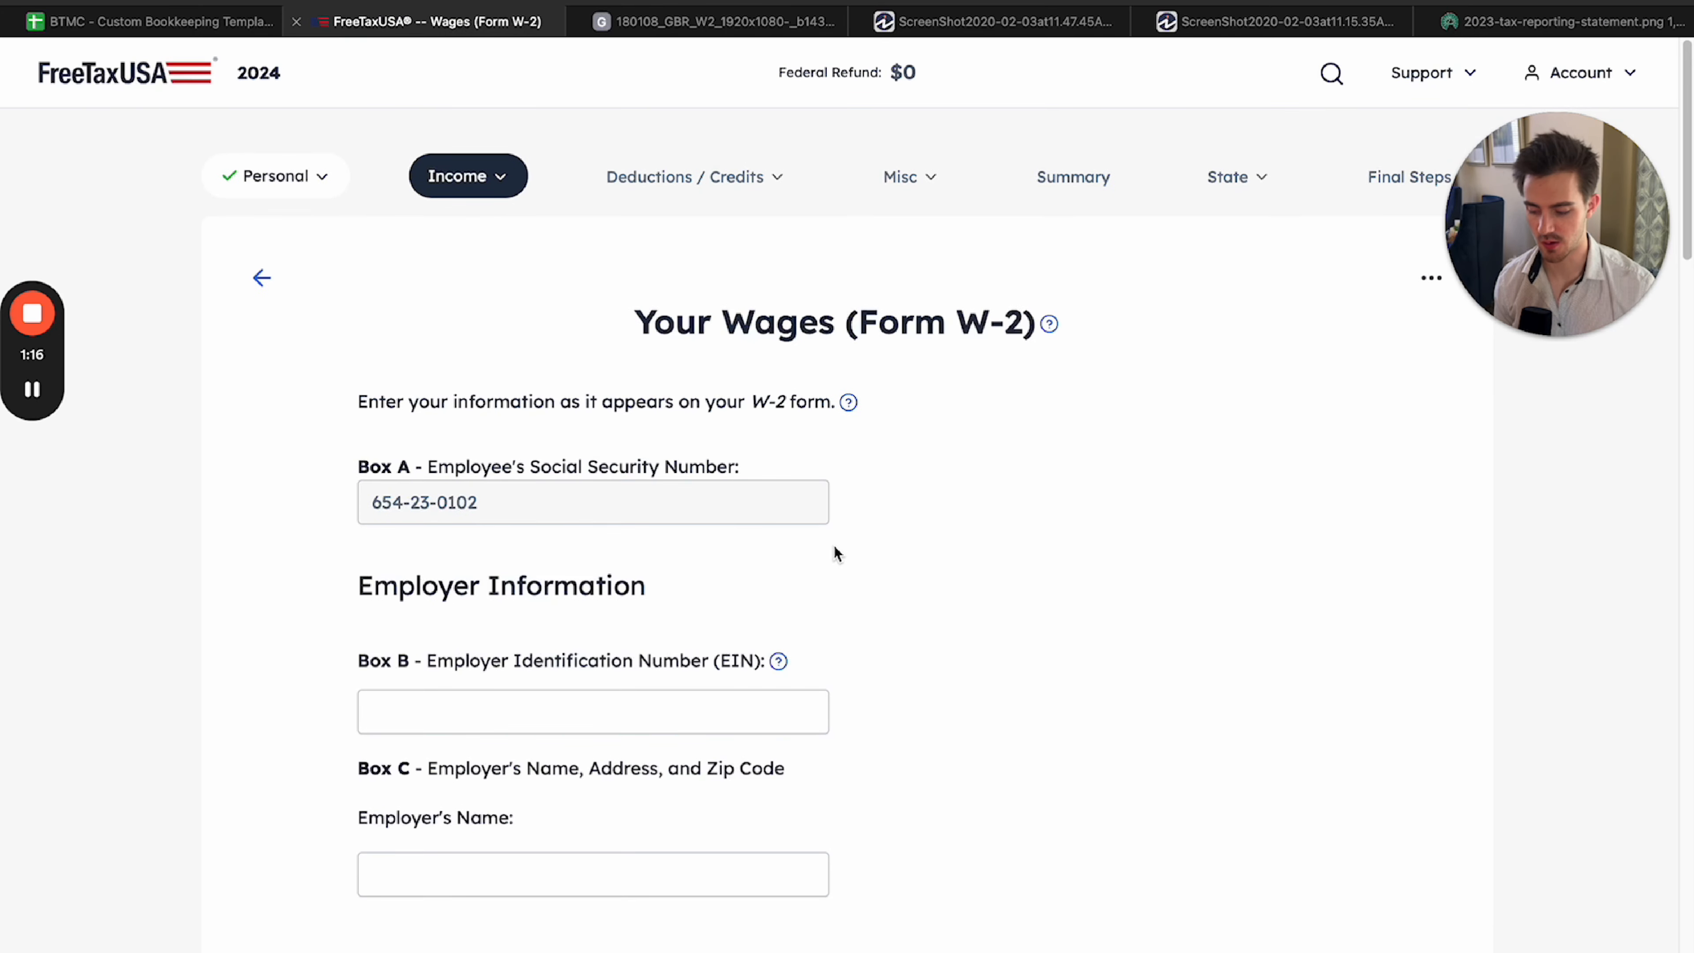
scroll(847, 587, down, 4)
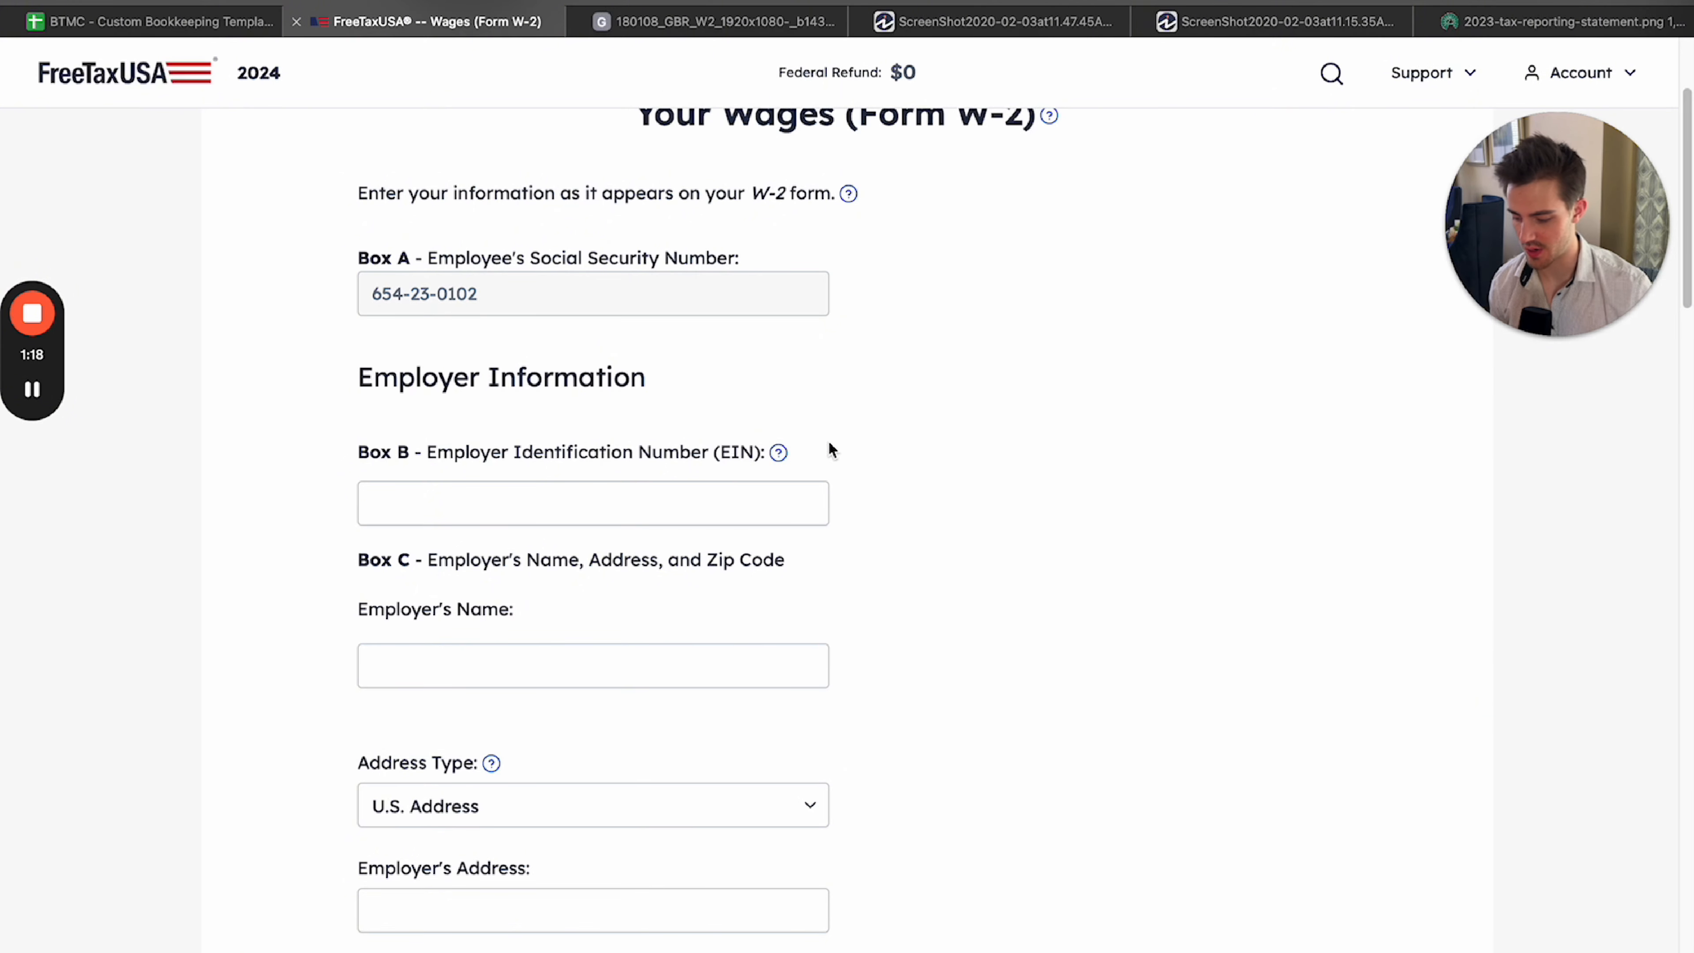
scroll(860, 407, down, 2)
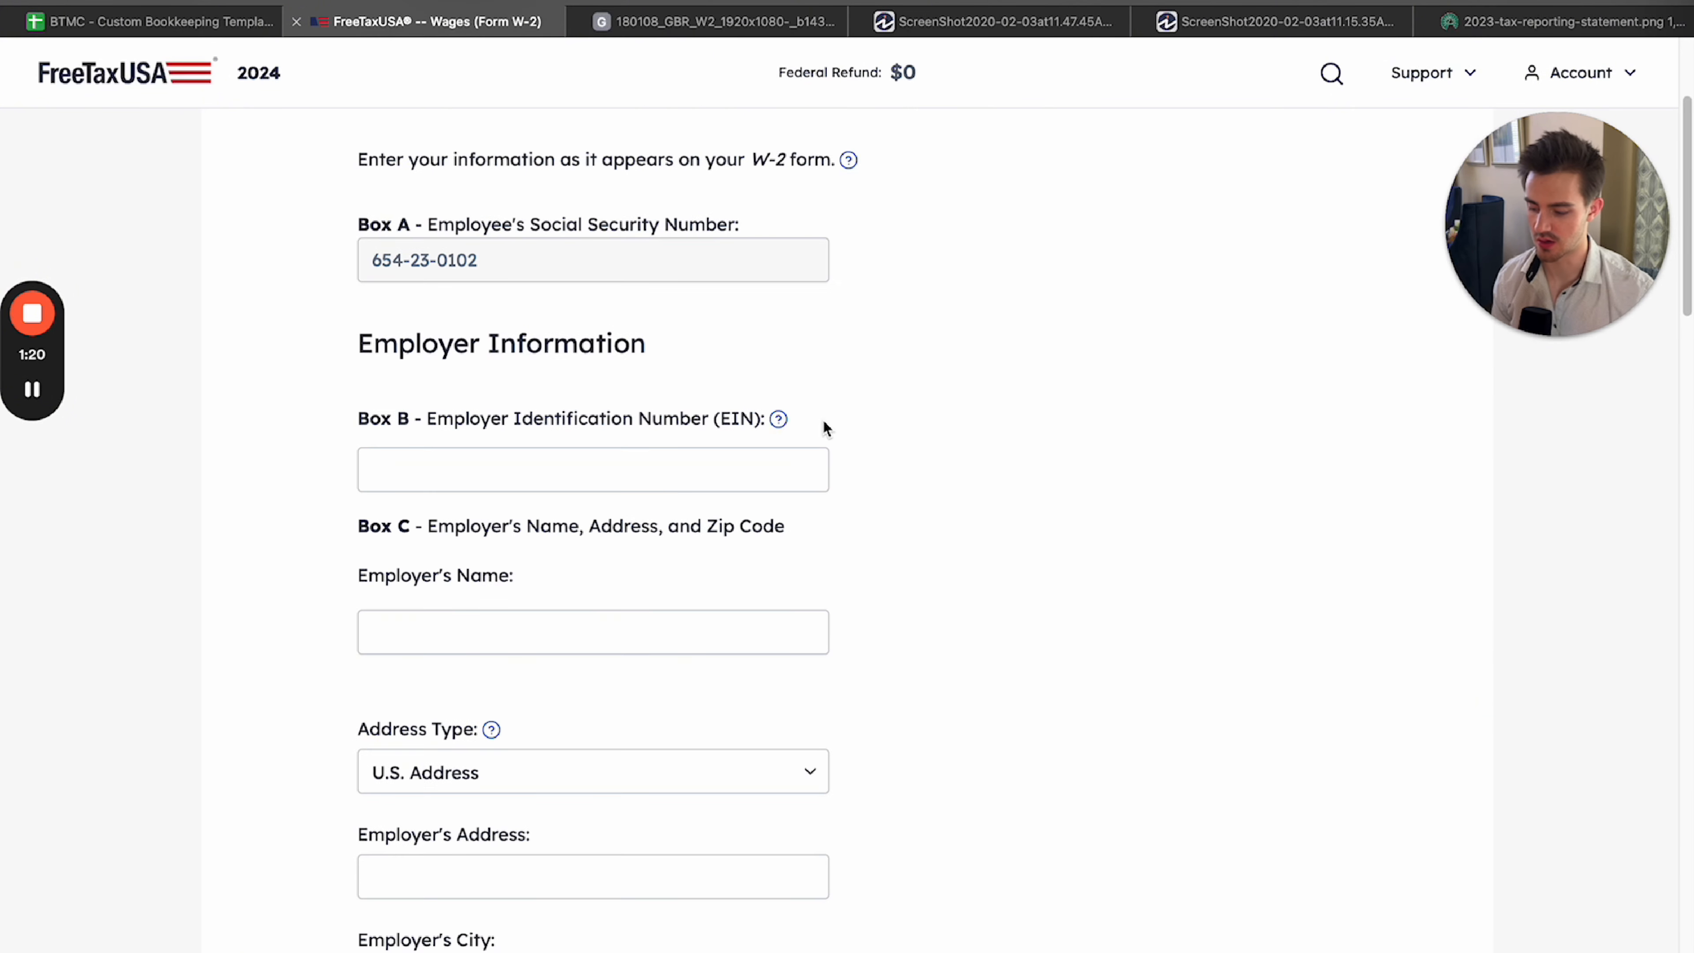
Fill in the employer's identification number, the name Company Name and the employer's address as given on the sample W-2.
click(524, 470)
scroll(841, 504, down, 1)
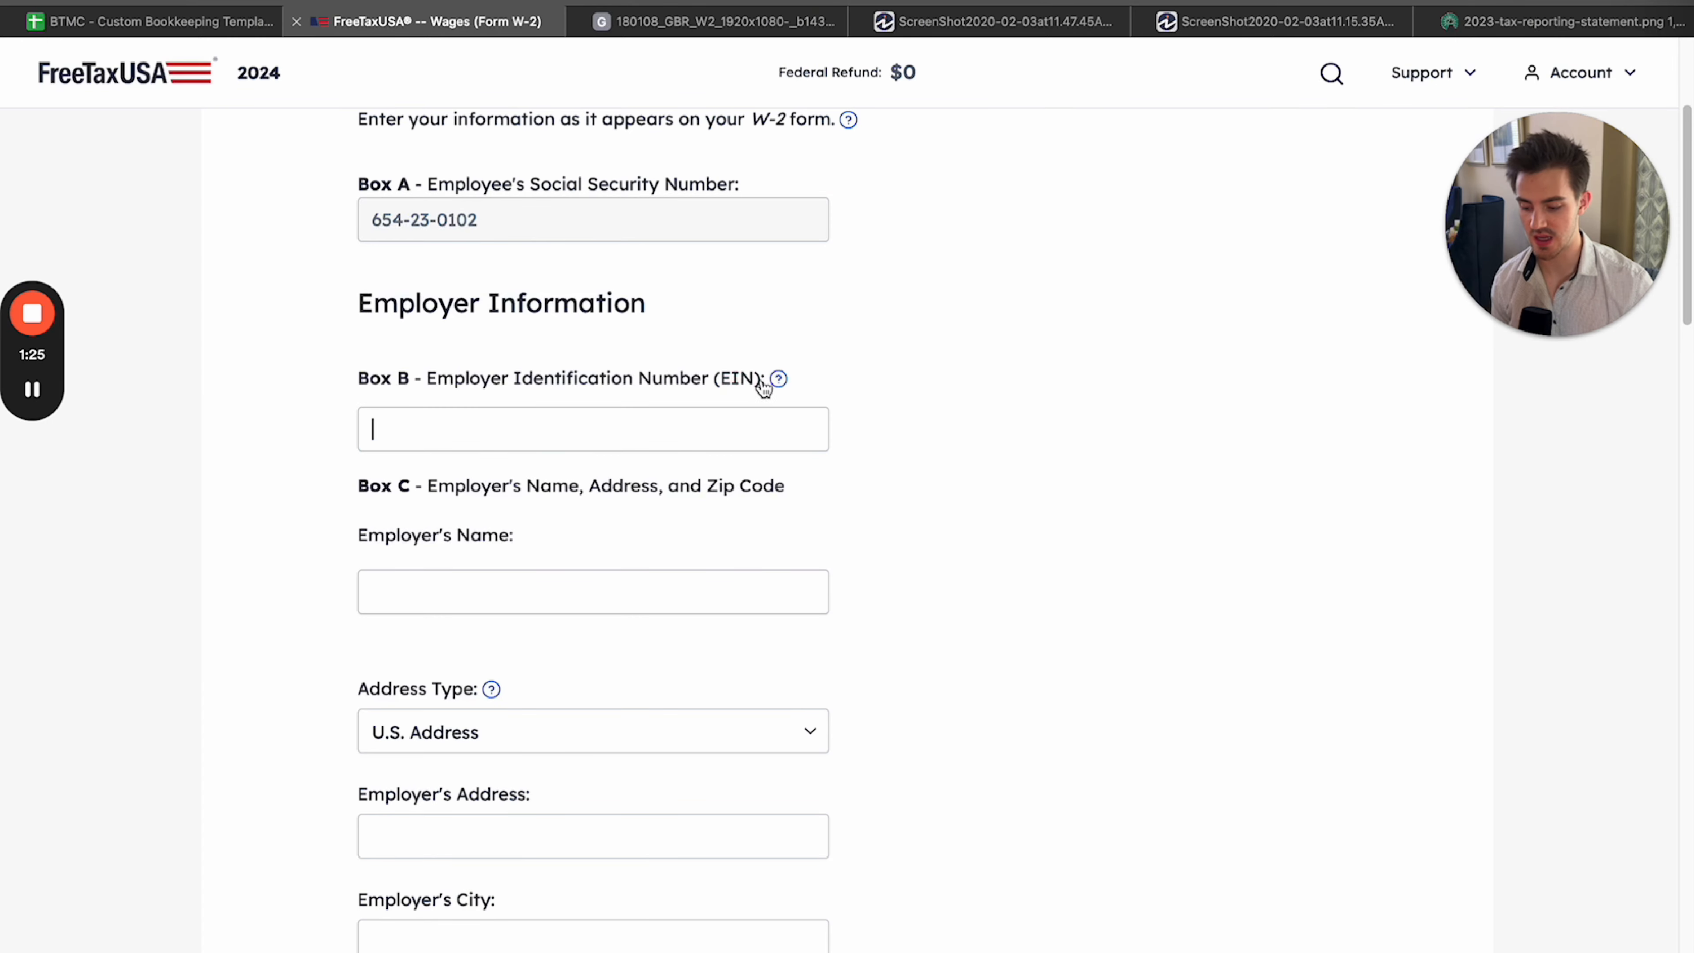
click(870, 389)
click(553, 432)
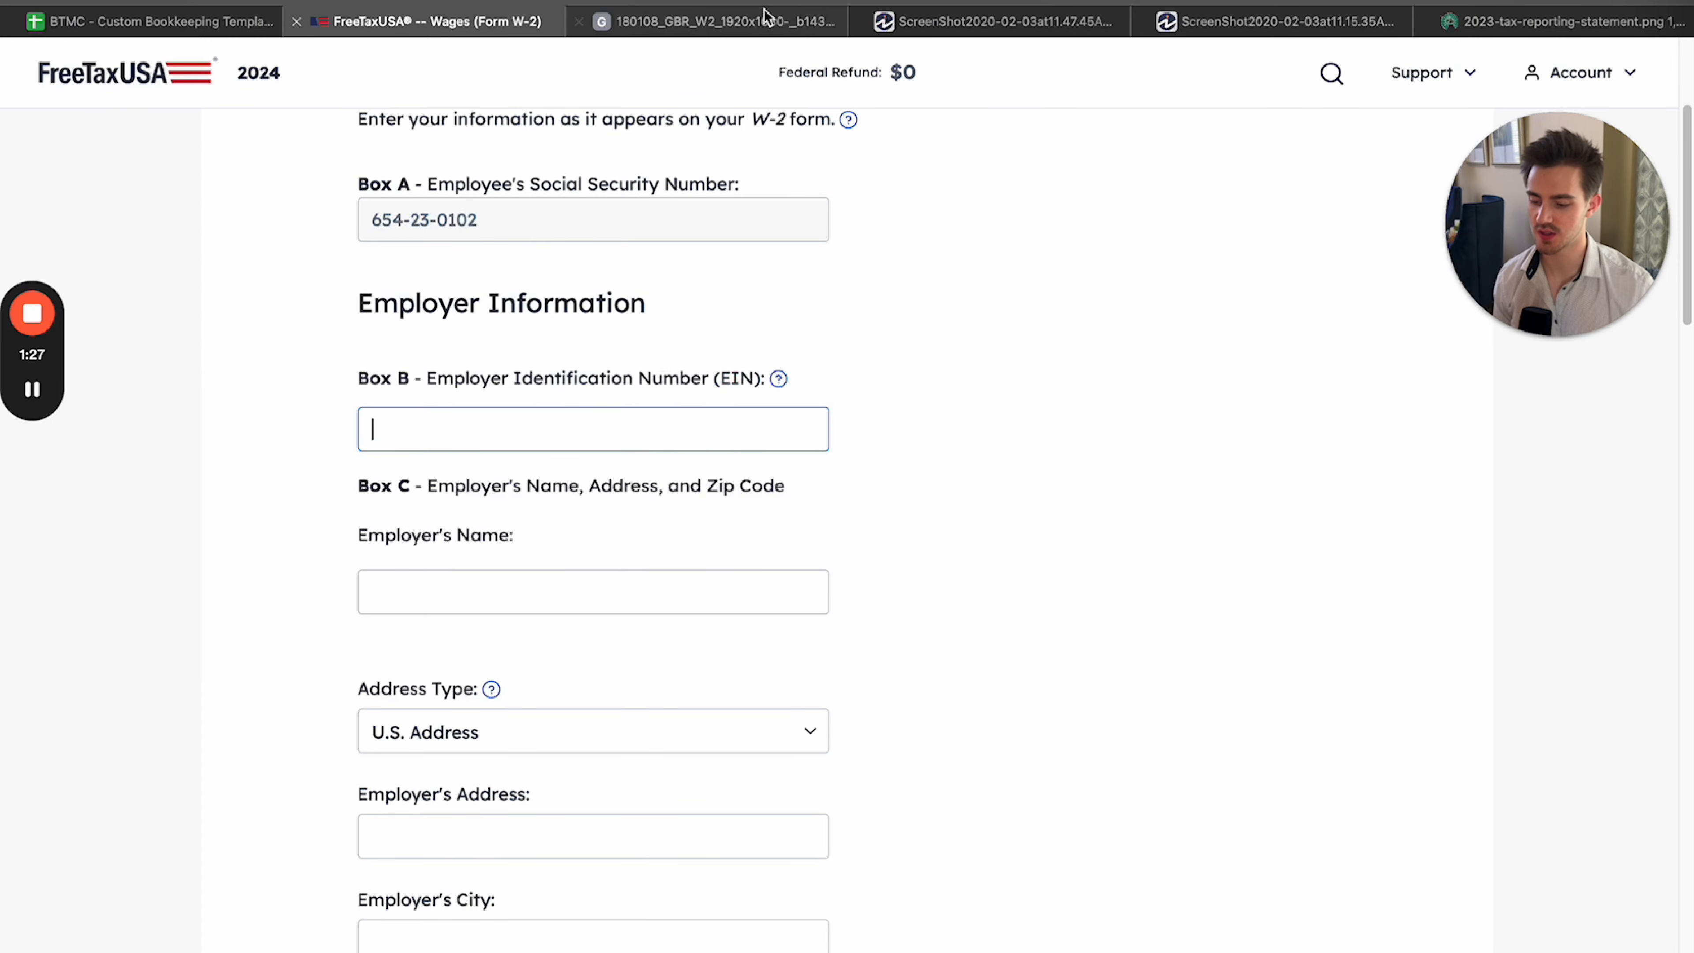
click(717, 21)
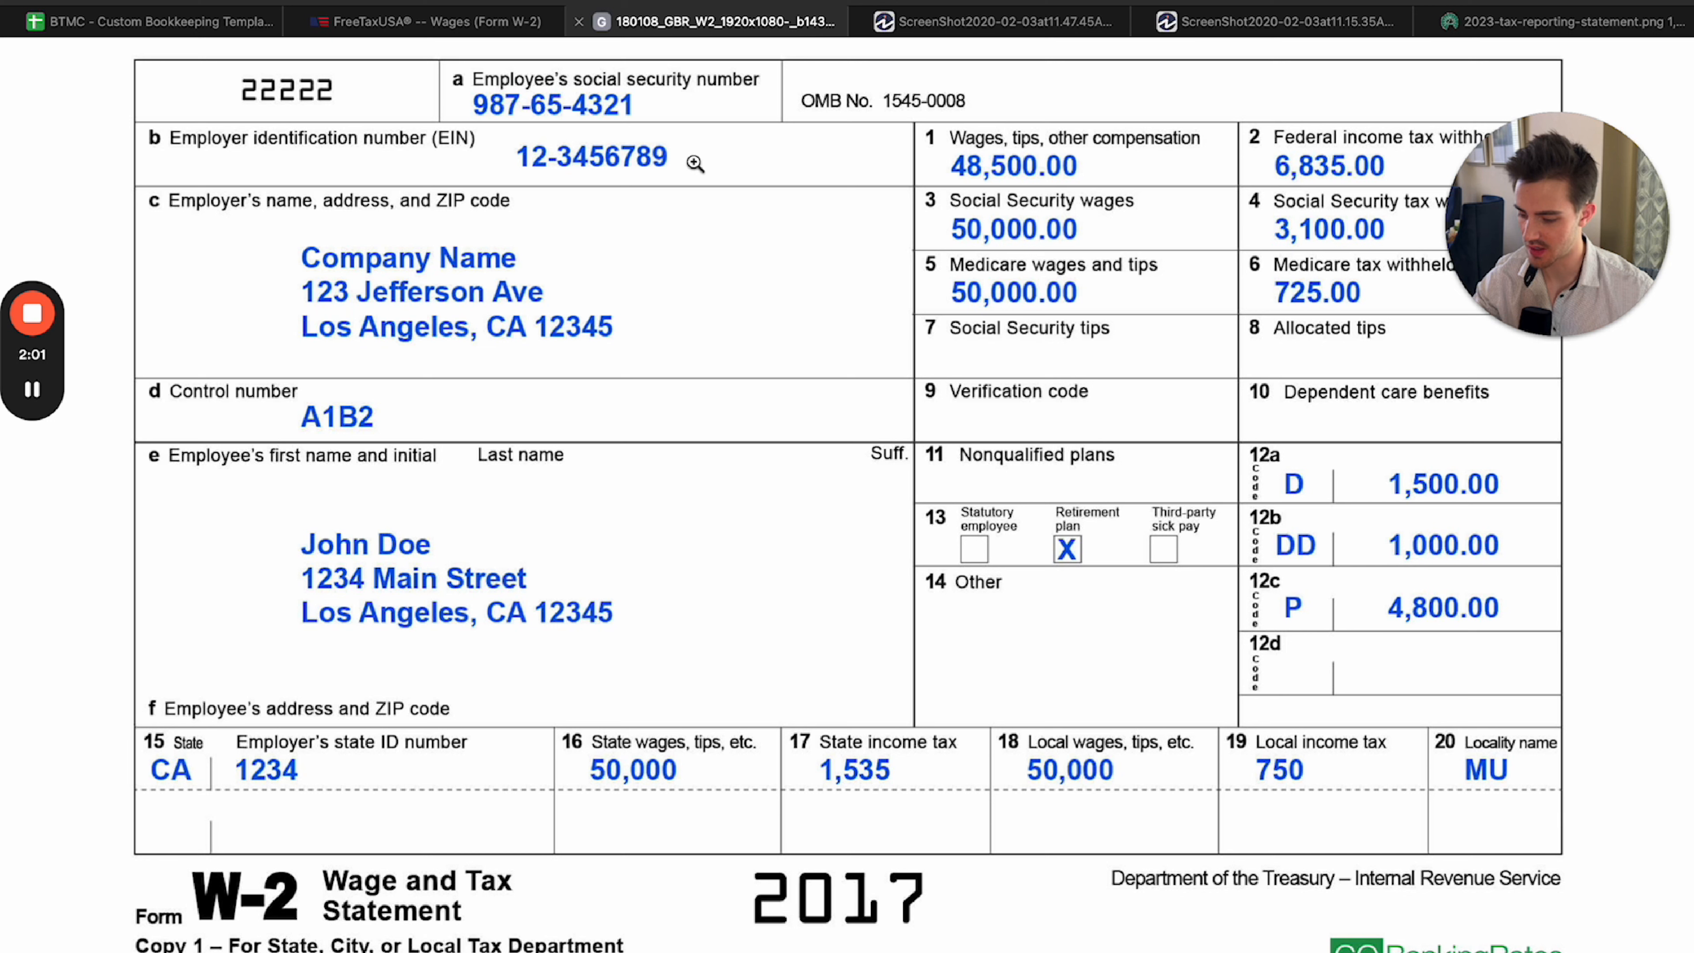
click(460, 21)
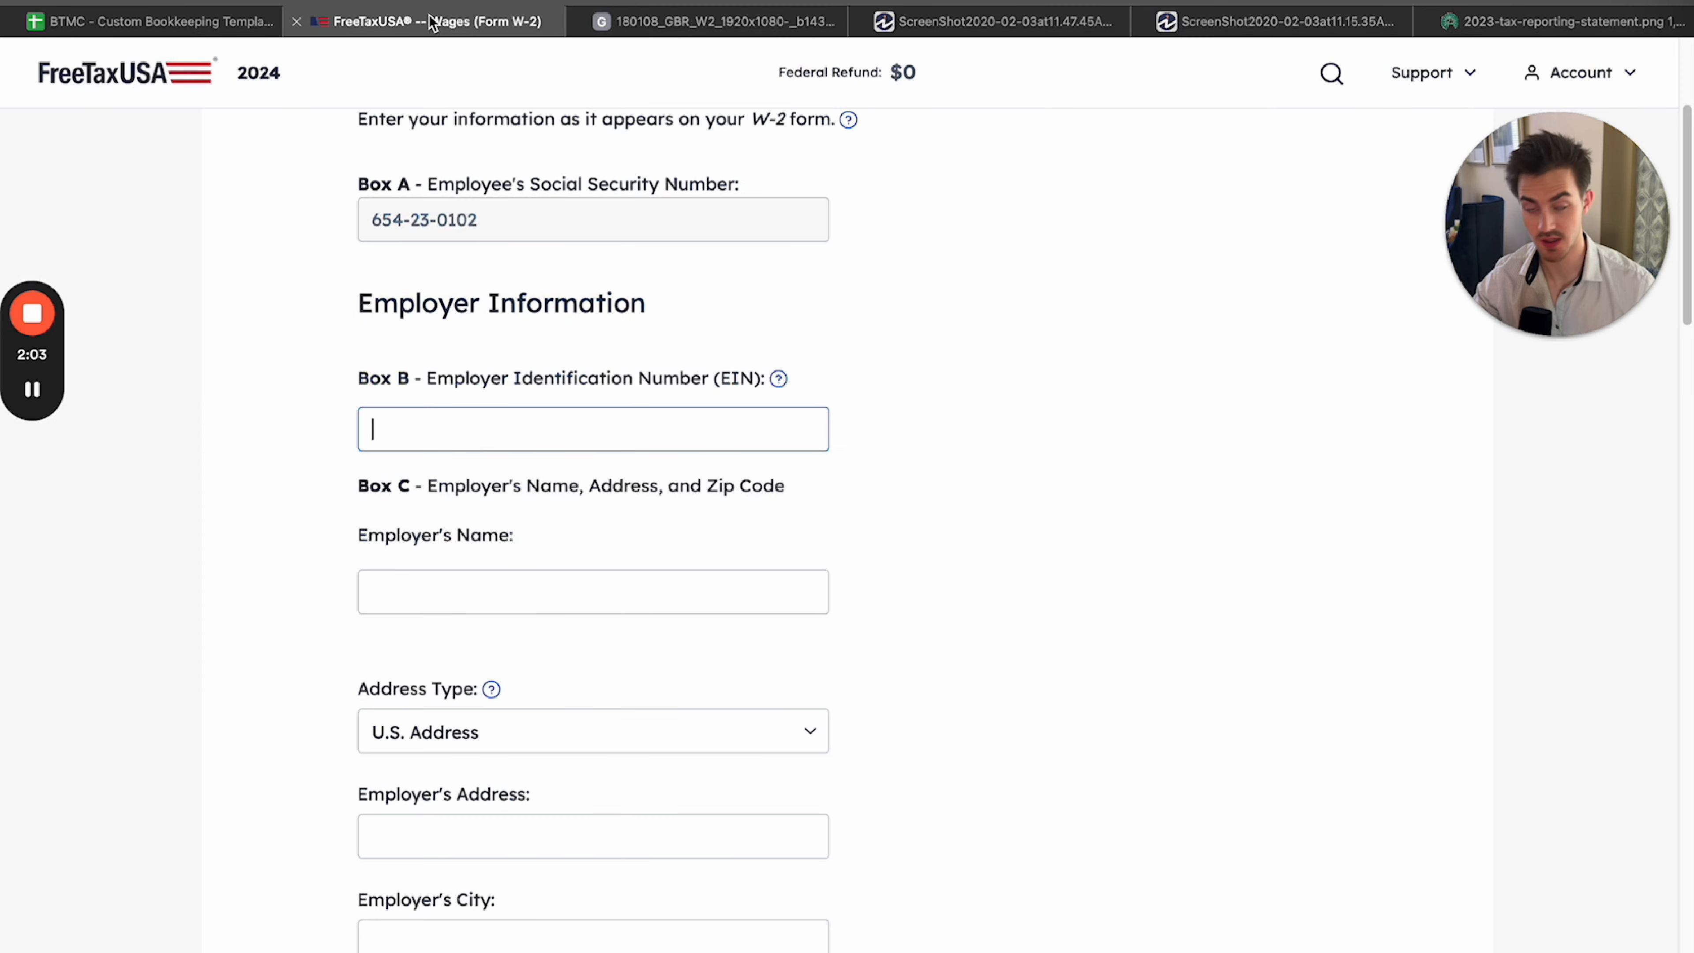
text(12-3456789)
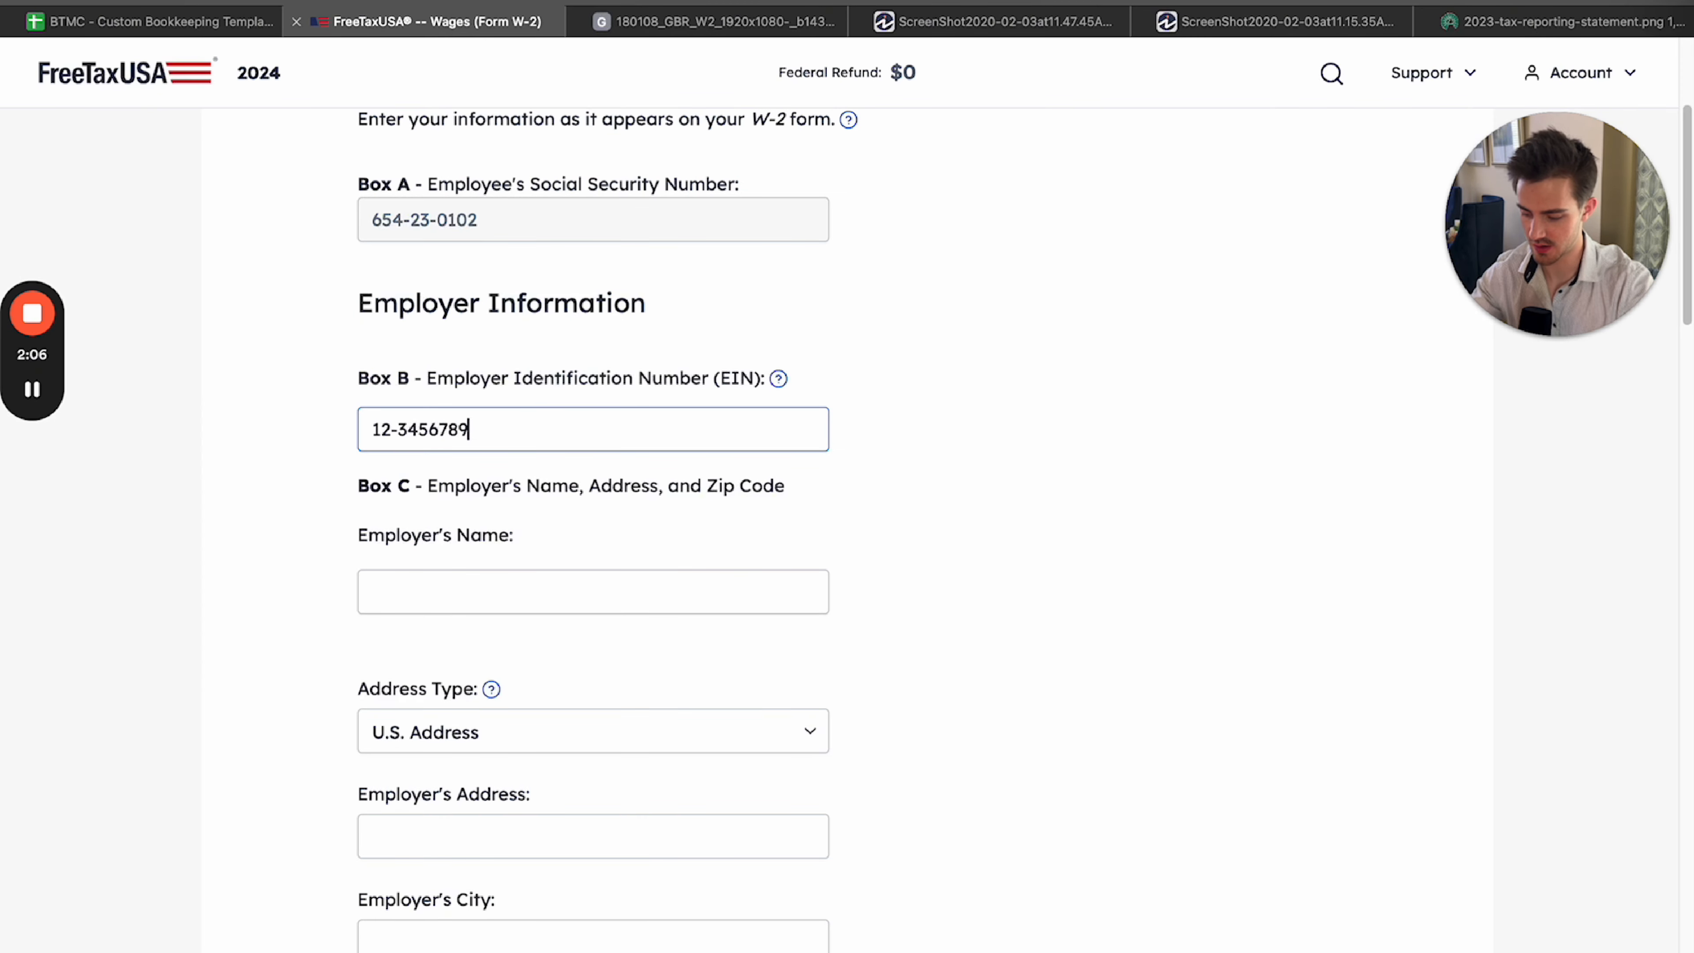
key(Tab)
Compare the sample W-2 with the boxes in the form's Federal Tax Information section.
scroll(670, 580, down, 3)
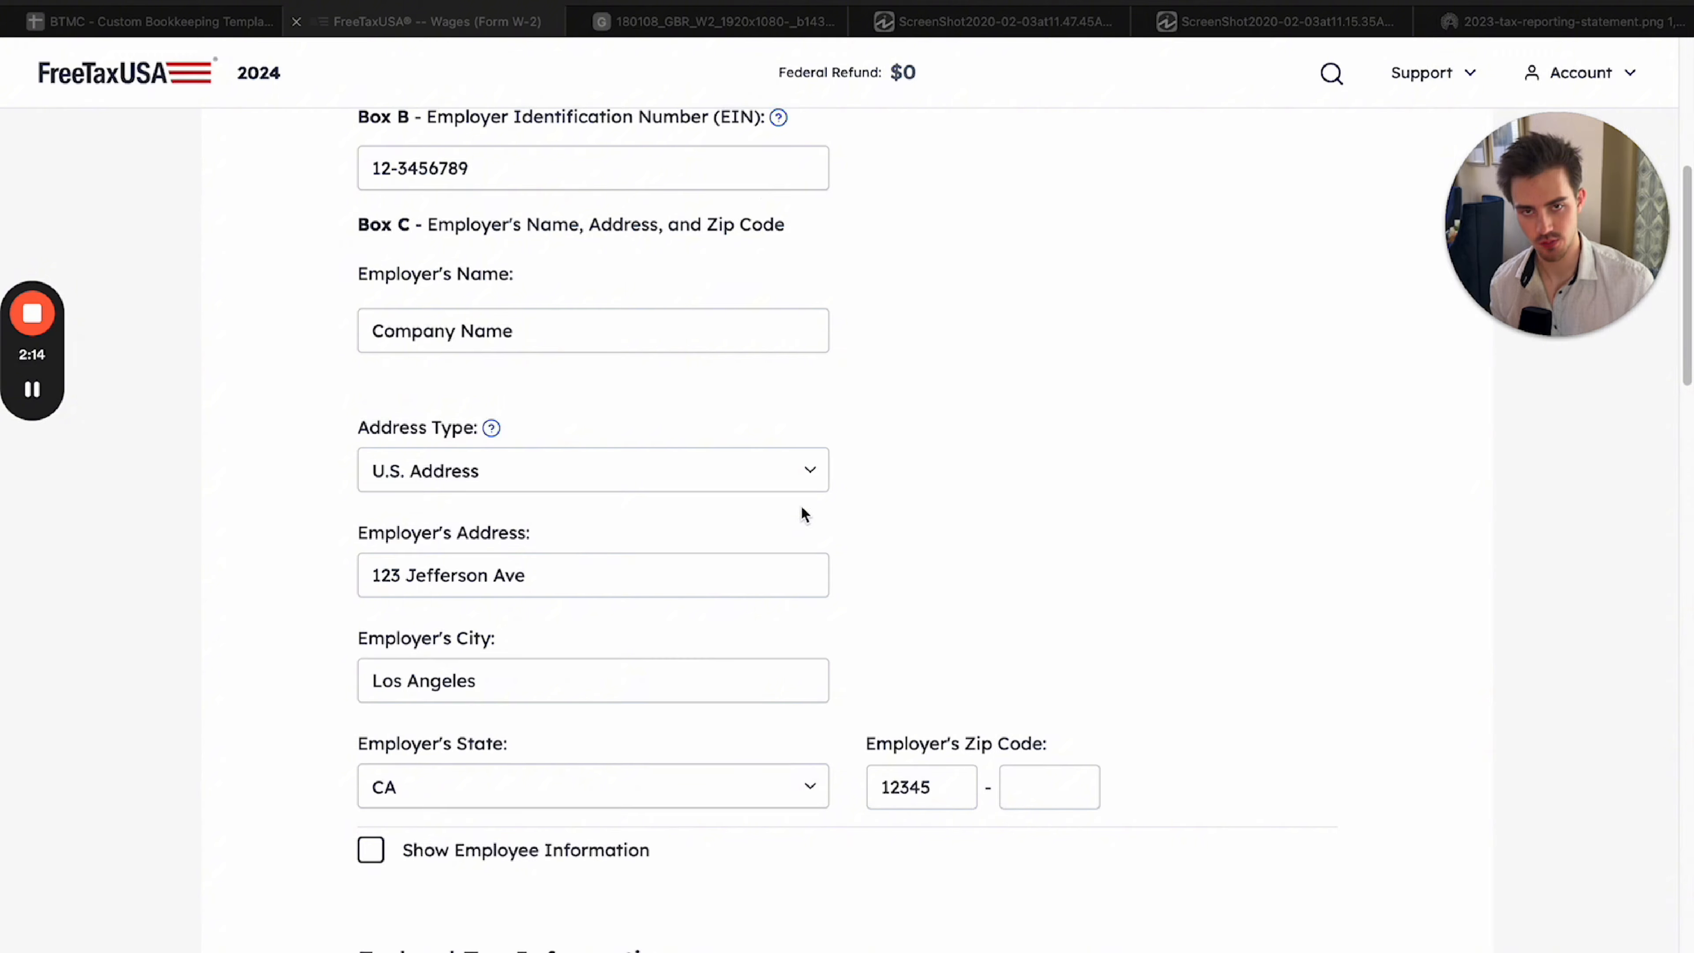
click(704, 25)
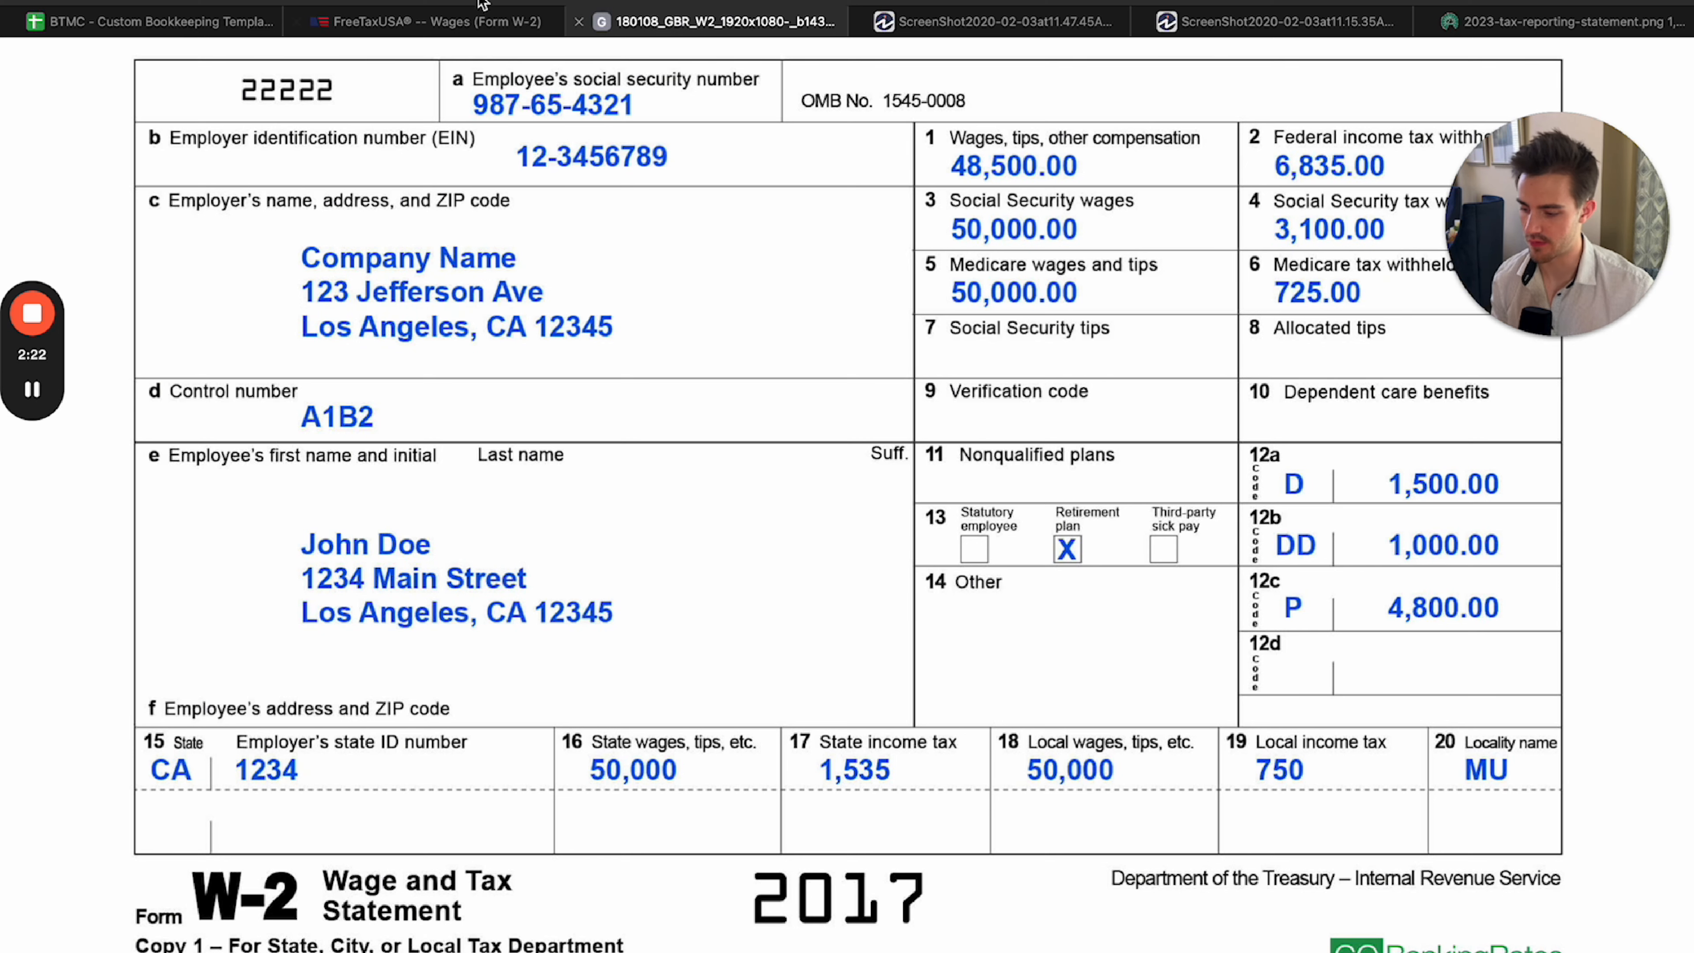
click(484, 13)
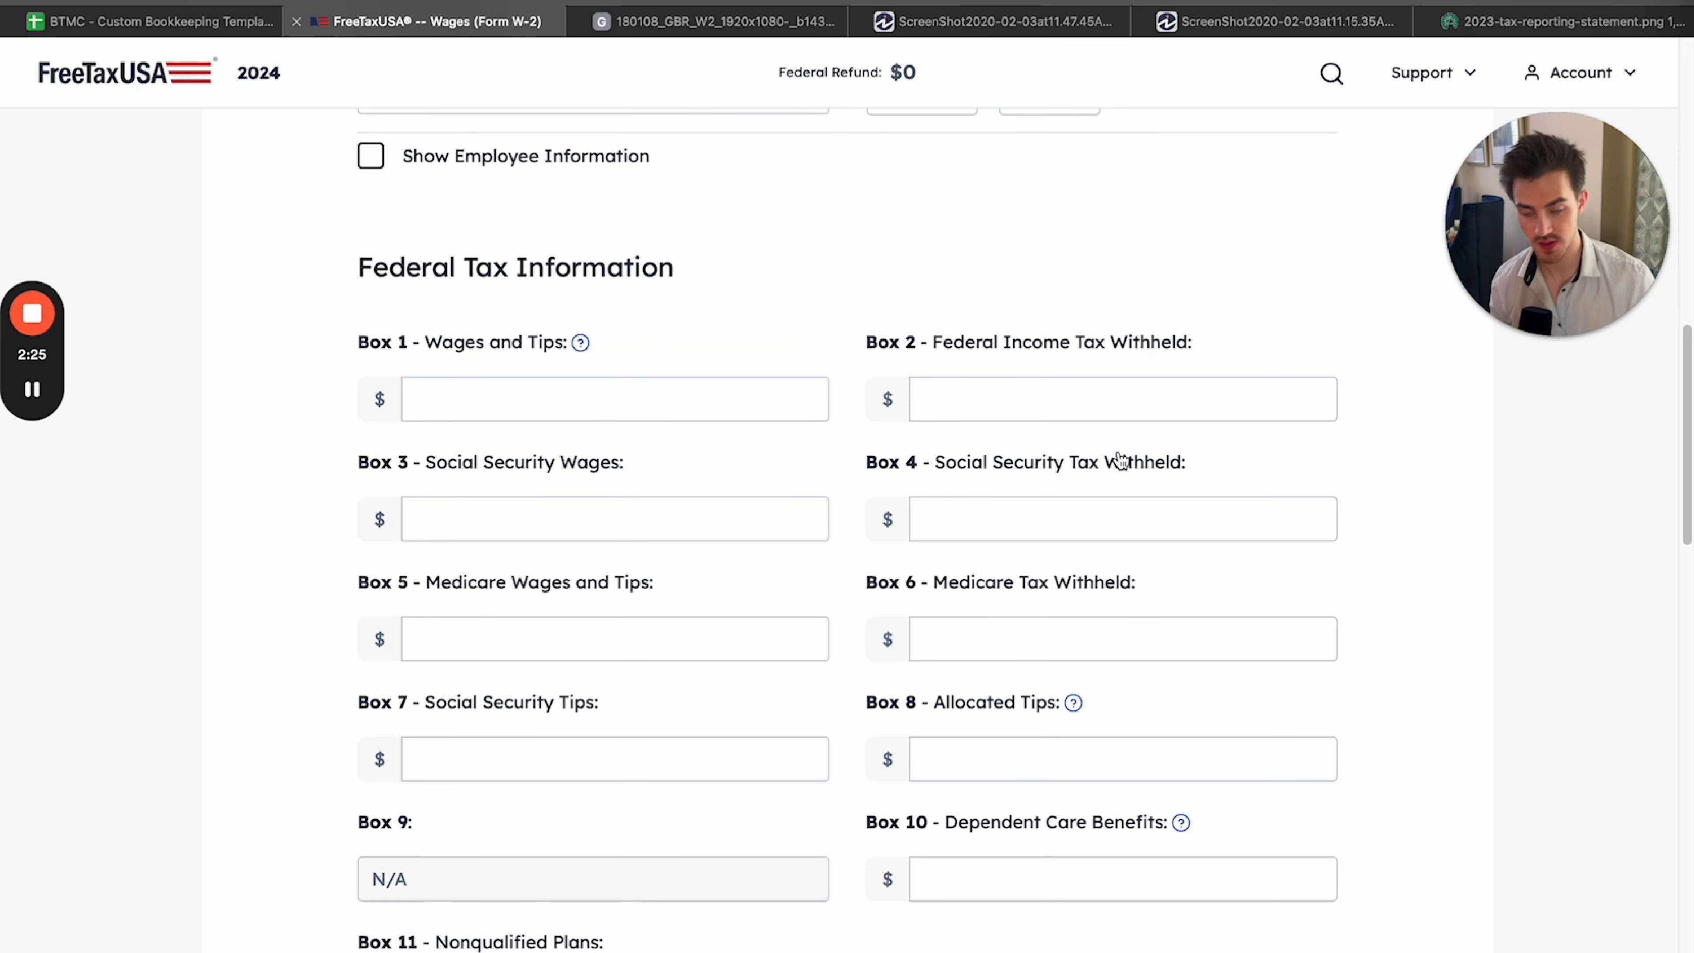
scroll(1134, 447, down, 2)
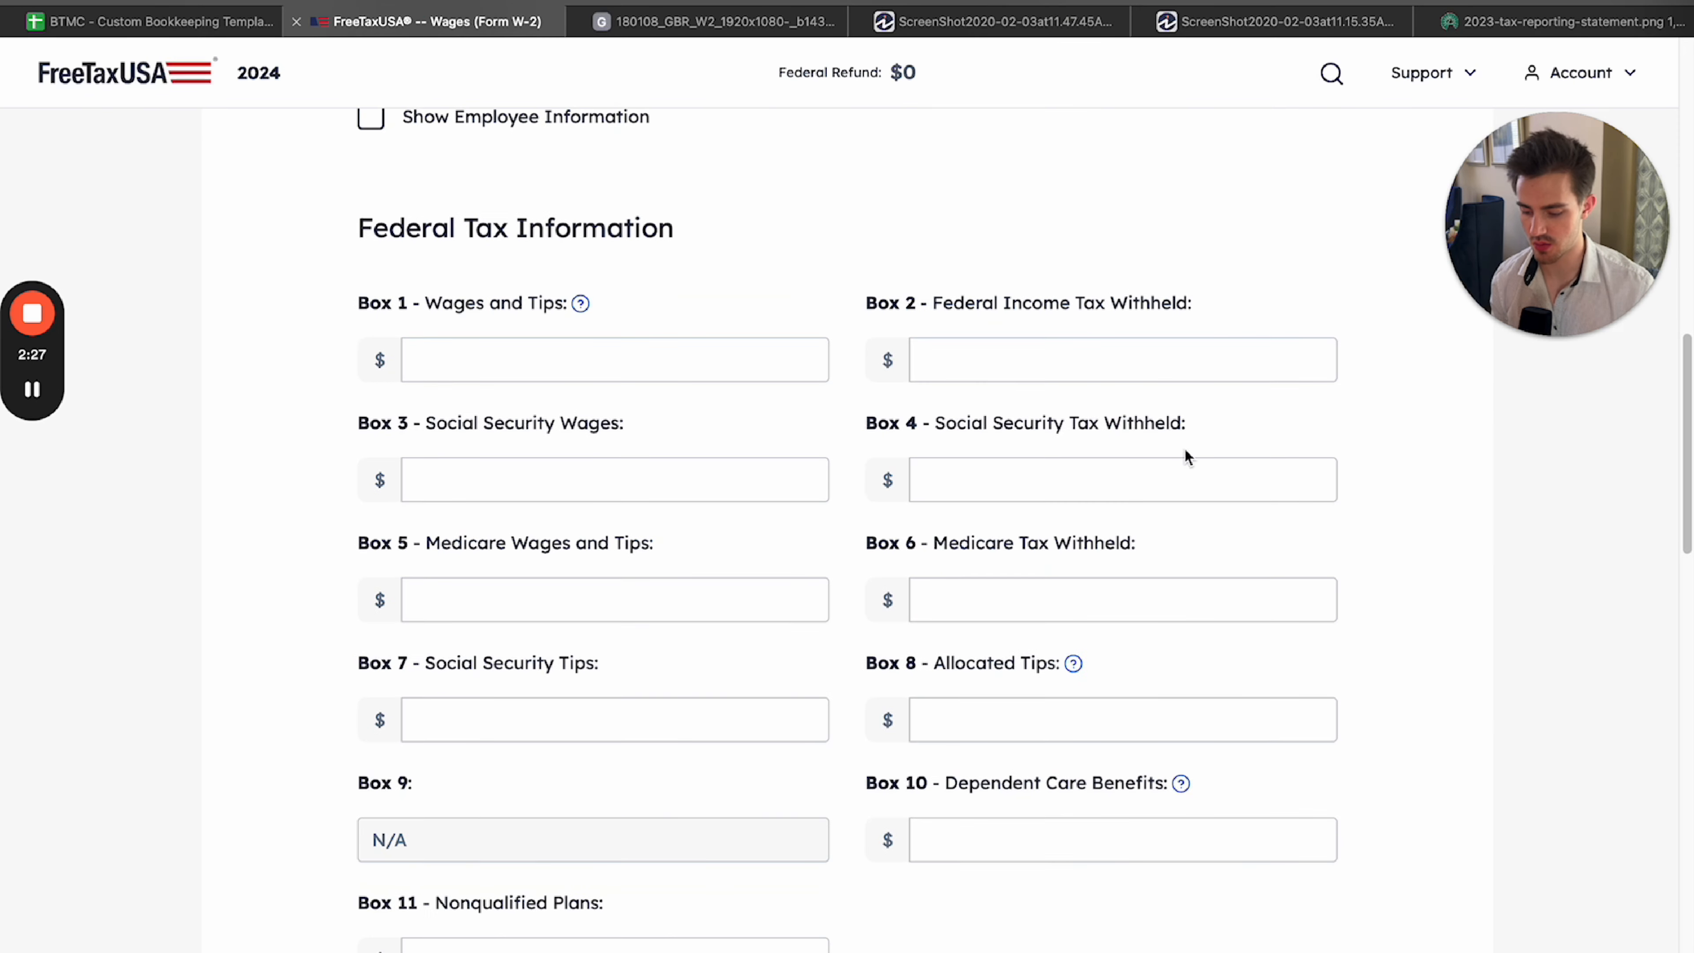
scroll(1186, 457, down, 1)
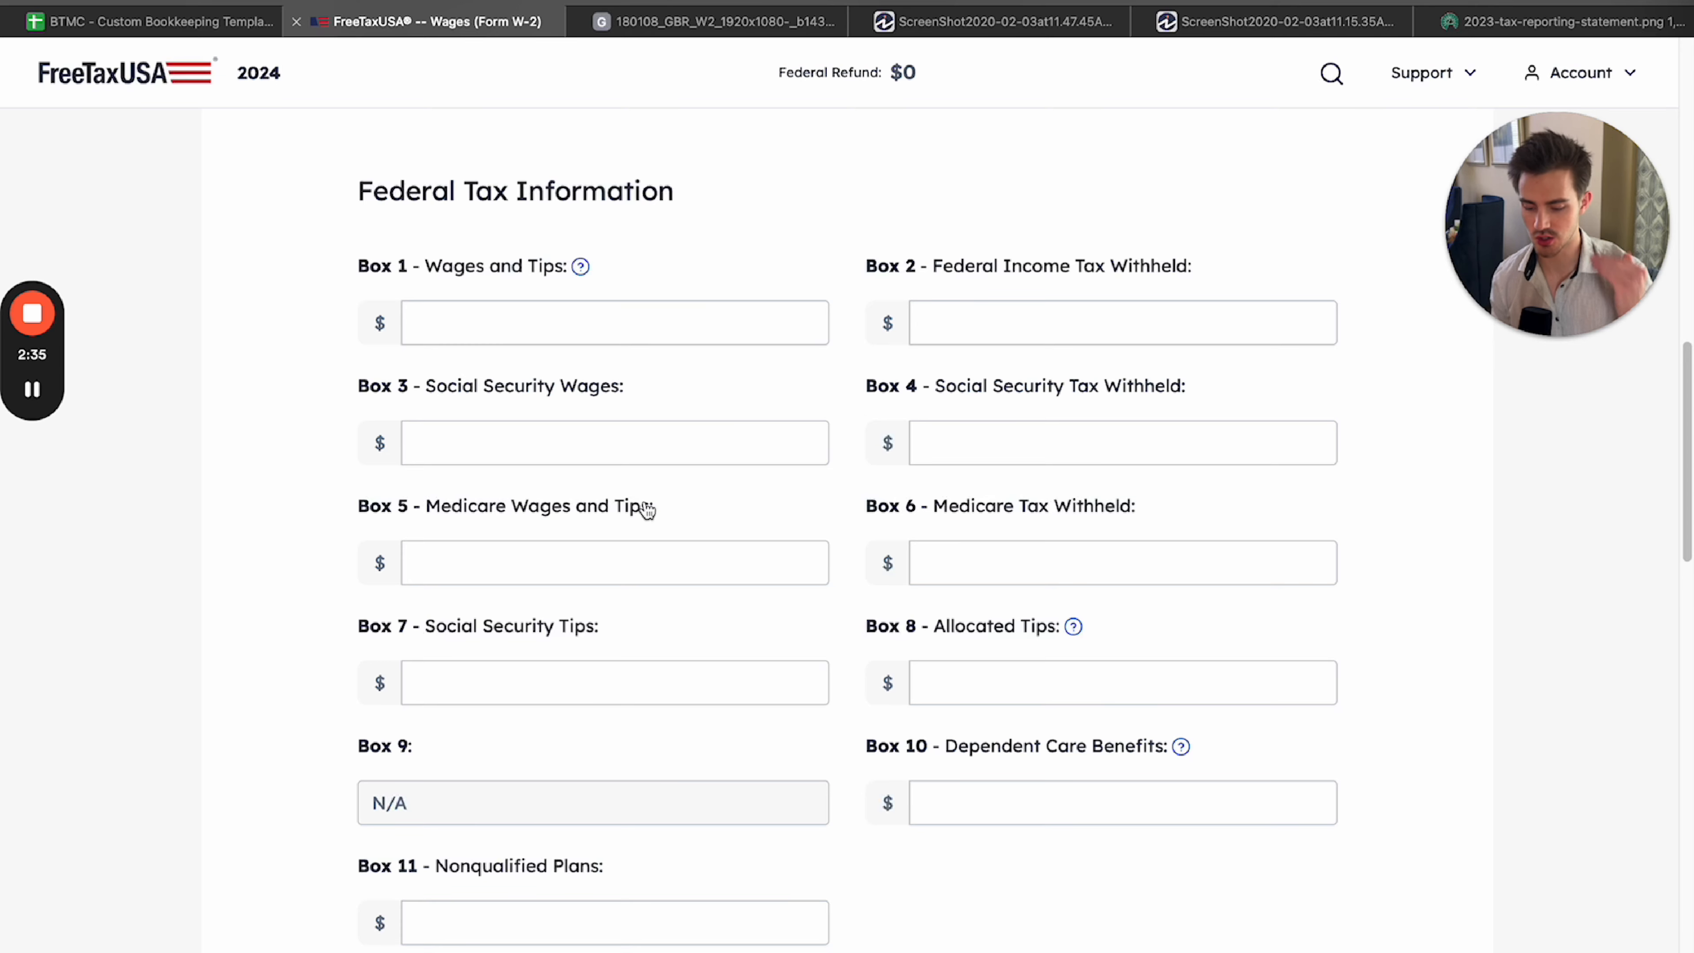
scroll(646, 508, down, 1)
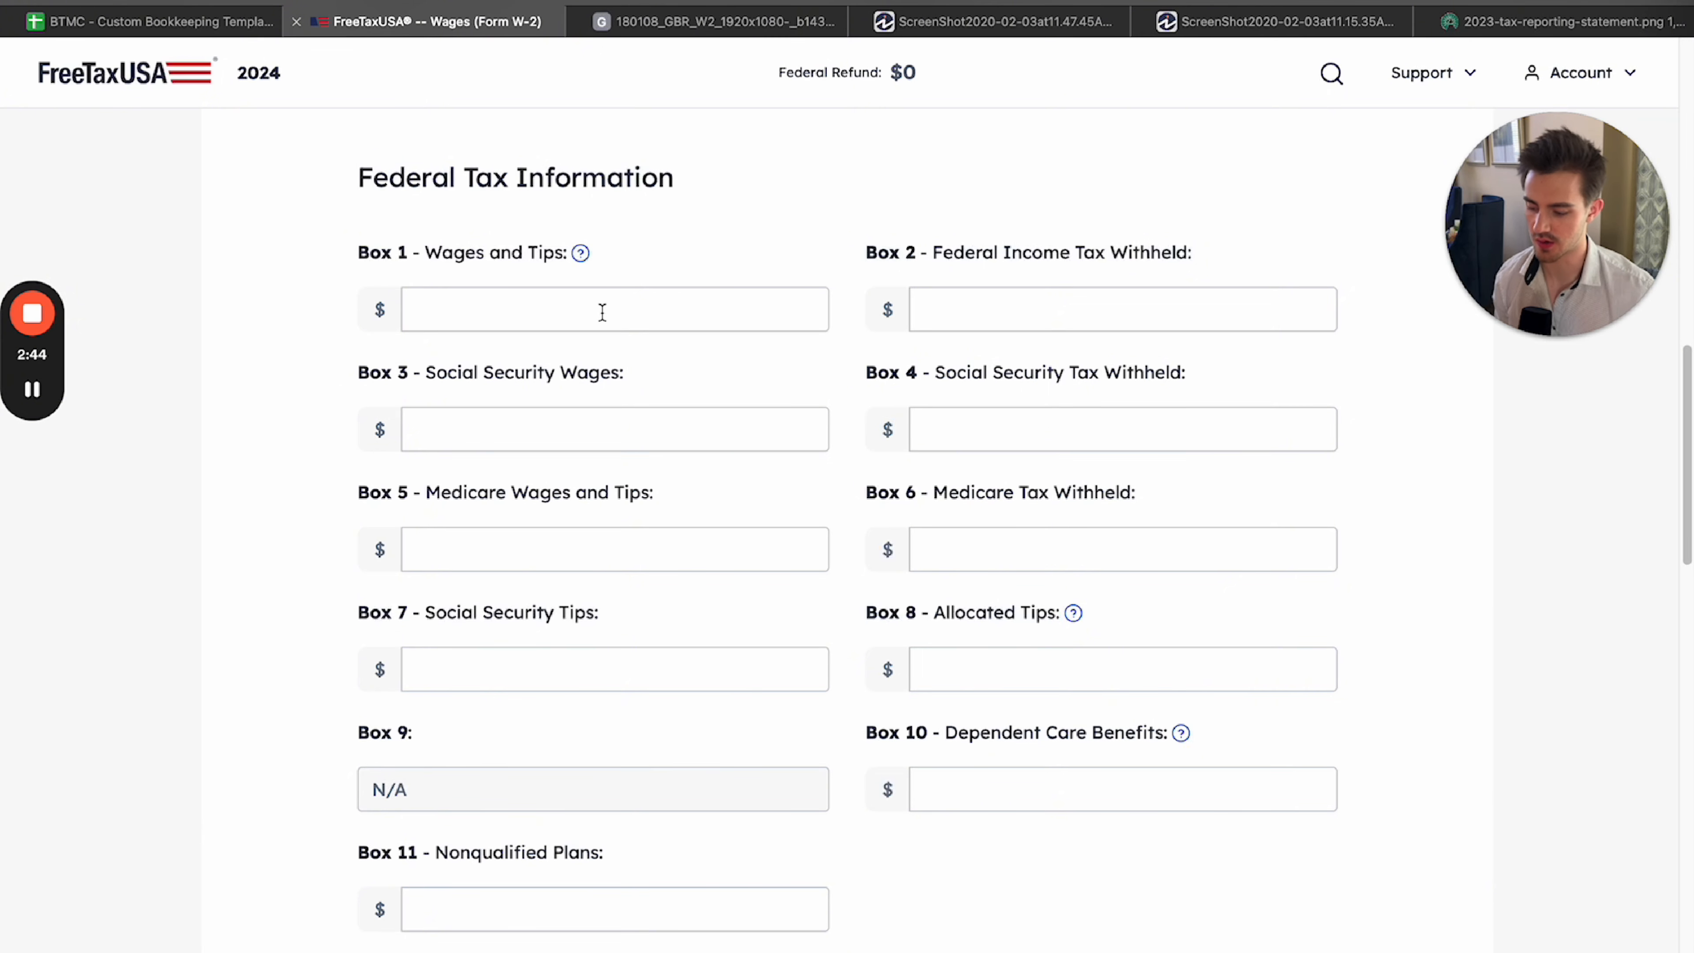
drag(356, 253, 655, 261)
click(655, 261)
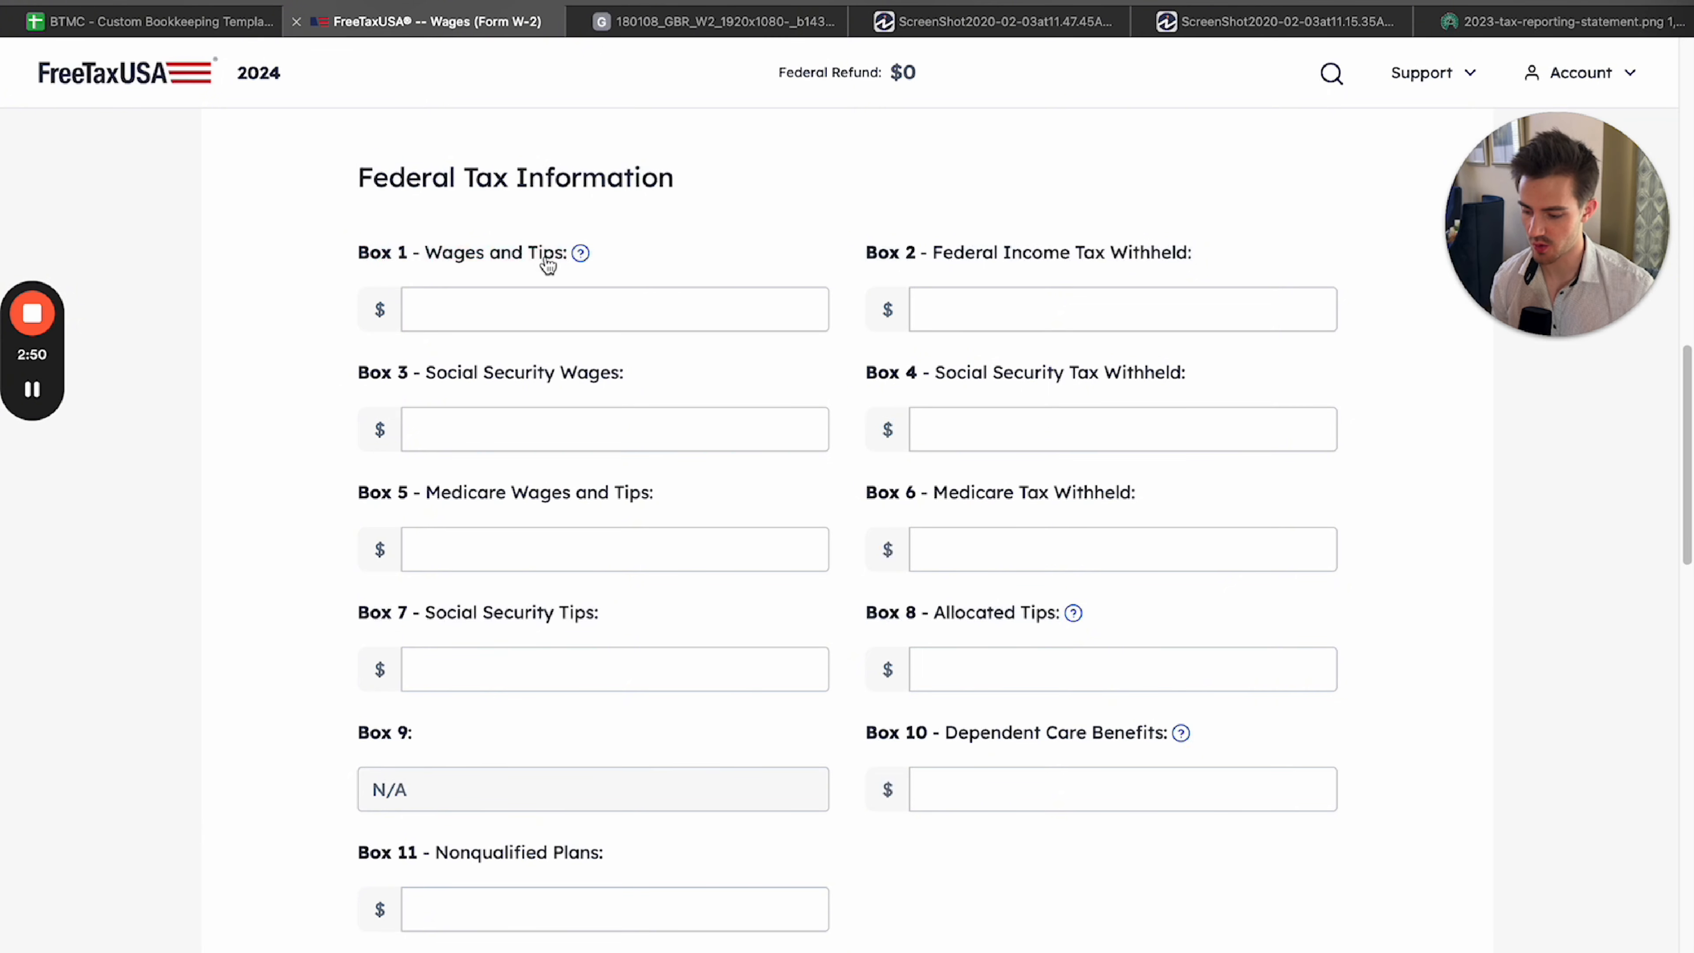
Enter the Box 1 wages and tips from the sample W-2 as 48,500.
click(675, 10)
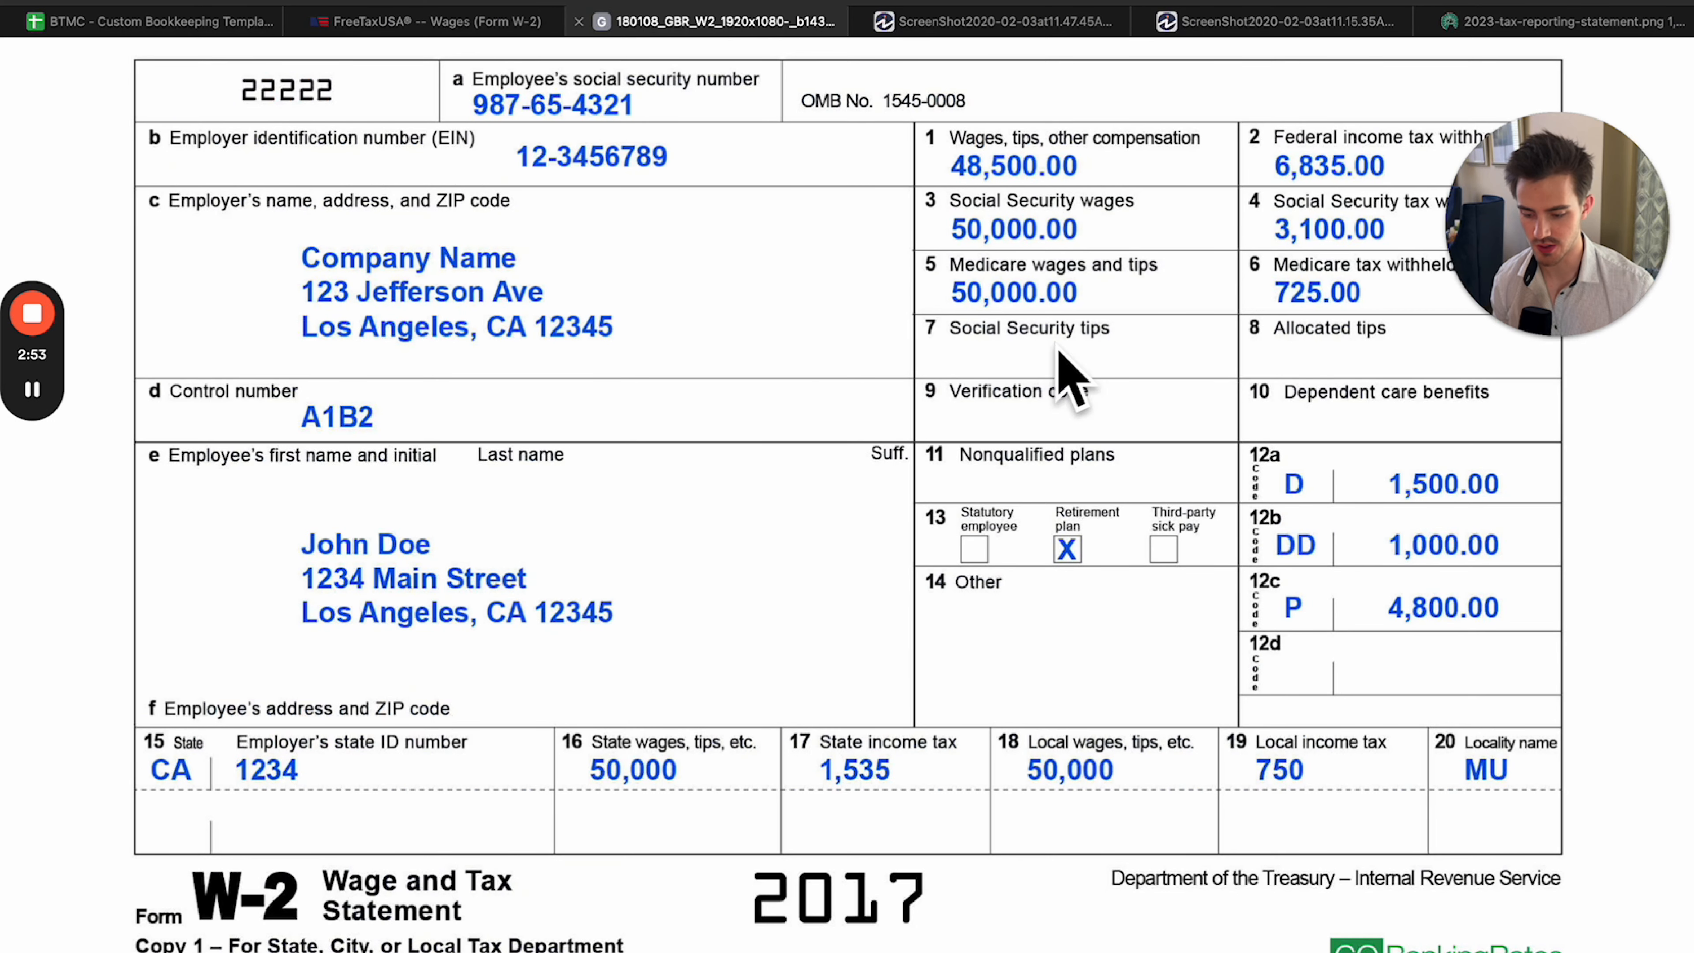
click(971, 136)
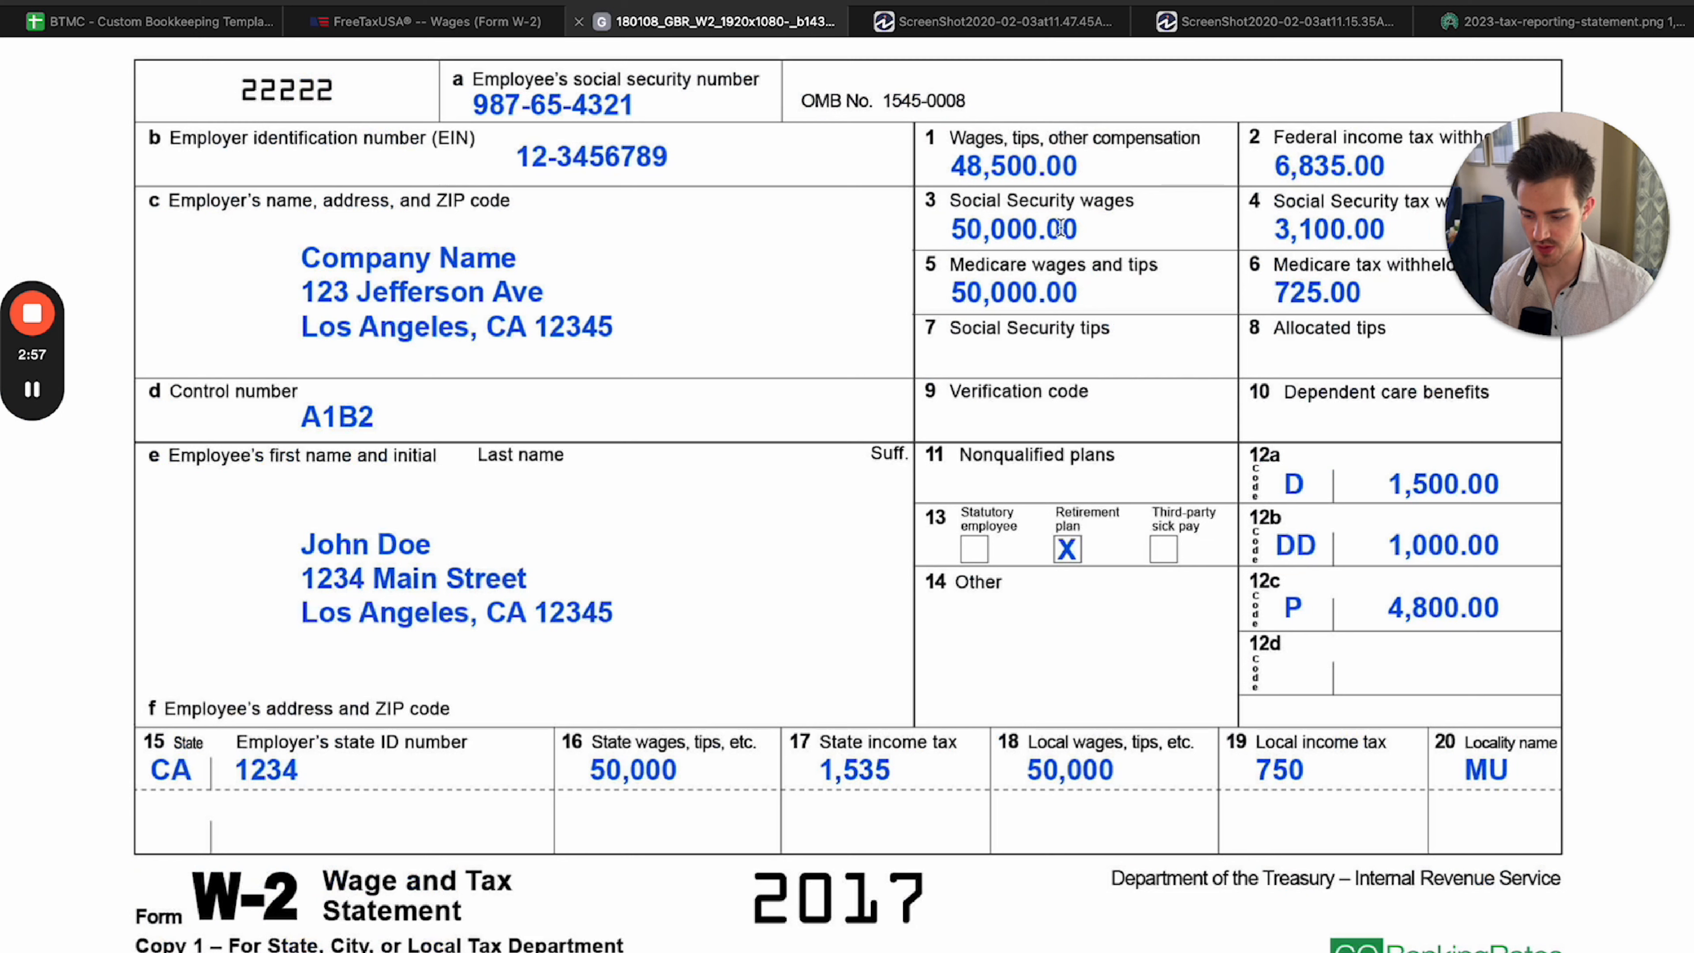
click(1135, 177)
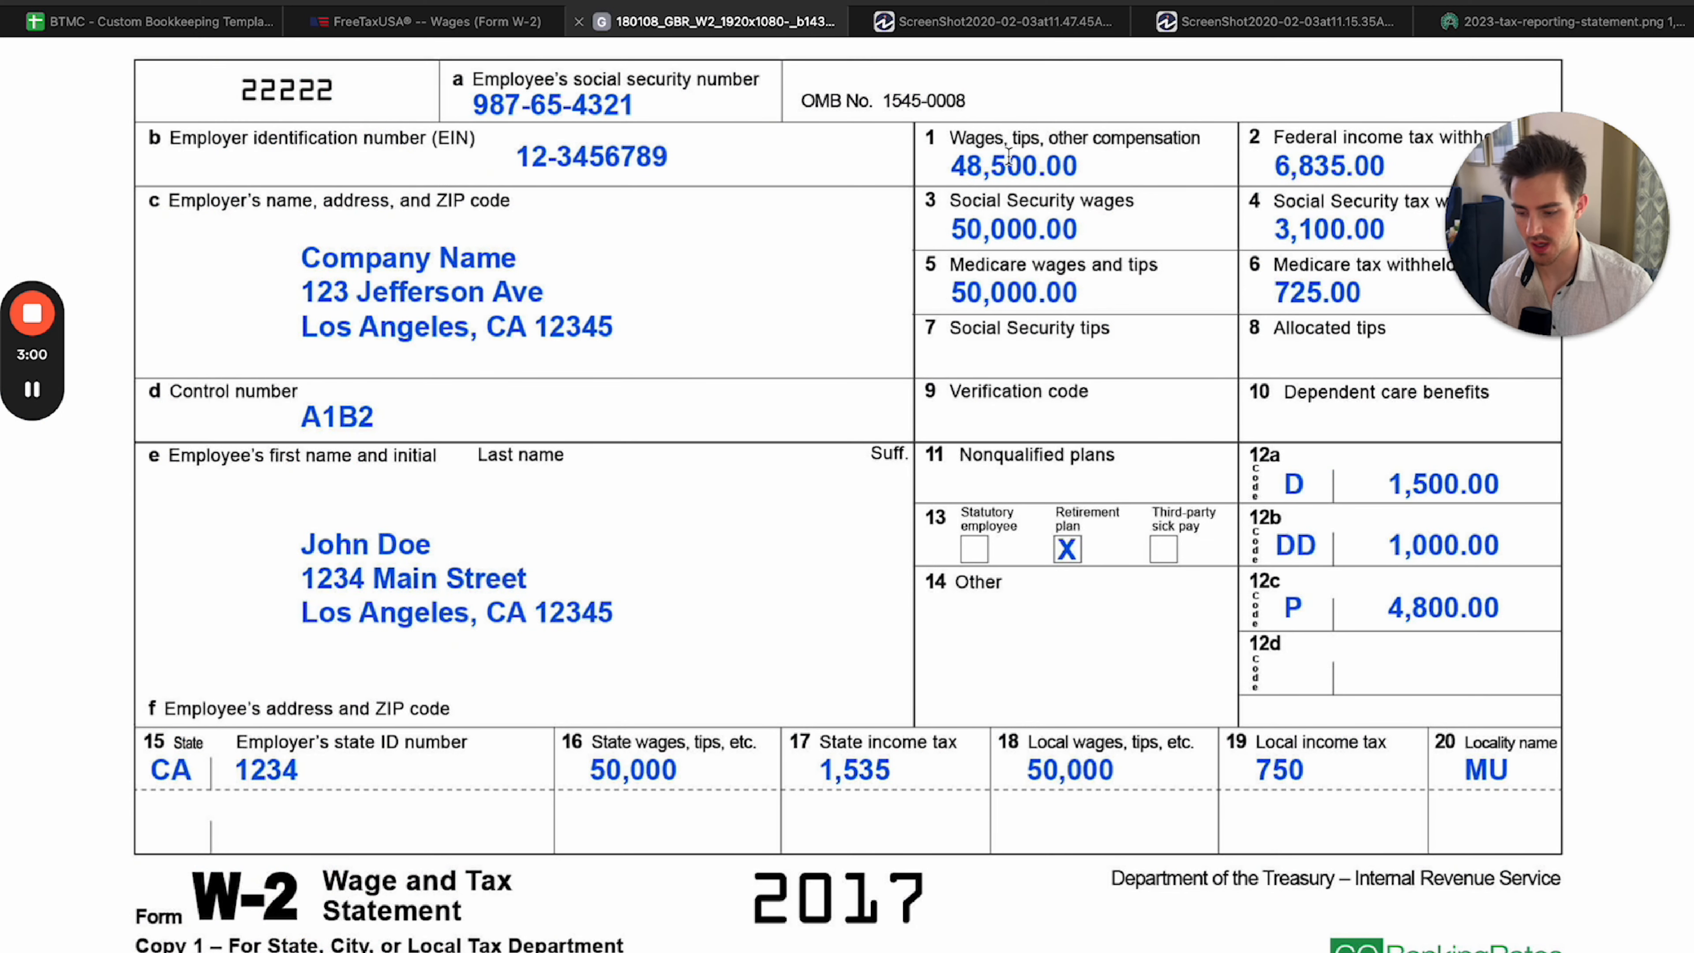
click(427, 21)
click(603, 300)
text(48500)
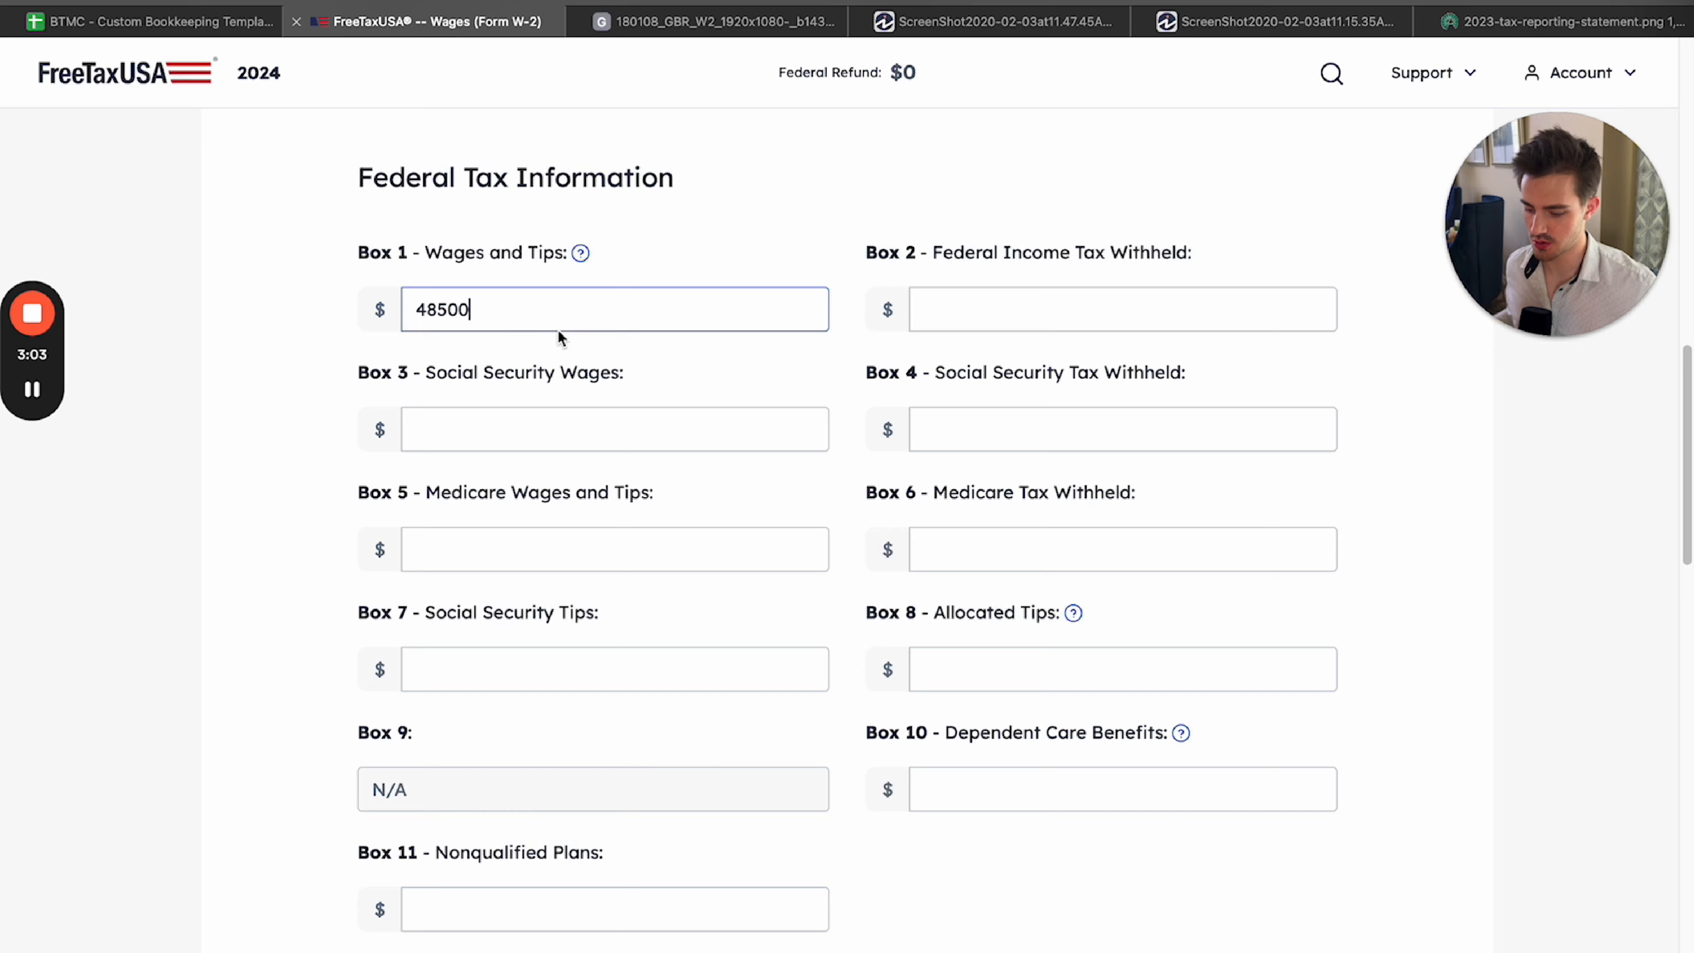
click(729, 284)
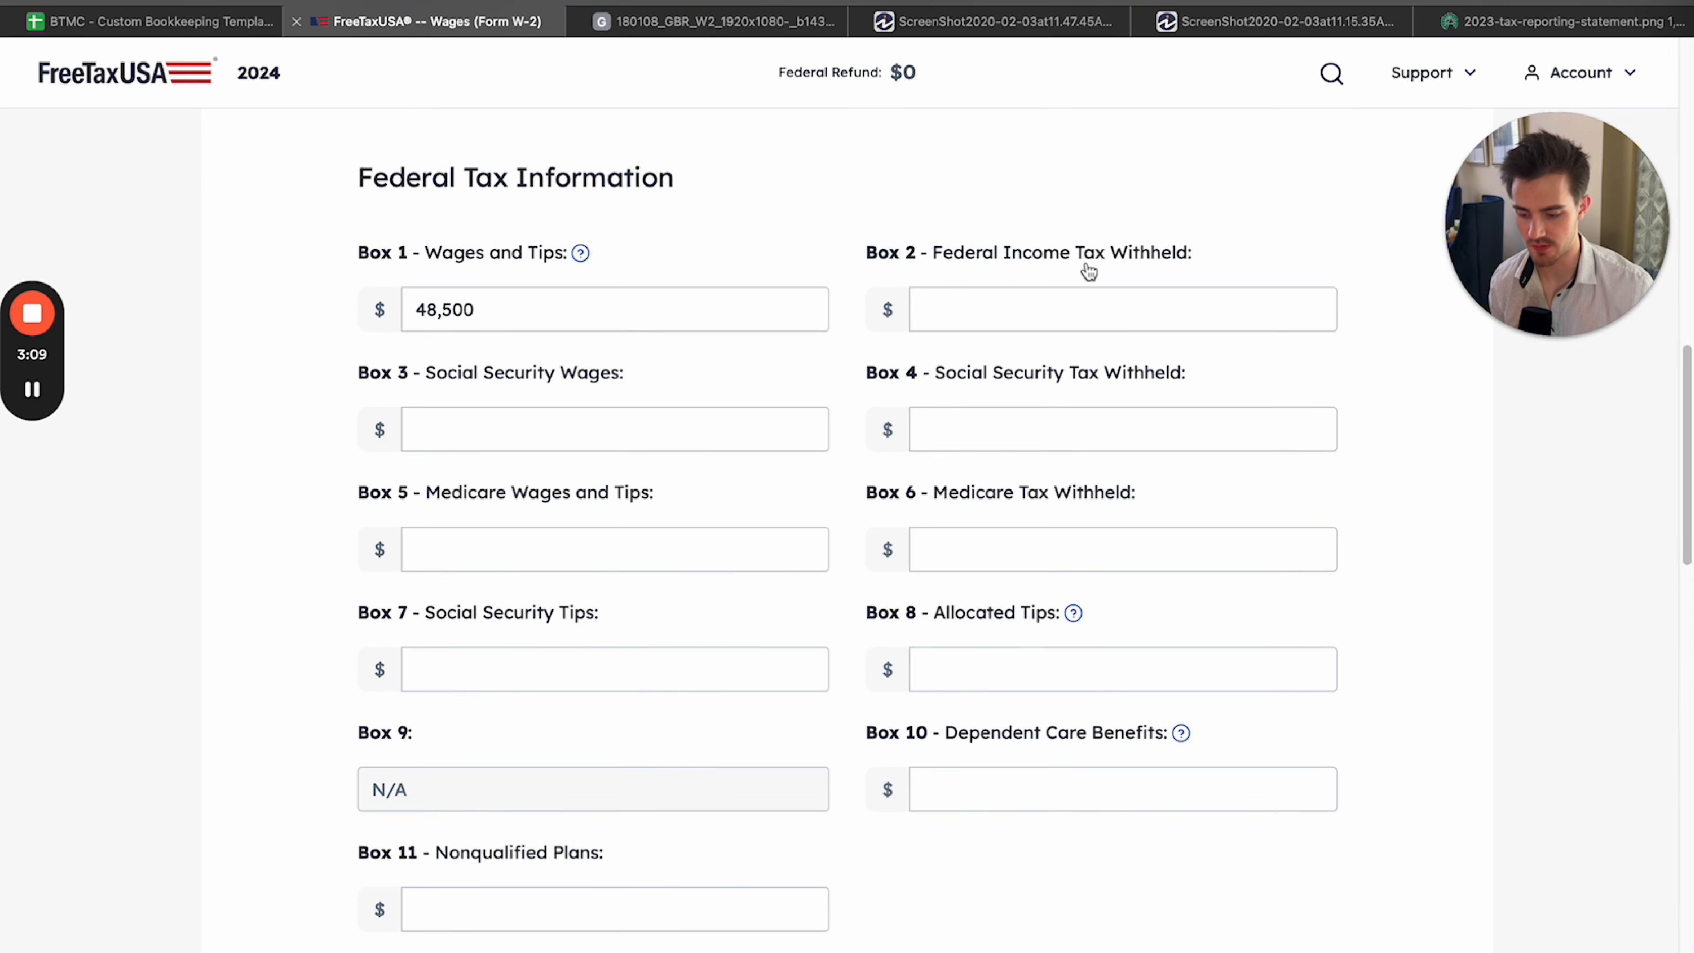
Enter the Box 2 federal income tax withheld from the sample W-2 as 6,835.
click(688, 23)
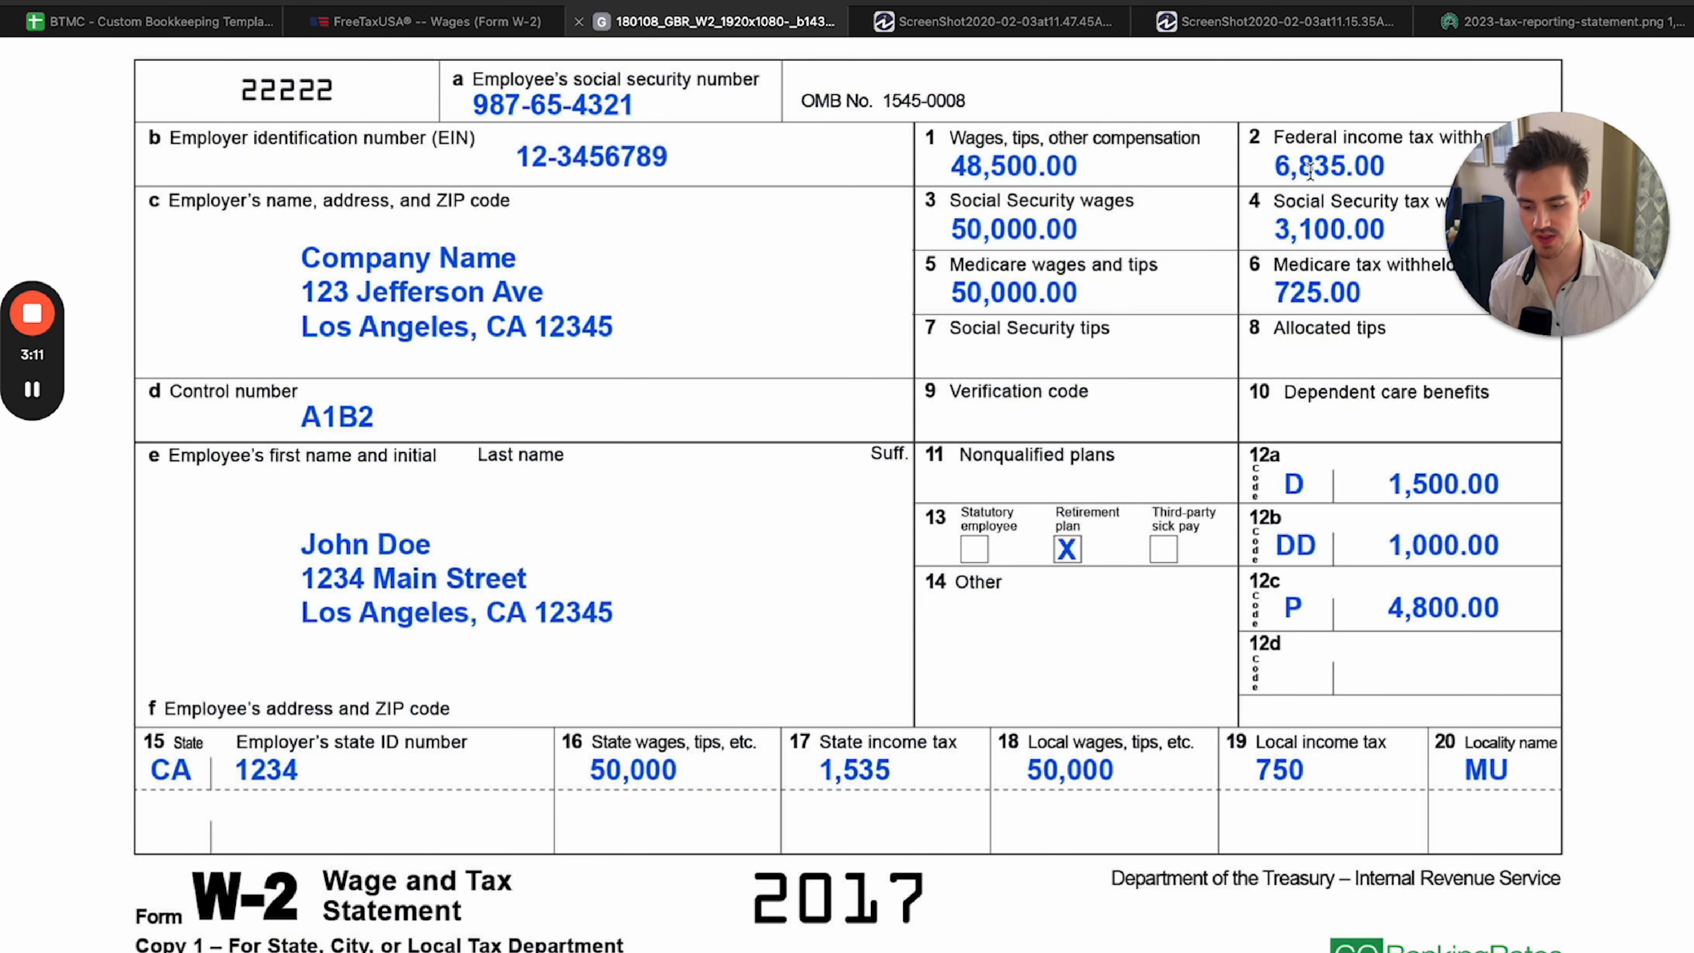
drag(1619, 229, 1628, 333)
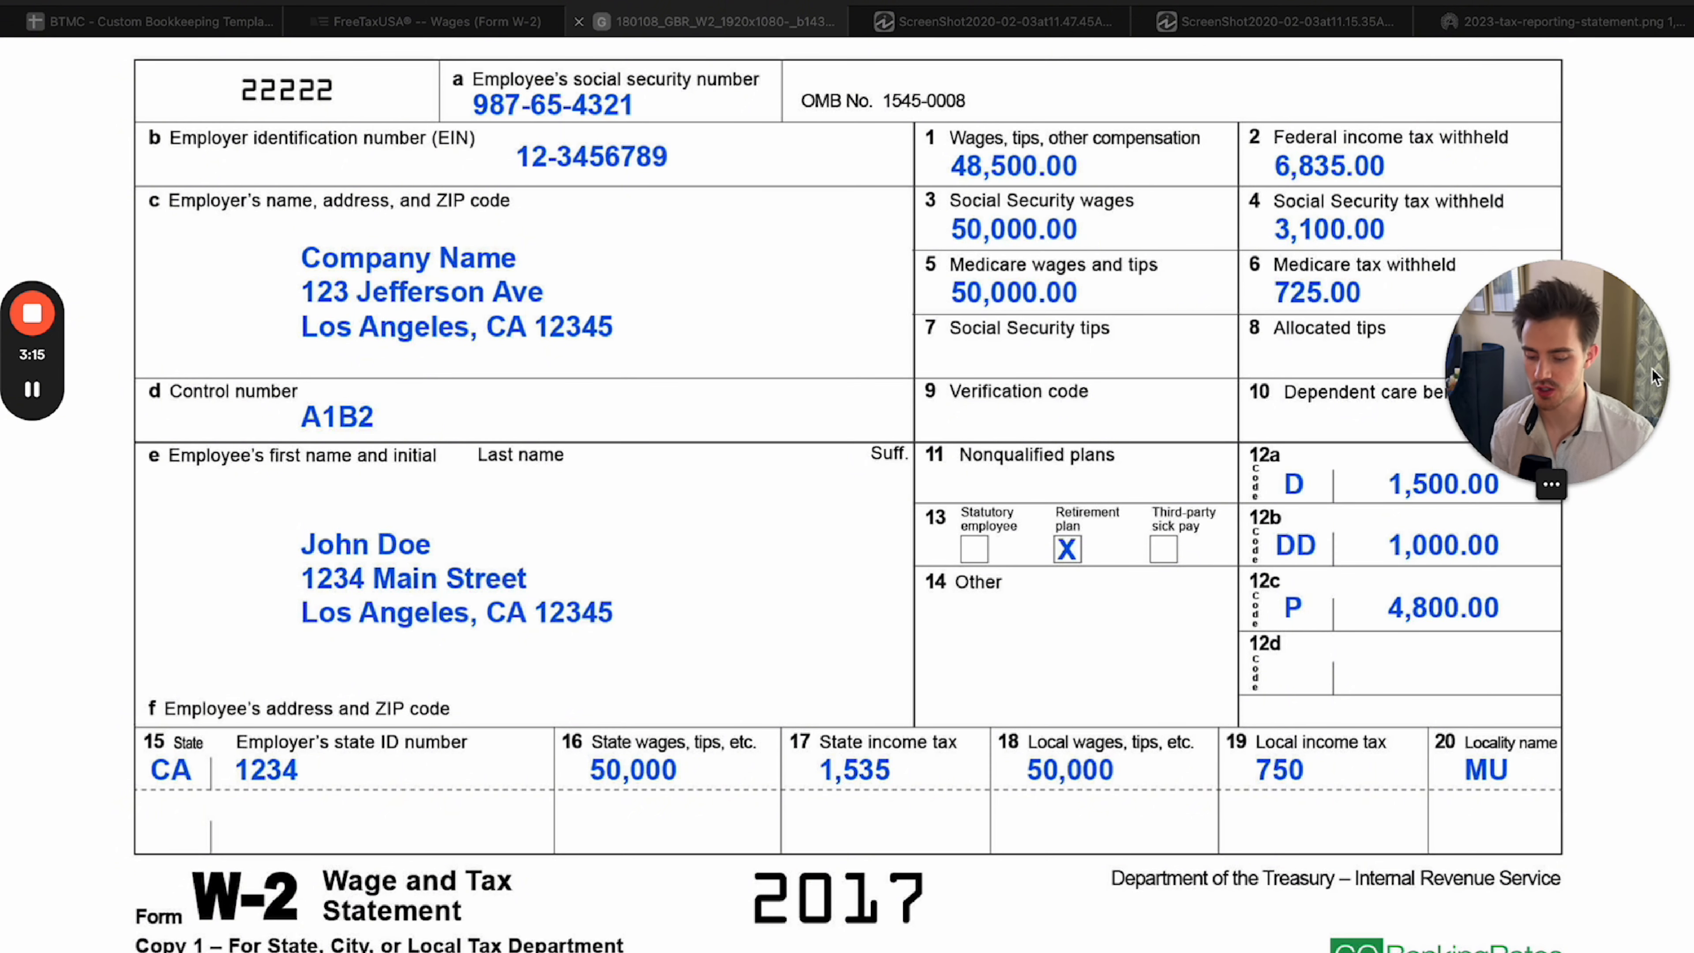
click(1245, 184)
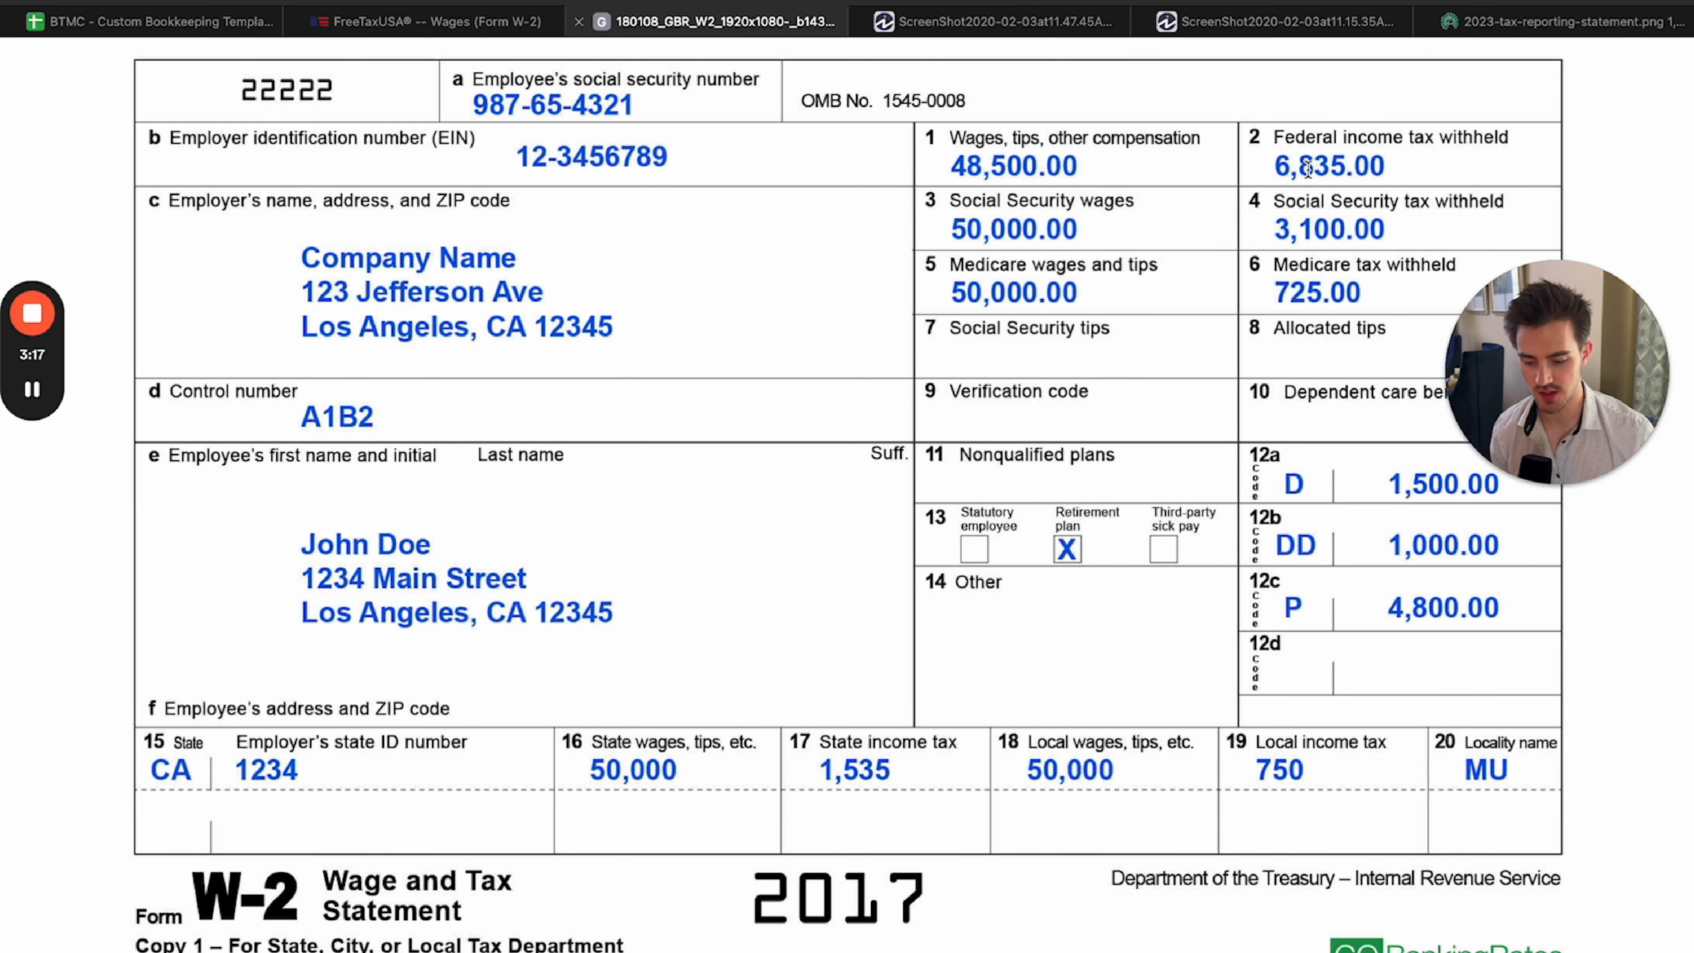
click(490, 30)
click(995, 309)
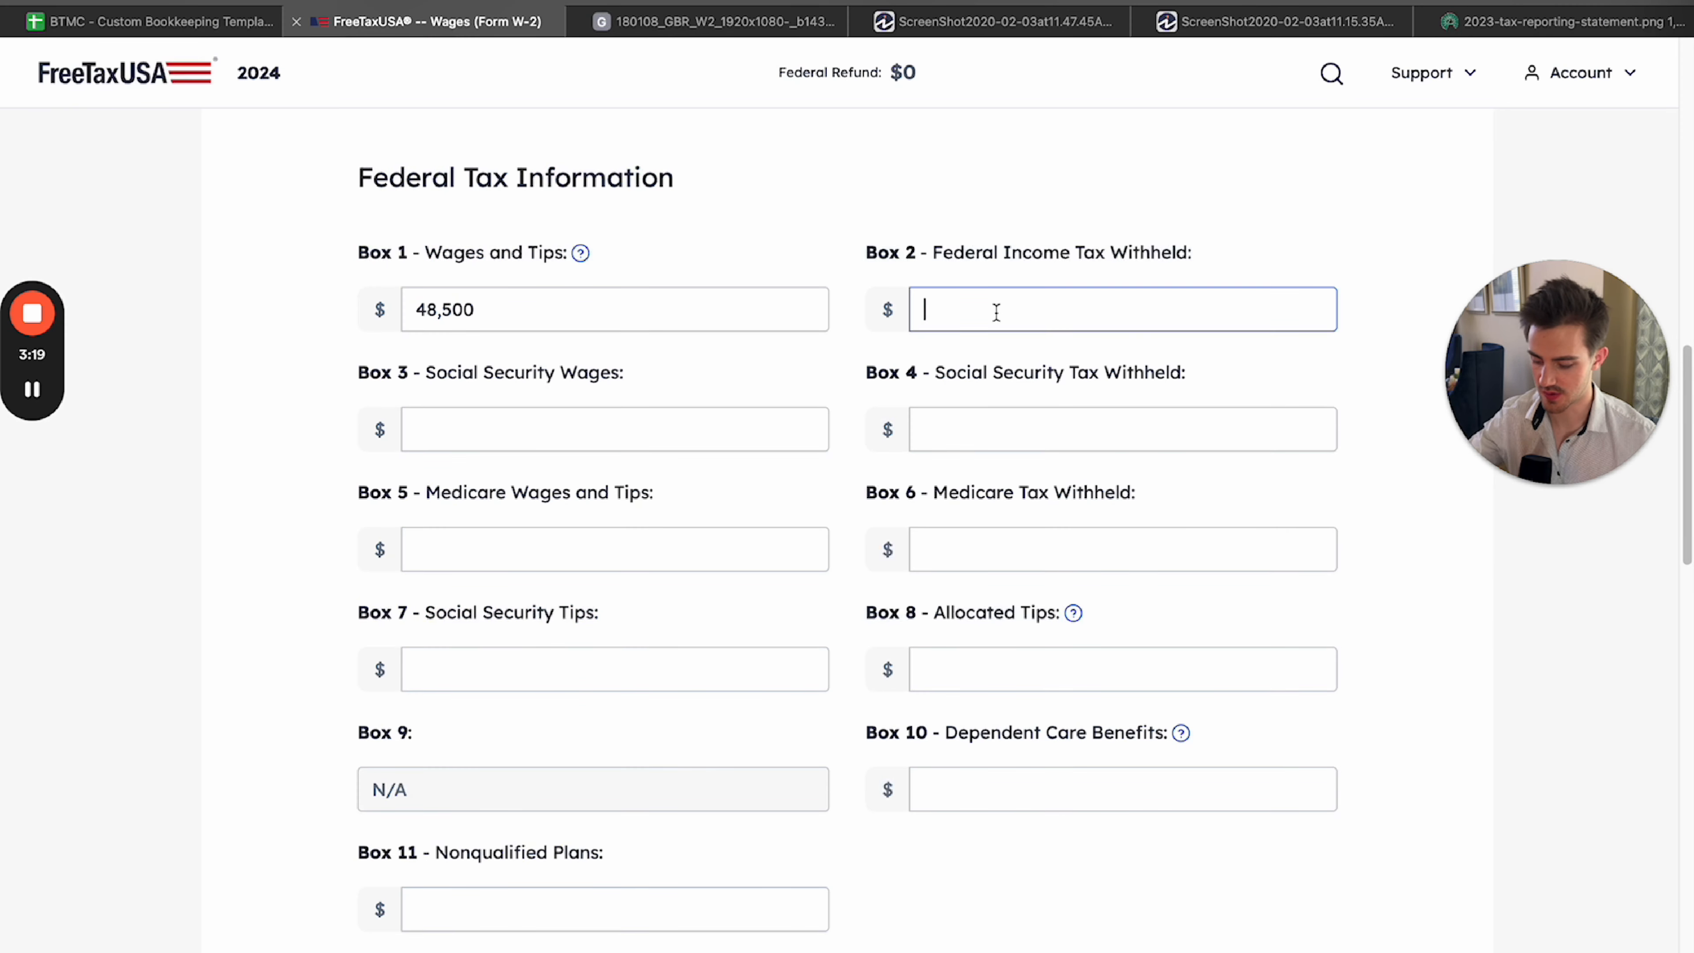
text(6,835)
click(1123, 234)
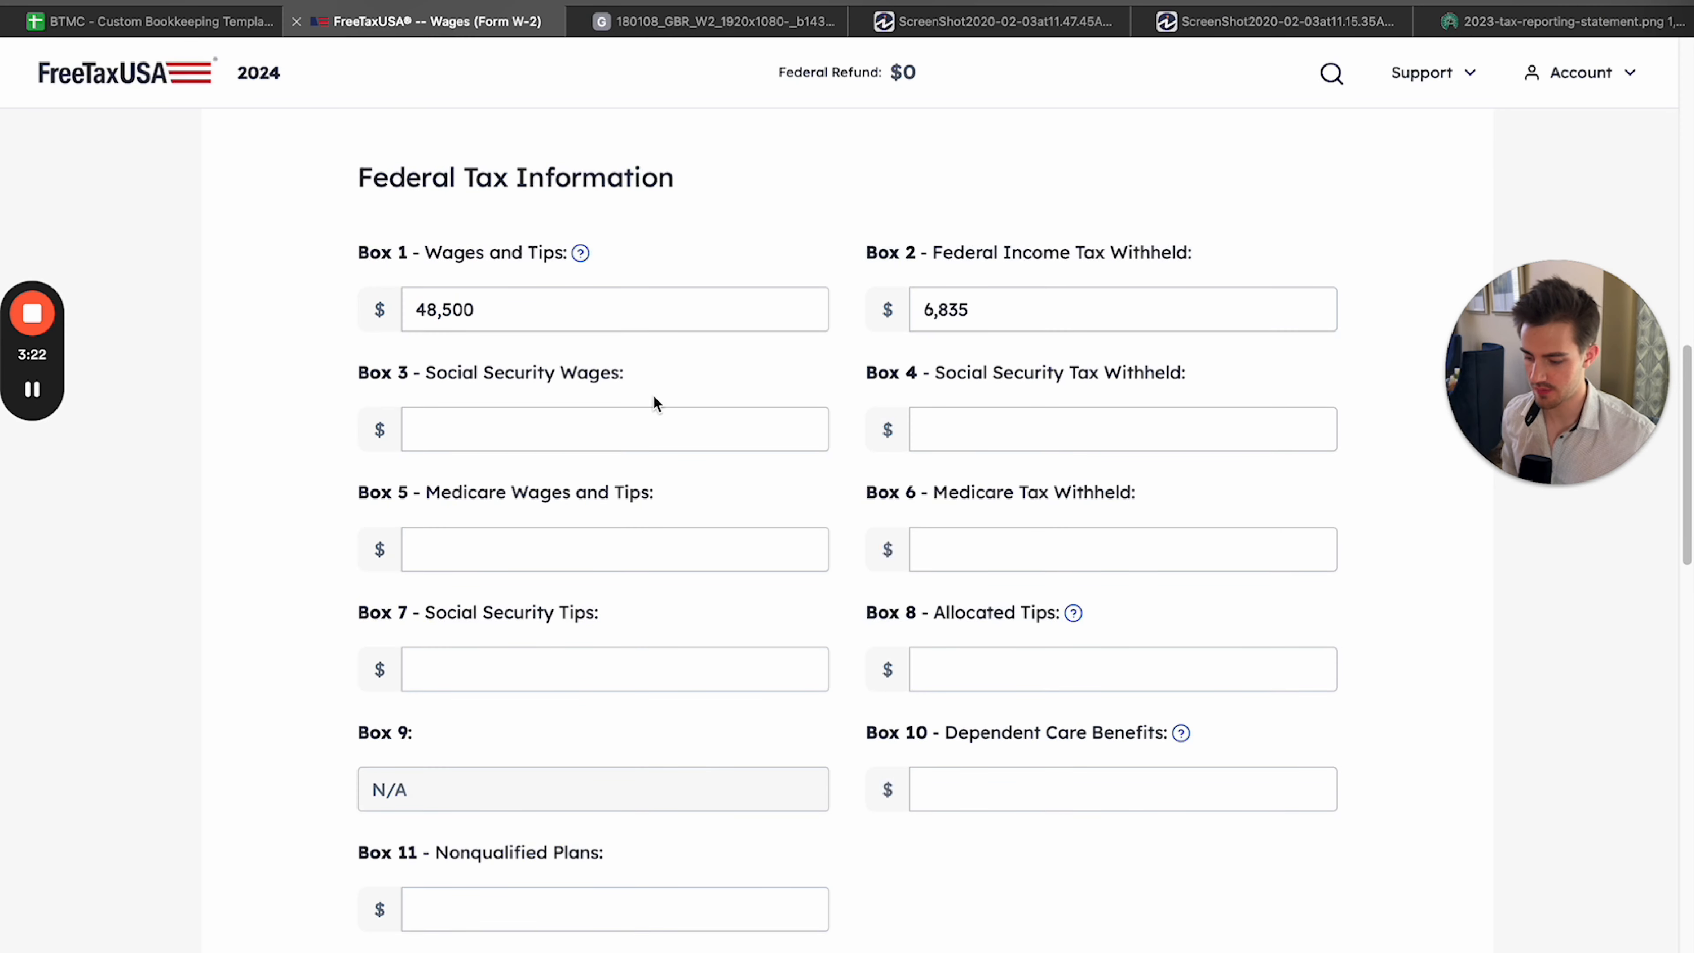
Enter the Box 3 Social Security wages from the sample W-2 as 50,000.
click(767, 20)
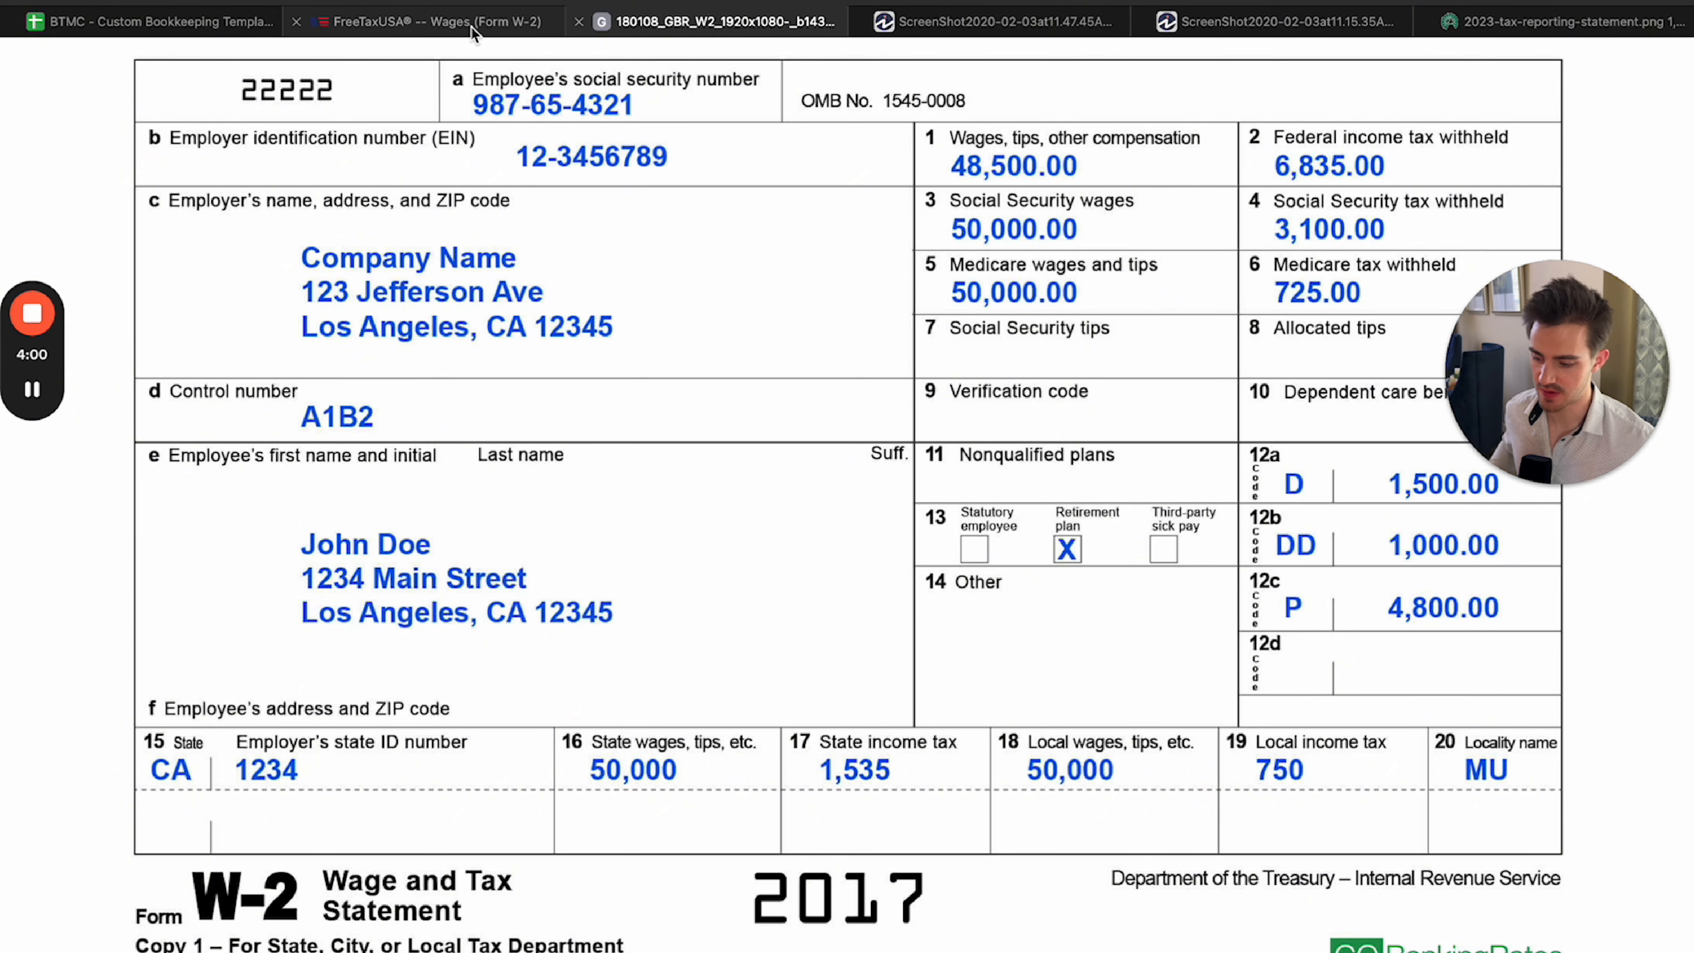
click(434, 21)
click(716, 420)
text(500000)
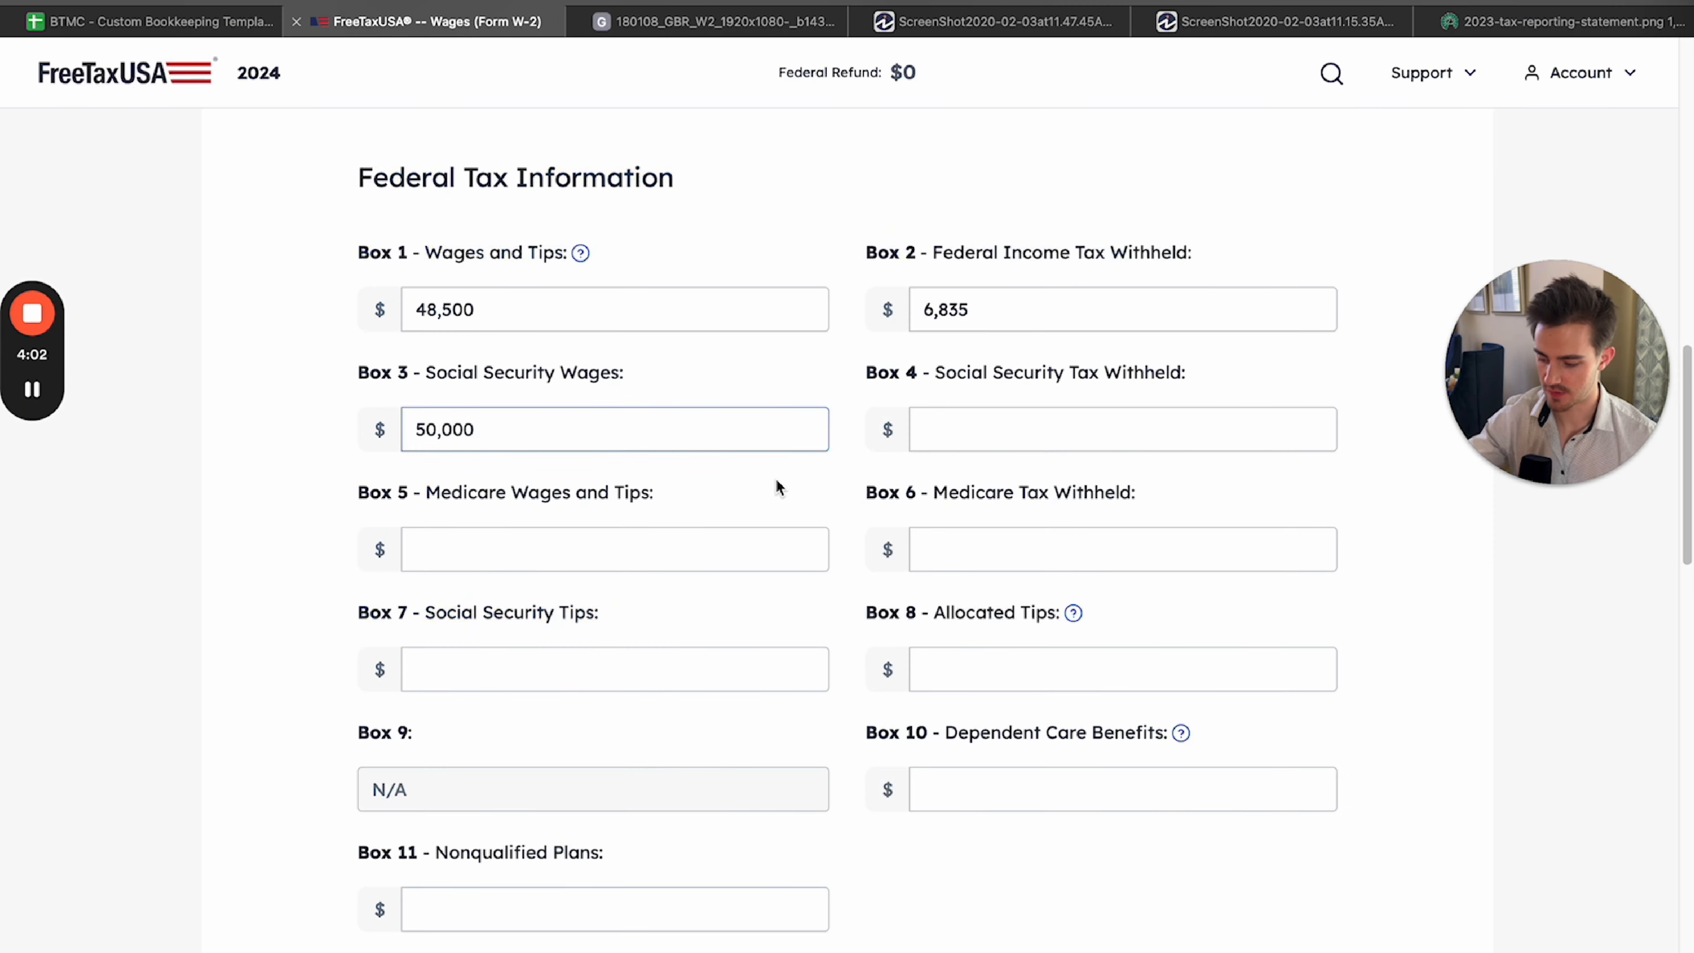
Enter the Box 4 Social Security tax withheld from the sample W-2 as 3,100.
click(907, 444)
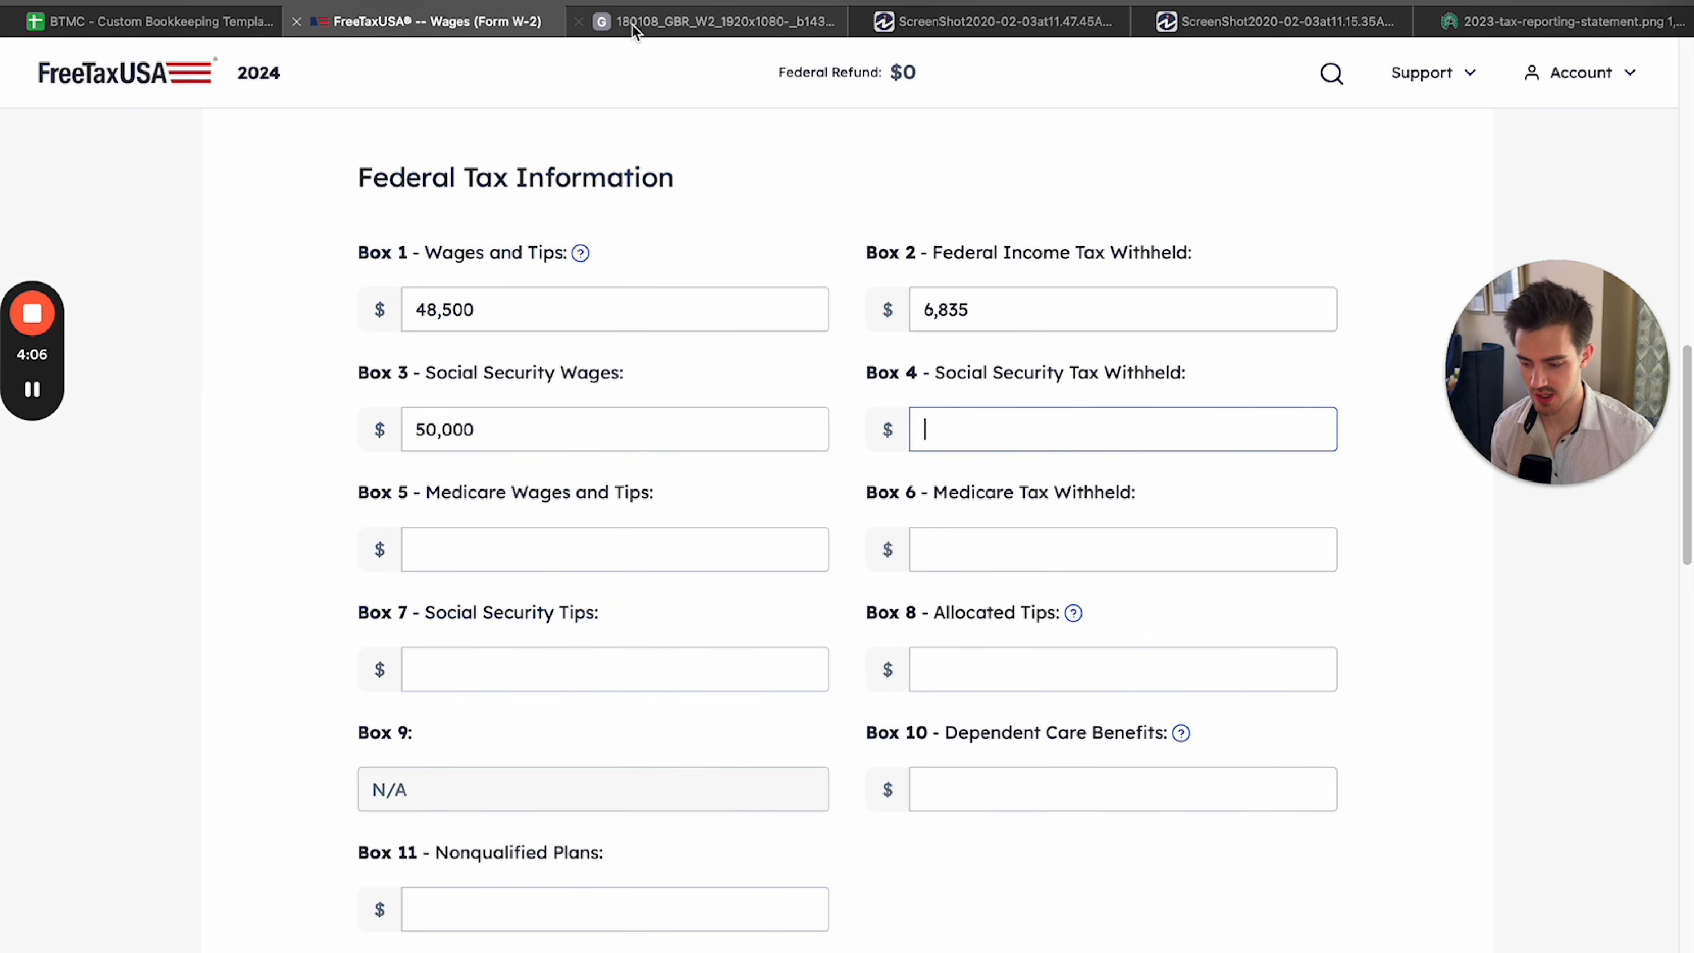
click(717, 21)
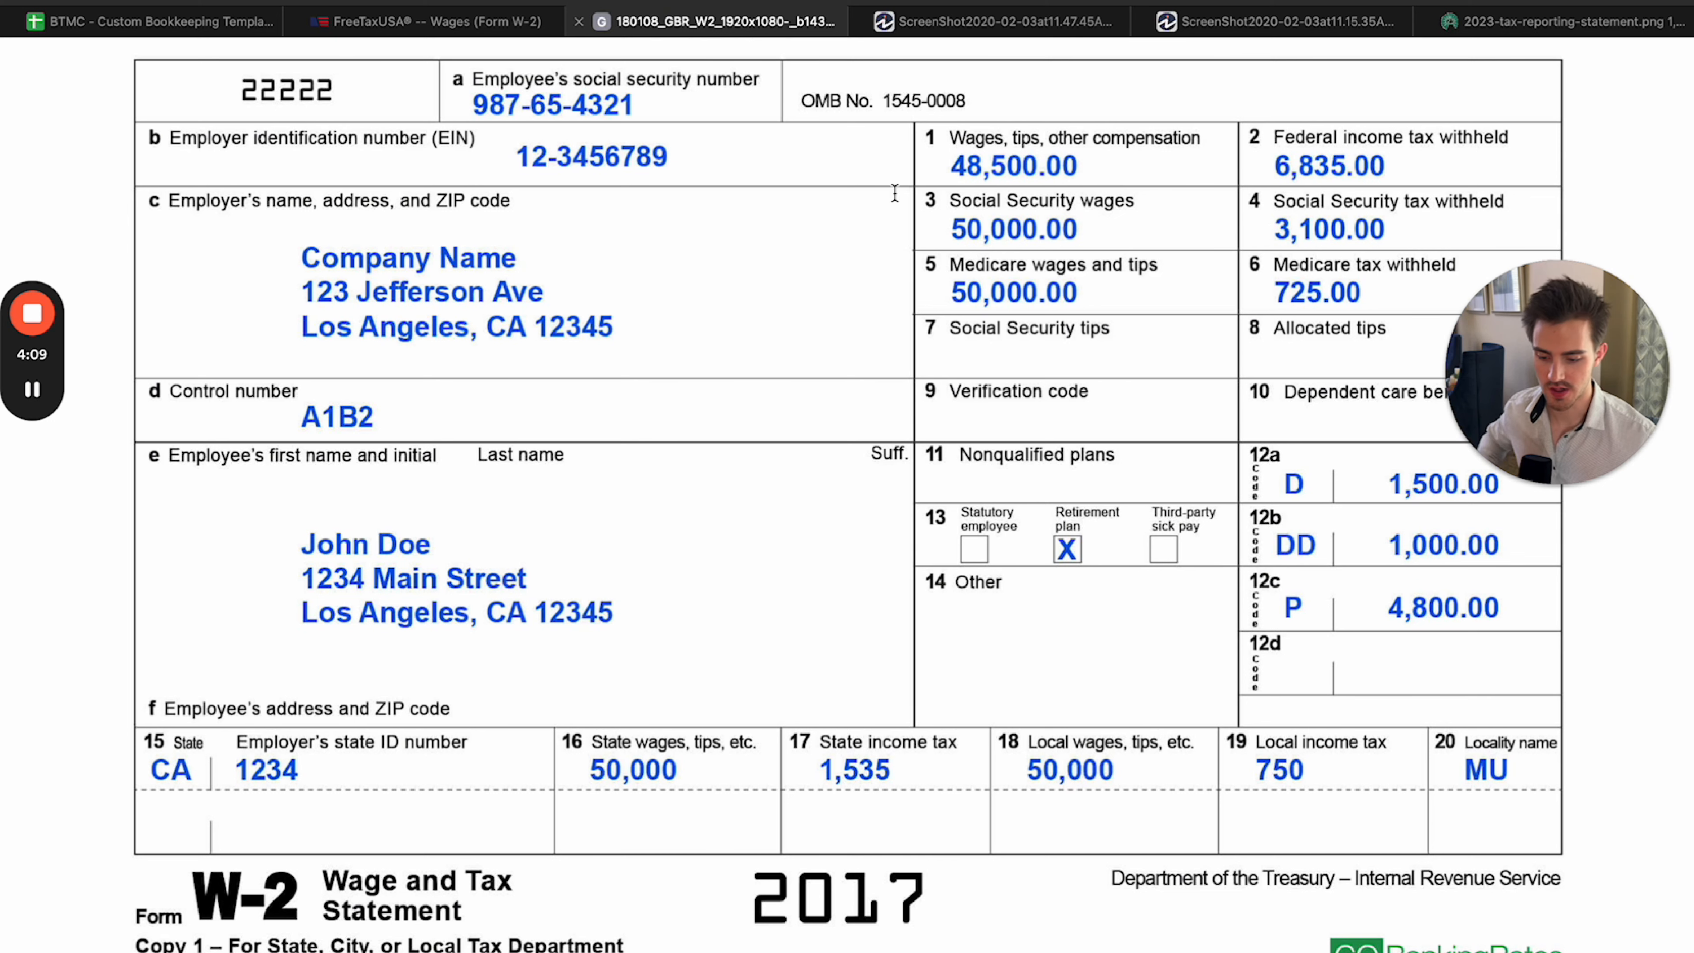
click(530, 21)
text(3100)
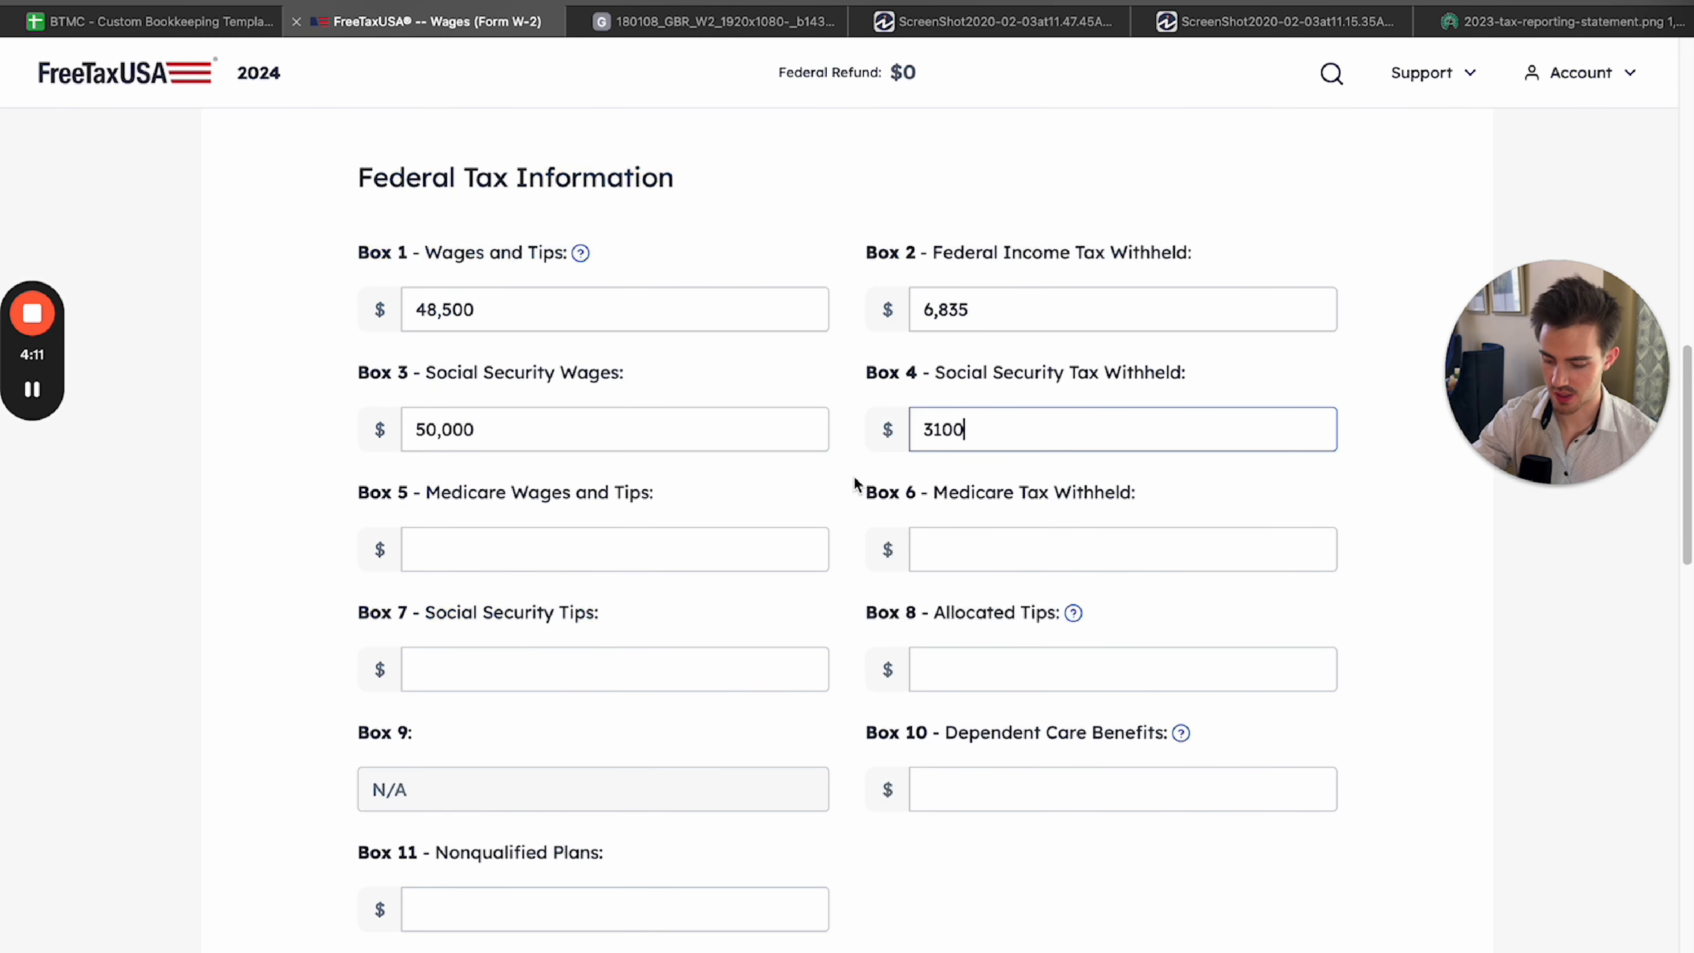
key(Tab)
click(798, 484)
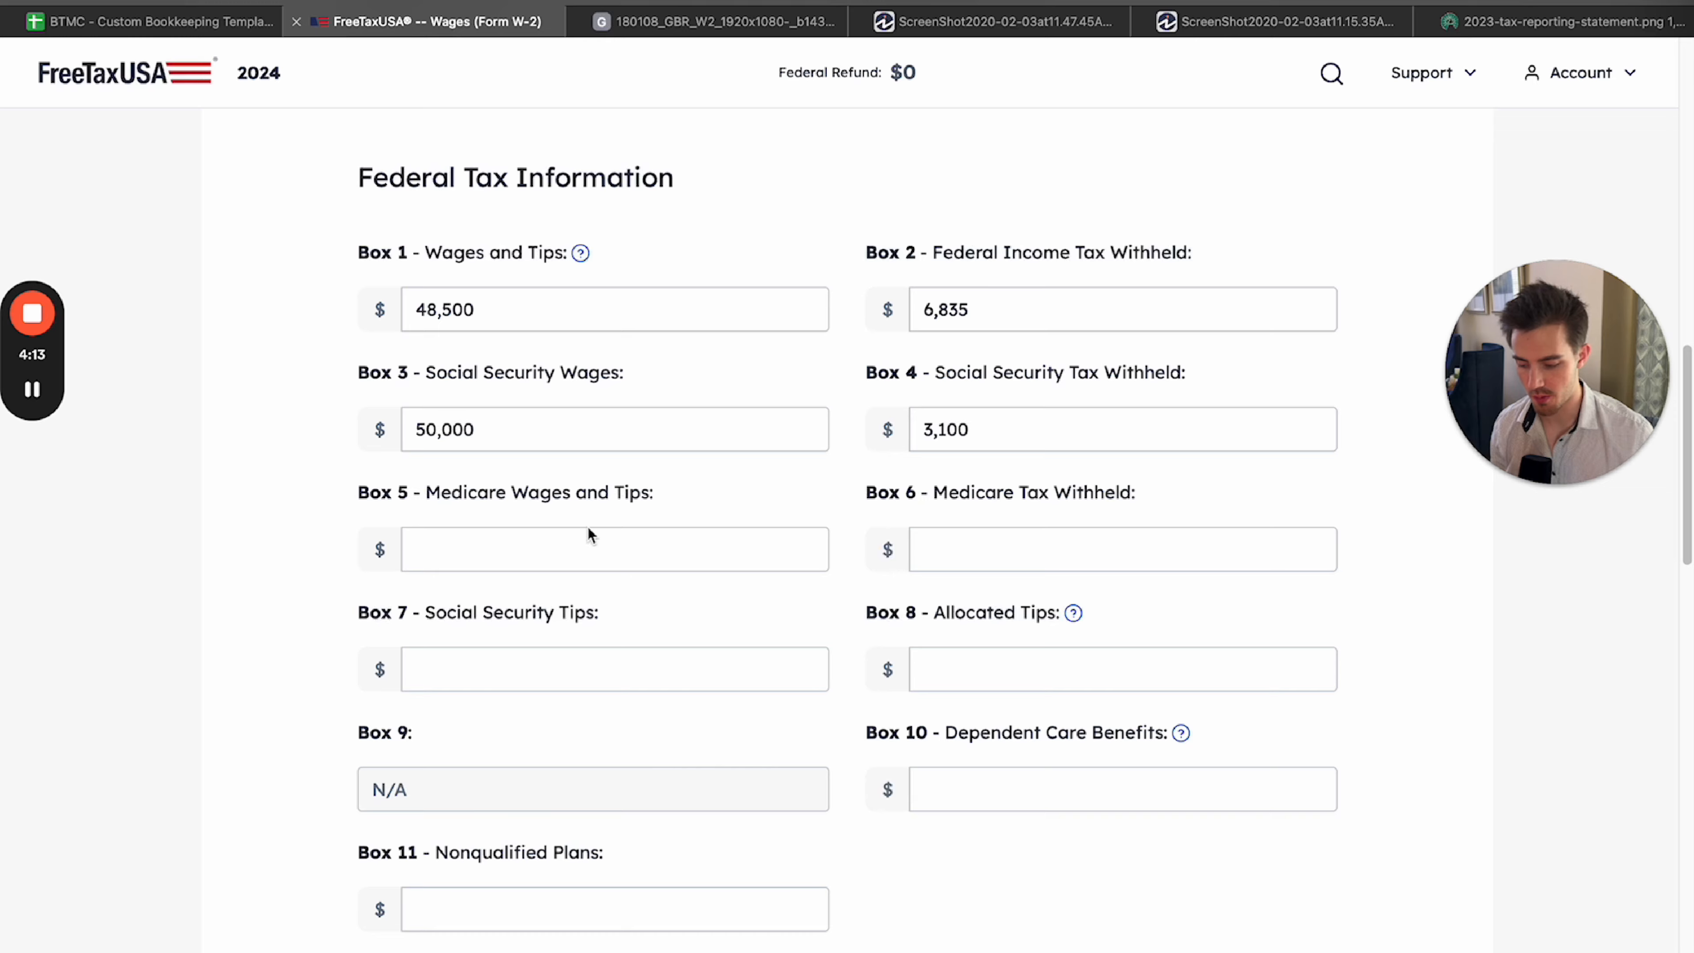
Examine the wage figures in Boxes 1, 3 and 5 of the sample W-2 up close.
click(822, 25)
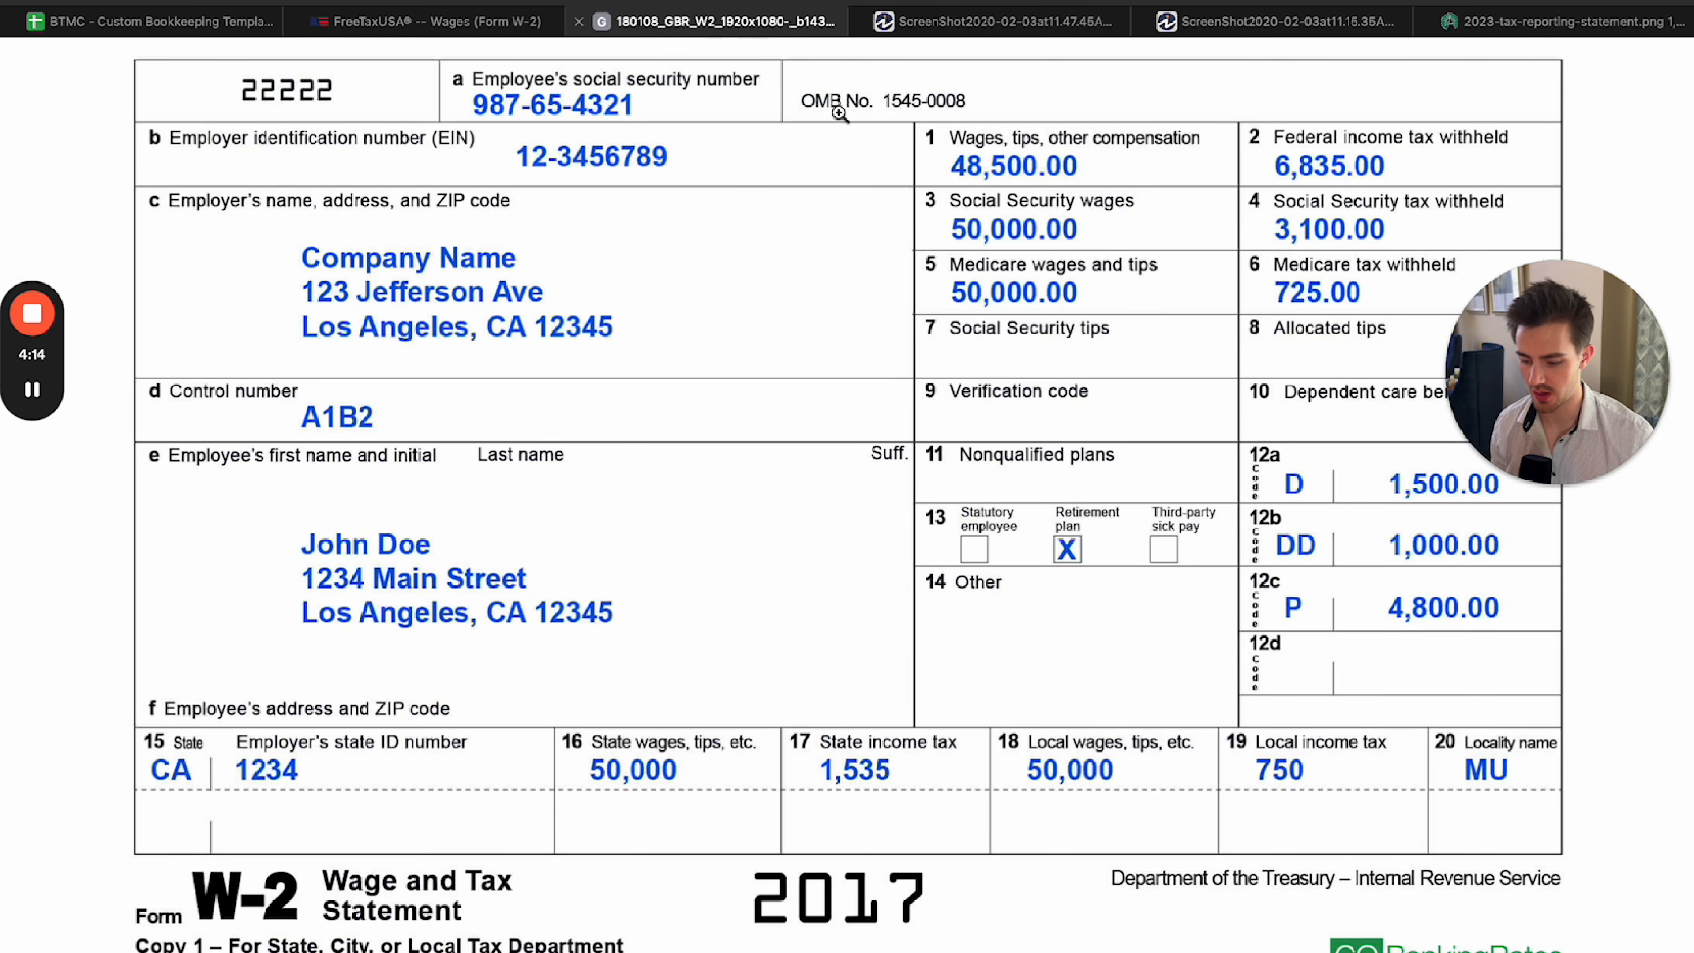
double_click(933, 264)
click(1234, 239)
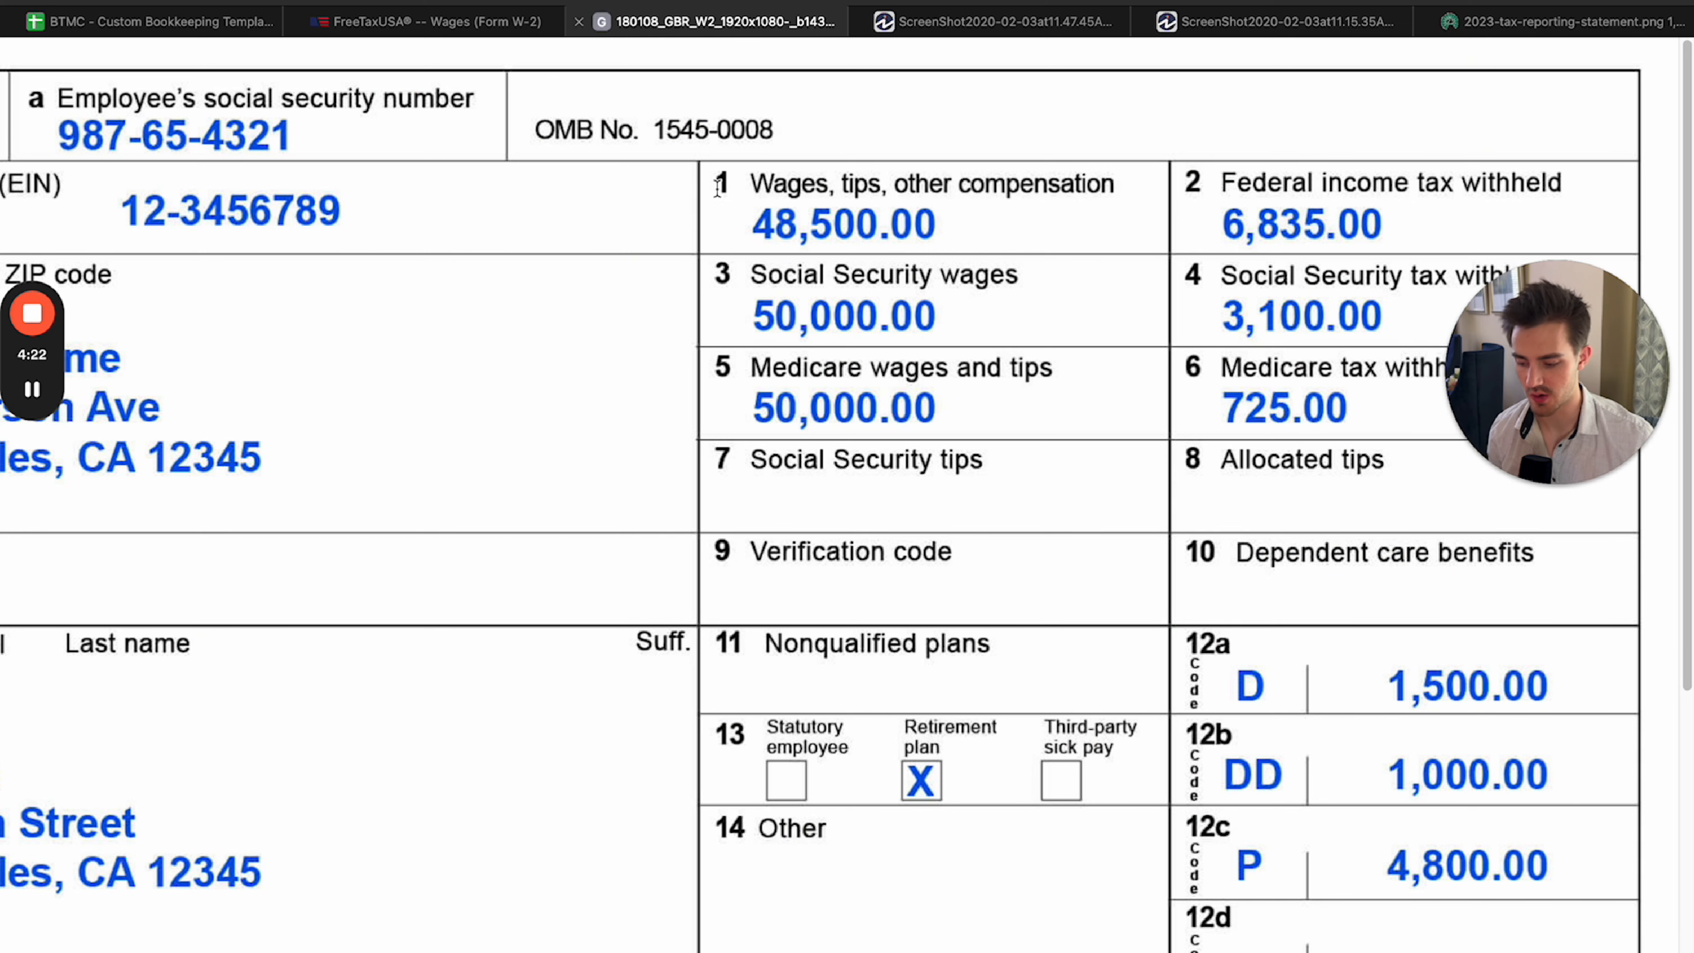
double_click(724, 273)
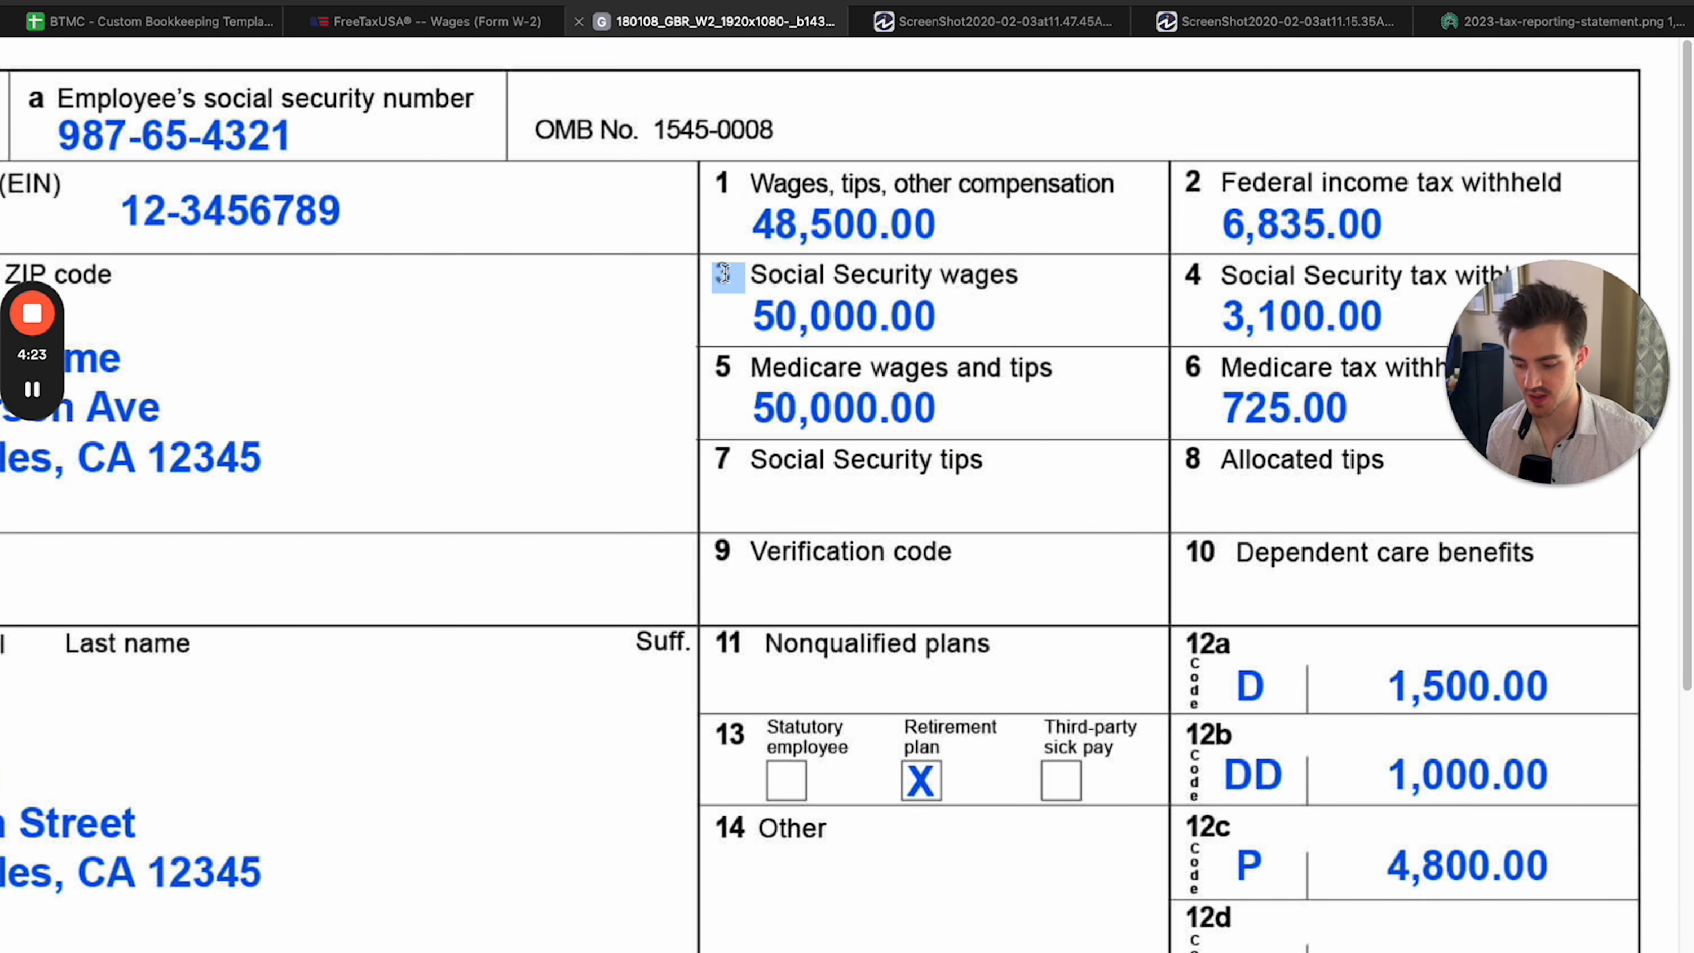
double_click(720, 369)
scroll(787, 427, down, 3)
scroll(787, 427, left, 5)
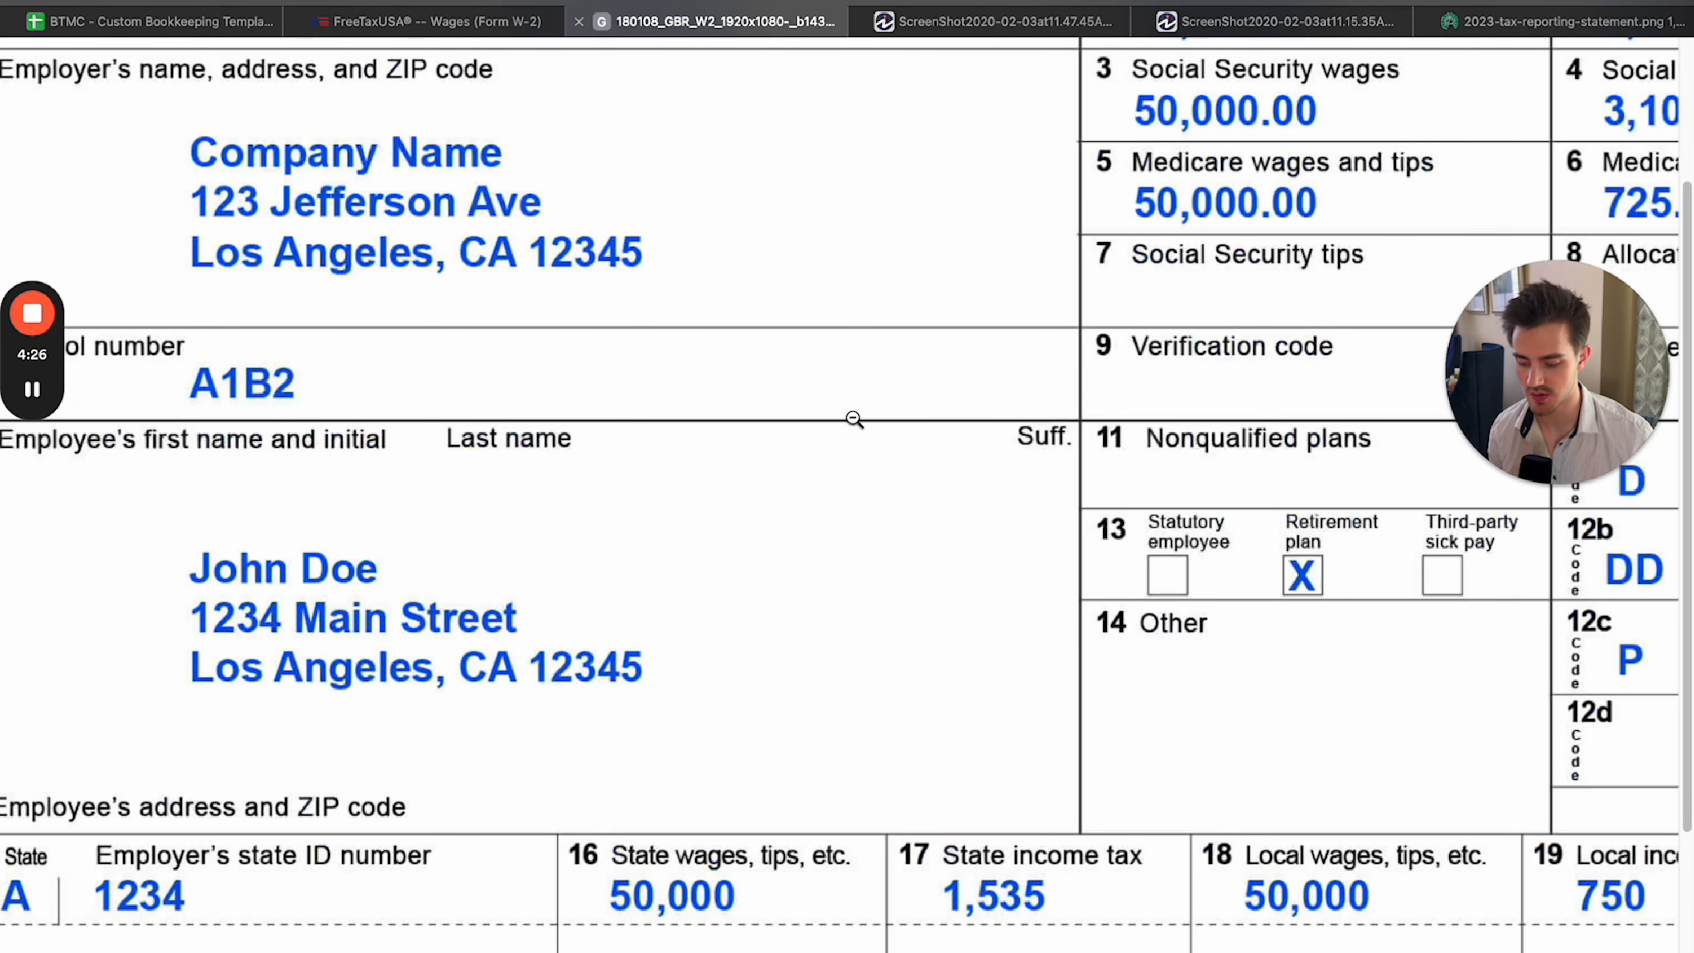
click(854, 418)
Fill in the first Box 12 item with code D: 401(k) contributions and an amount of 1,500, following the sample W-2.
key(ctrl+shift+Tab)
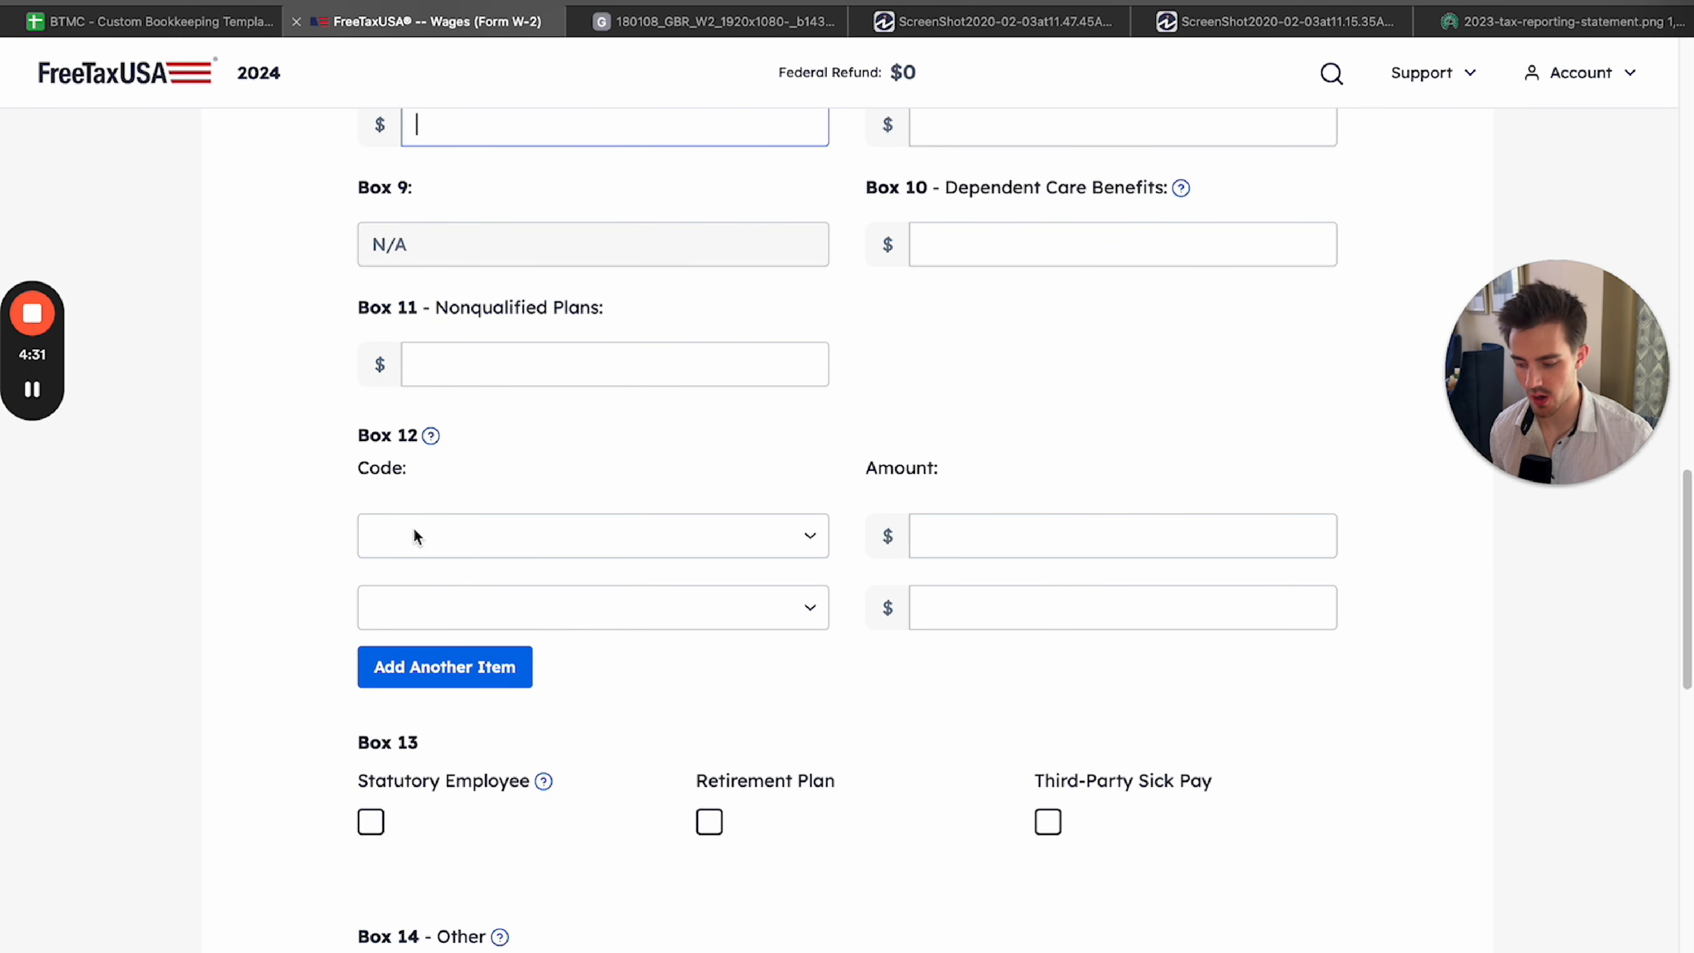
key(ctrl+Tab)
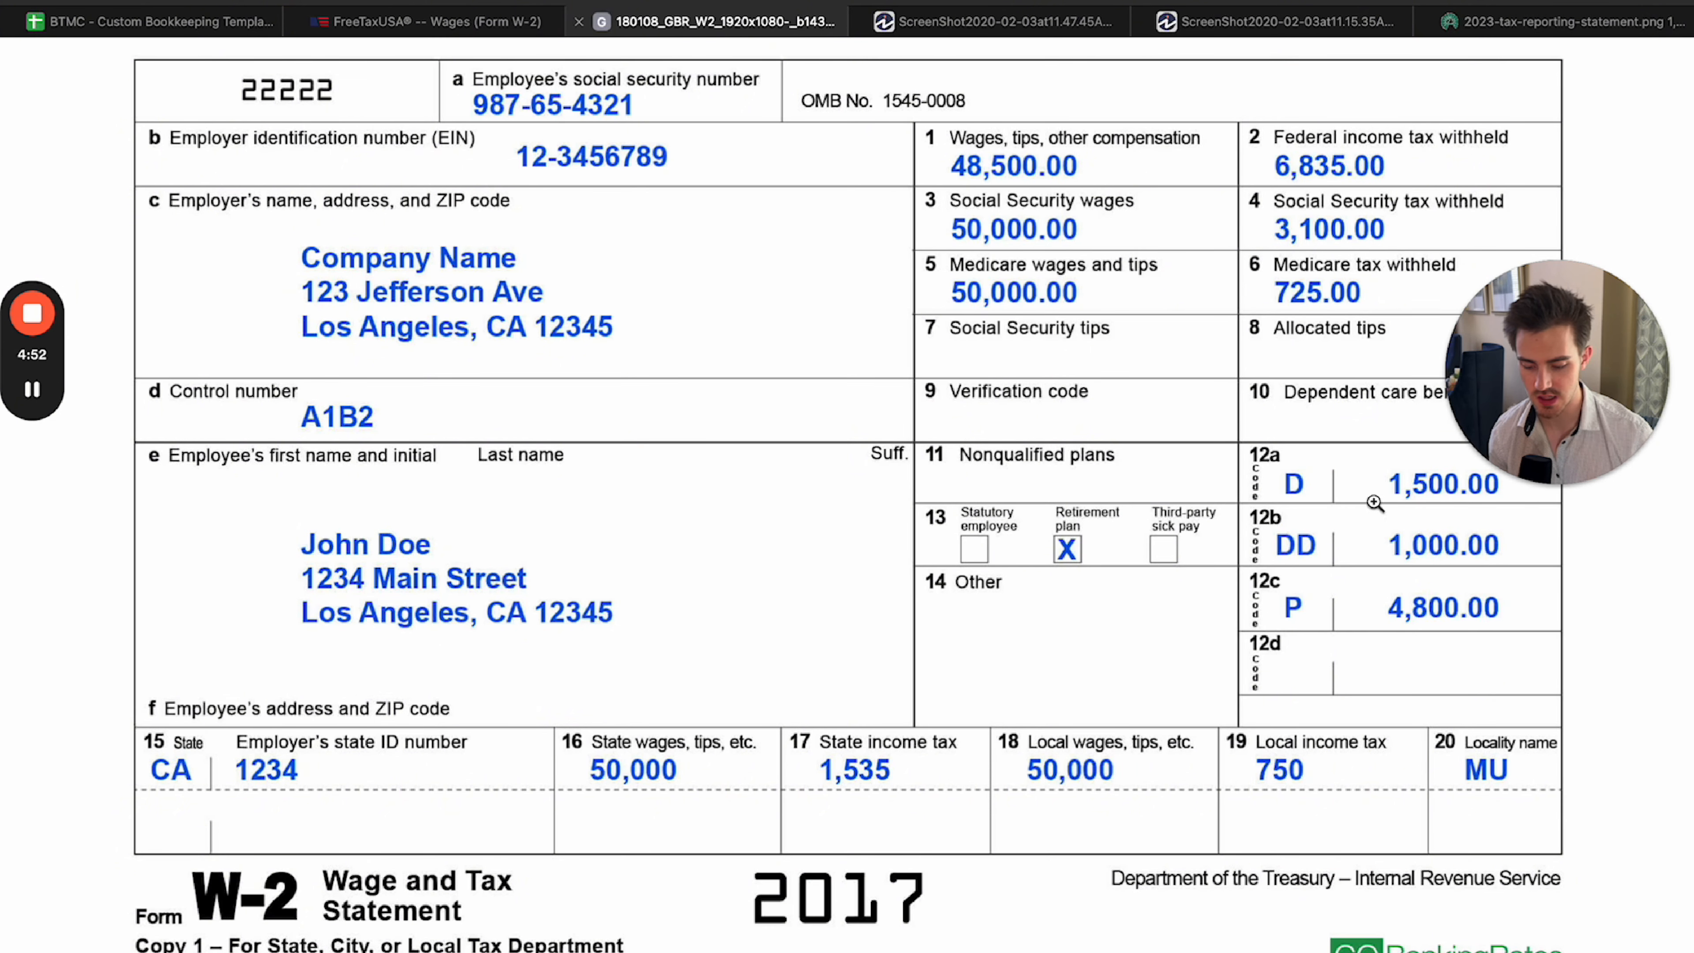
click(427, 21)
click(505, 531)
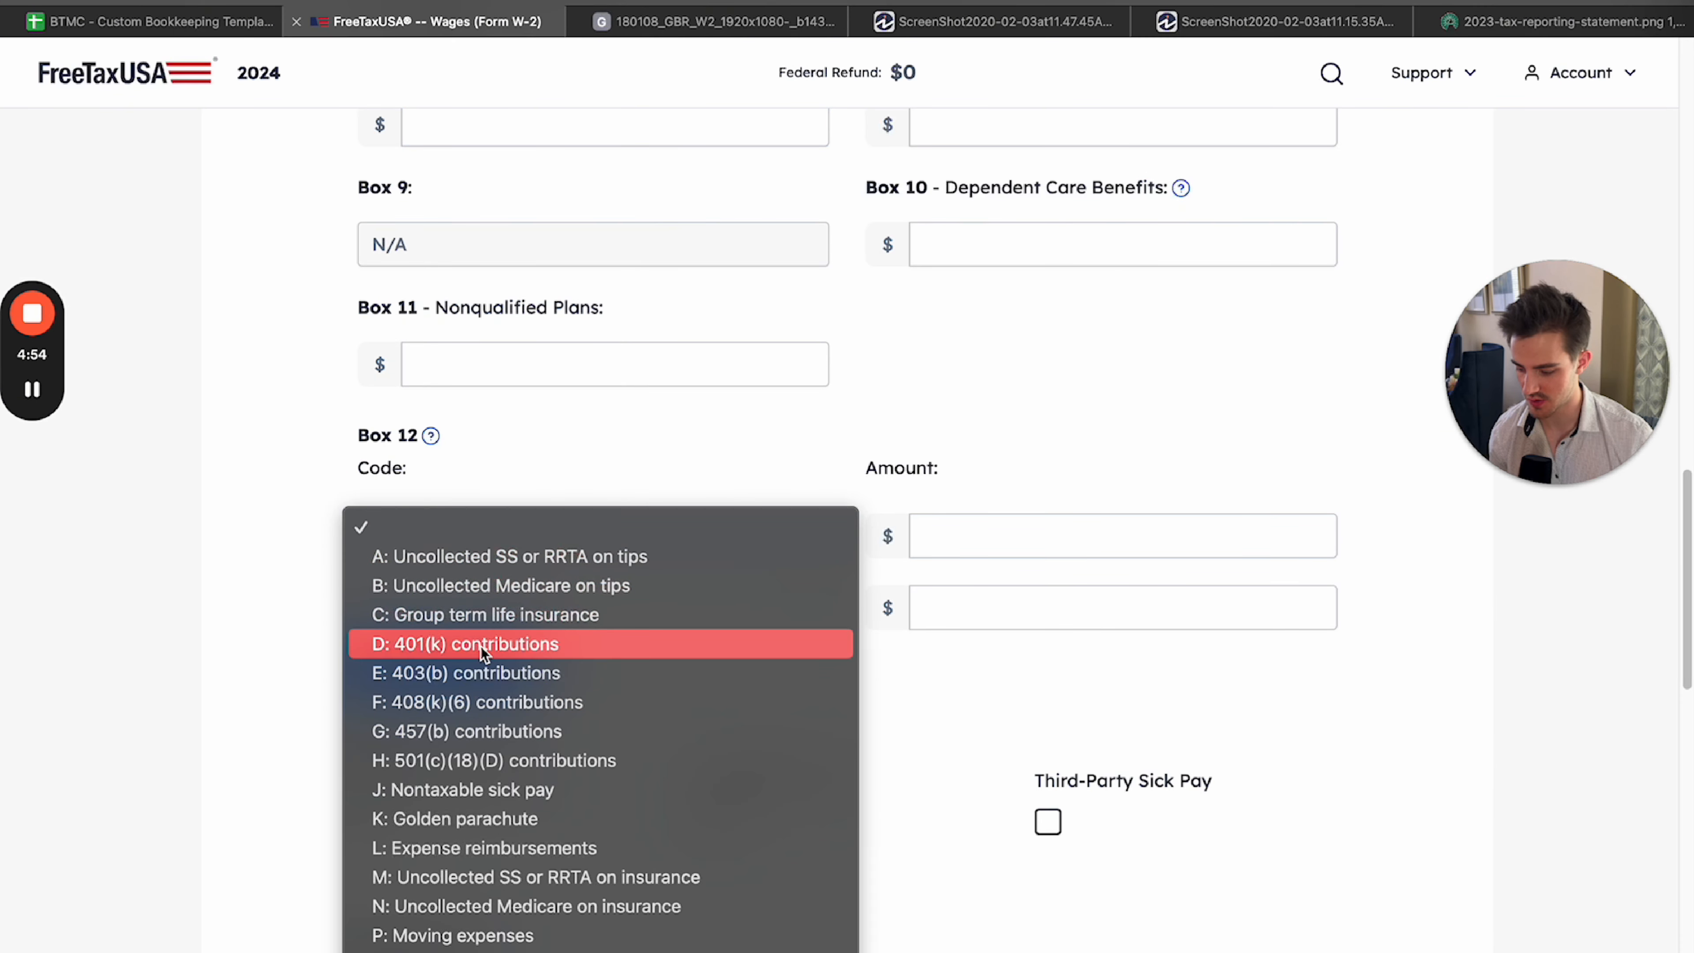
click(422, 644)
click(987, 538)
text(1500)
Fill in the second Box 12 item with code DD: Employer health coverage and an amount of 1,000.
click(706, 20)
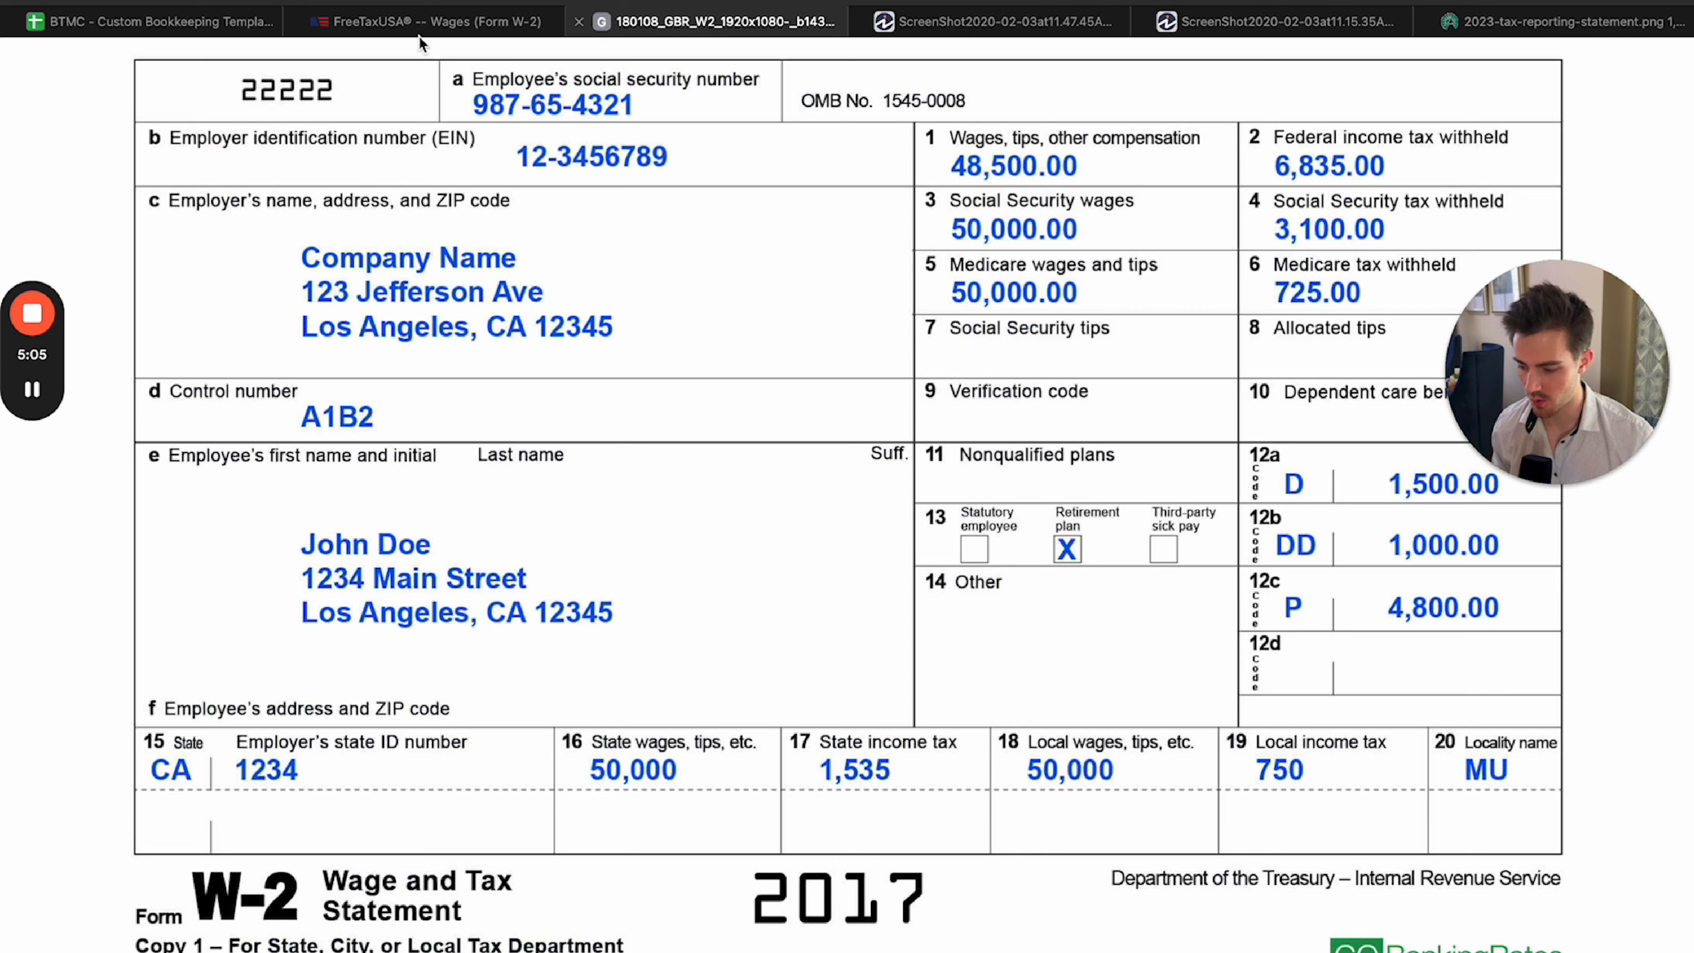
click(427, 21)
click(512, 604)
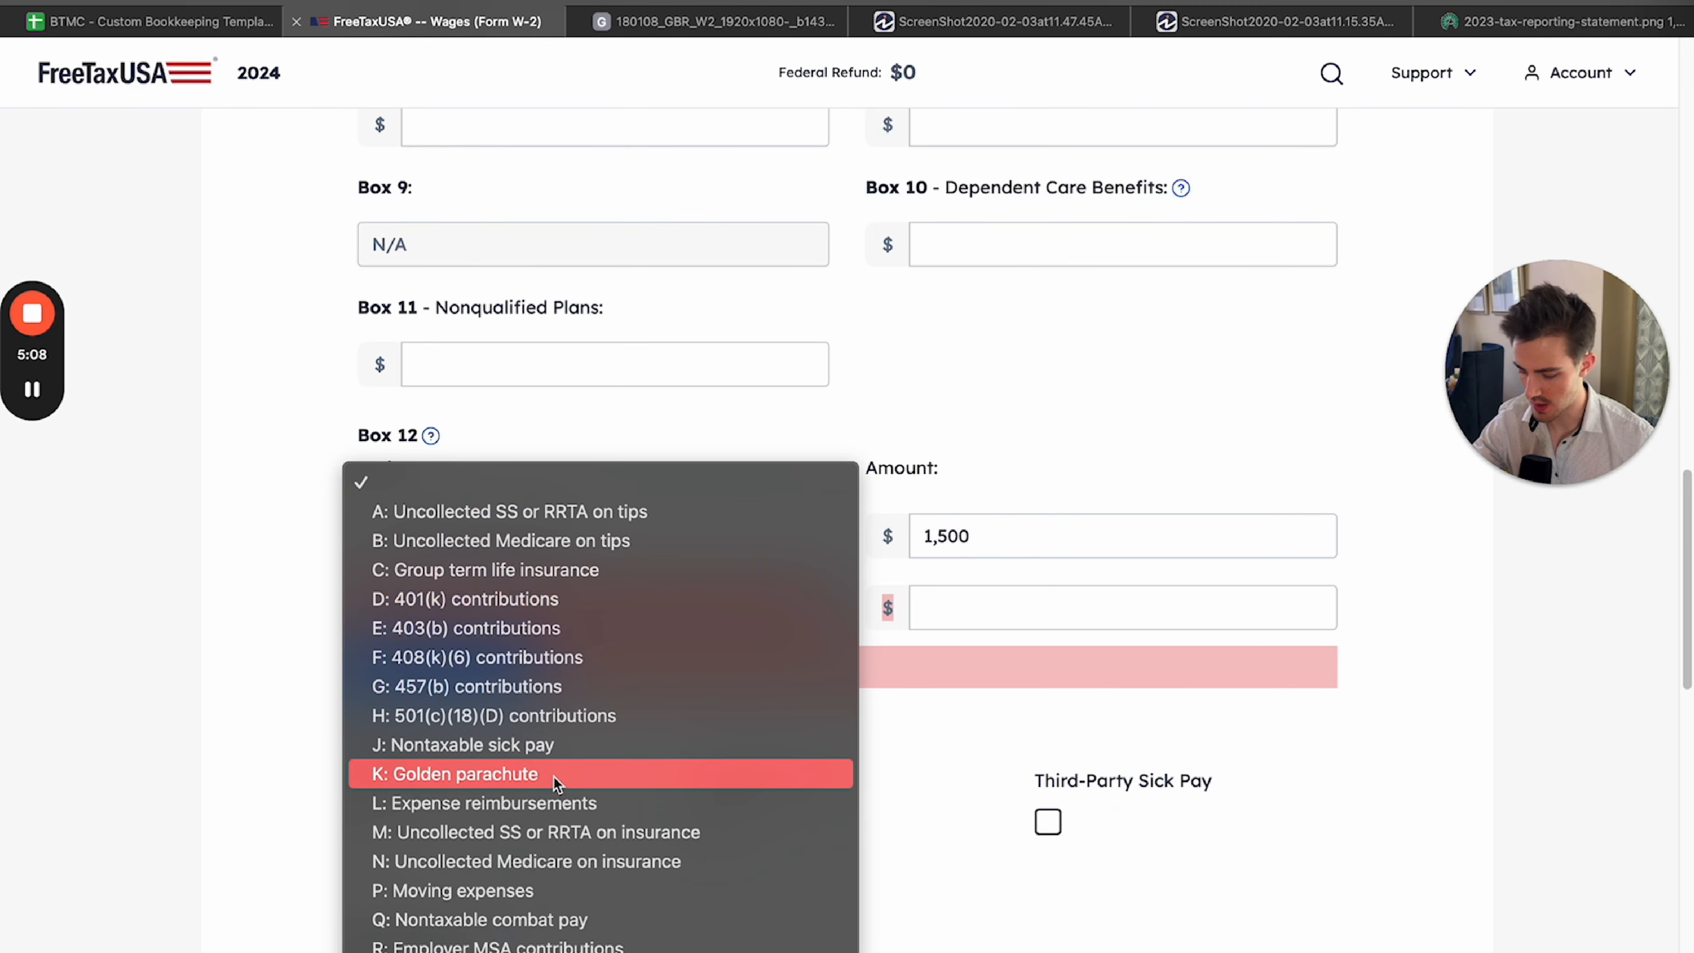
click(557, 842)
click(1022, 606)
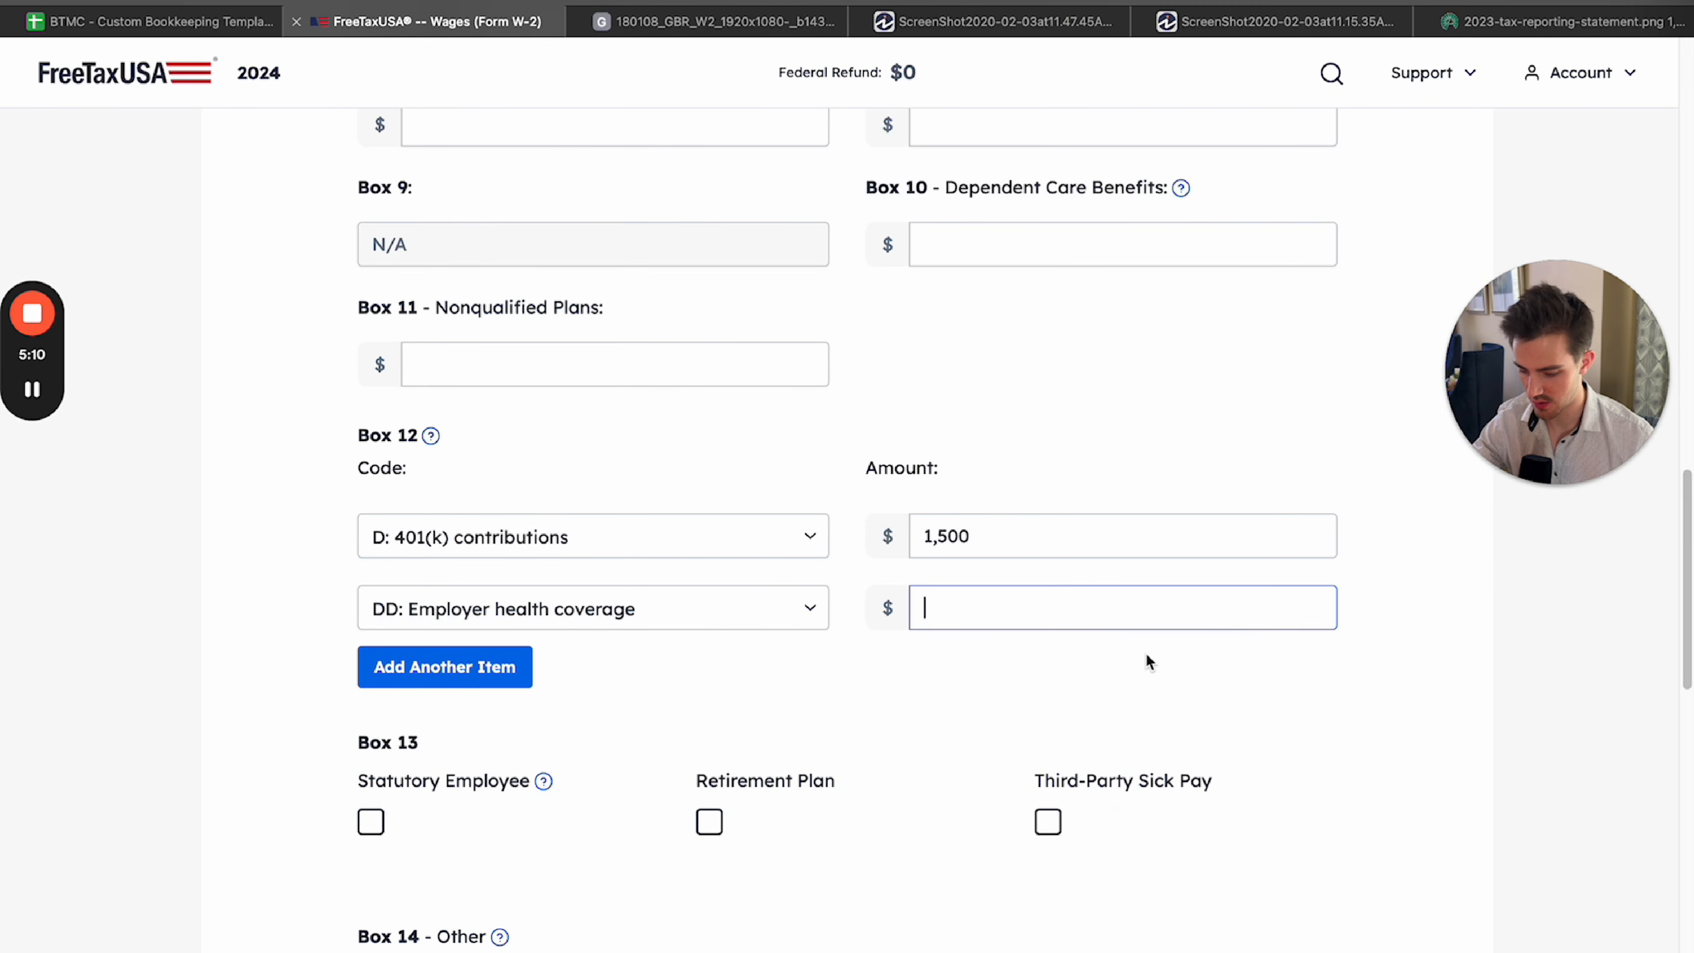
text(1000)
Add a third Box 12 item with code P: Moving expenses and an amount of 4,800, as on the sample W-2.
click(646, 22)
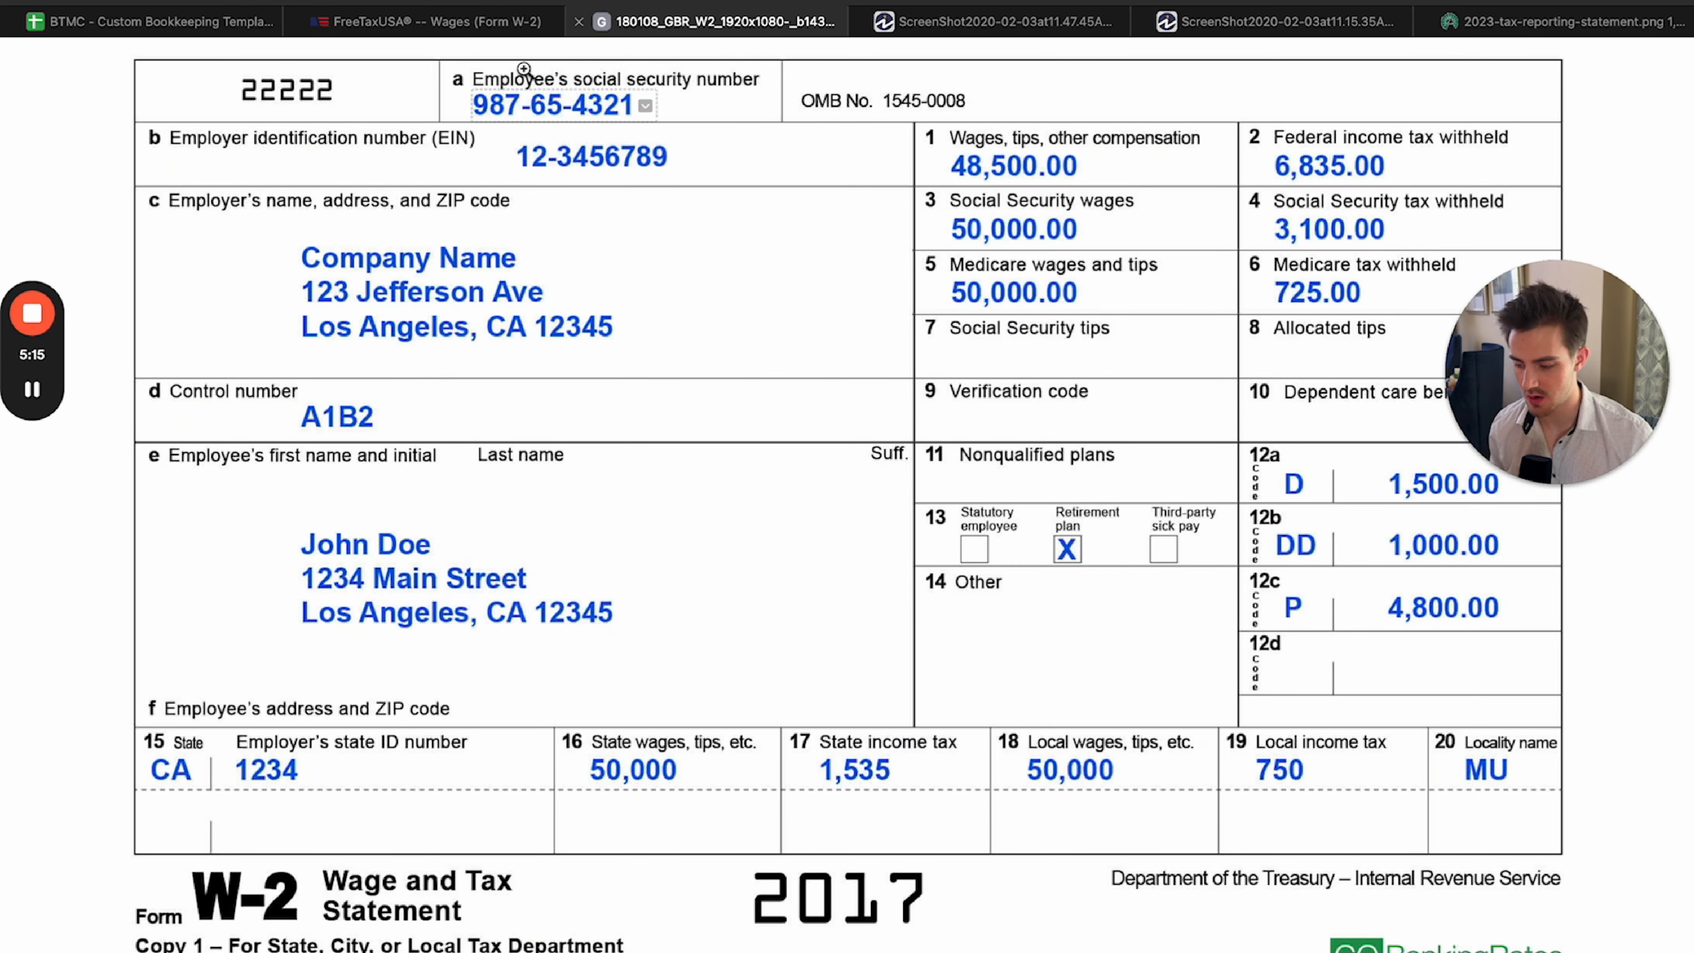
click(427, 21)
click(454, 681)
click(454, 680)
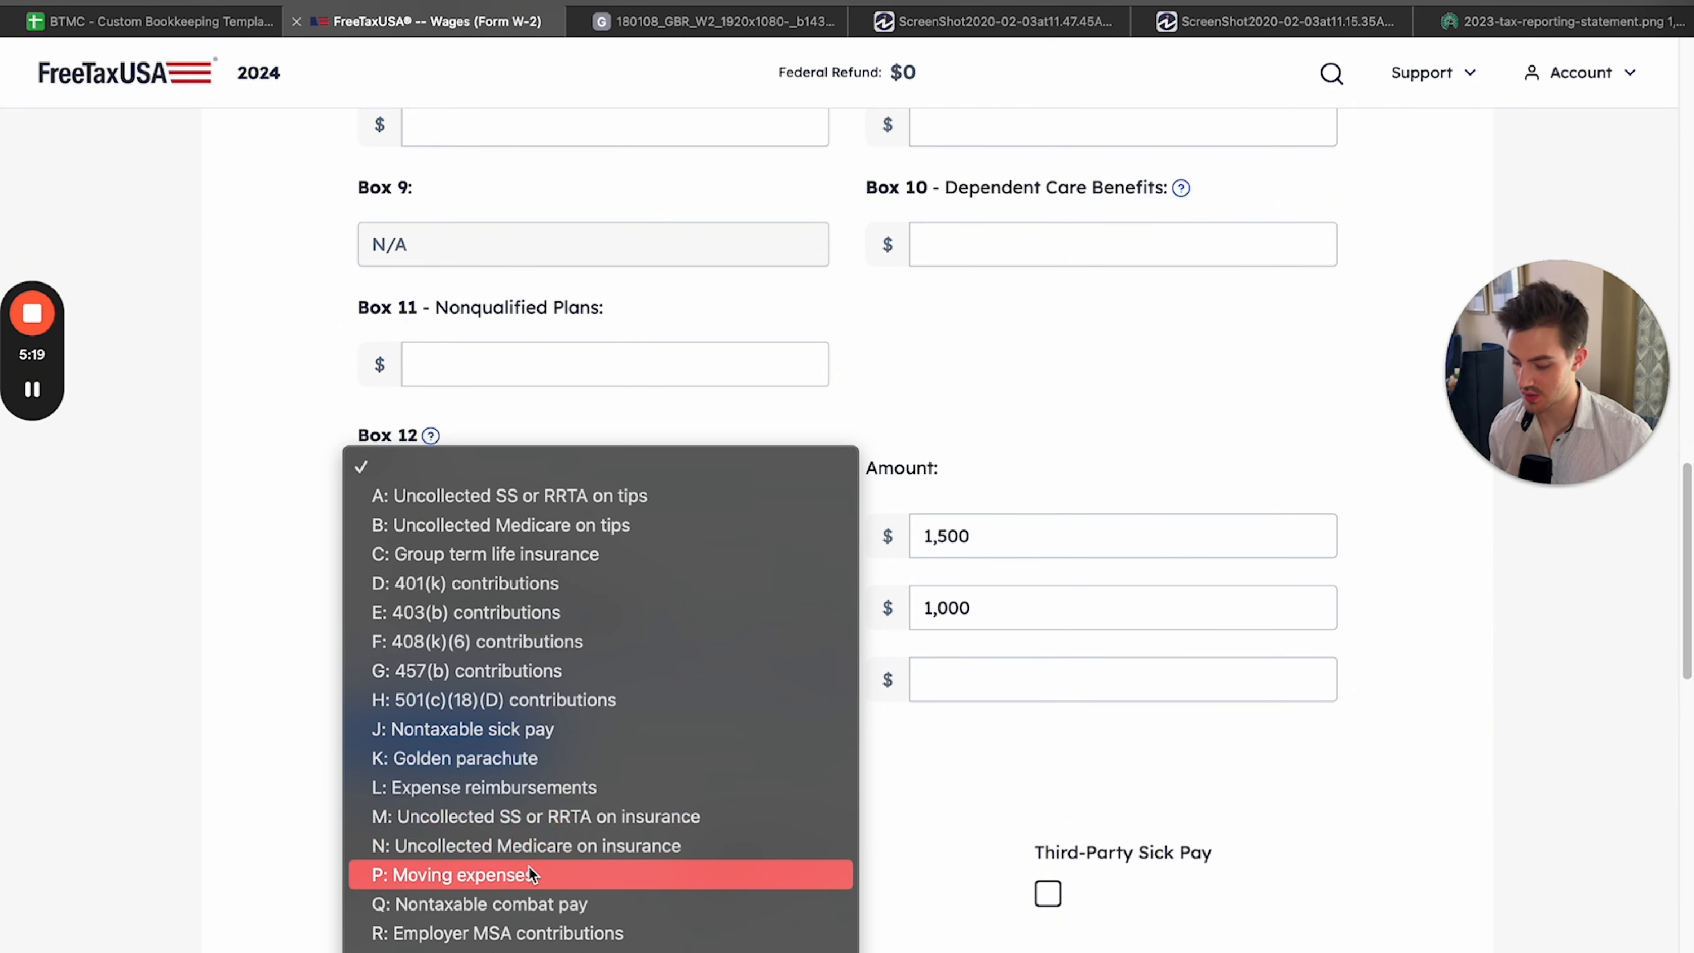
click(531, 874)
click(928, 681)
click(640, 22)
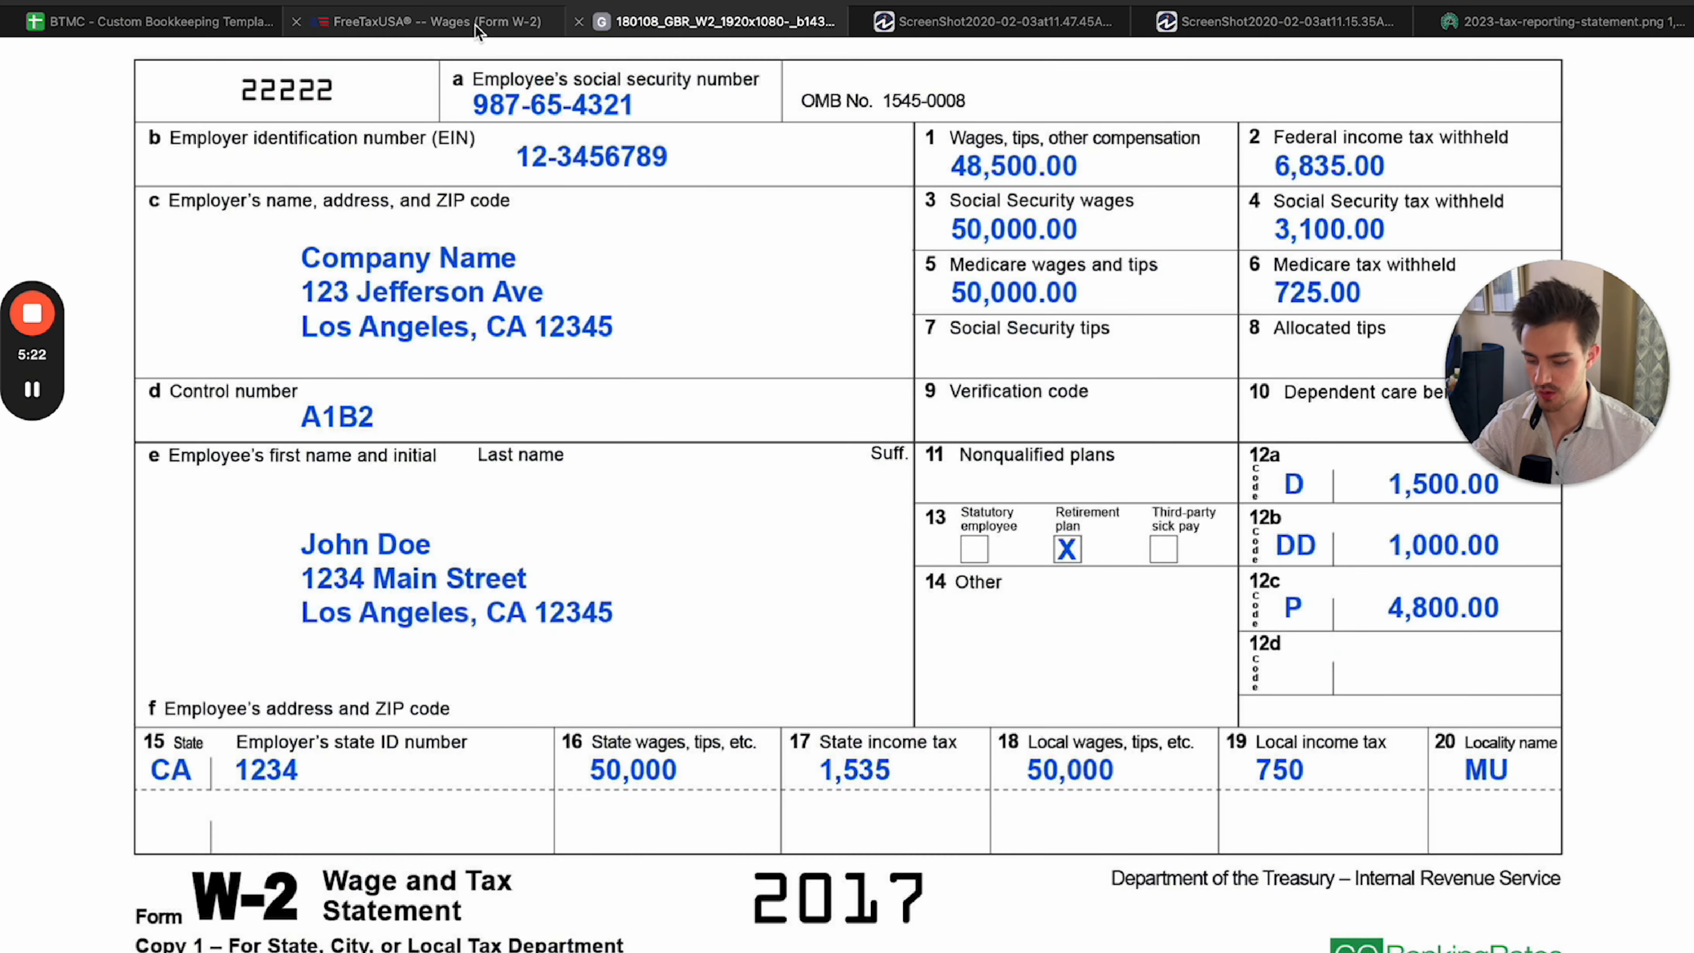
click(476, 21)
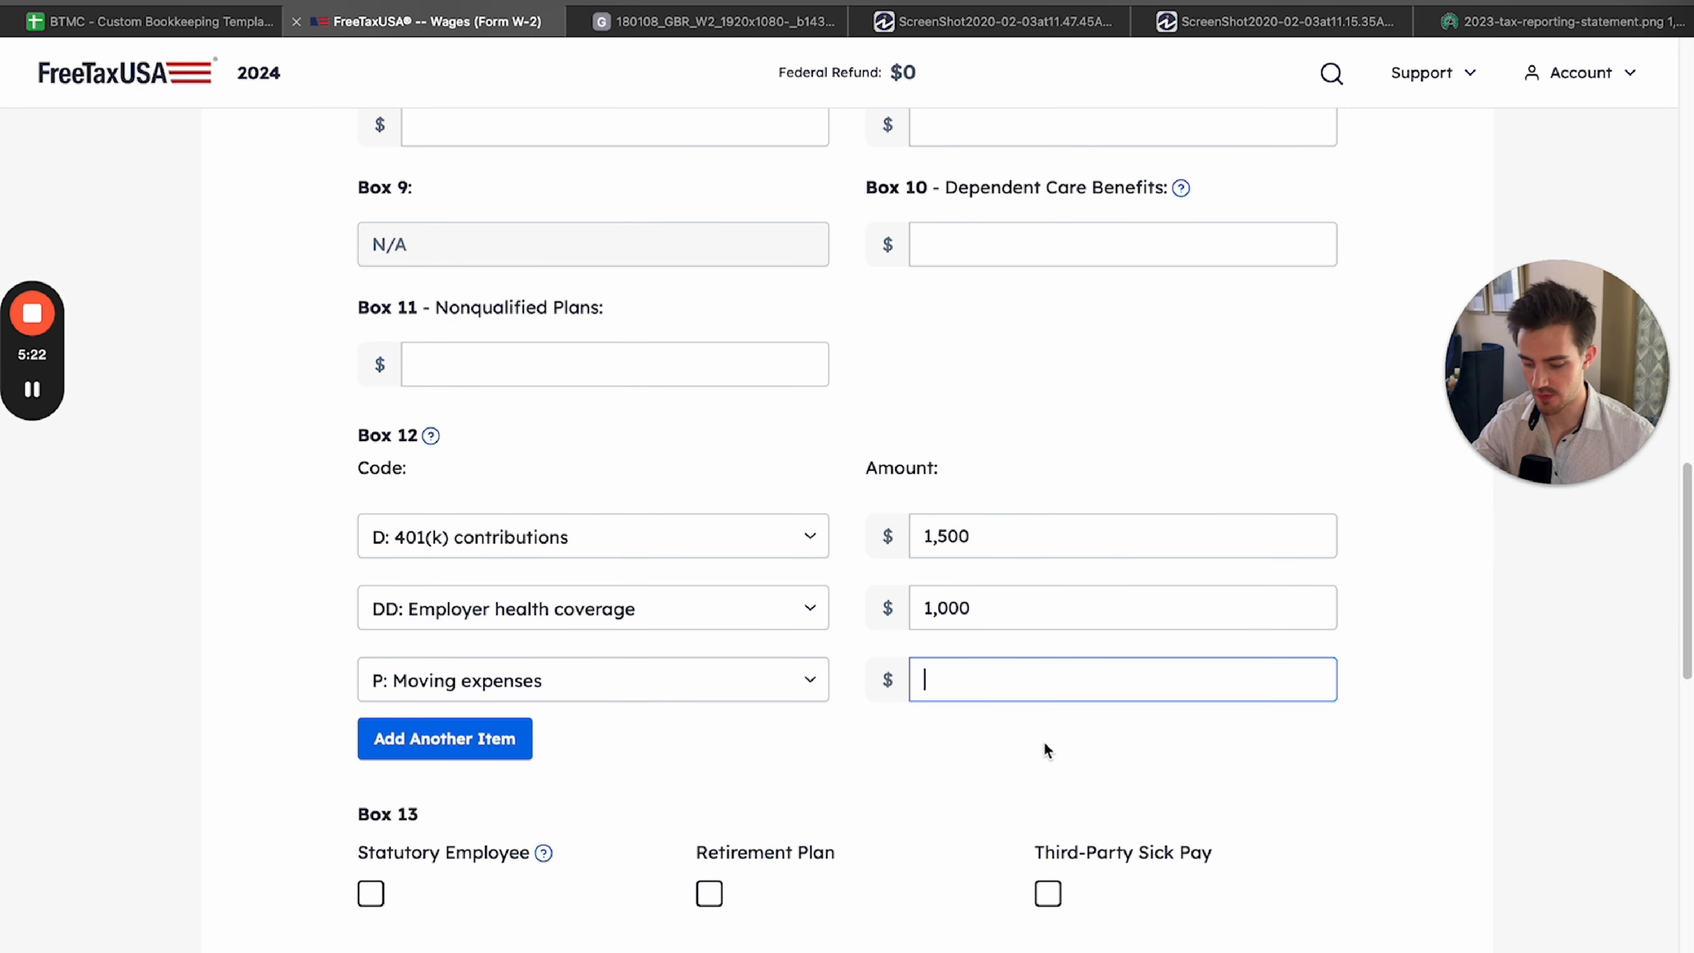
text(4800)
click(999, 777)
Check Box 13 on the sample W-2 and mark Retirement Plan in the form's Box 13.
scroll(1001, 775, down, 5)
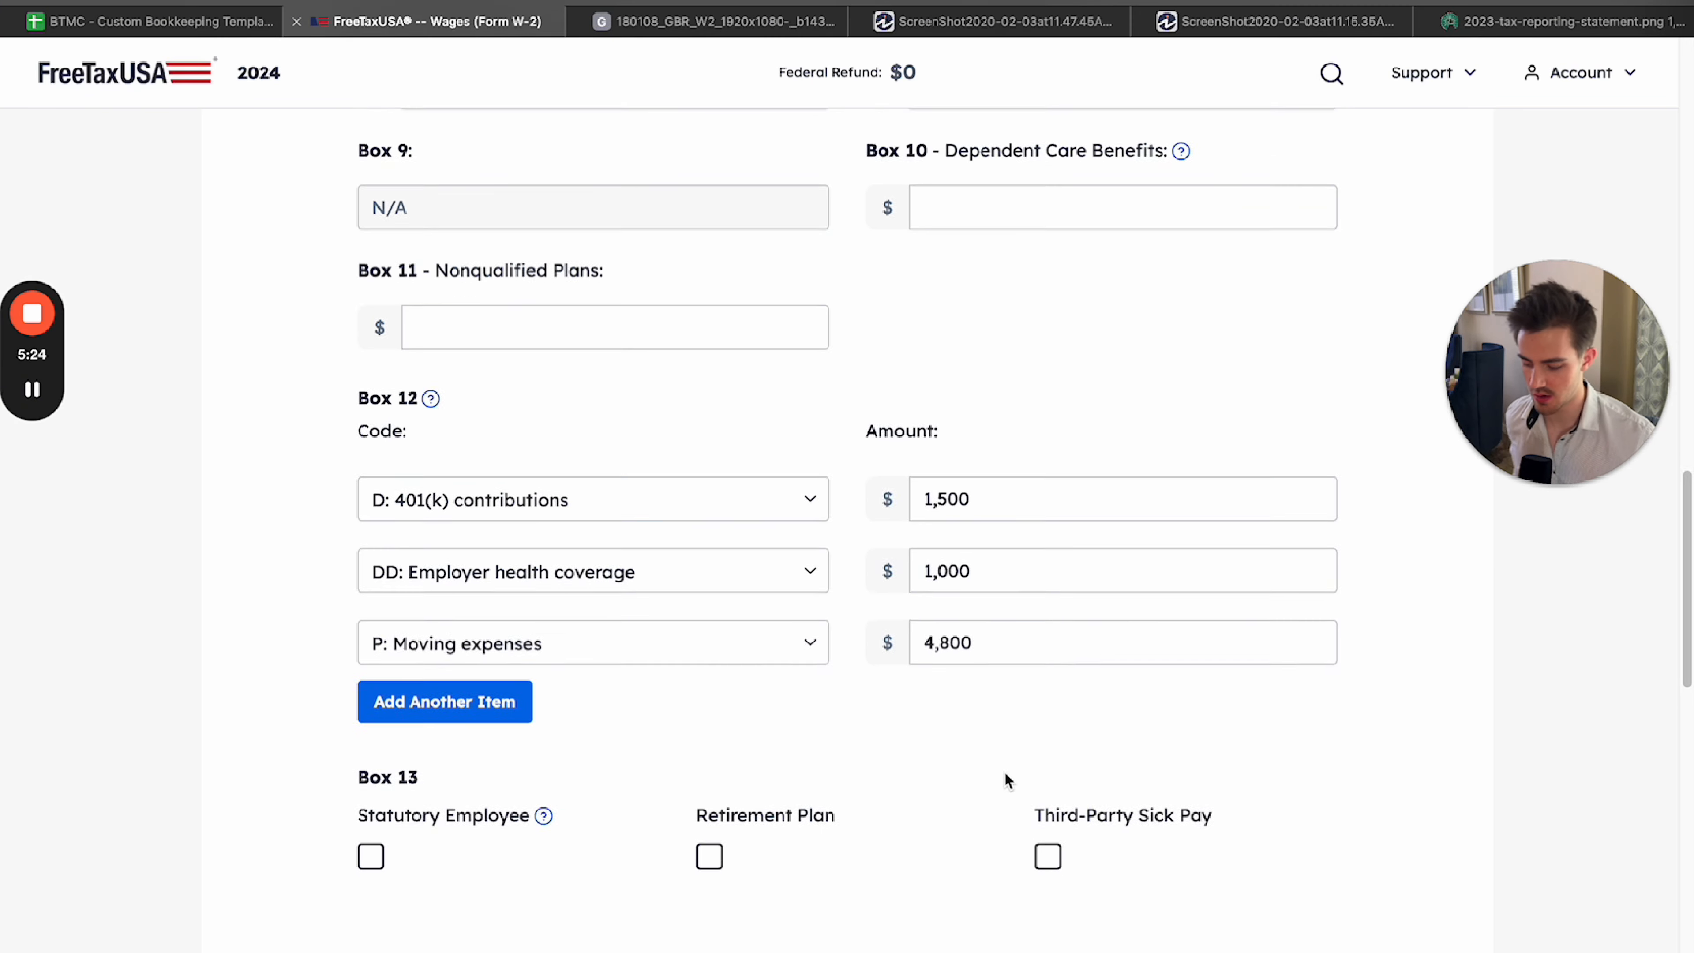
click(640, 23)
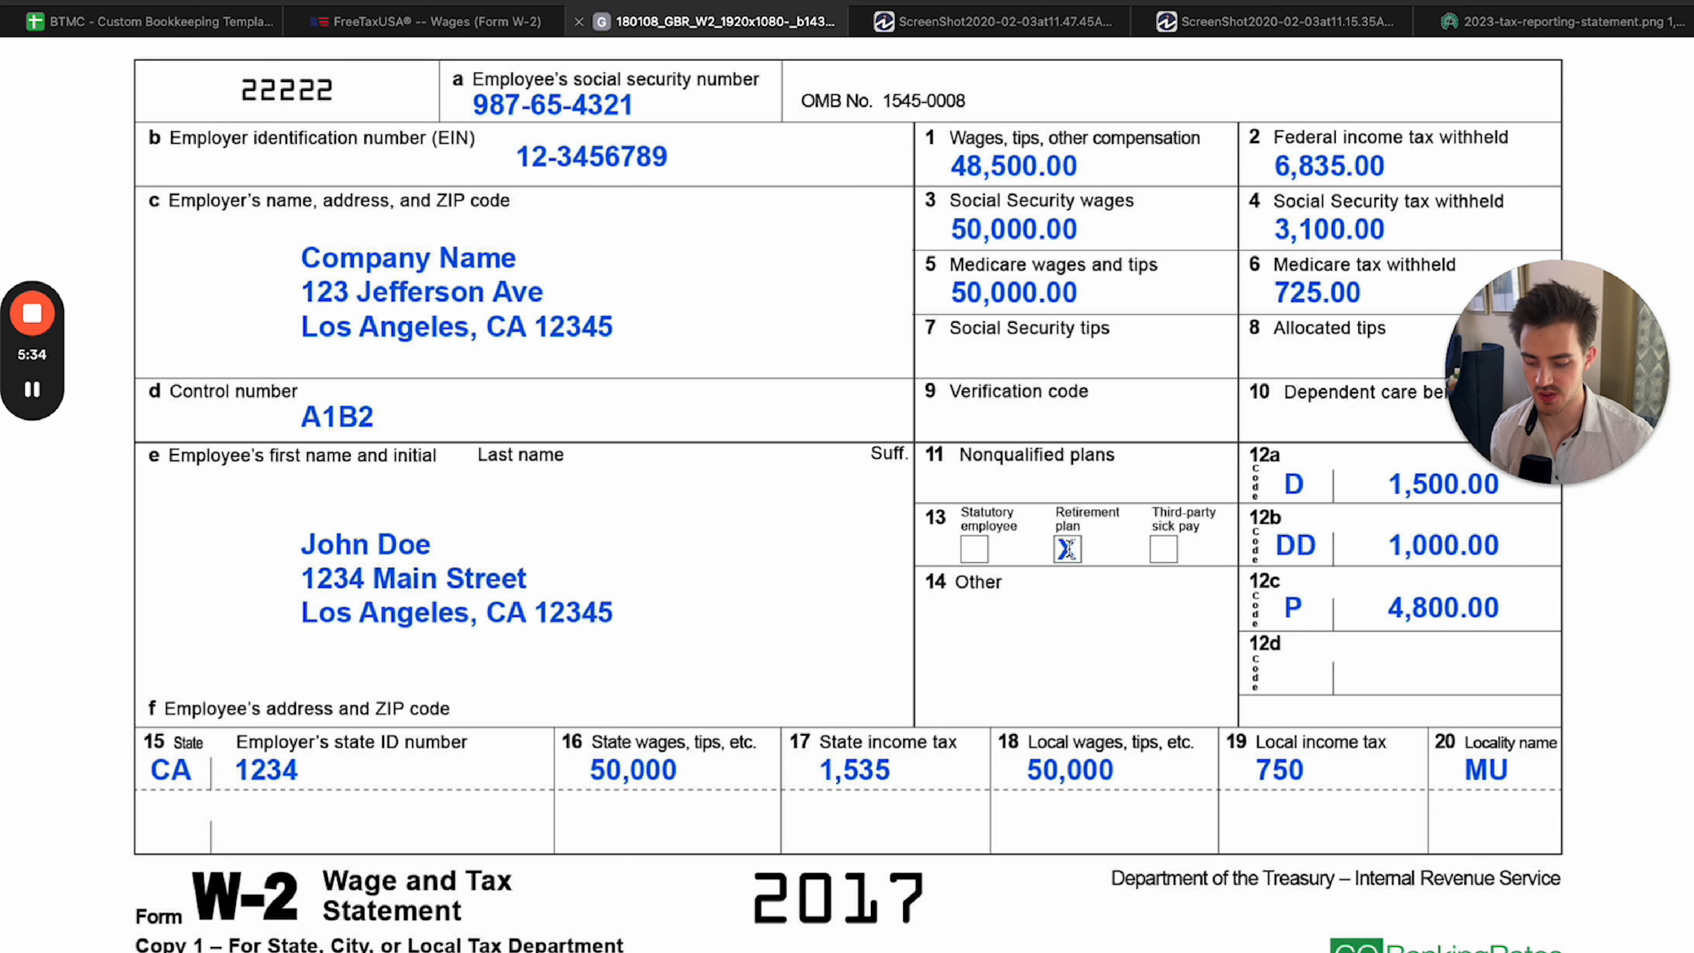
double_click(1462, 486)
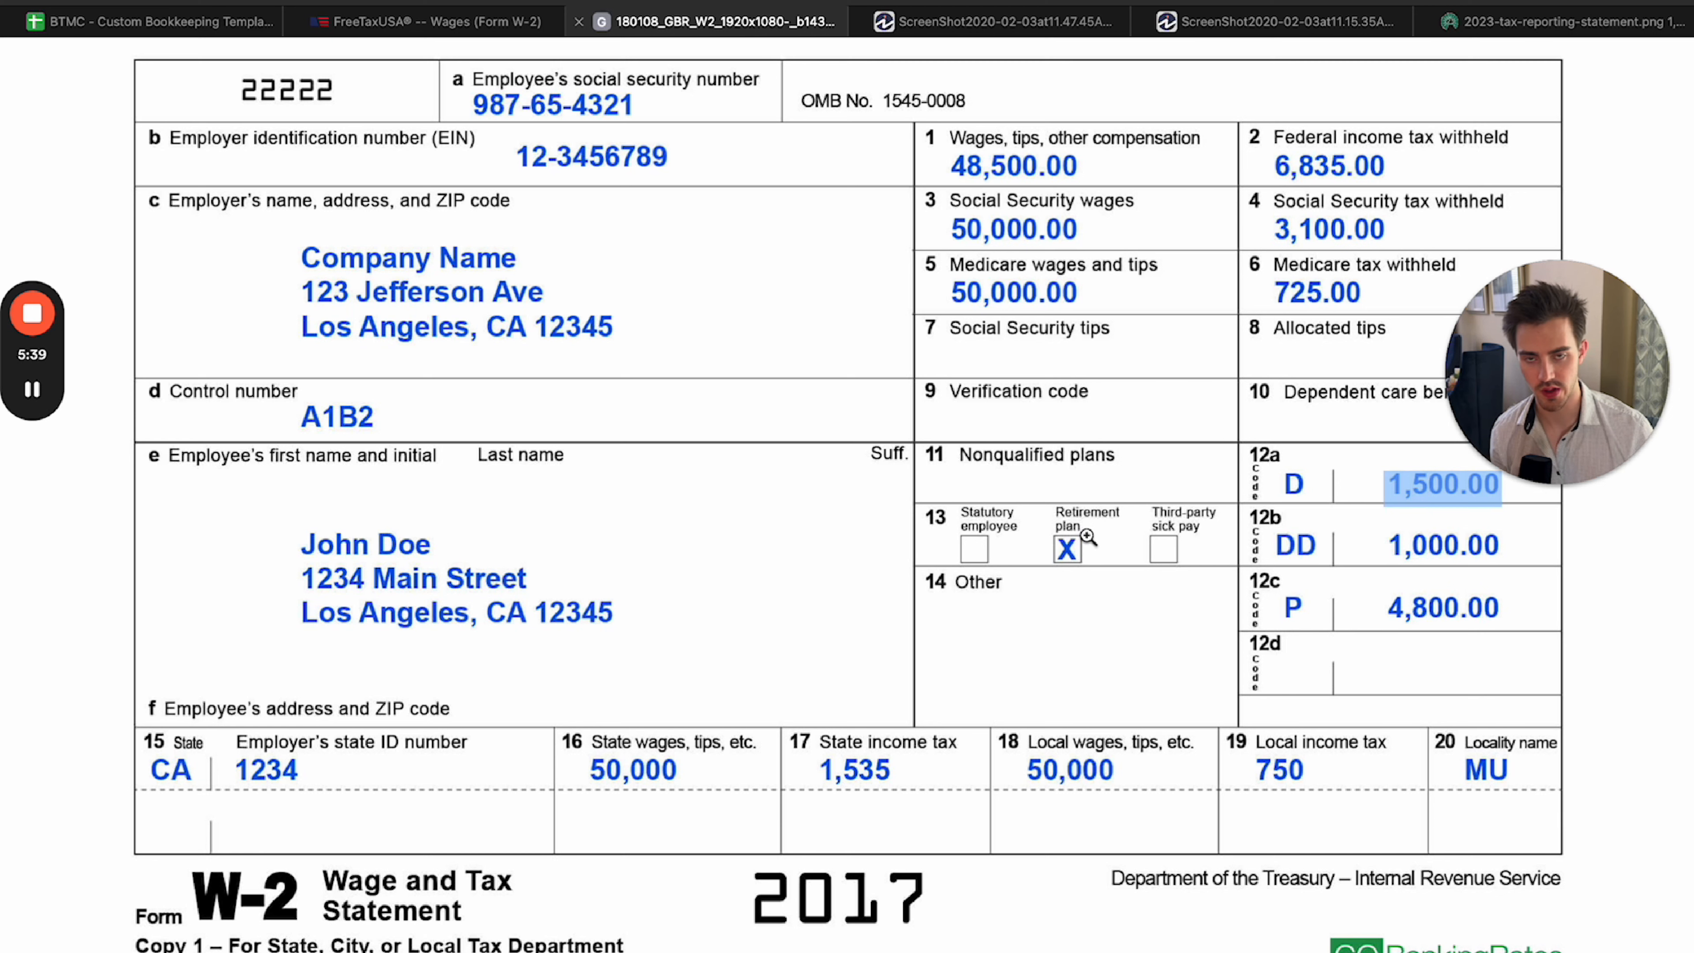
key(ctrl+shift+Tab)
click(710, 568)
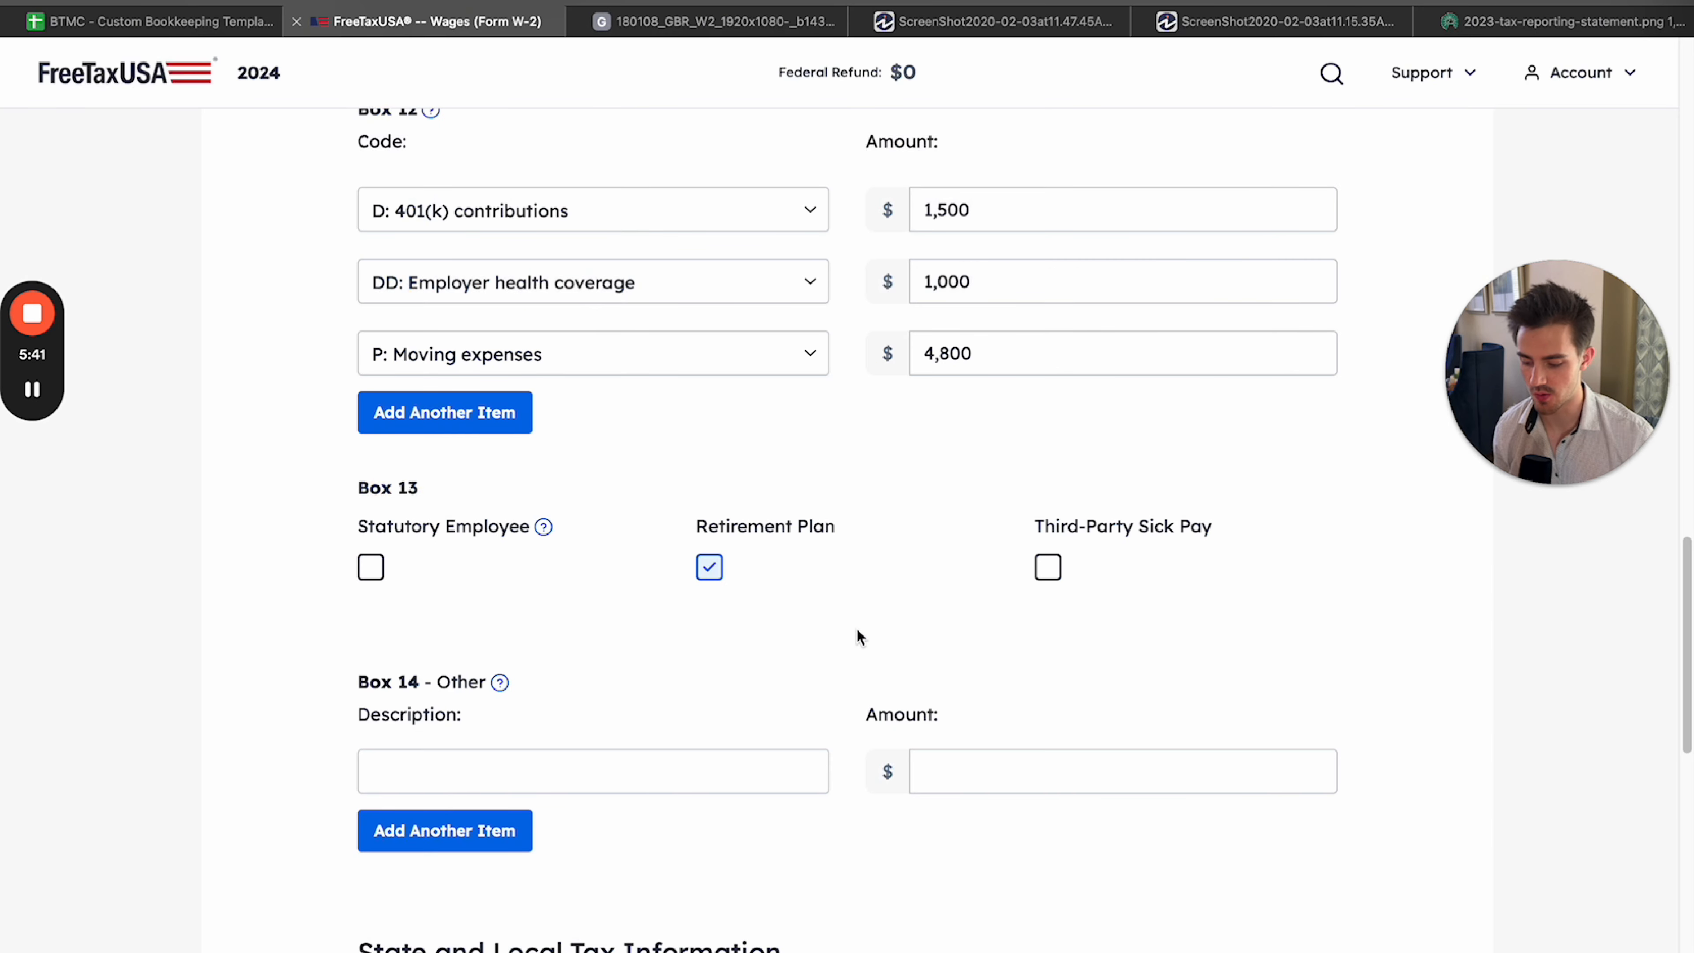
Fill in the Box 14 Other item with the description co famli and an amount of 100.
scroll(945, 548, down, 5)
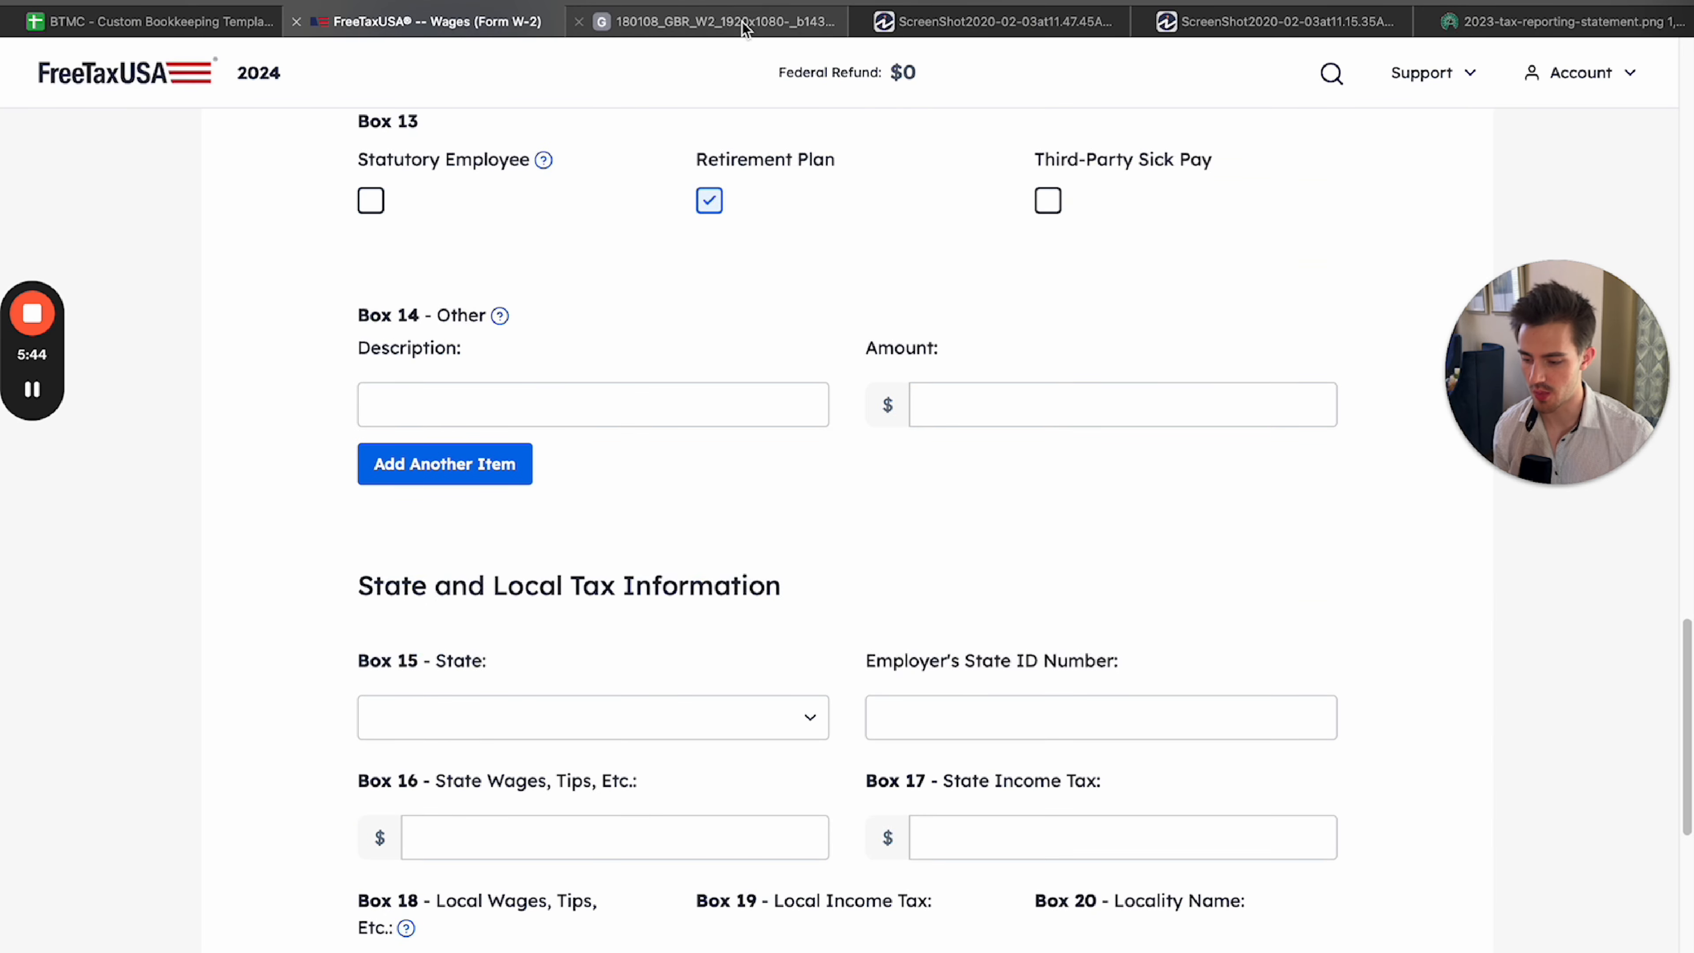
key(ctrl+Tab)
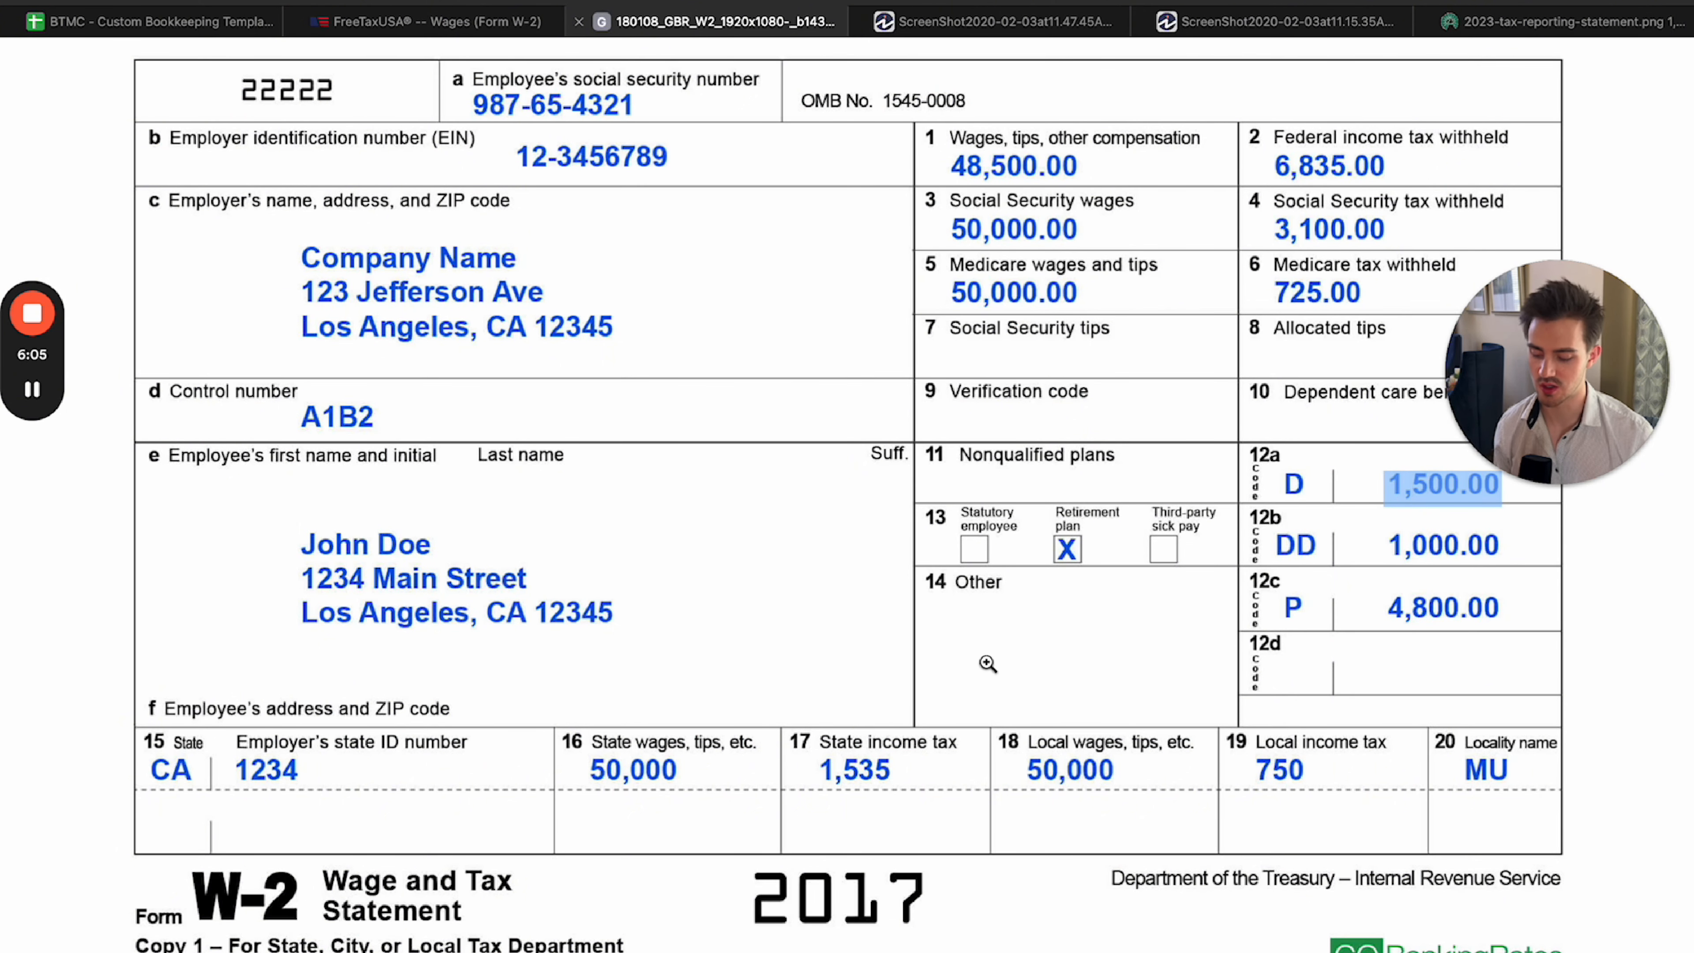
click(427, 22)
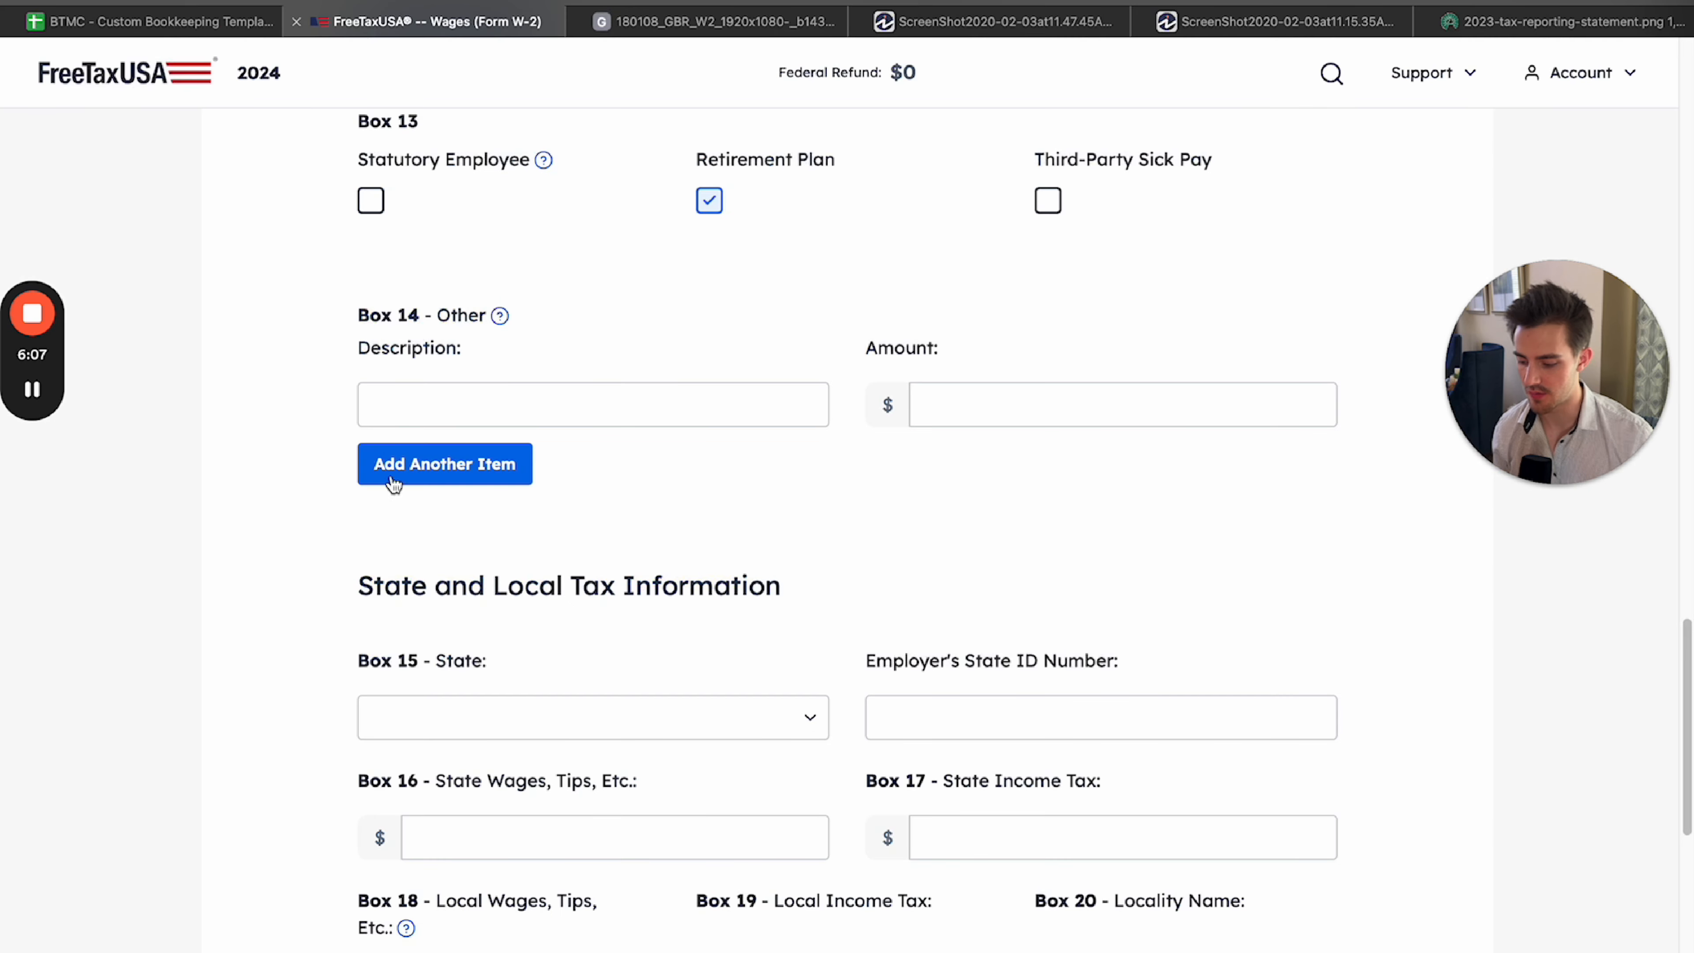
click(428, 415)
click(709, 15)
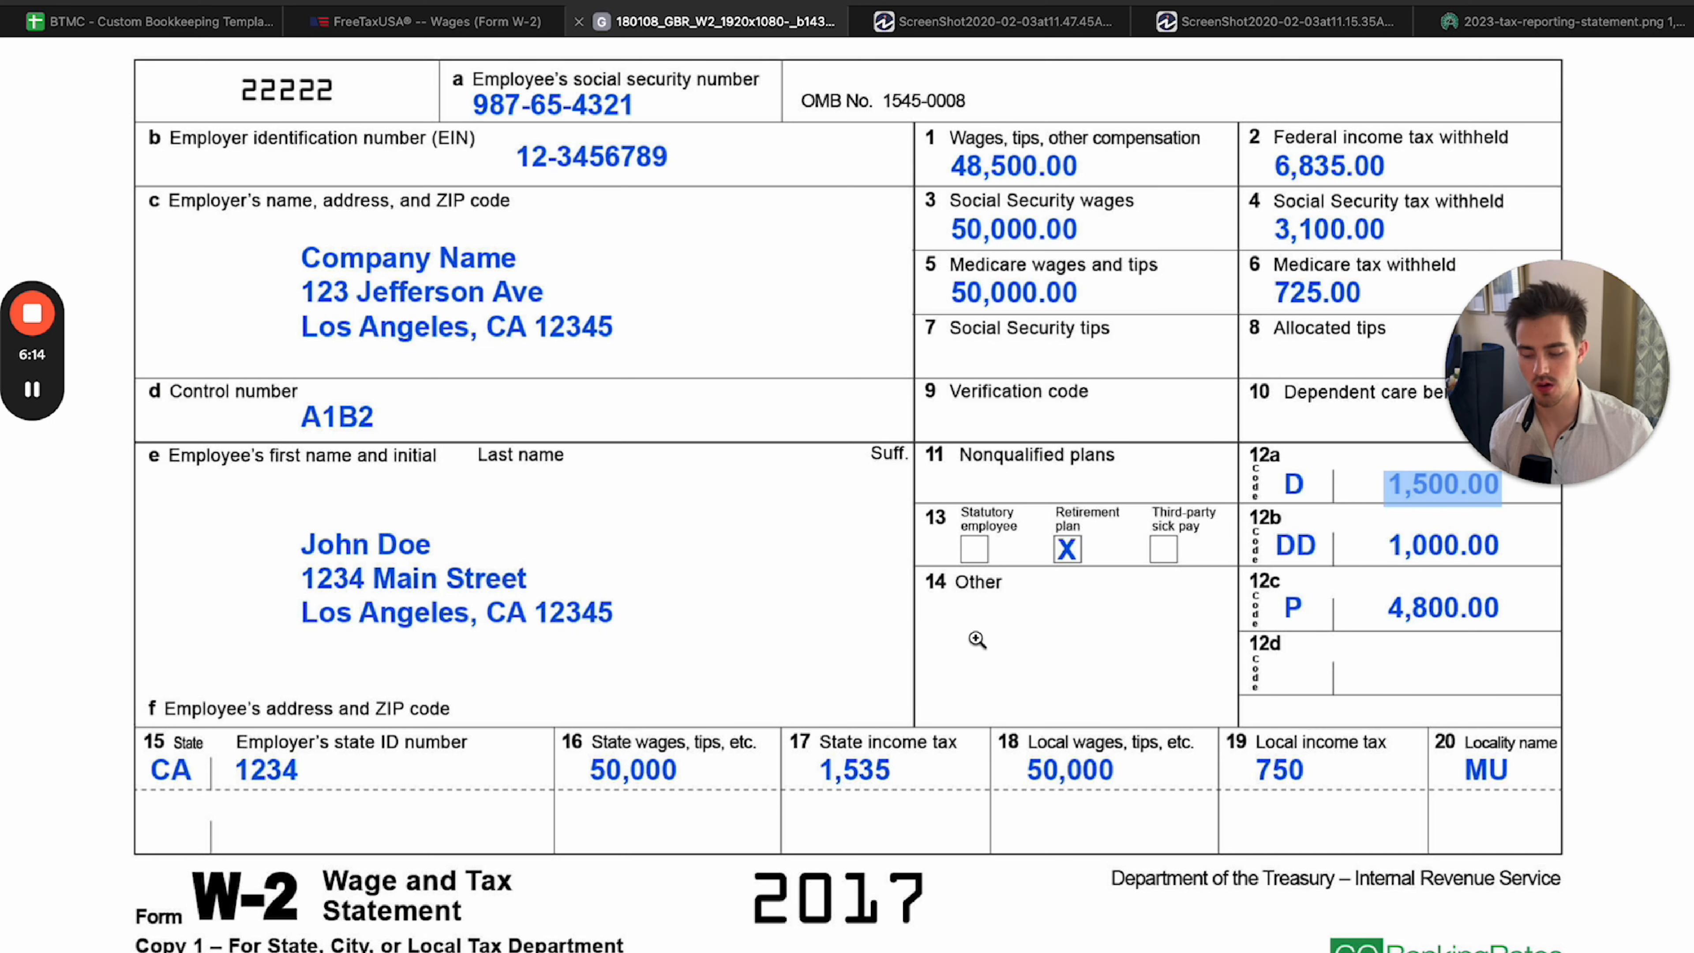
key(ctrl+shift+Tab)
text(co famli)
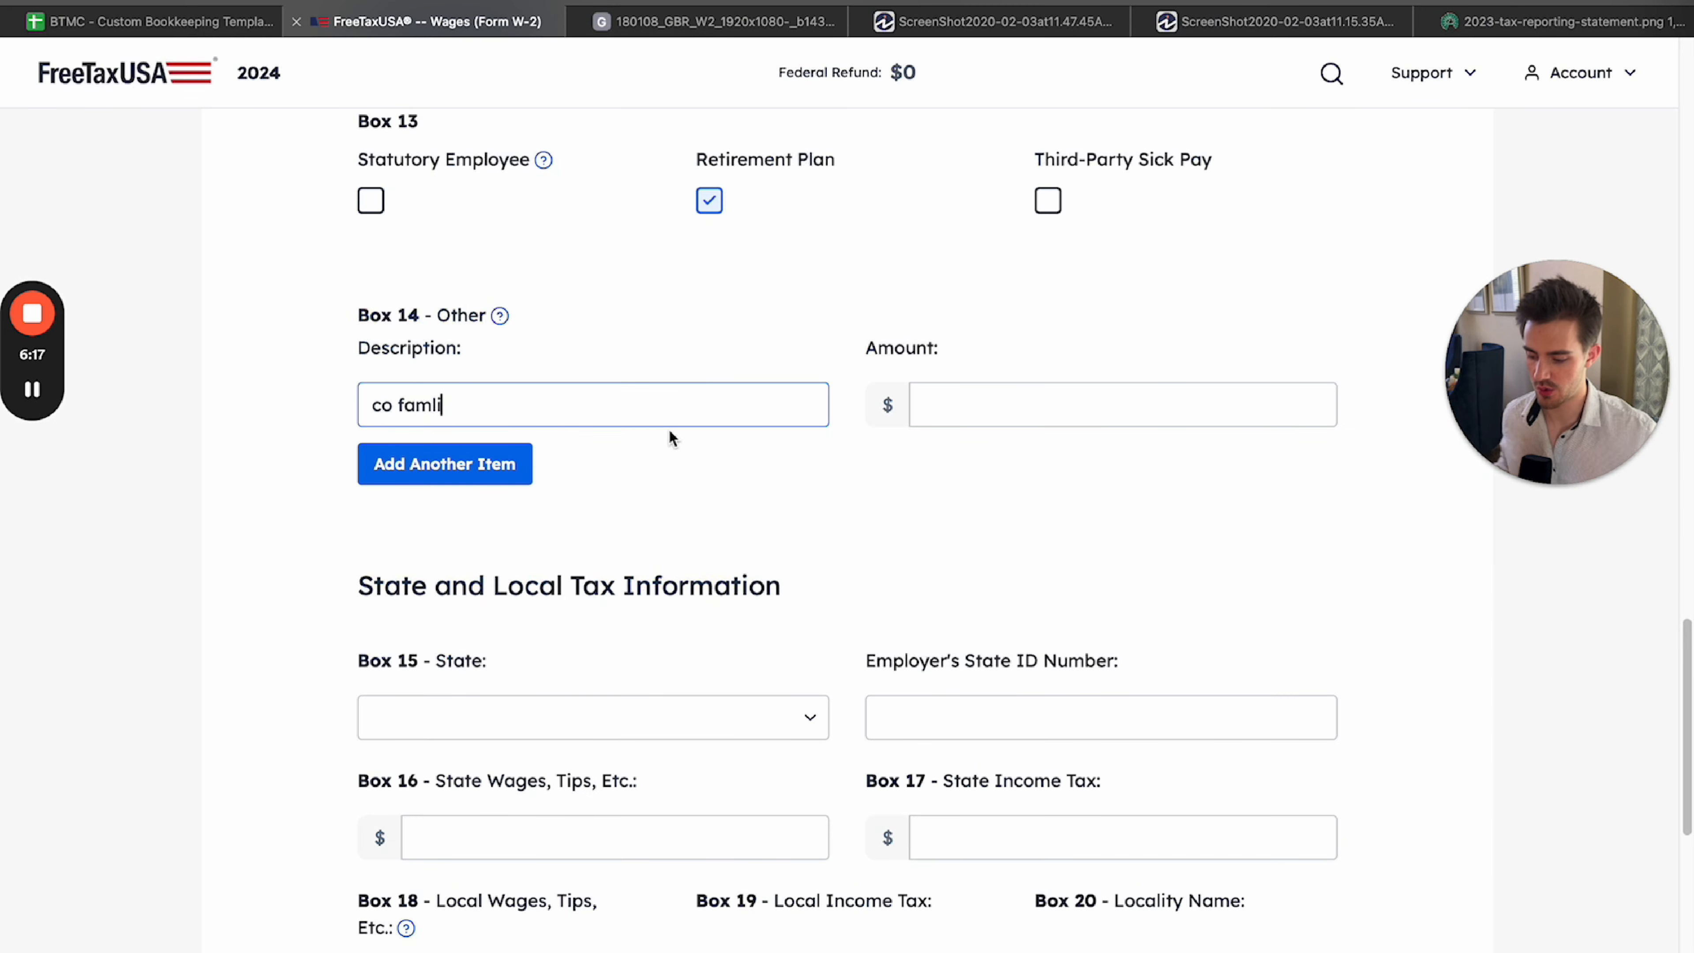
double_click(514, 413)
click(1013, 394)
click(681, 21)
click(427, 21)
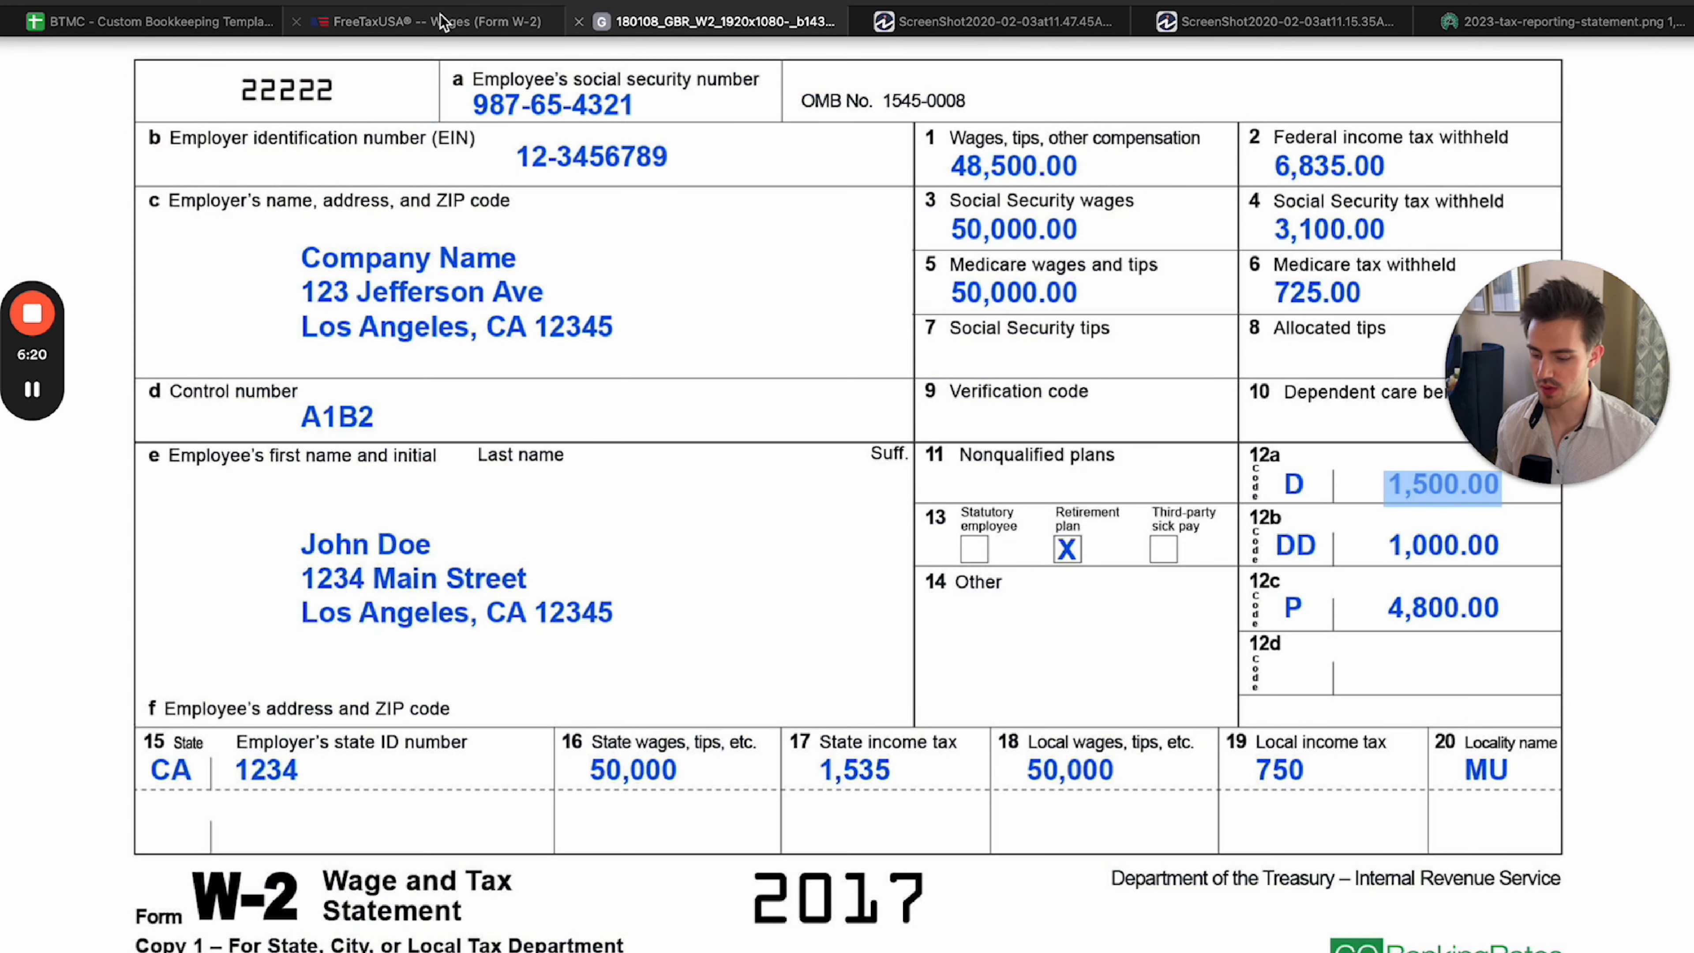
text(100)
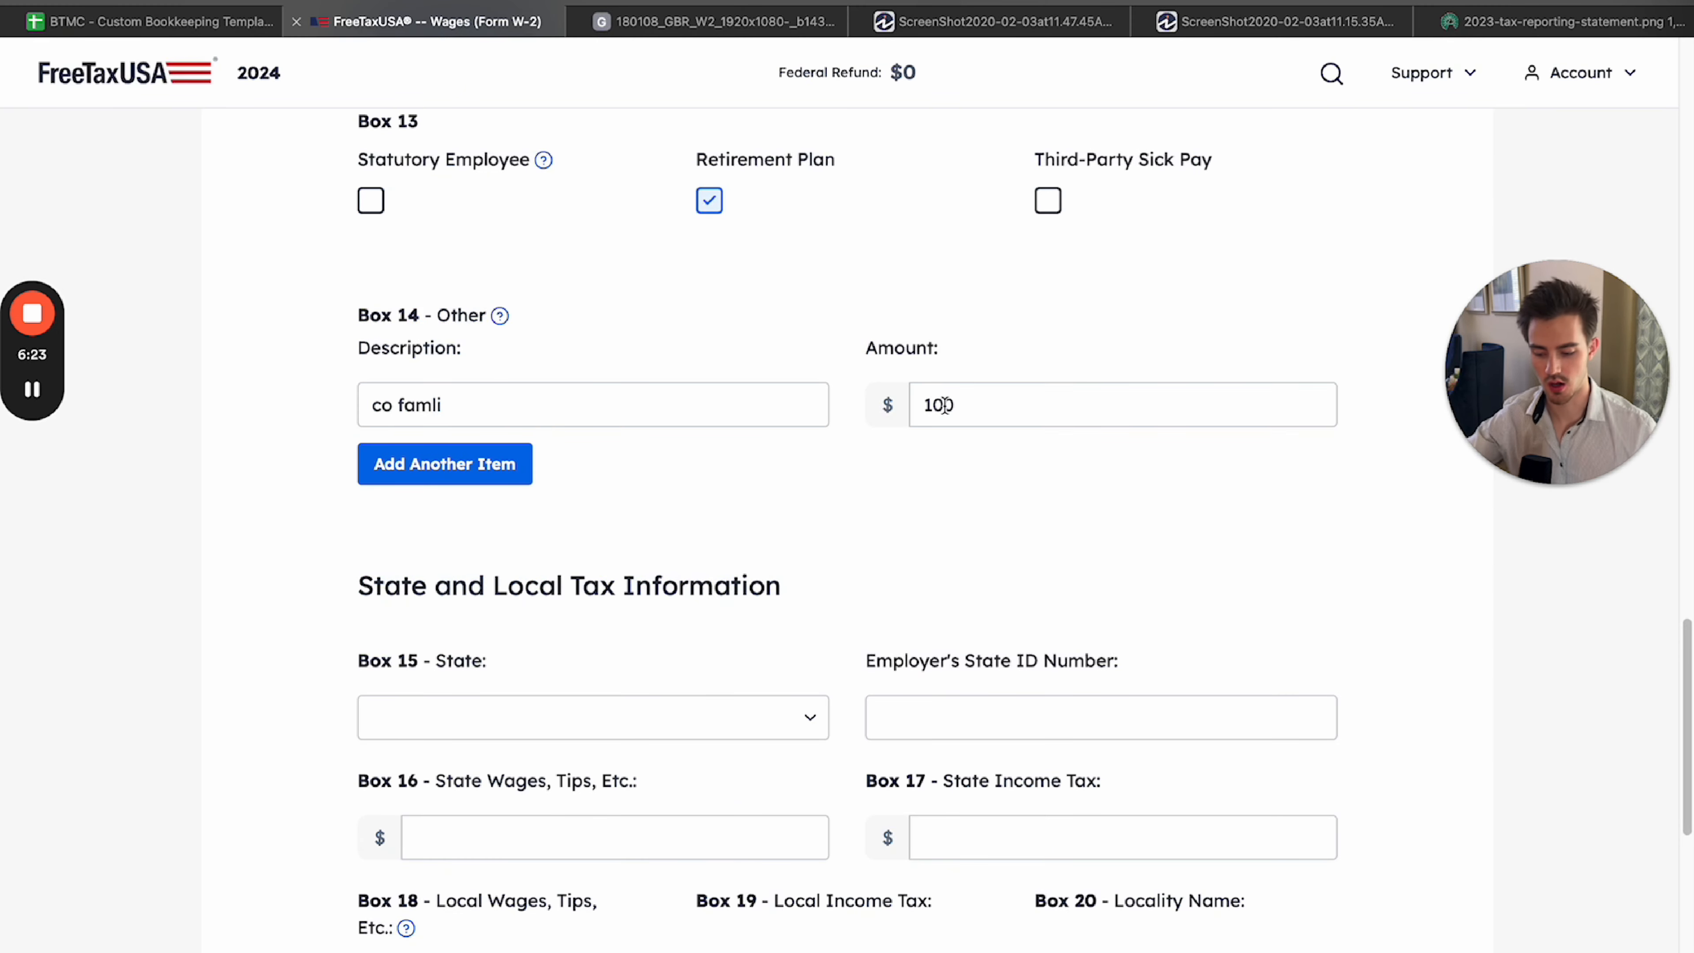
Clear the Box 14 Other item's amount and description, and compare Box 14 with the sample W-2.
double_click(991, 408)
key(BackSpace)
double_click(526, 405)
key(BackSpace)
key(BackSpace)
key(BackSpace)
key(BackSpace)
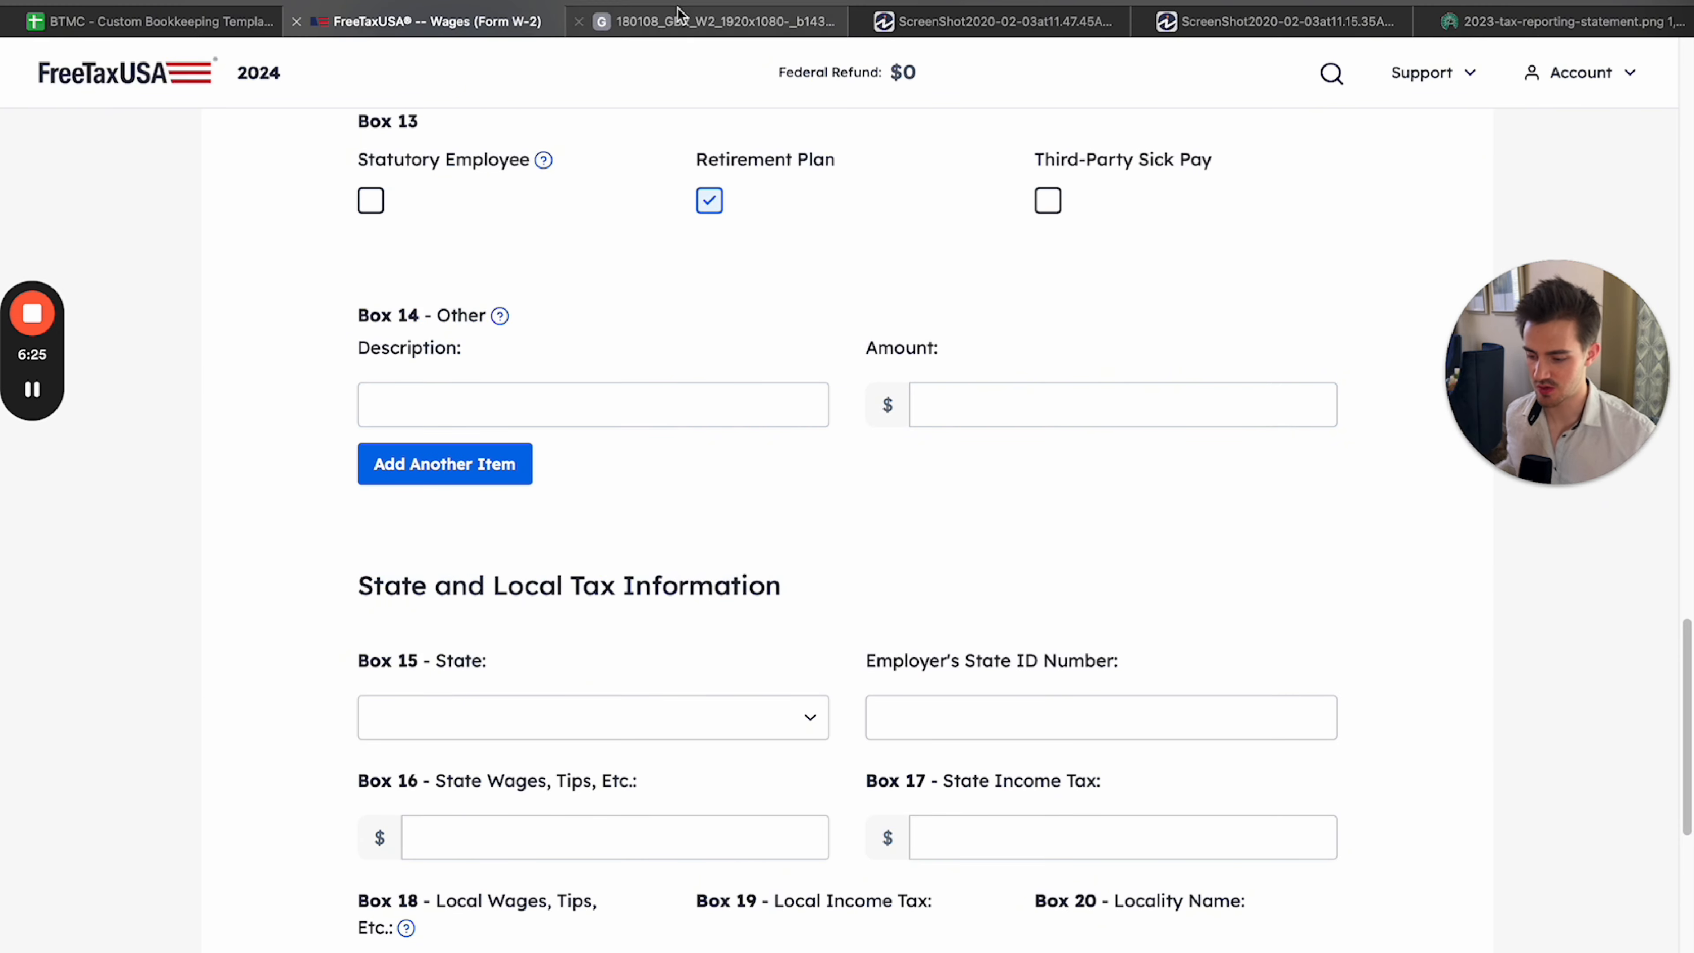
click(716, 21)
click(1098, 620)
click(936, 503)
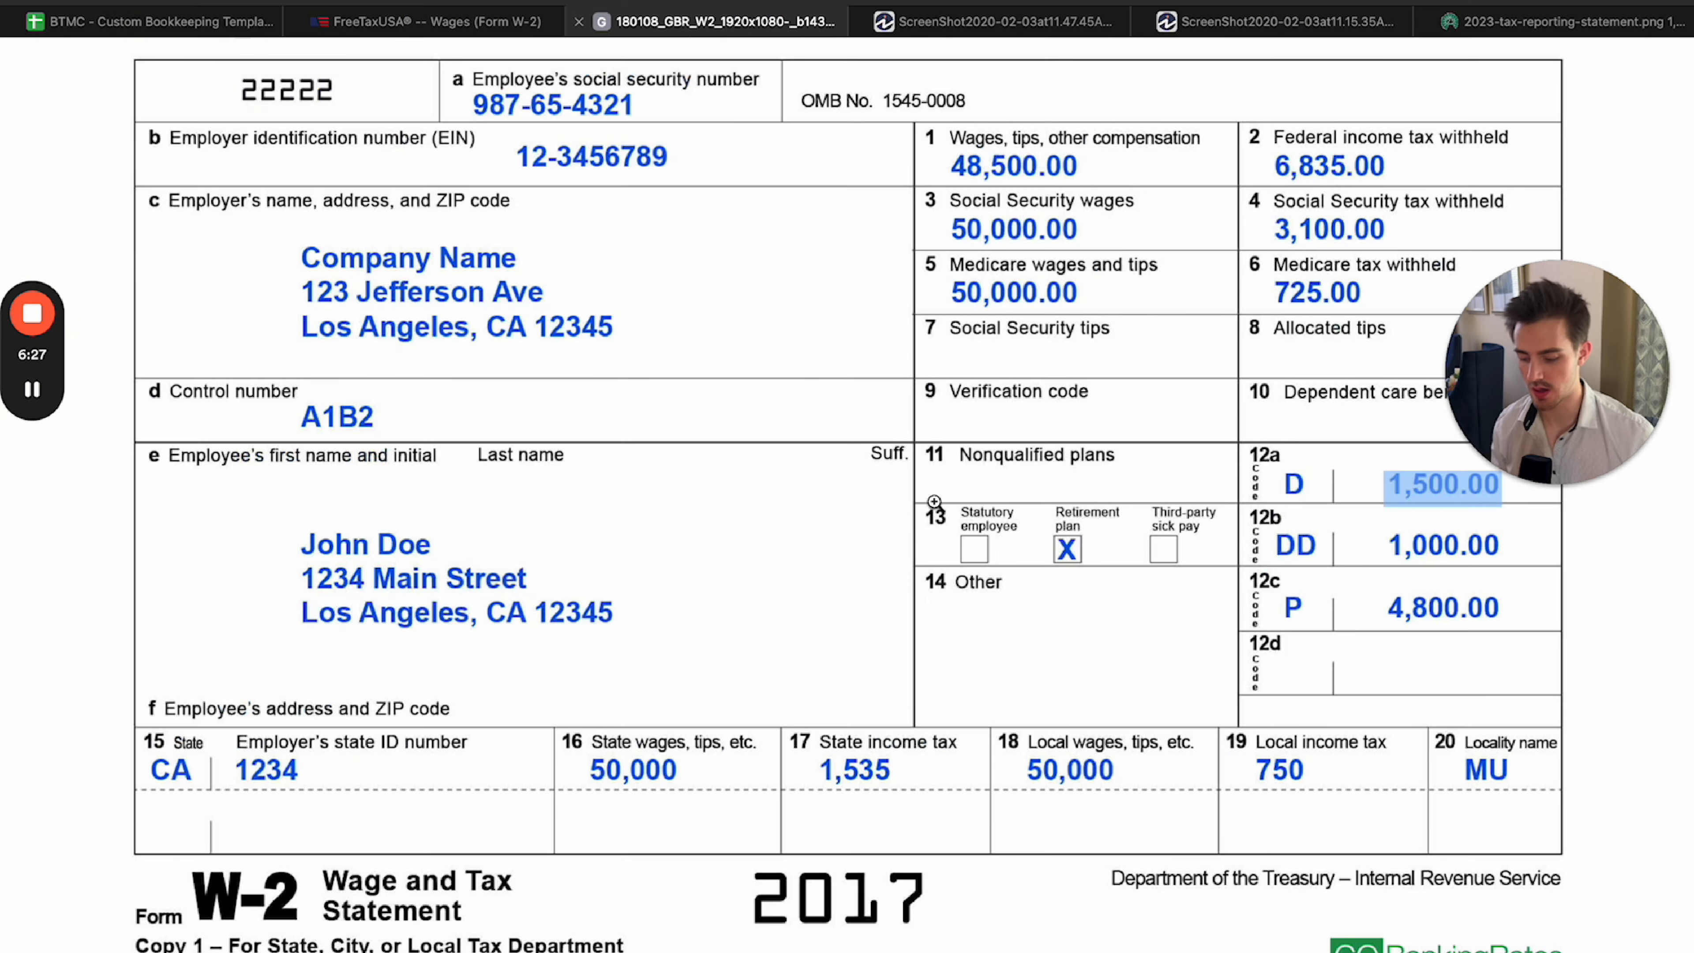
Review the form's State and Local Tax Information section, covering Boxes 15 to 20.
click(451, 28)
scroll(1084, 472, down, 4)
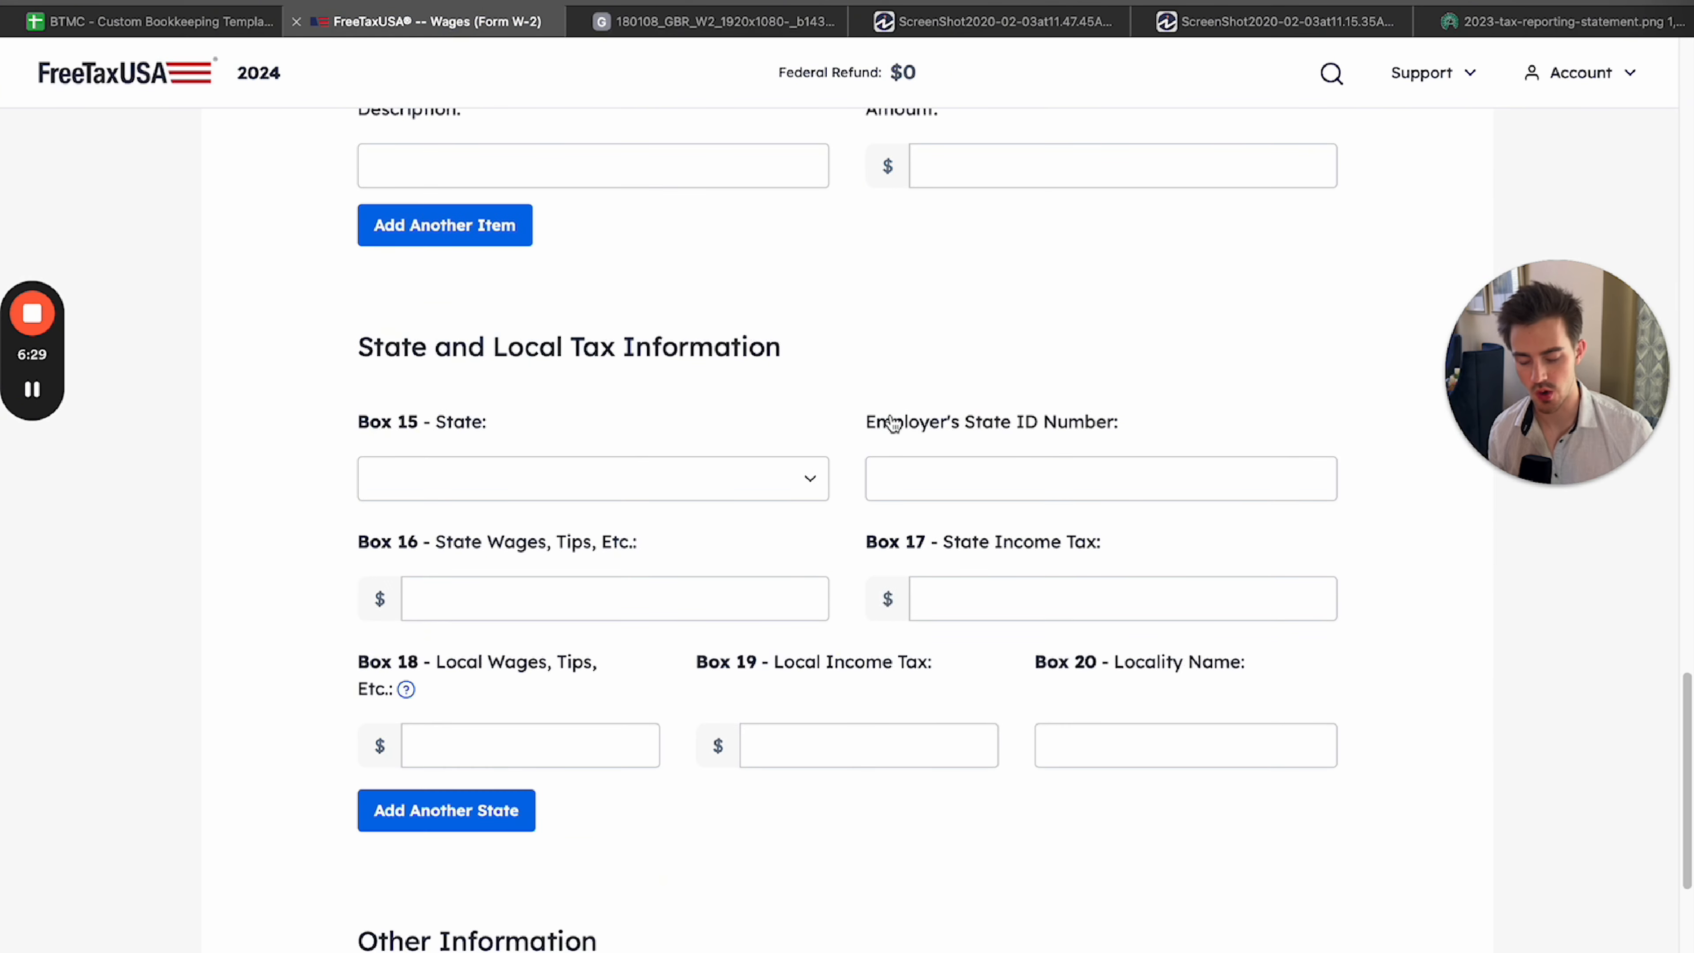
drag(360, 330, 844, 339)
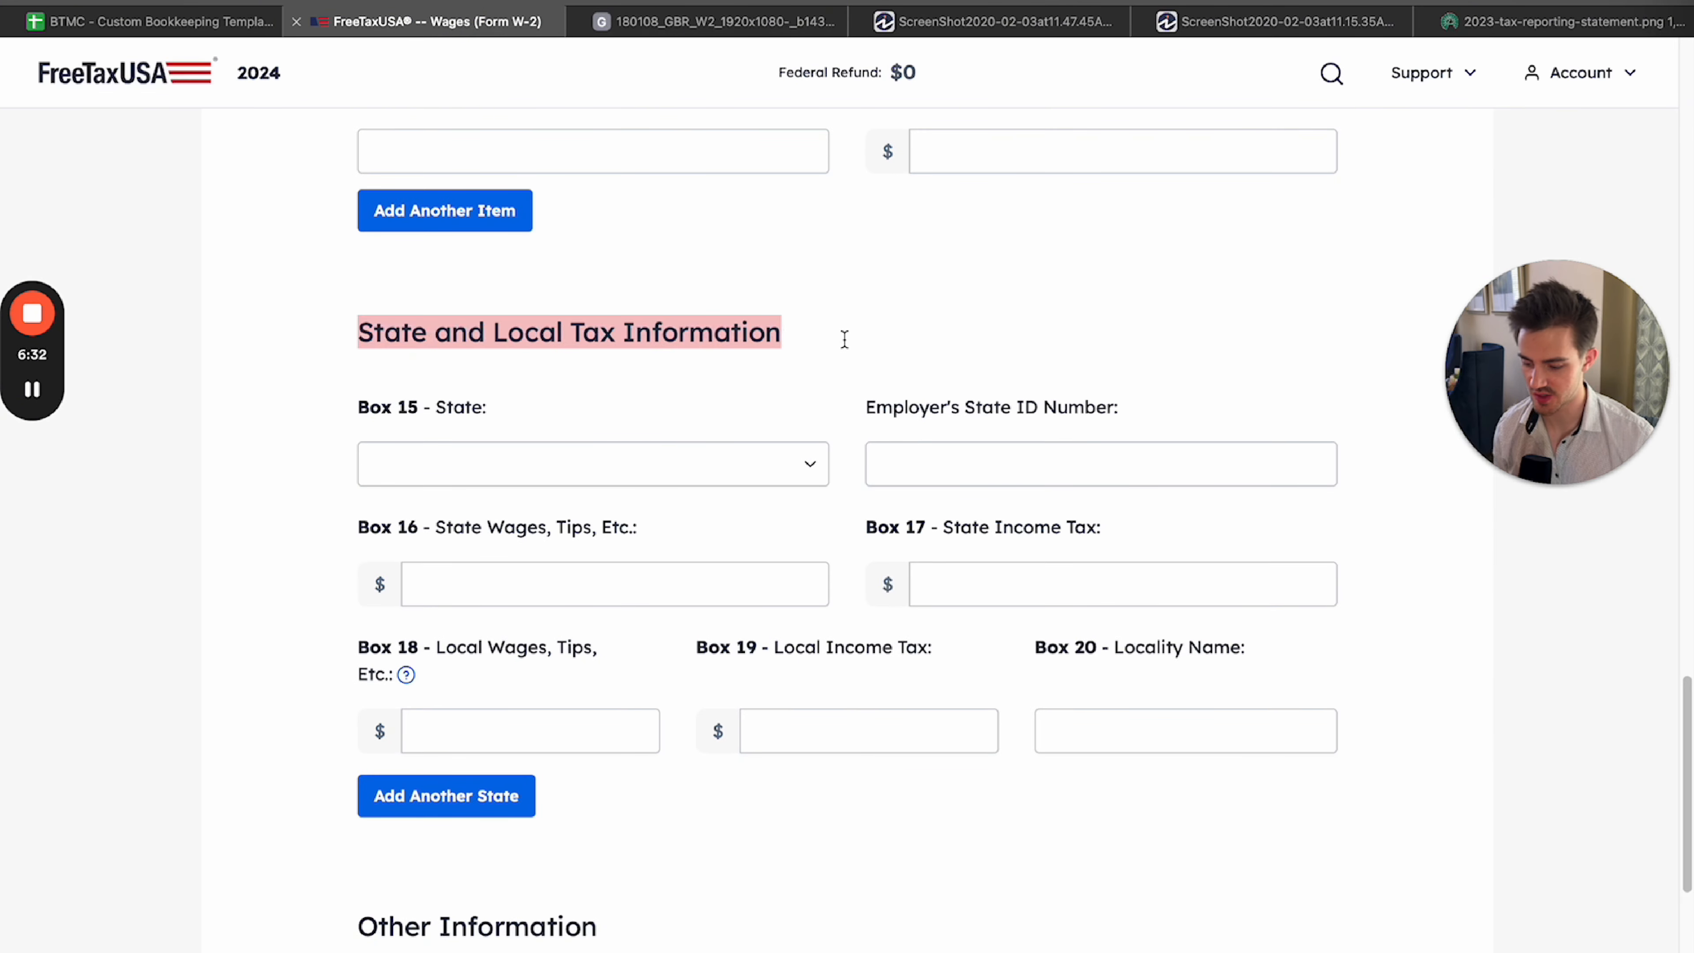
click(849, 348)
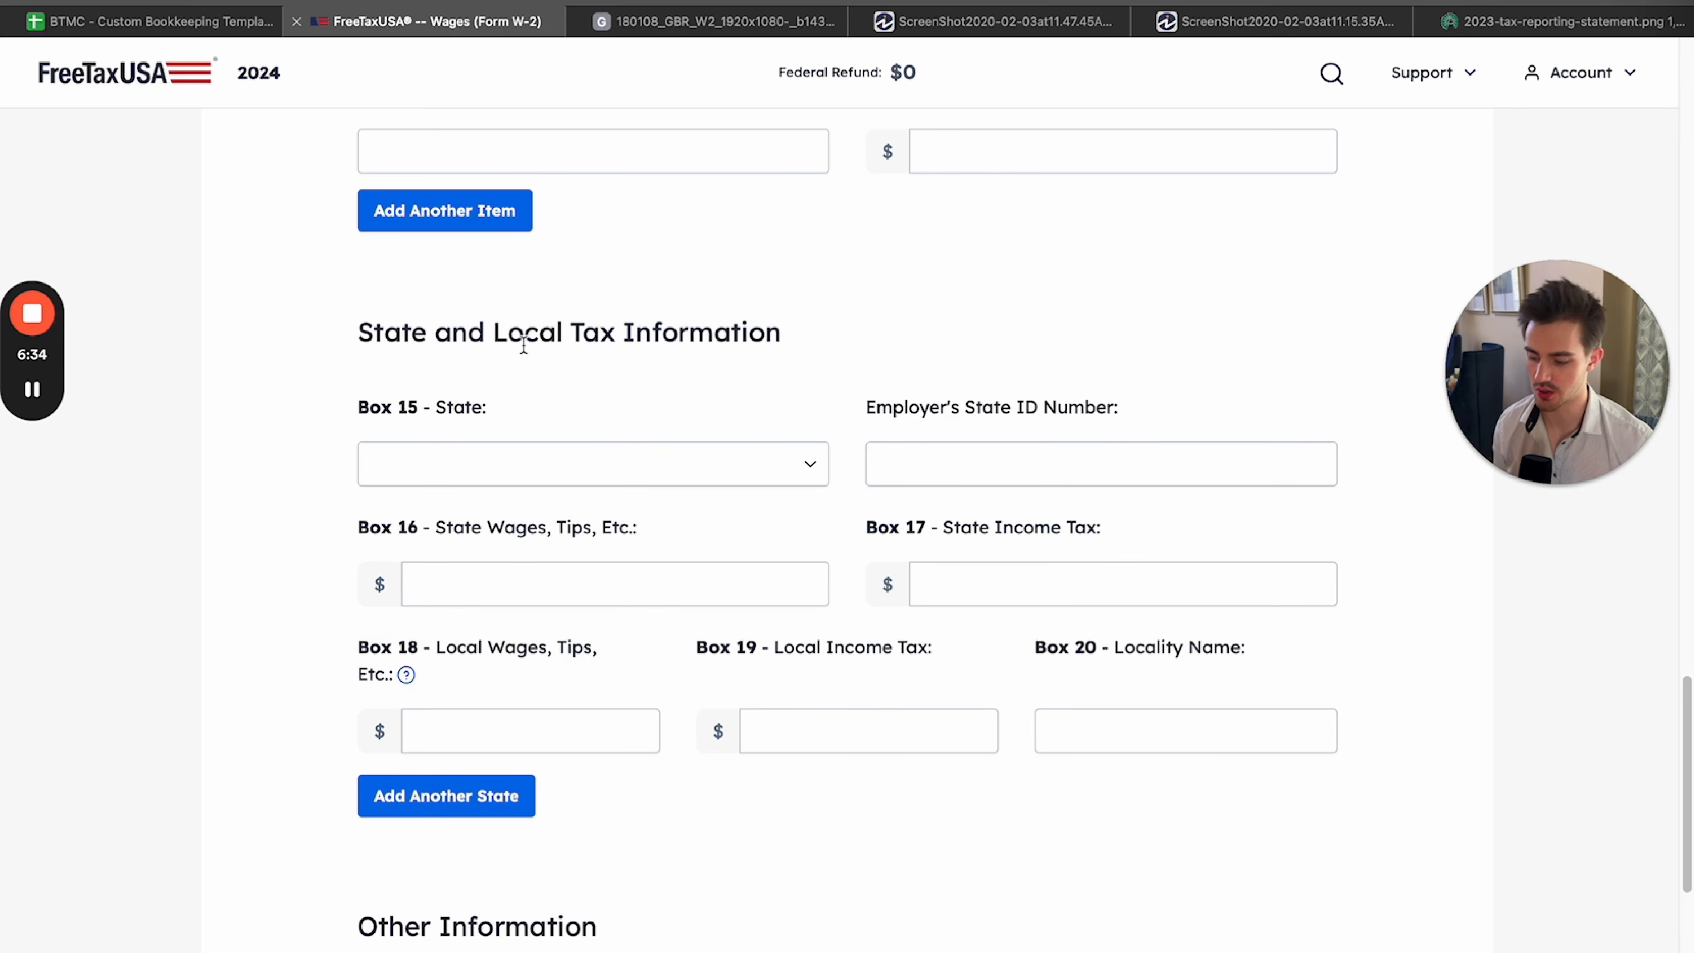
scroll(738, 384, down, 1)
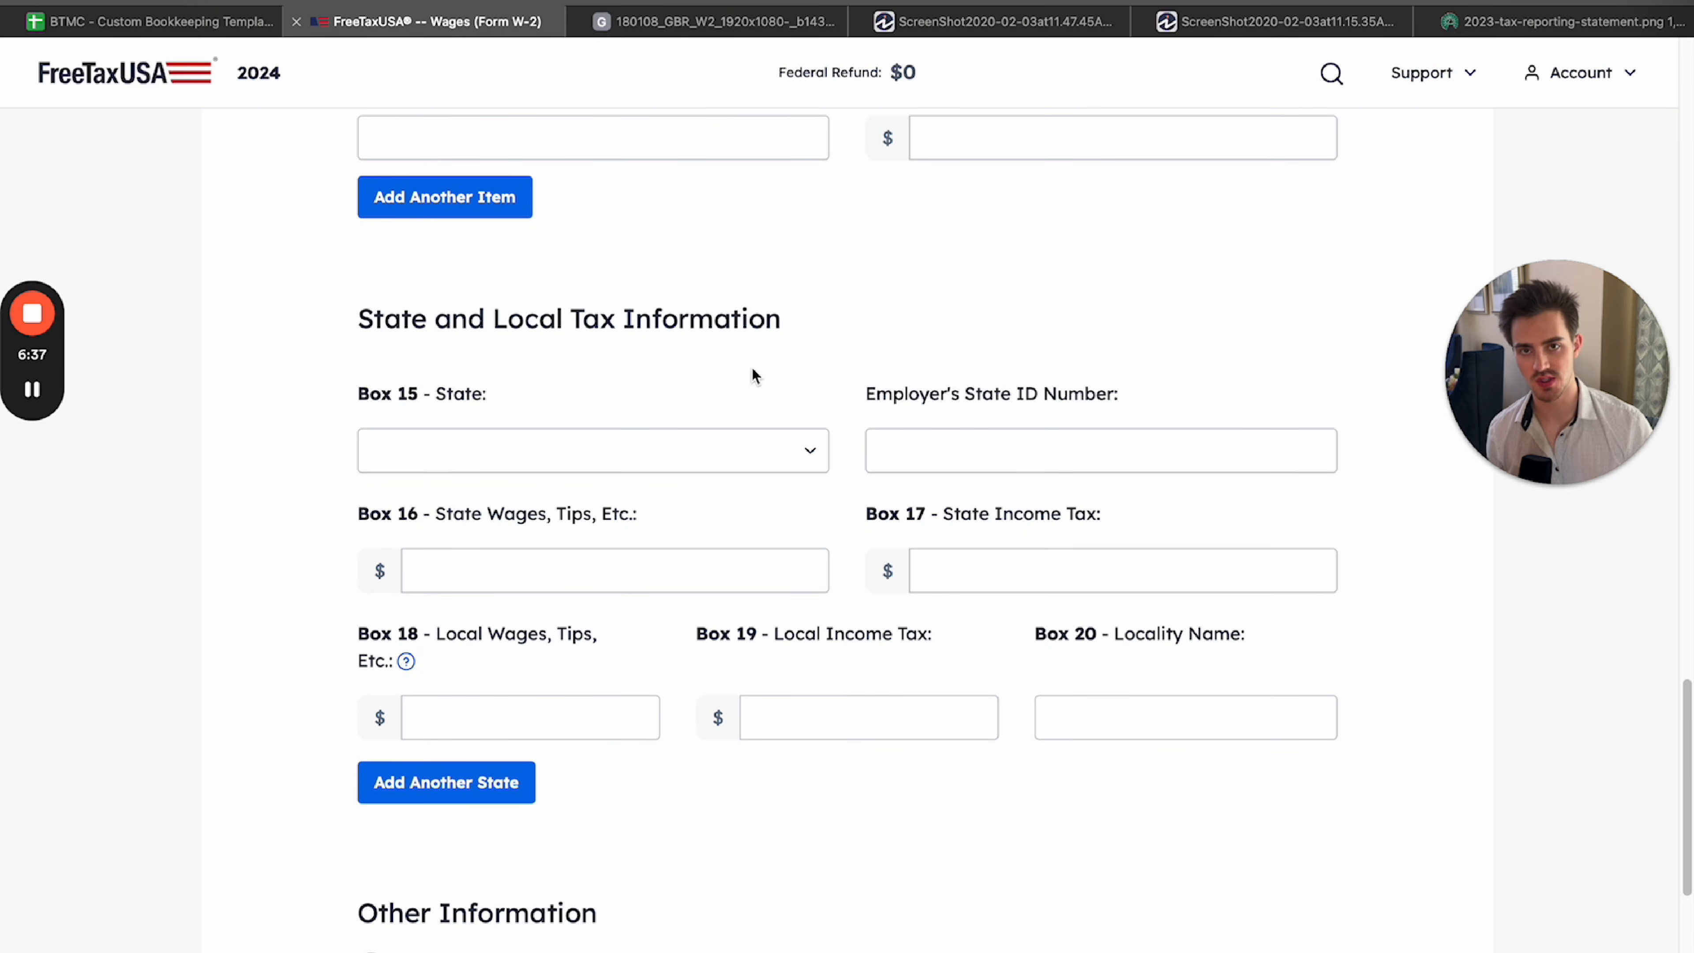
drag(317, 334, 960, 840)
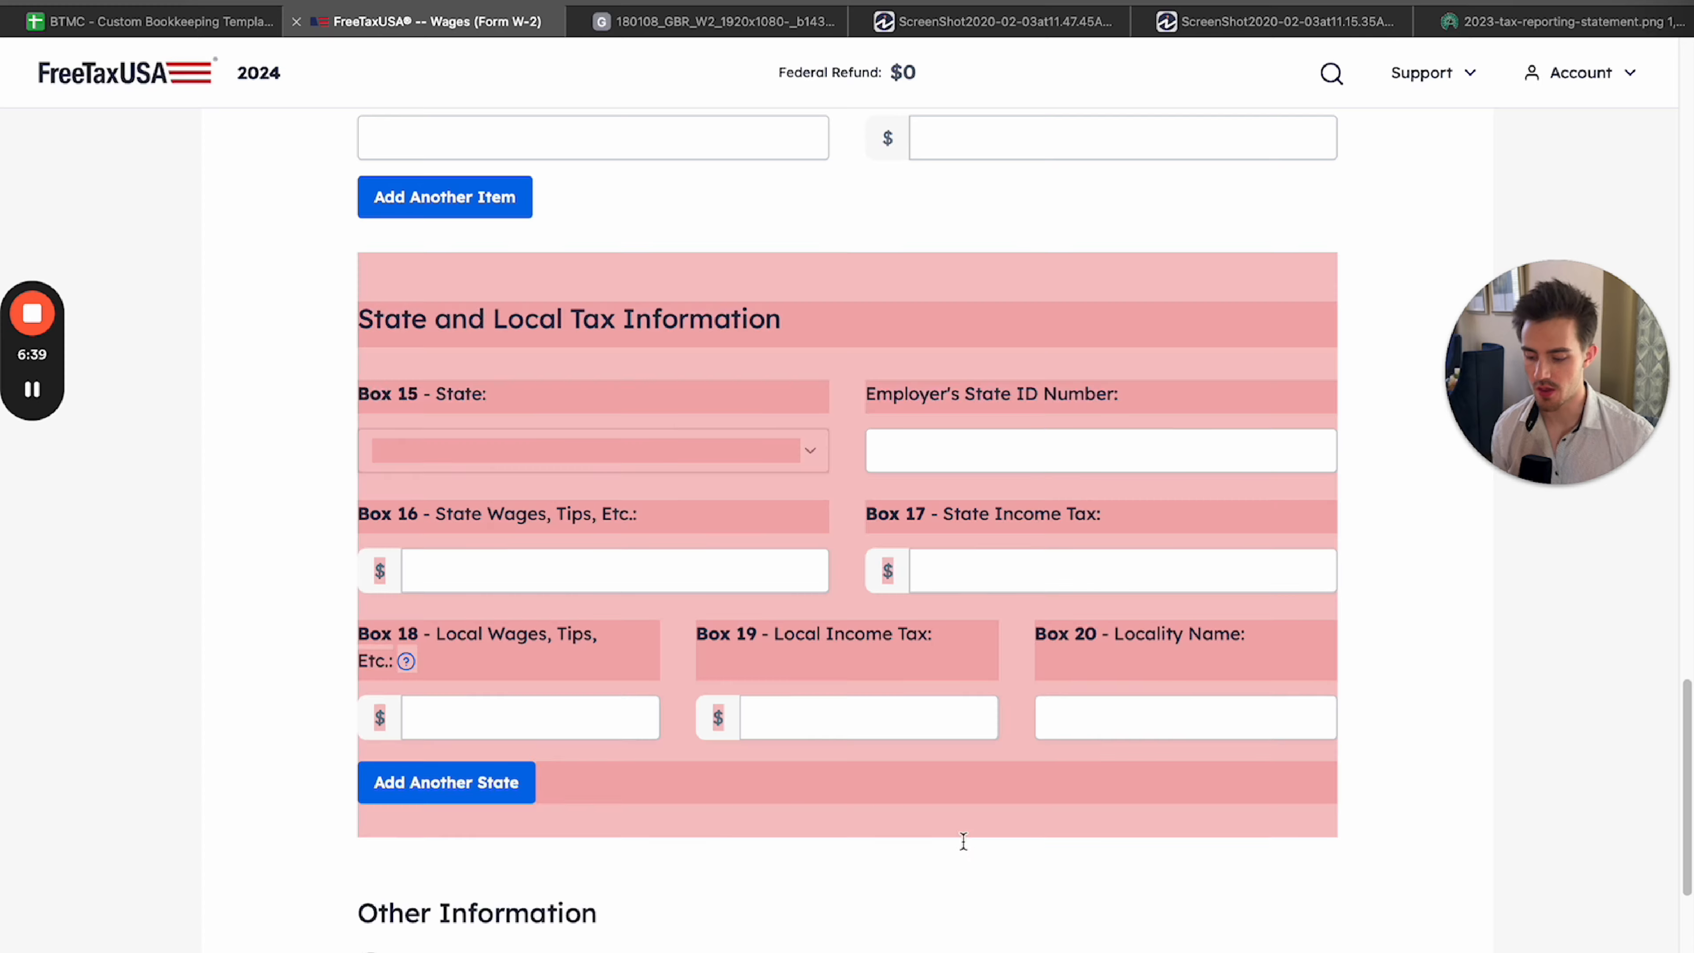
click(979, 825)
Examine the state, employer's state ID number, state wages and state income tax in Boxes 15 to 17 of the sample W-2.
click(717, 21)
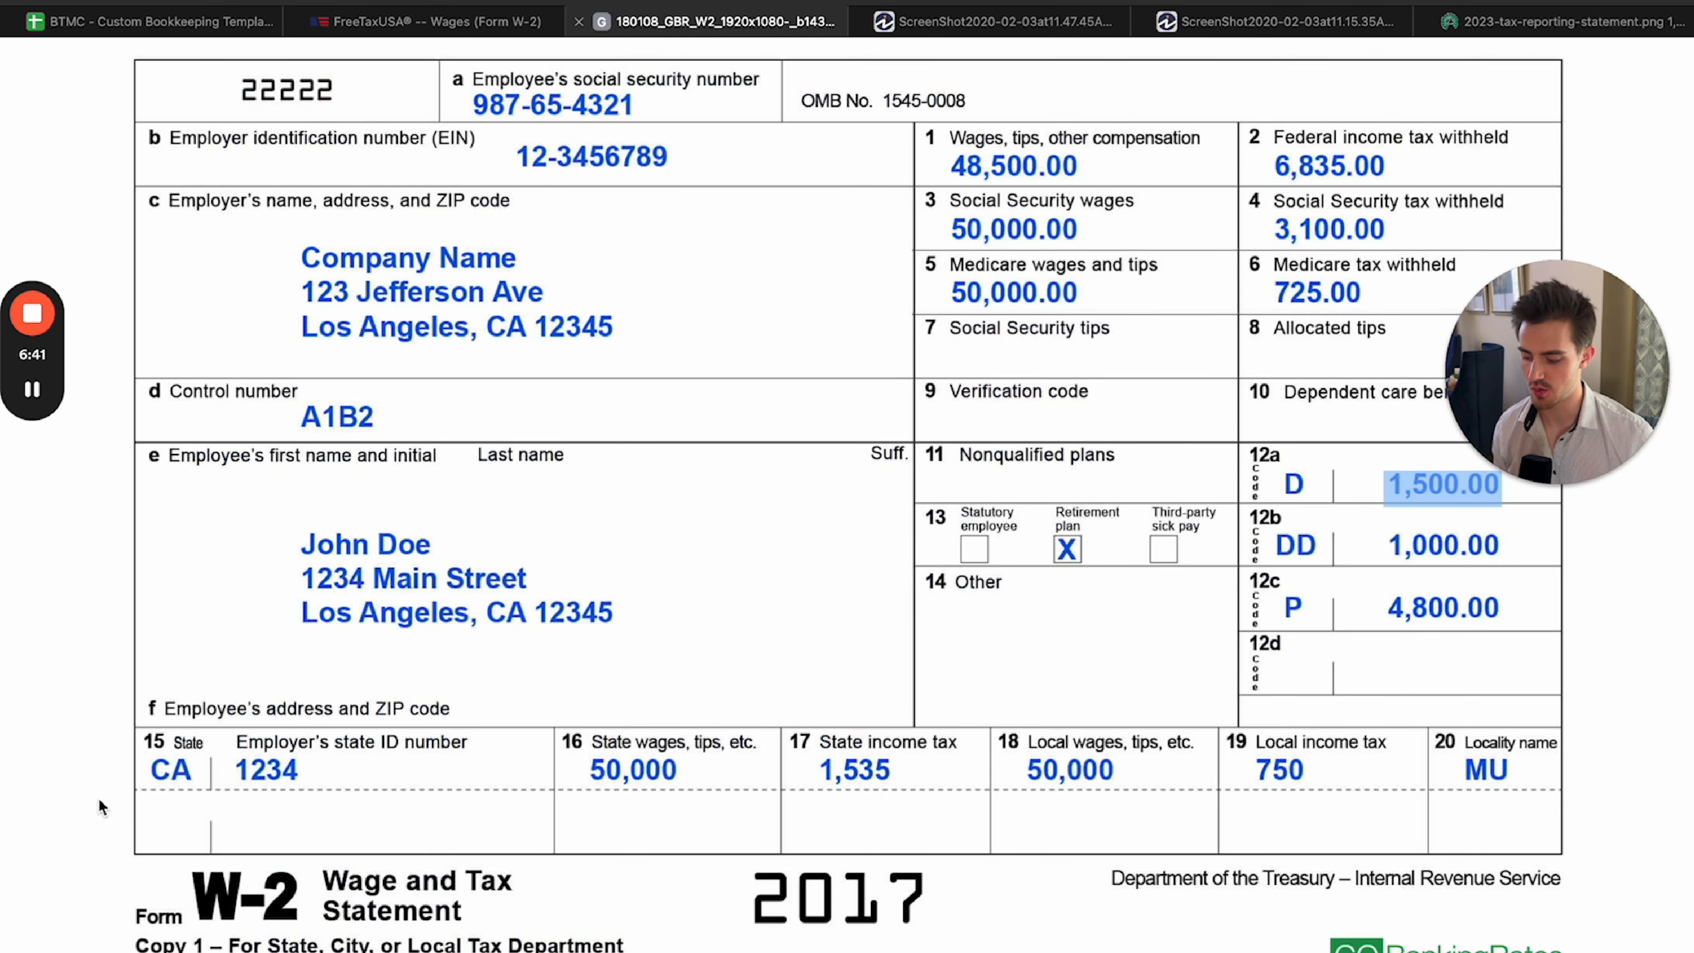
drag(152, 773, 197, 777)
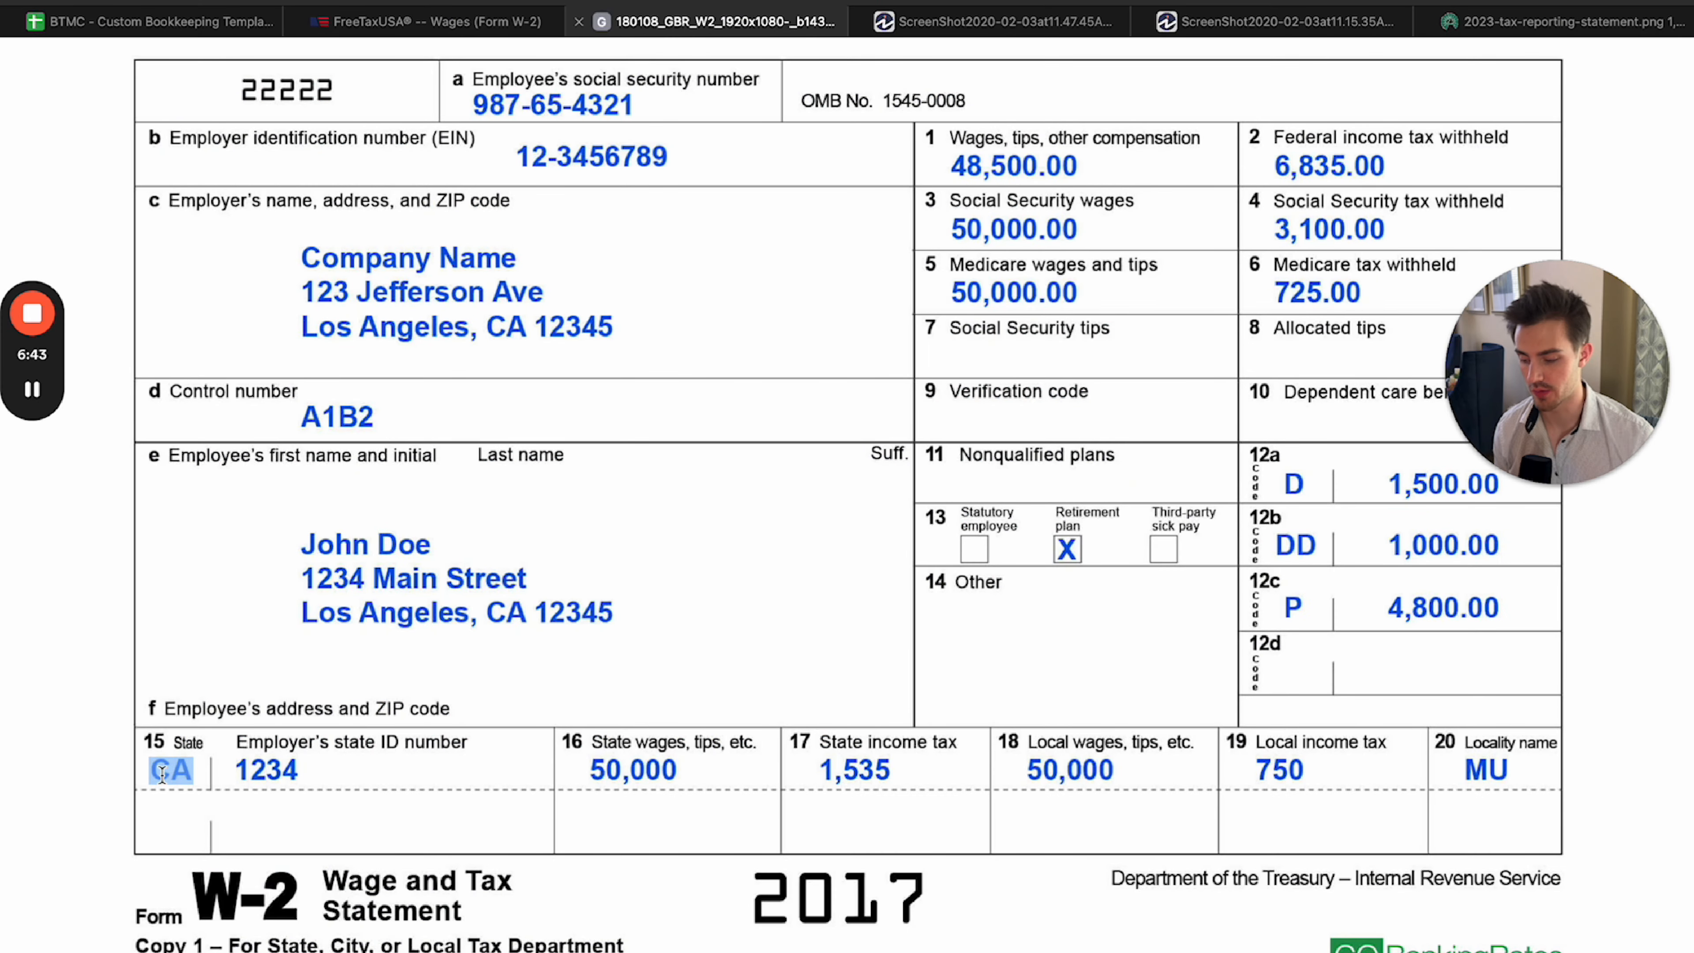
click(144, 781)
click(168, 679)
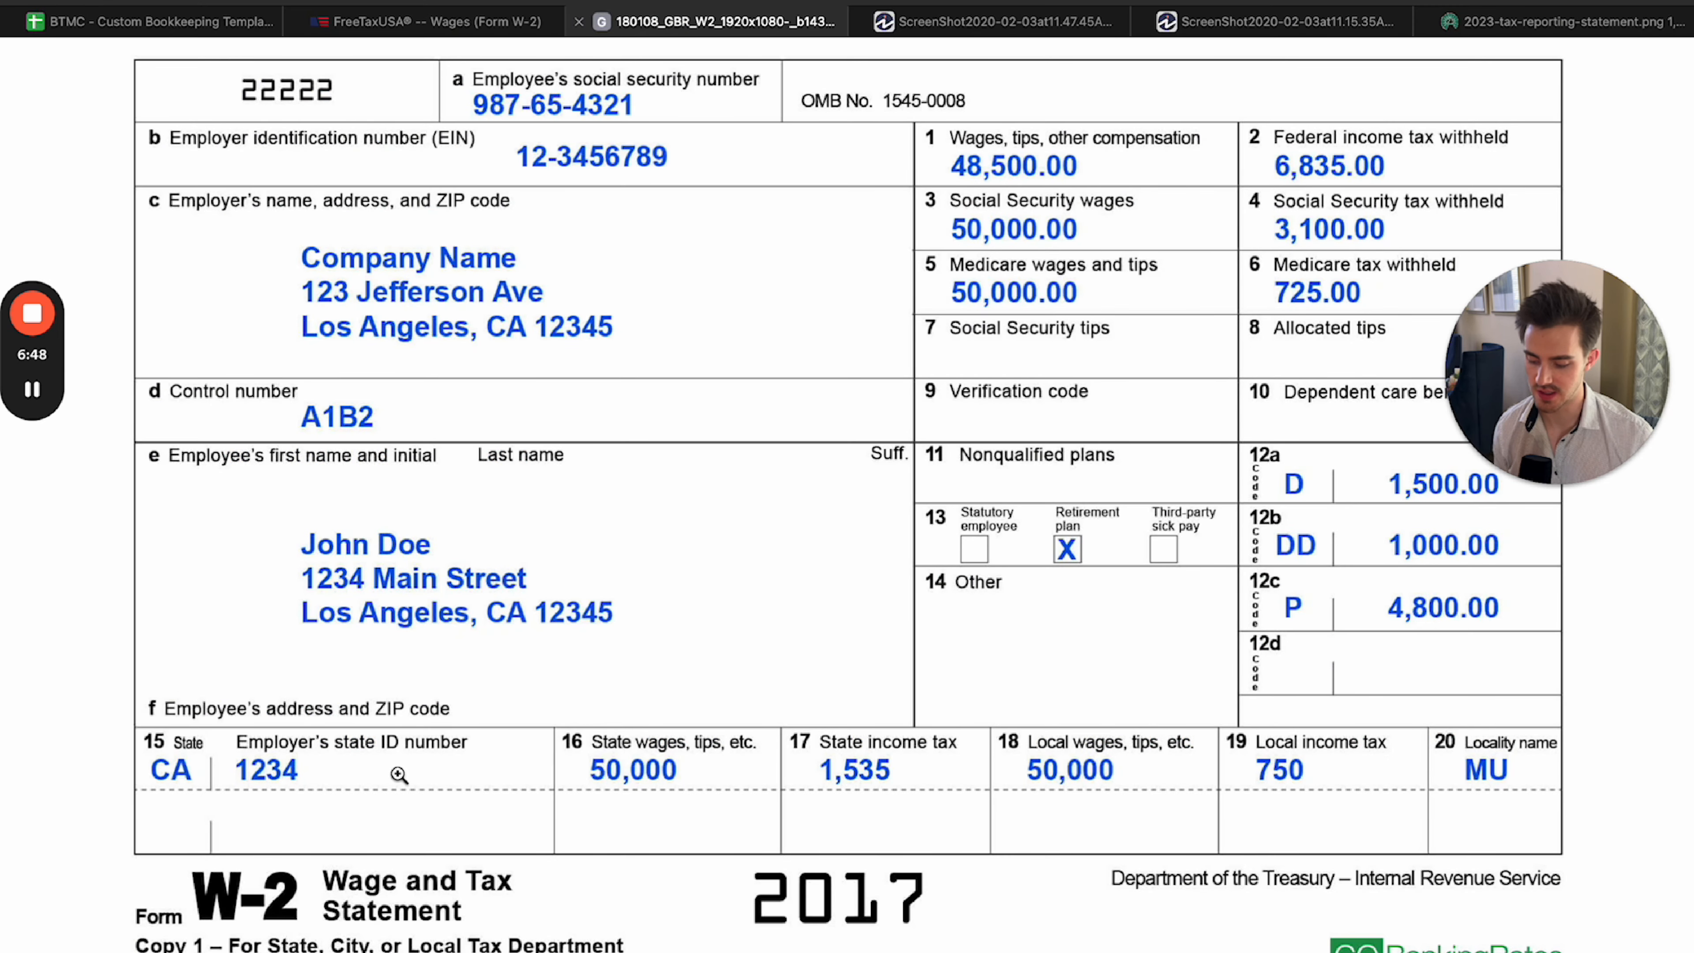
double_click(662, 772)
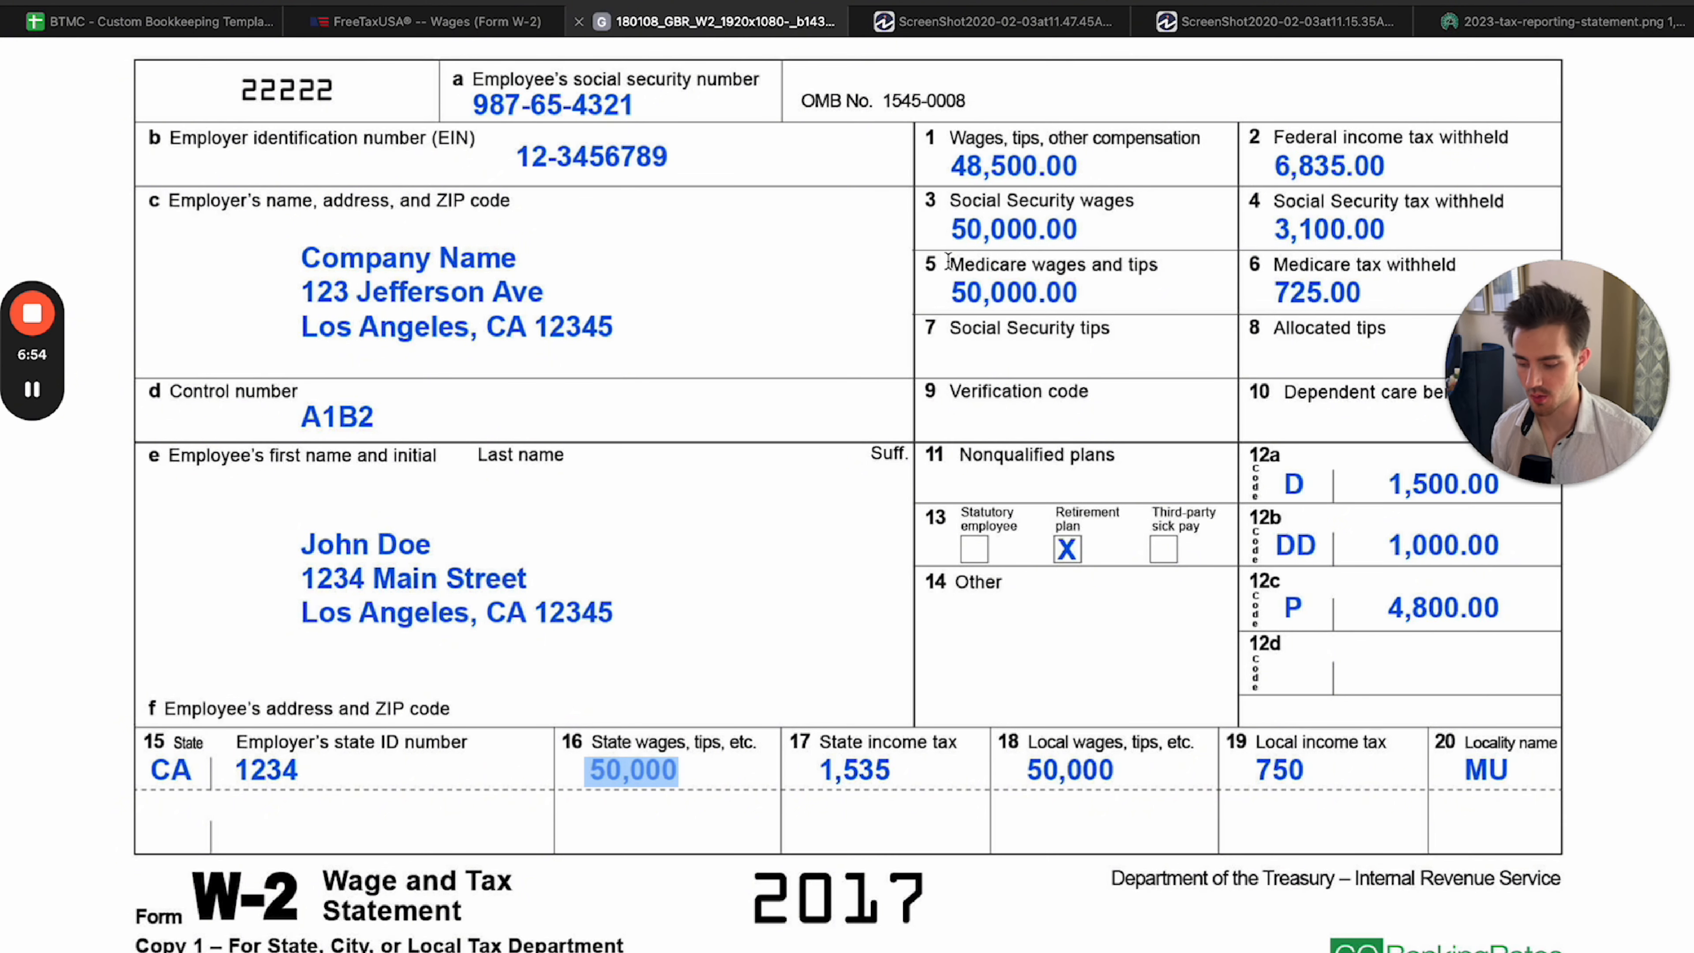
click(830, 775)
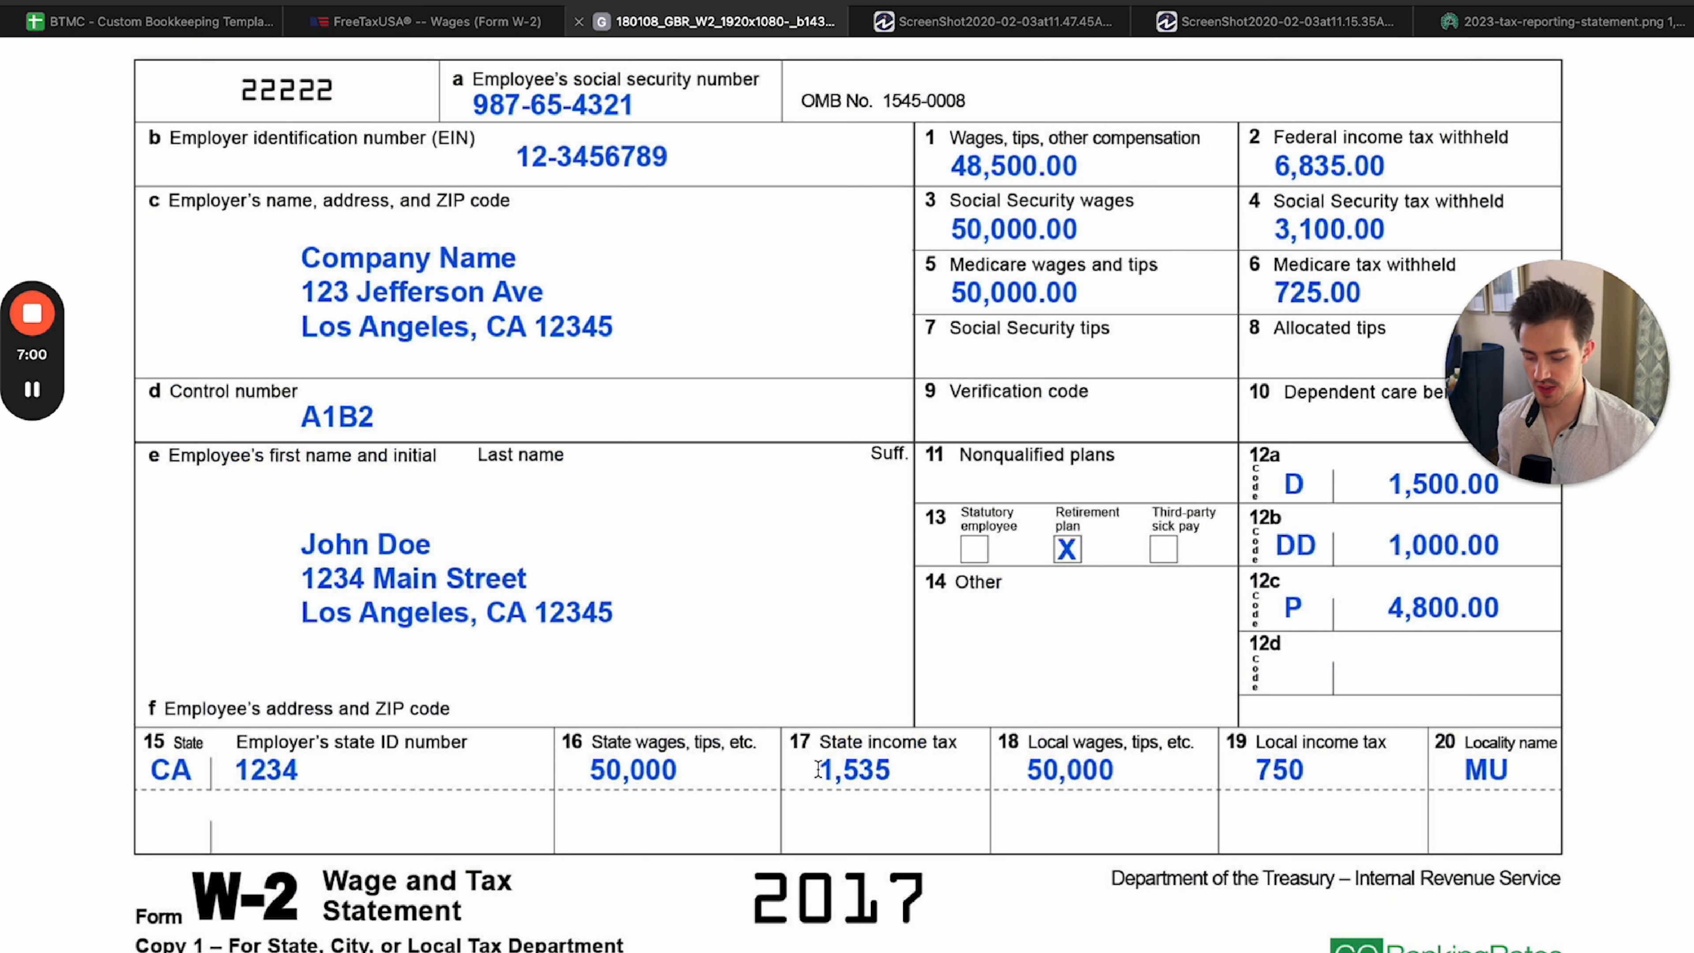
drag(817, 769, 904, 781)
click(903, 773)
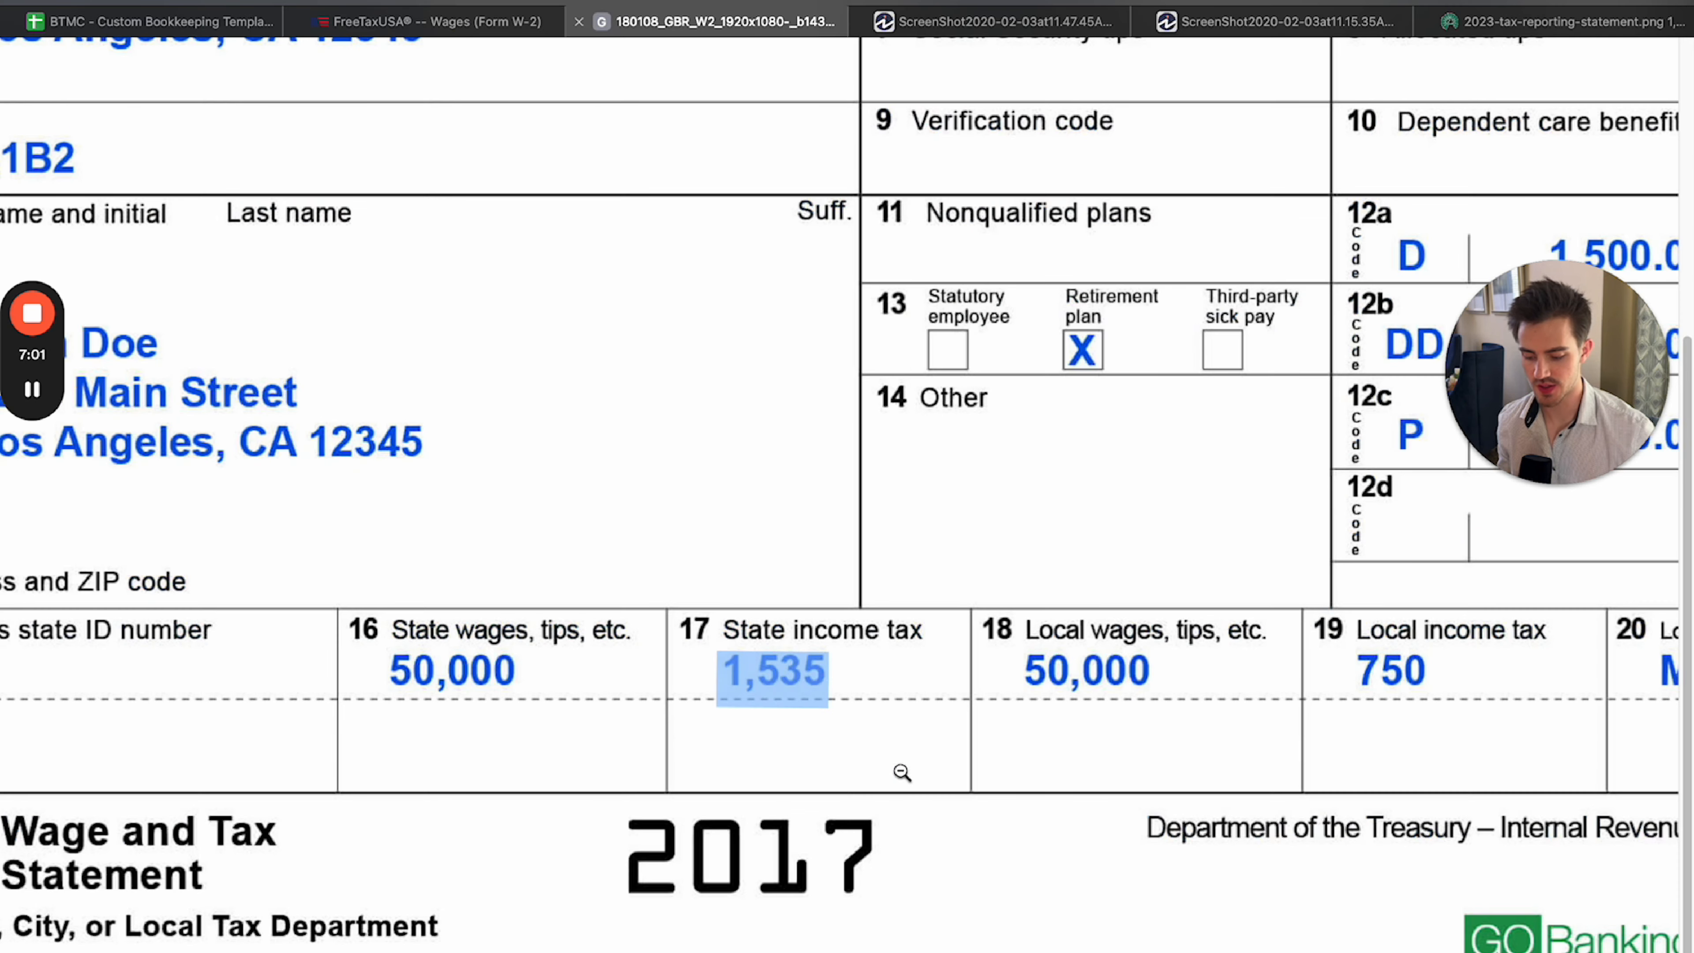
click(777, 686)
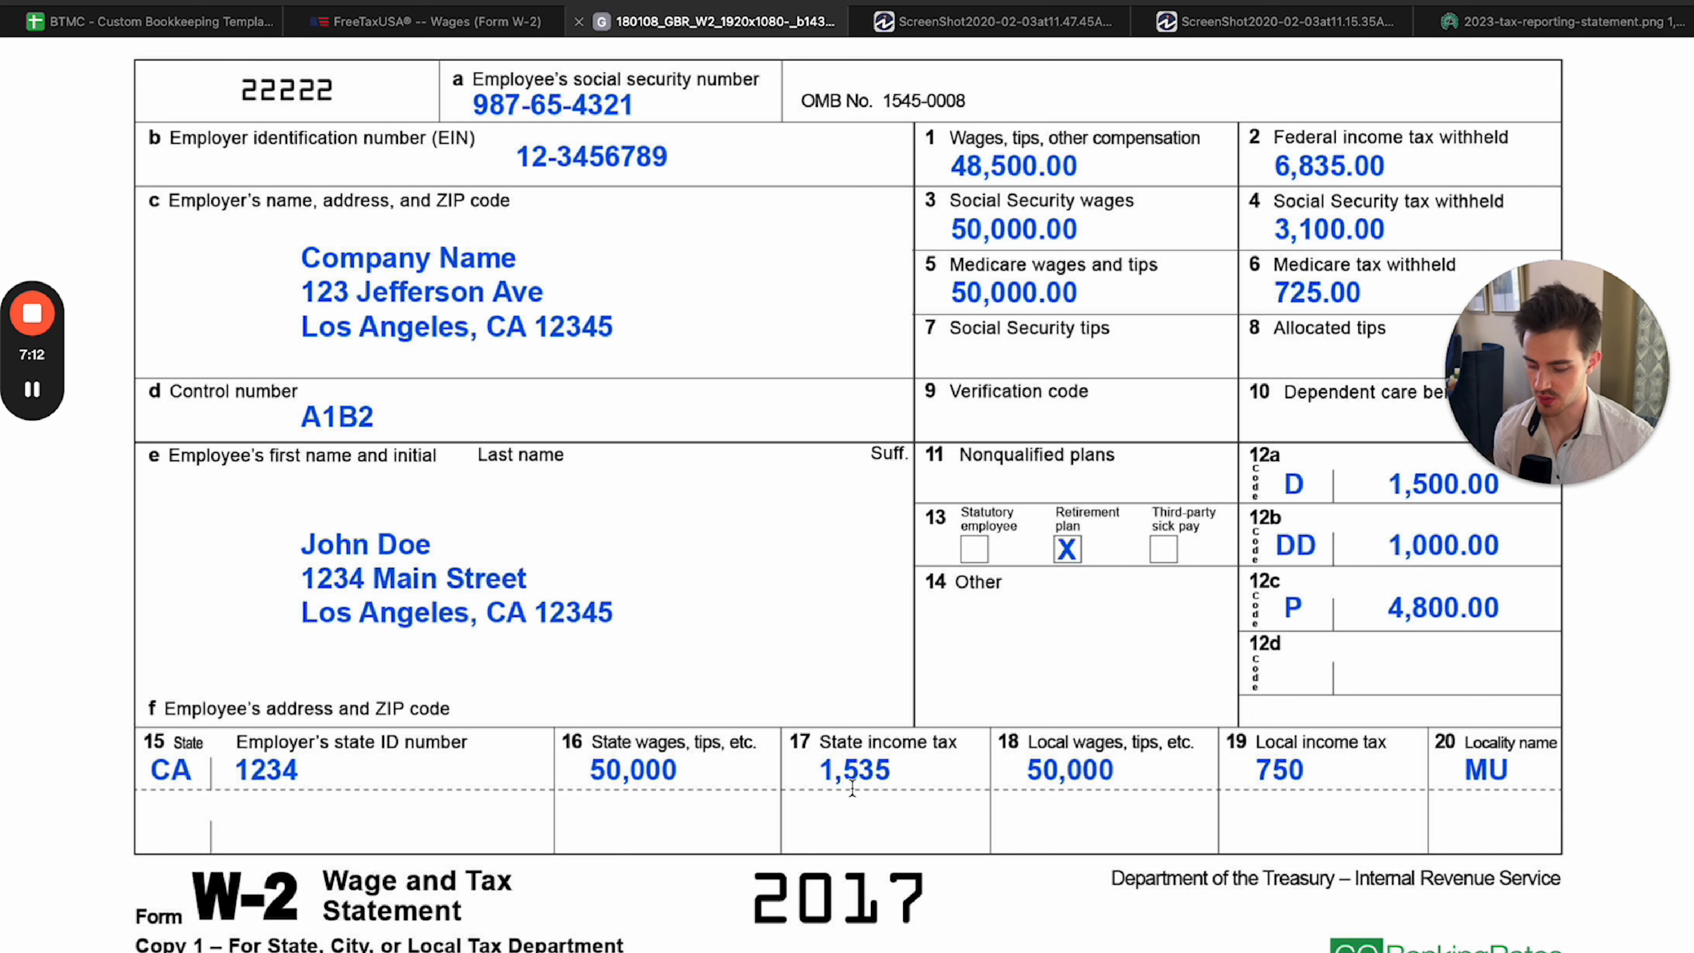
drag(150, 772, 193, 772)
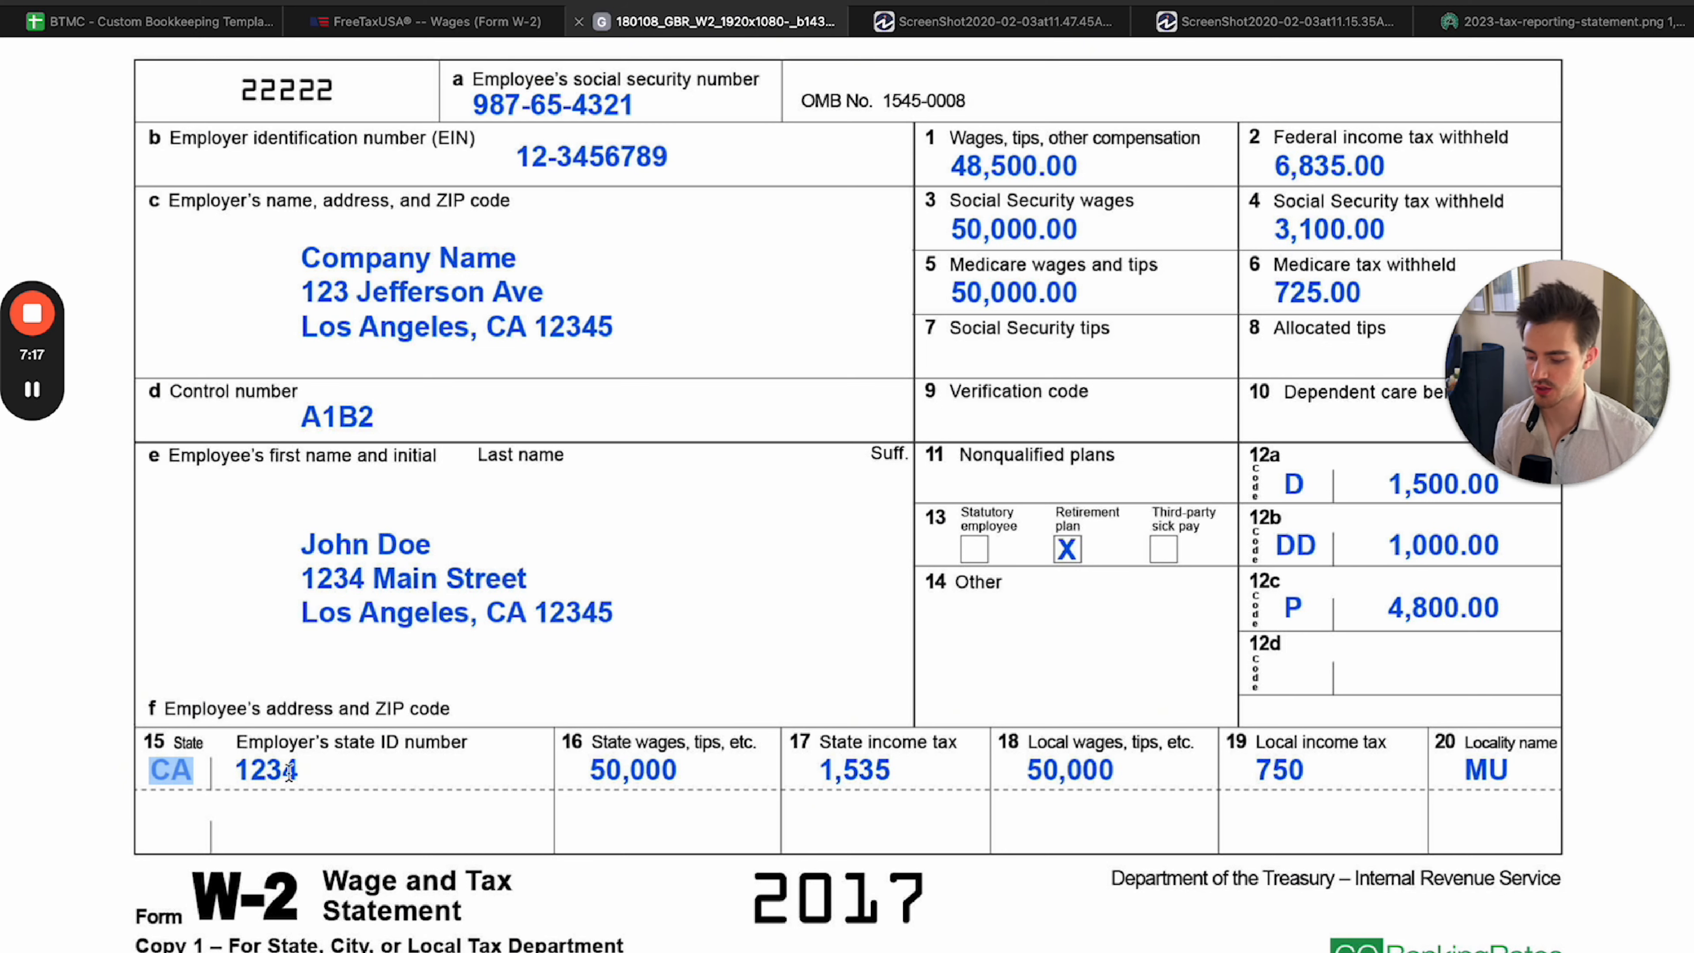
click(131, 787)
click(130, 787)
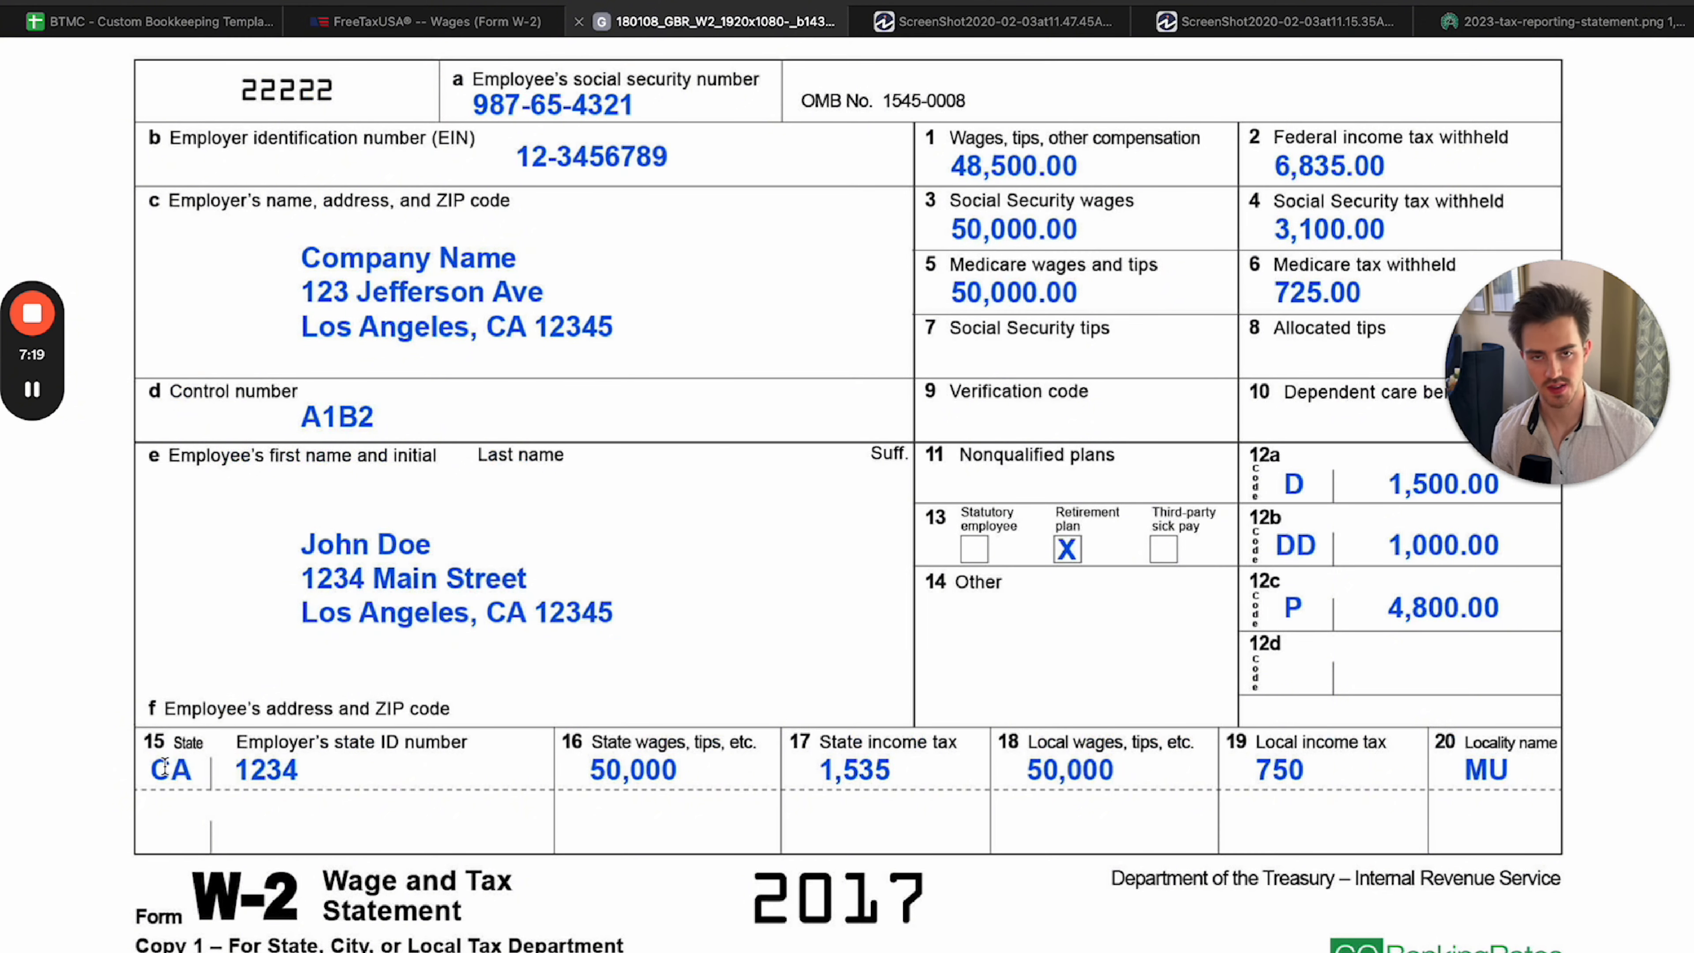
Set the form's Box 15 state to CO and enter the employer's state ID number from the sample W-2.
key(ctrl+shift+Tab)
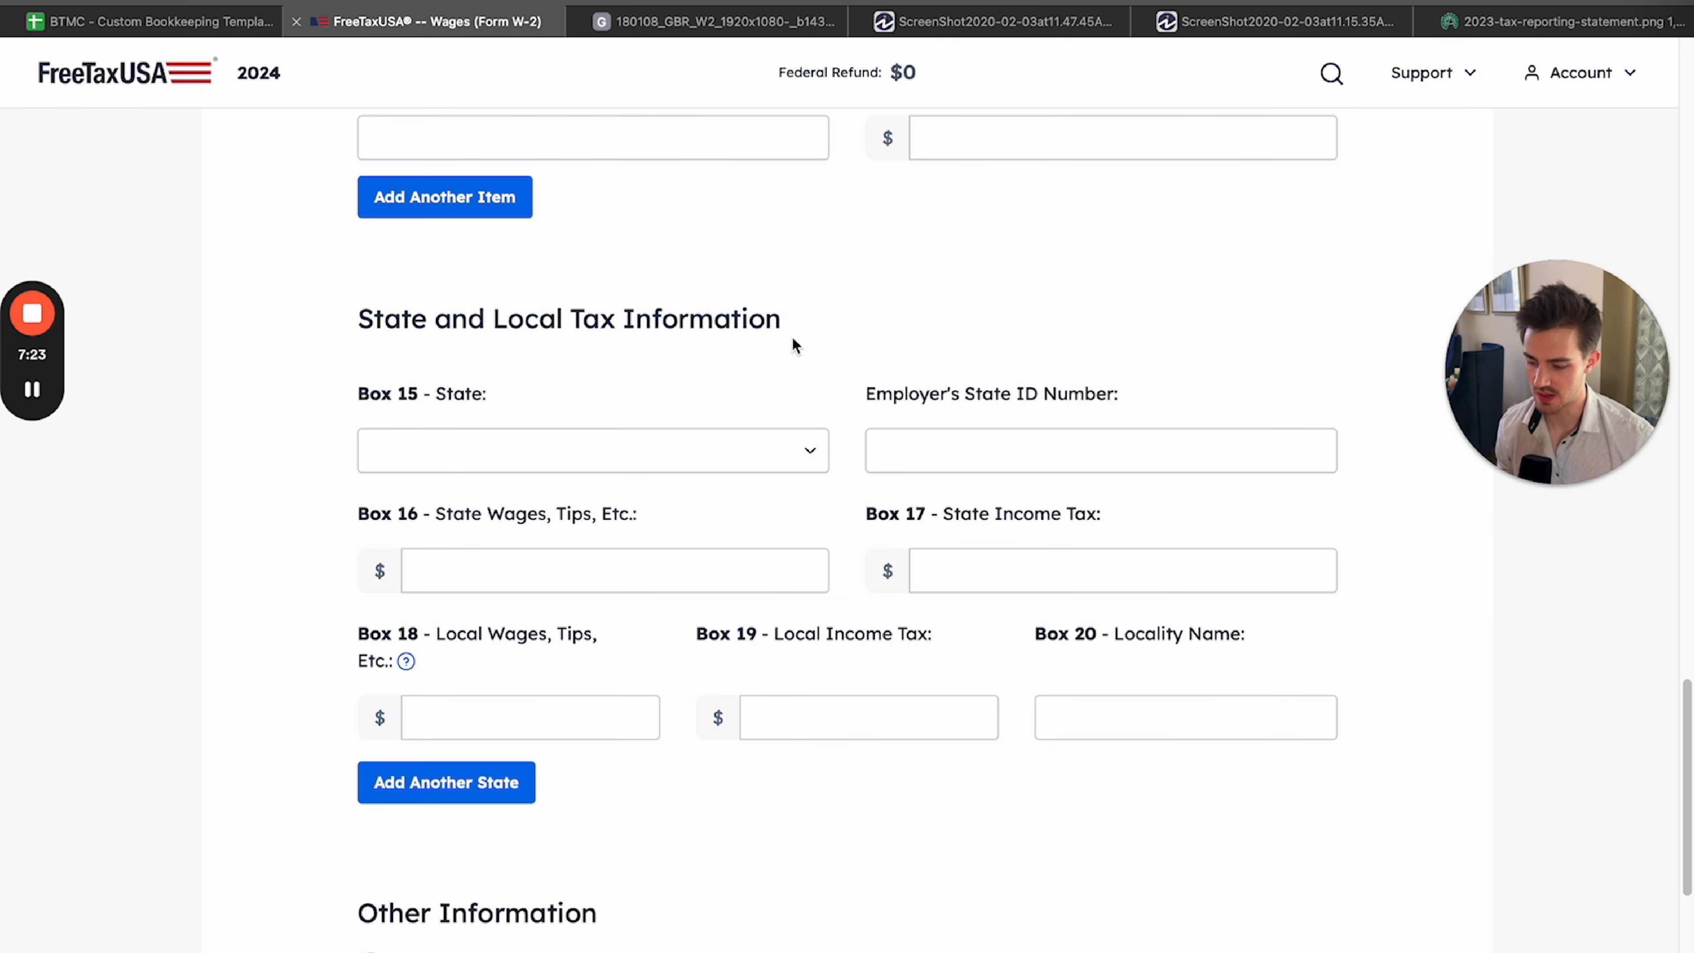
click(586, 469)
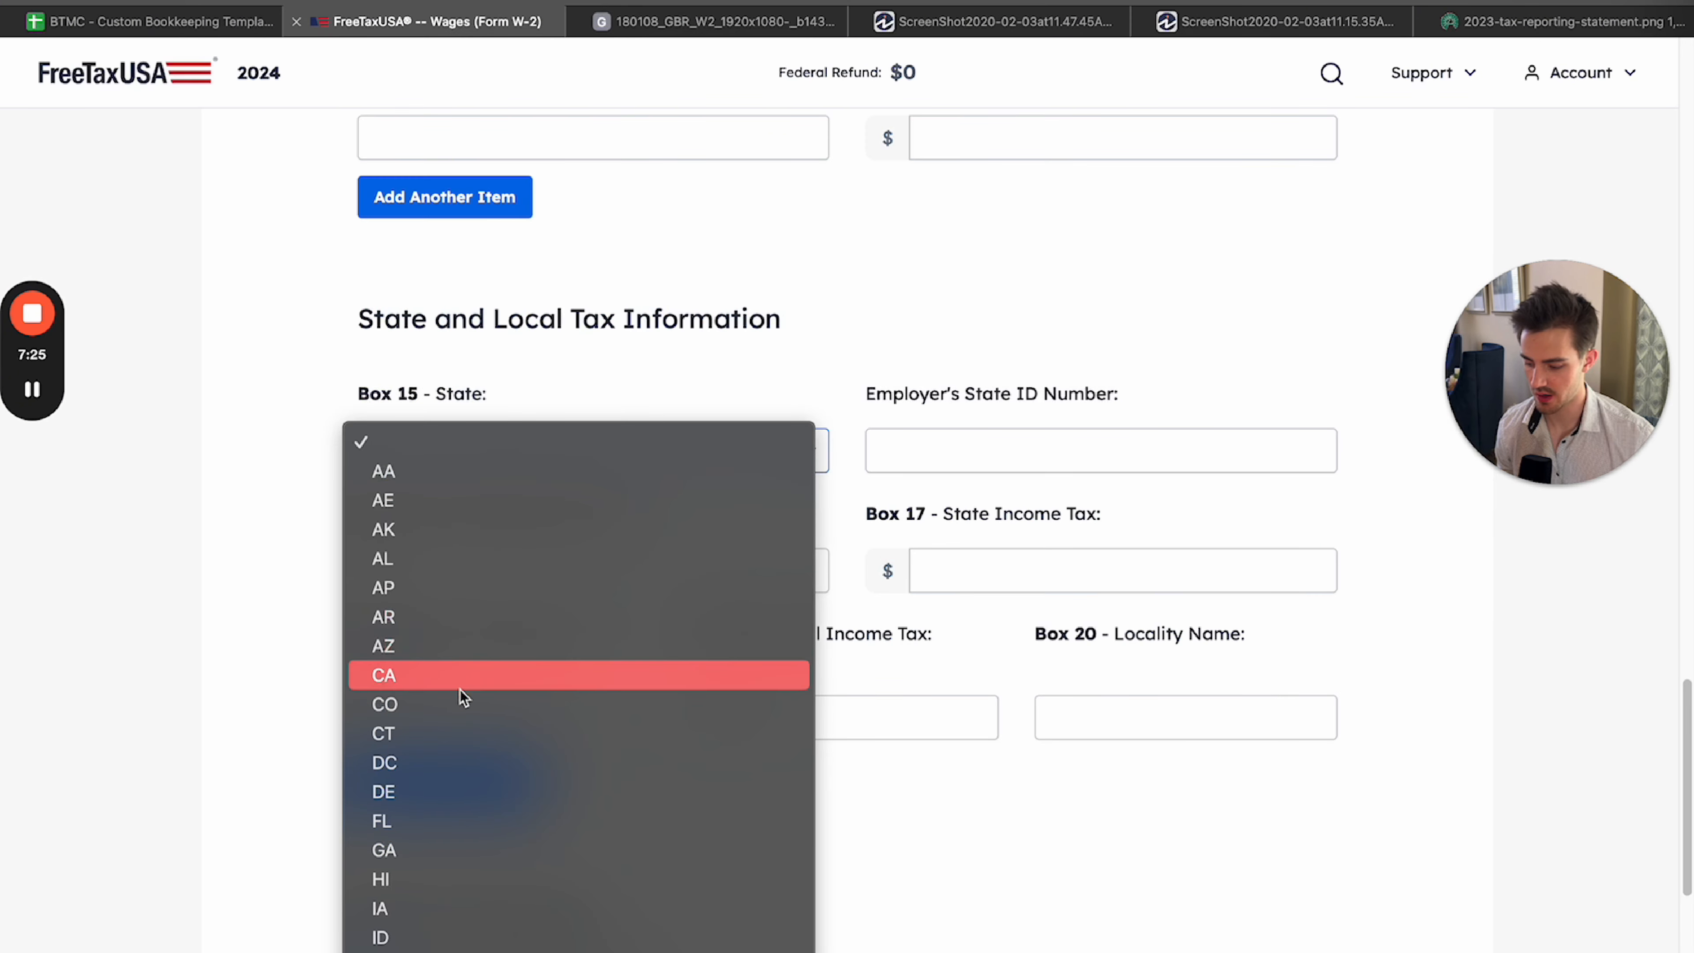
click(461, 702)
click(1010, 464)
key(ctrl+Tab)
key(ctrl+shift+Tab)
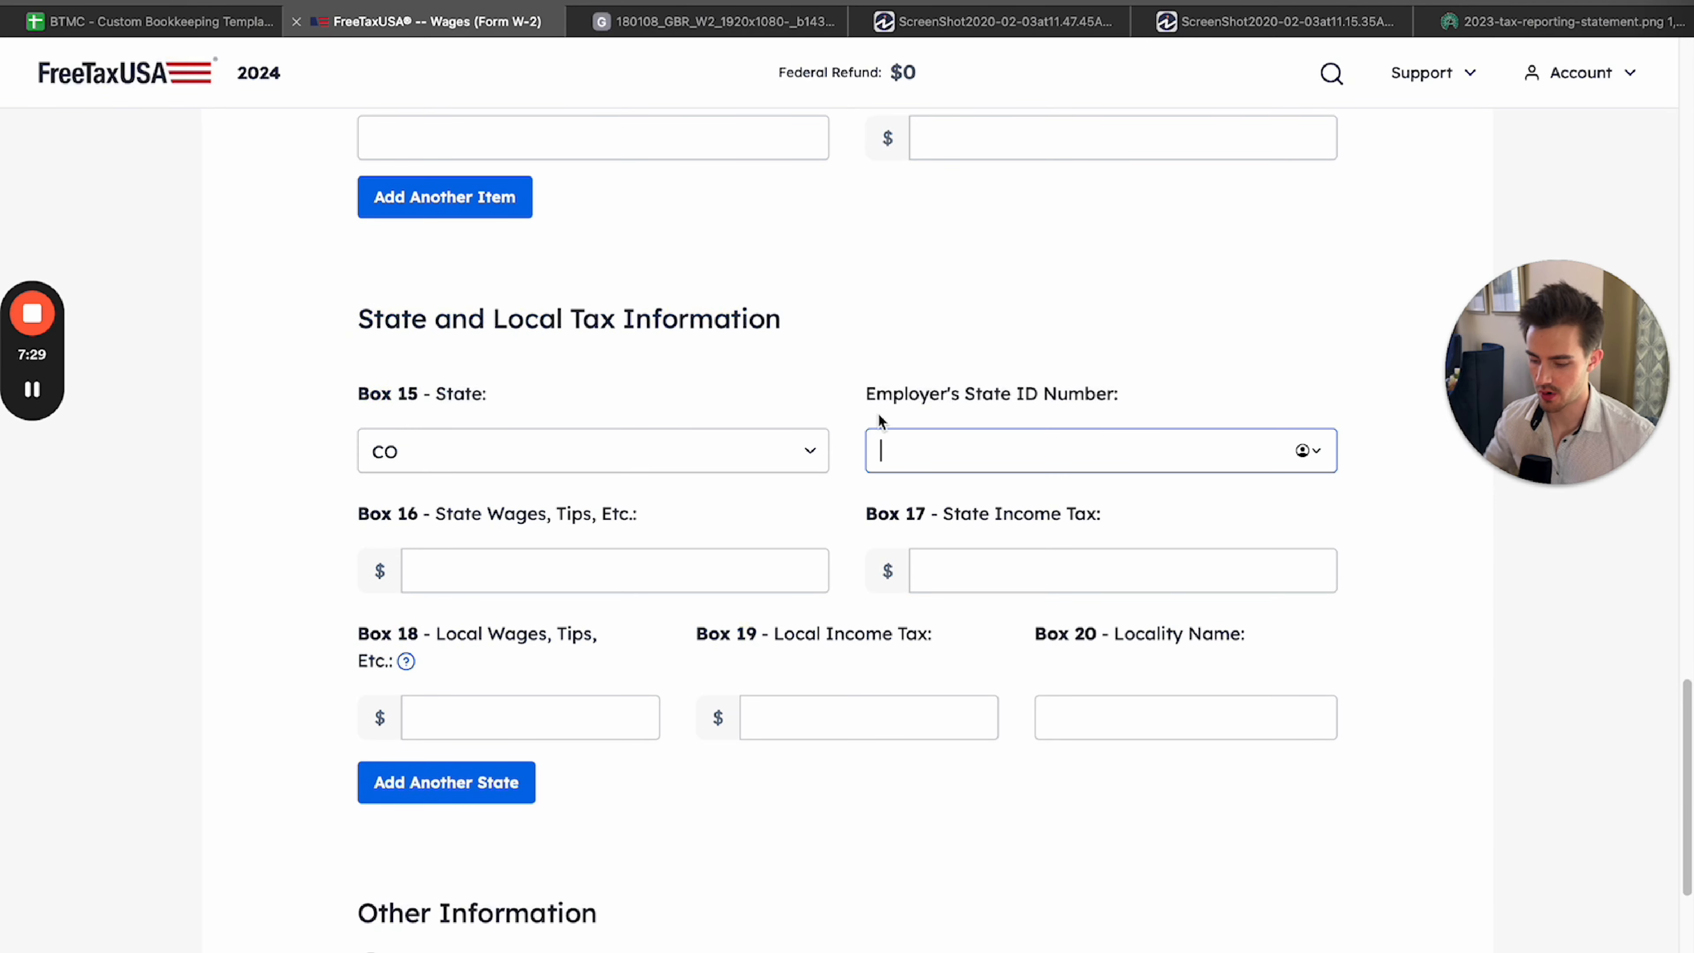
text(12345)
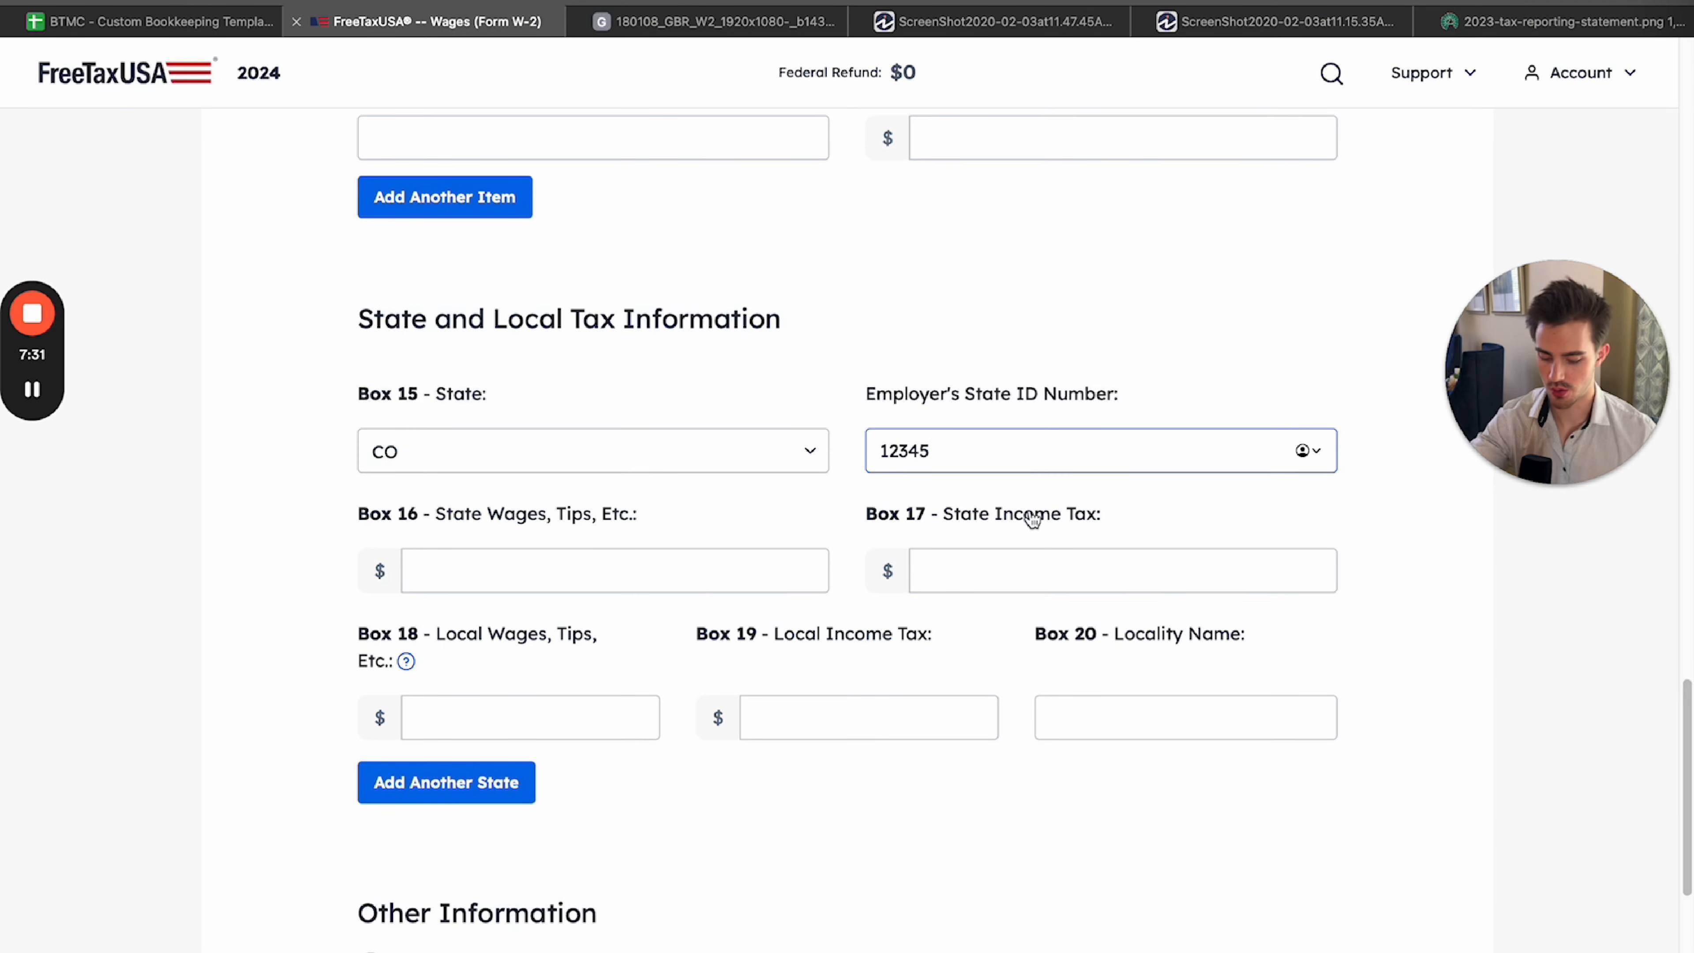
key(BackSpace)
click(852, 461)
Enter the sample W-2's state amounts: 50,000 for Box 16 state wages and 1,535 for Box 17 state income tax.
key(ctrl+Tab)
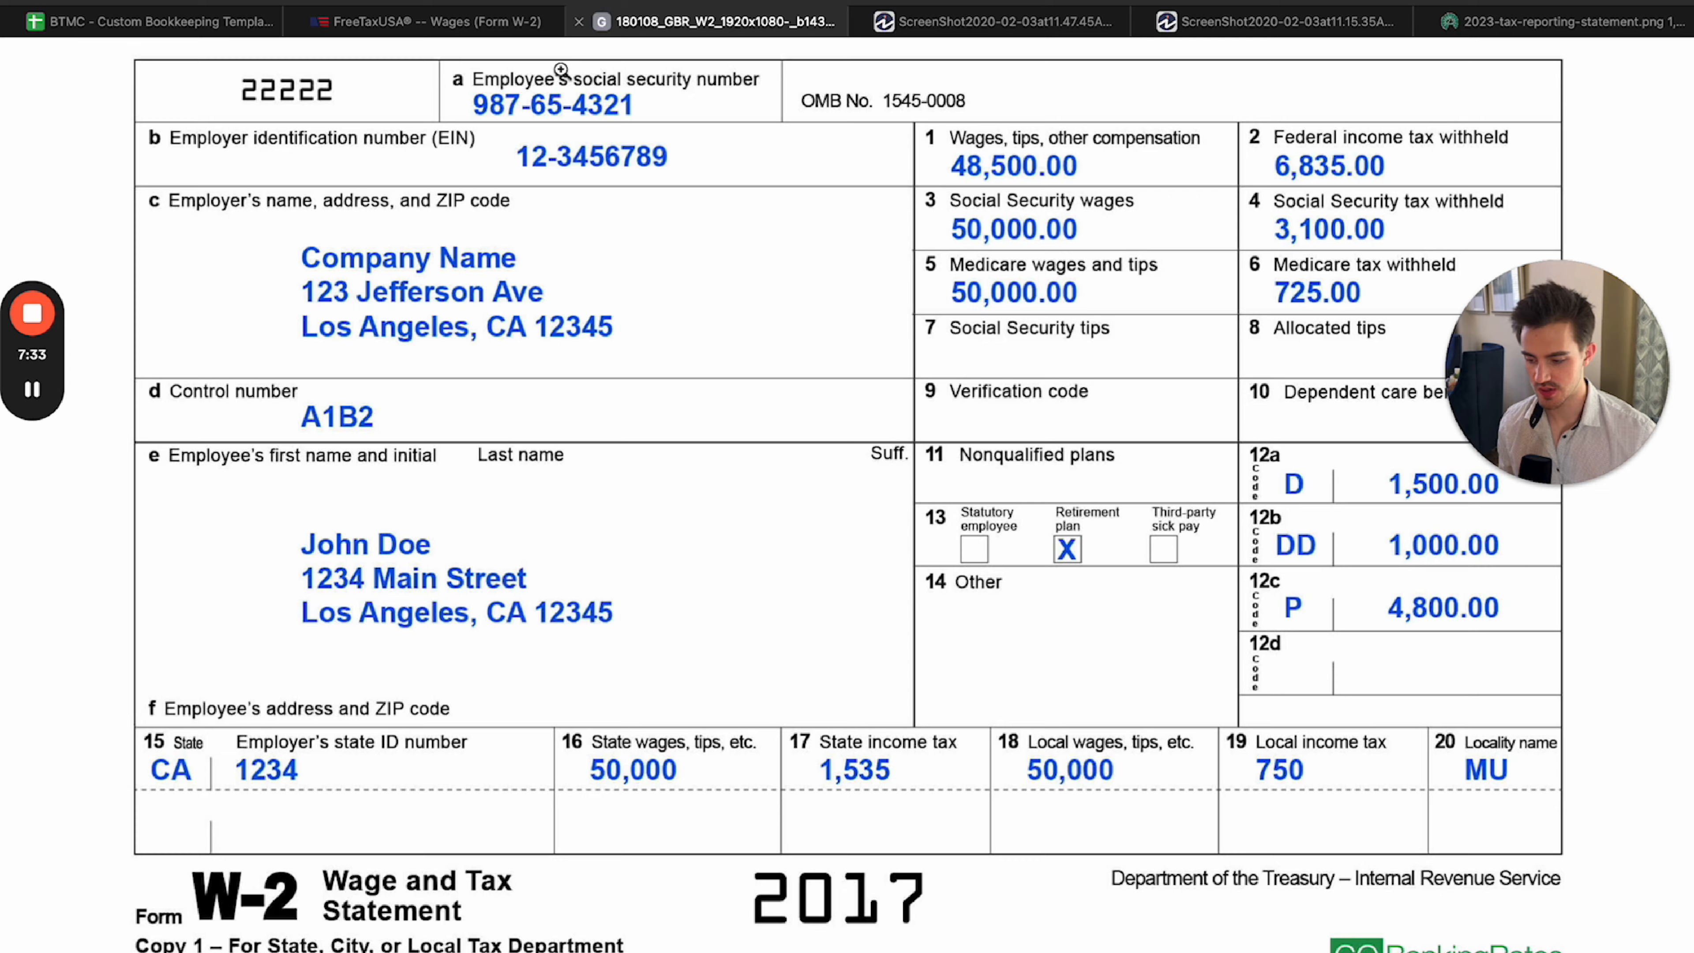
click(520, 21)
click(548, 561)
text(500000)
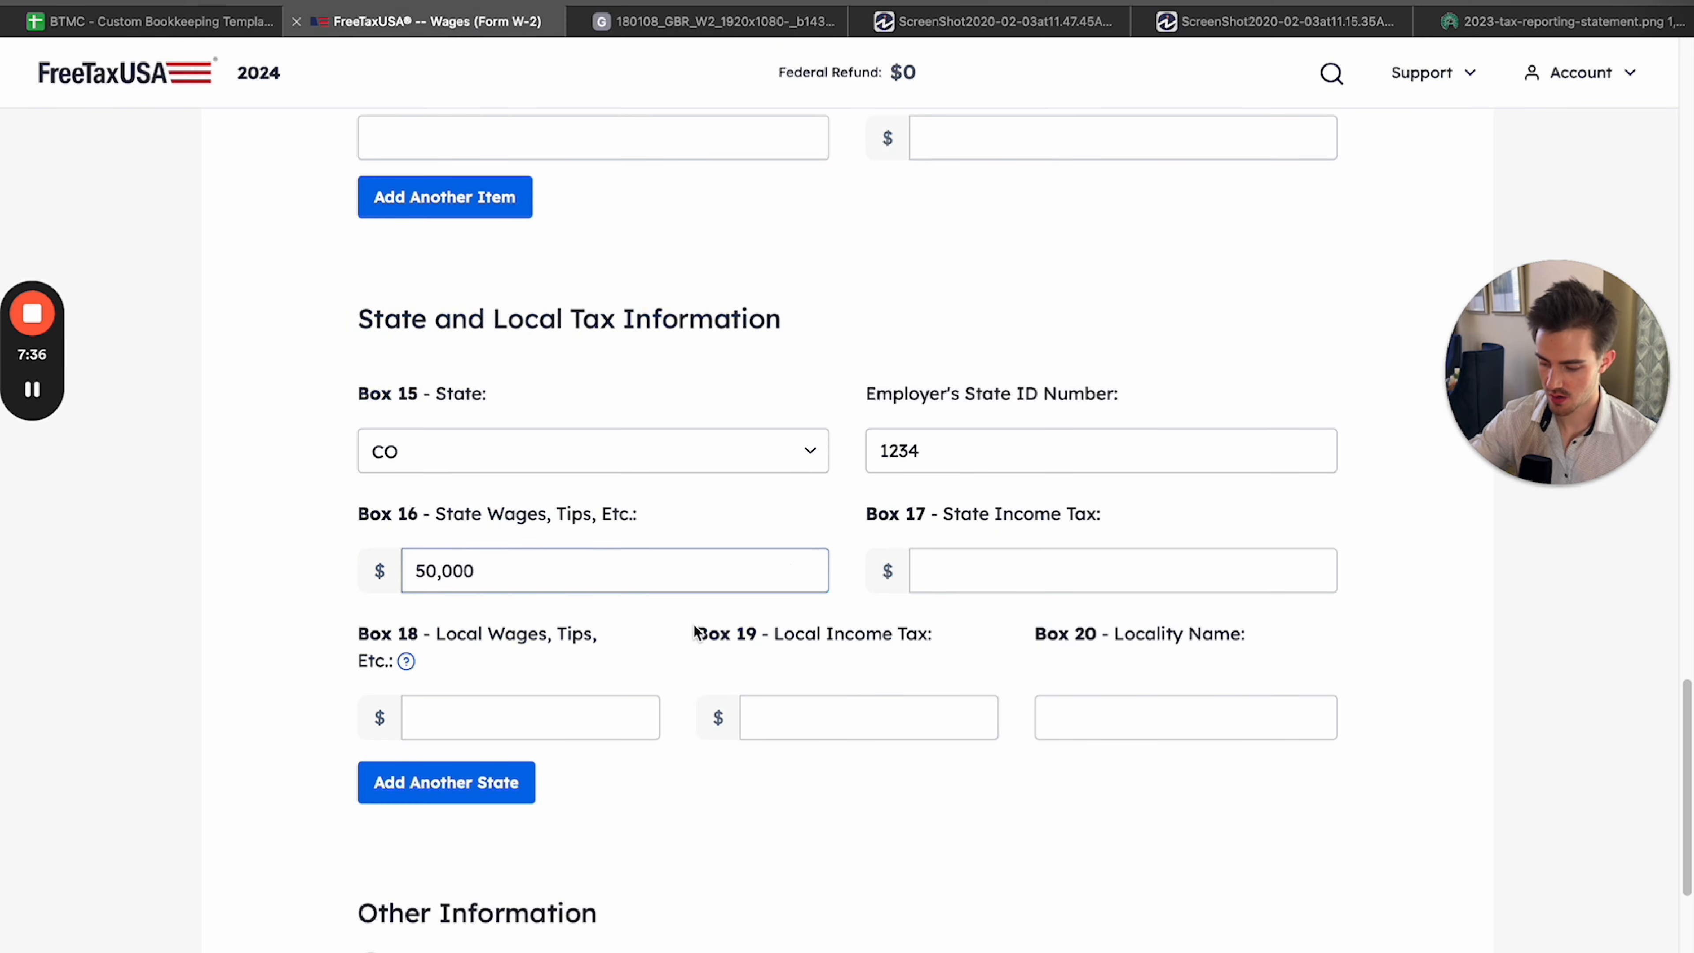
click(679, 23)
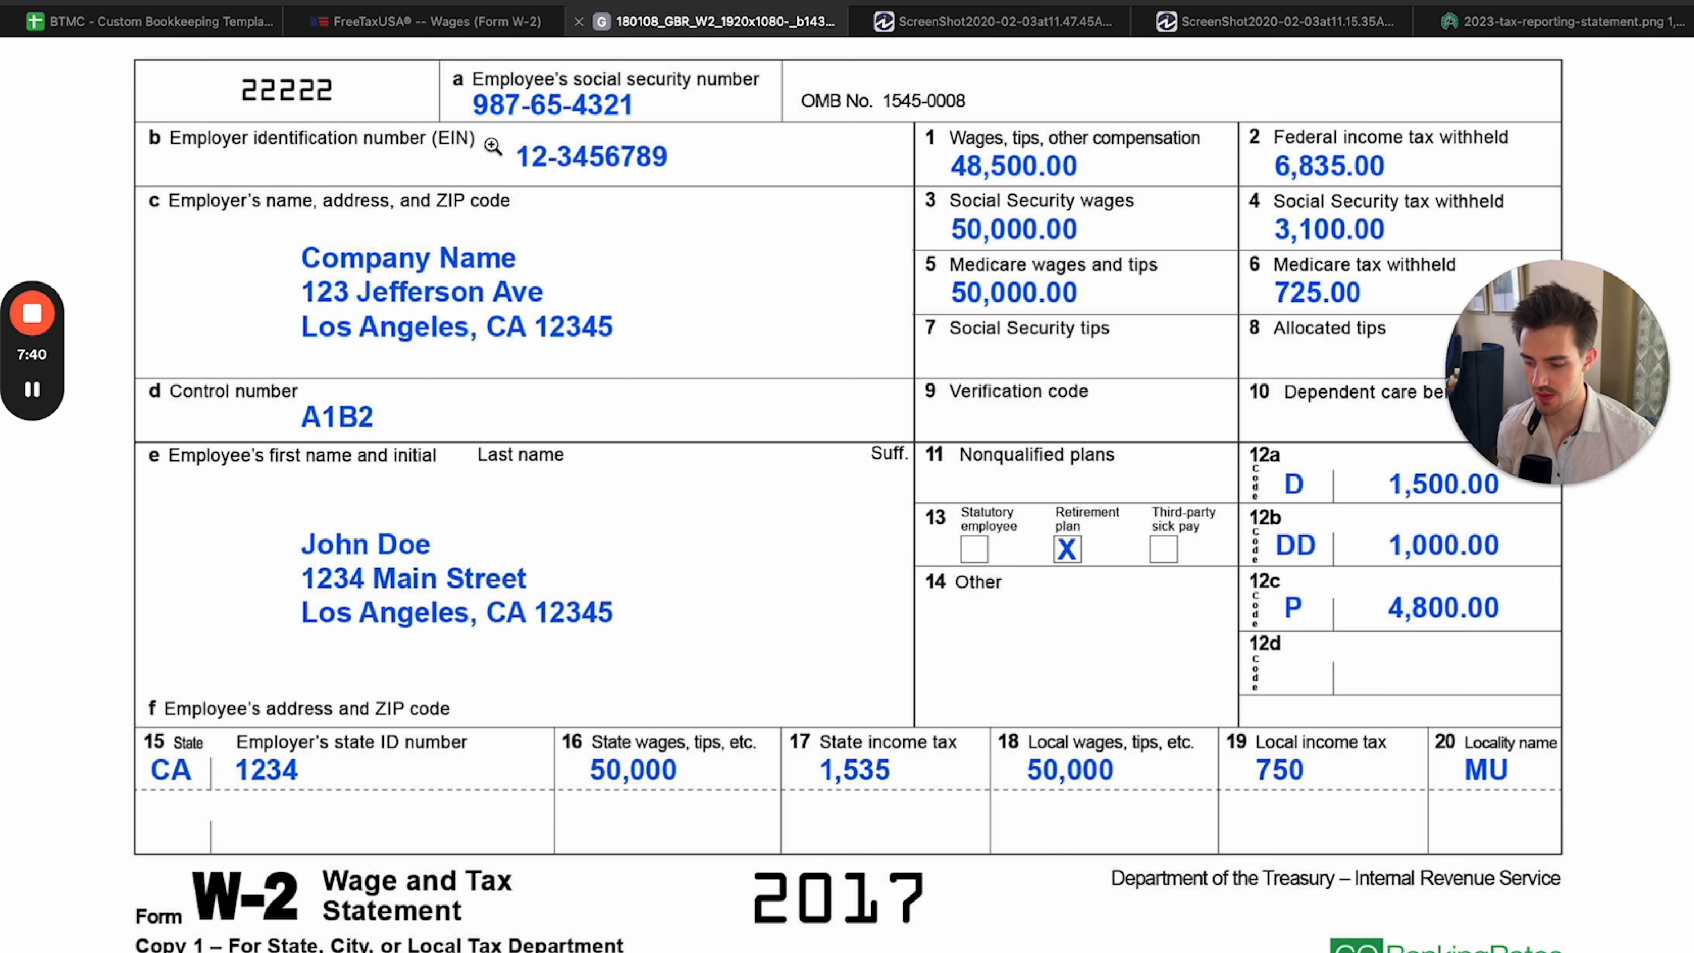
click(451, 24)
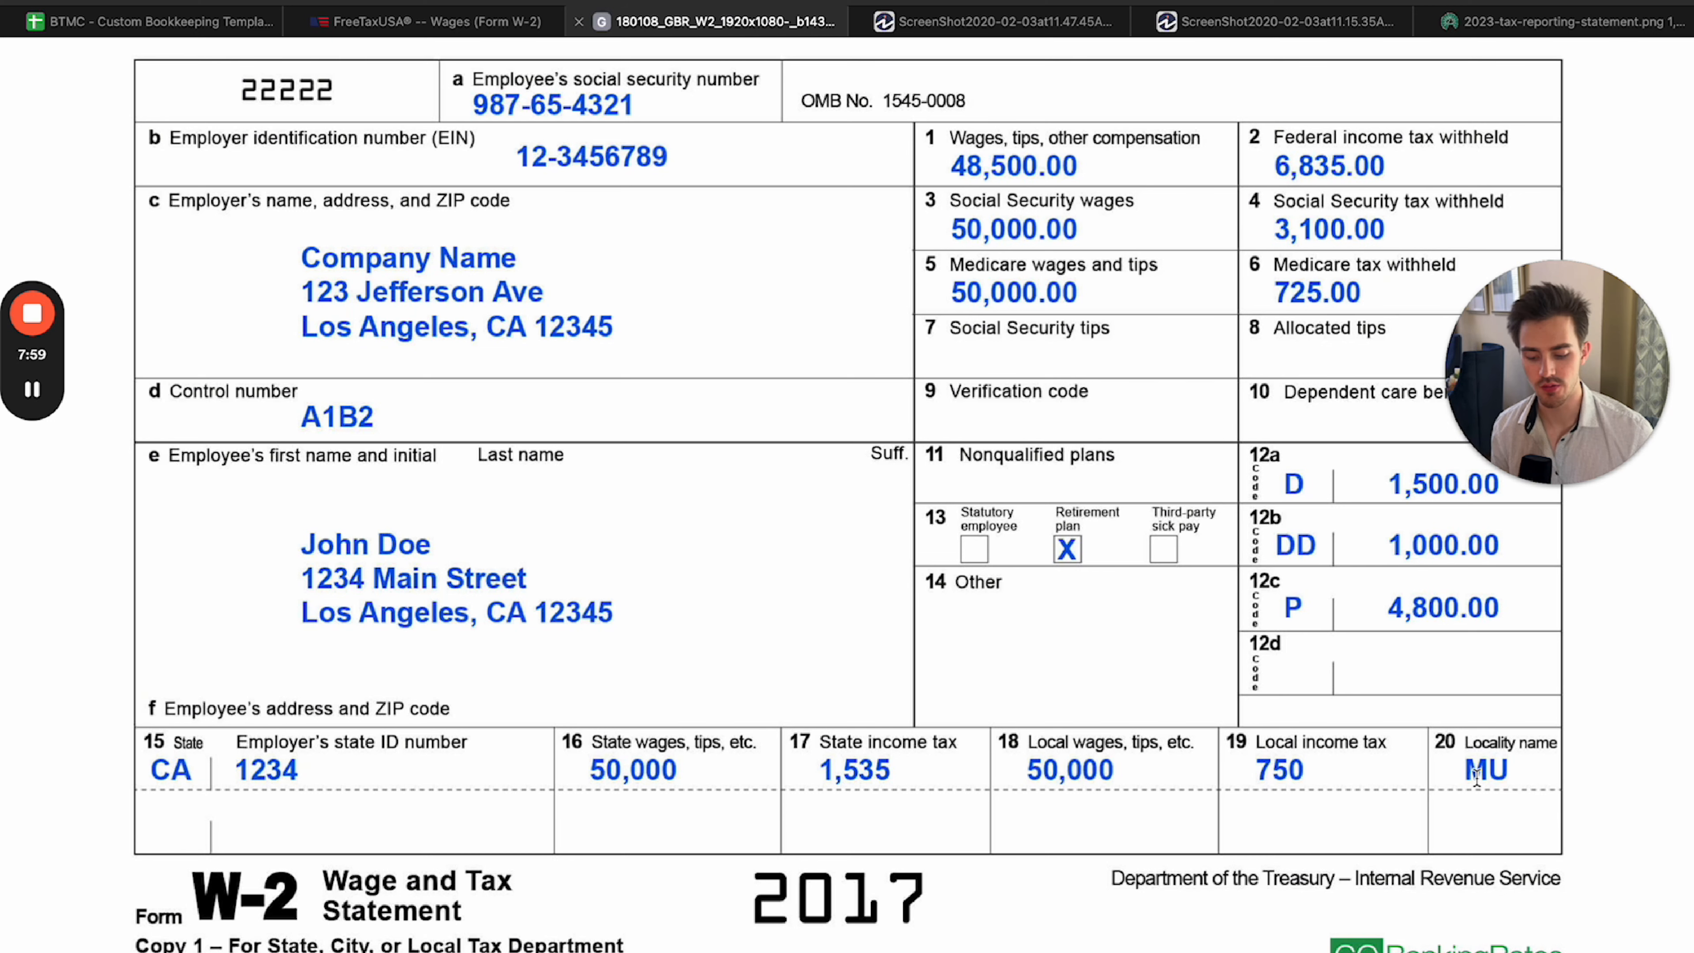
Check Box 18 on the sample W-2 and enter 50,000 as the form's local wages.
key(ctrl+shift+Tab)
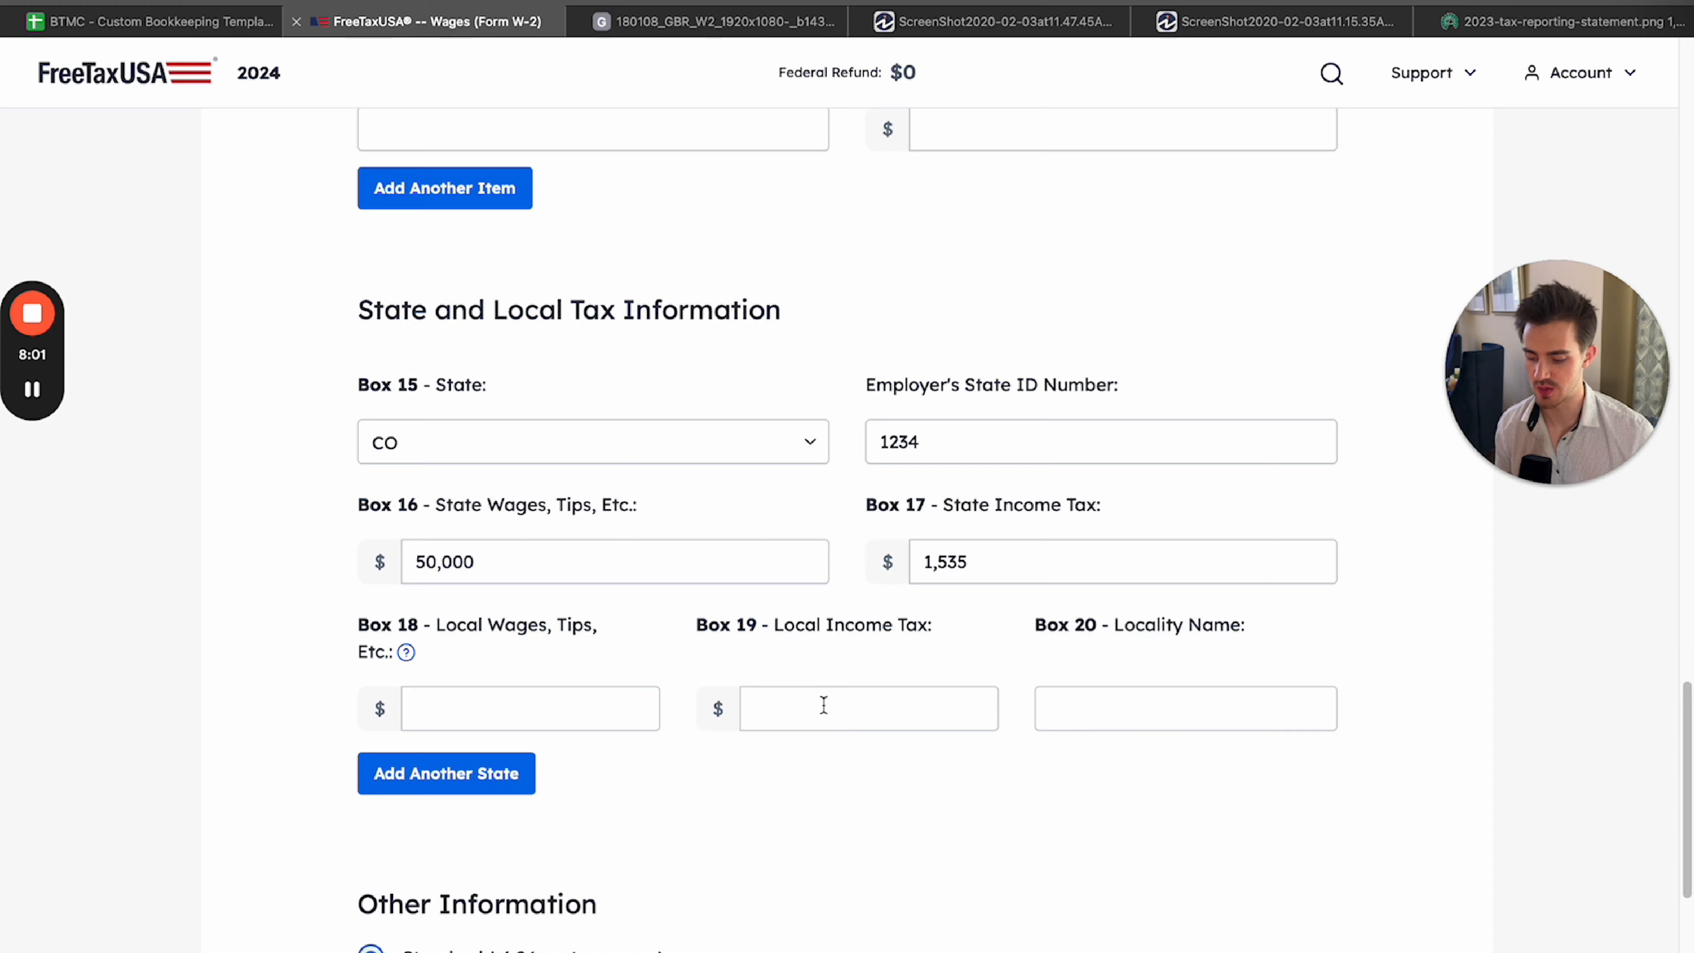
click(706, 28)
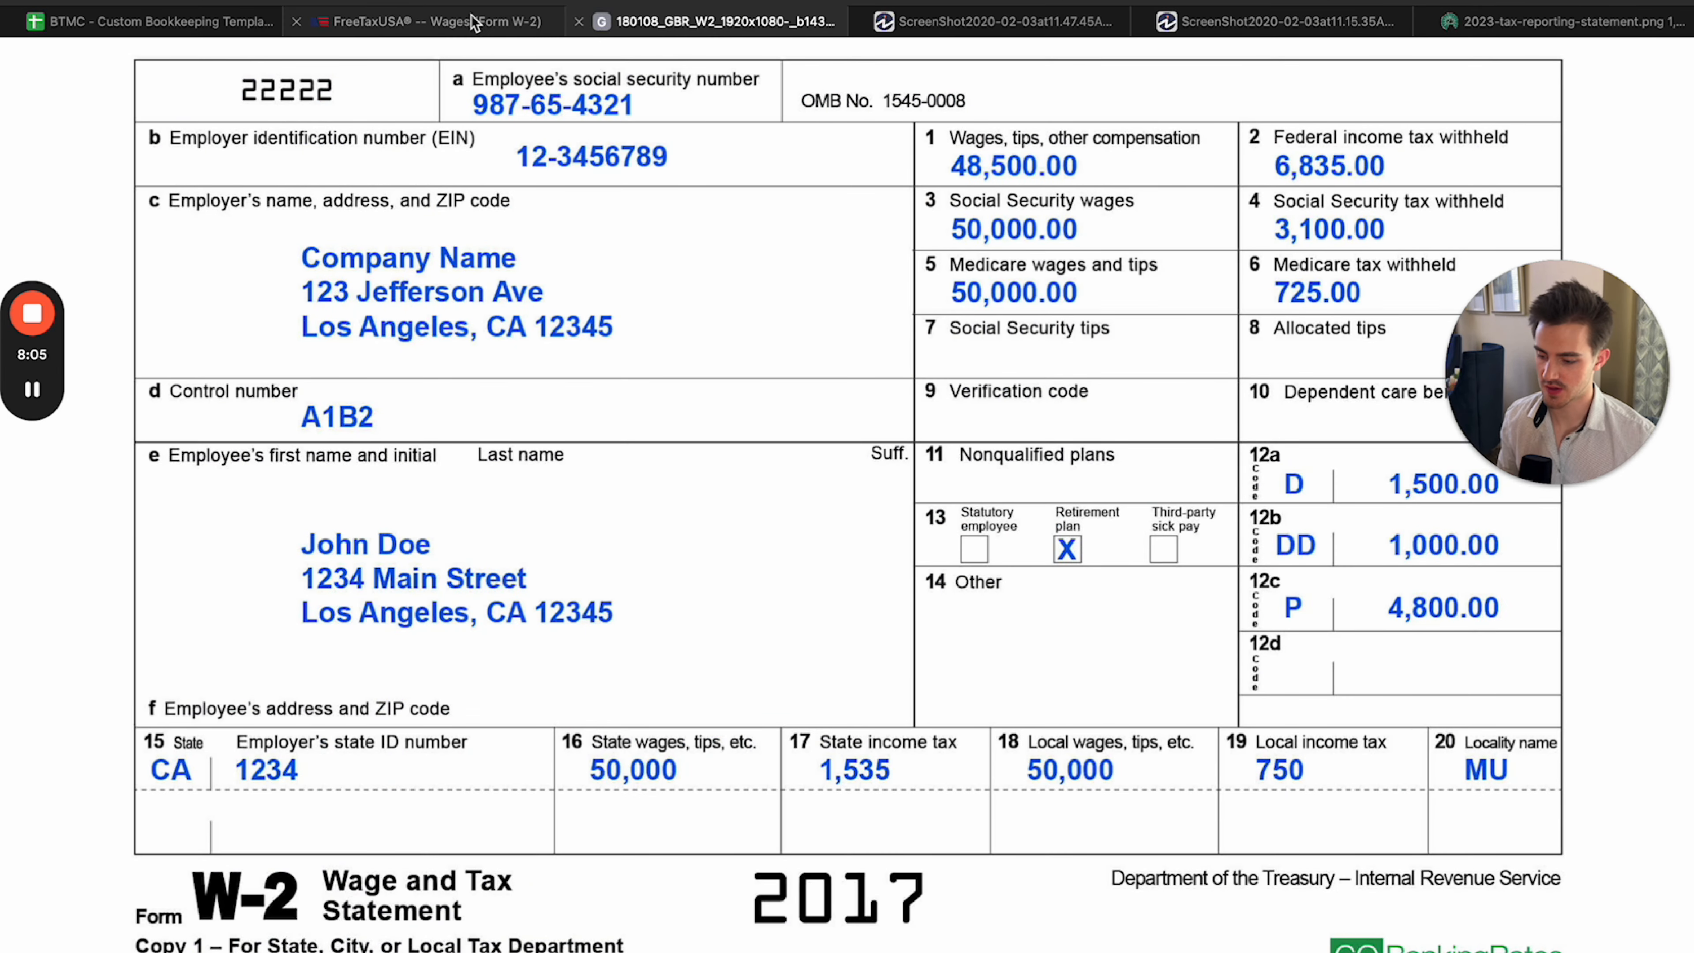
click(507, 29)
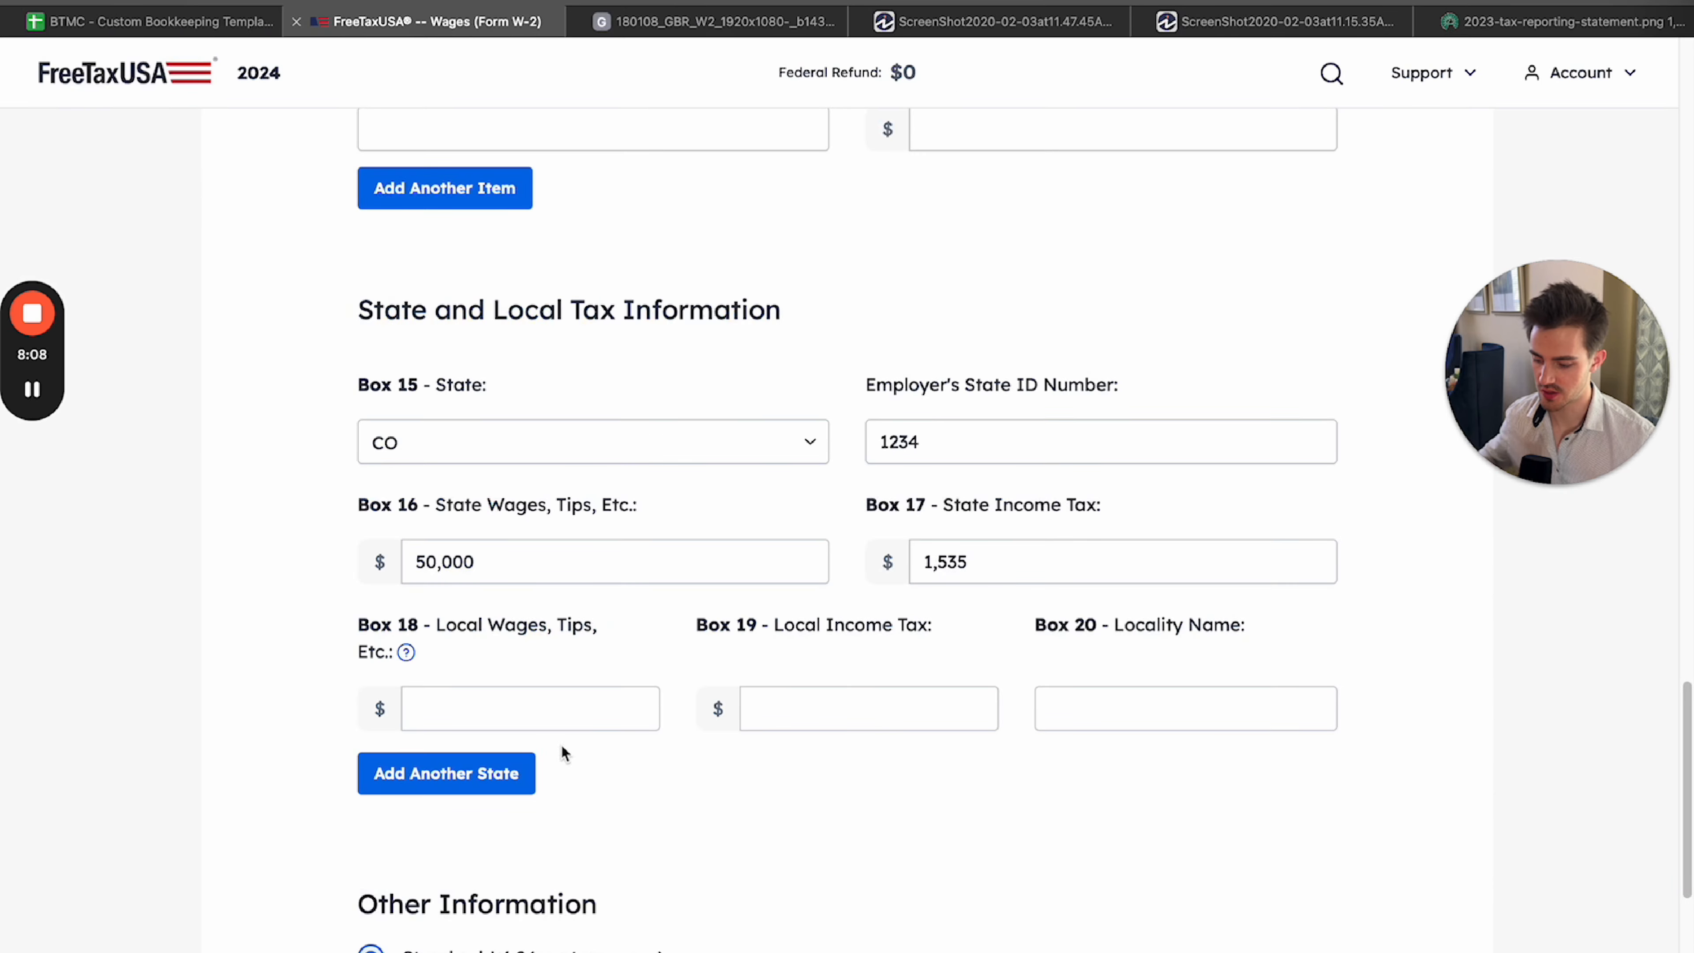
text(50000)
click(803, 795)
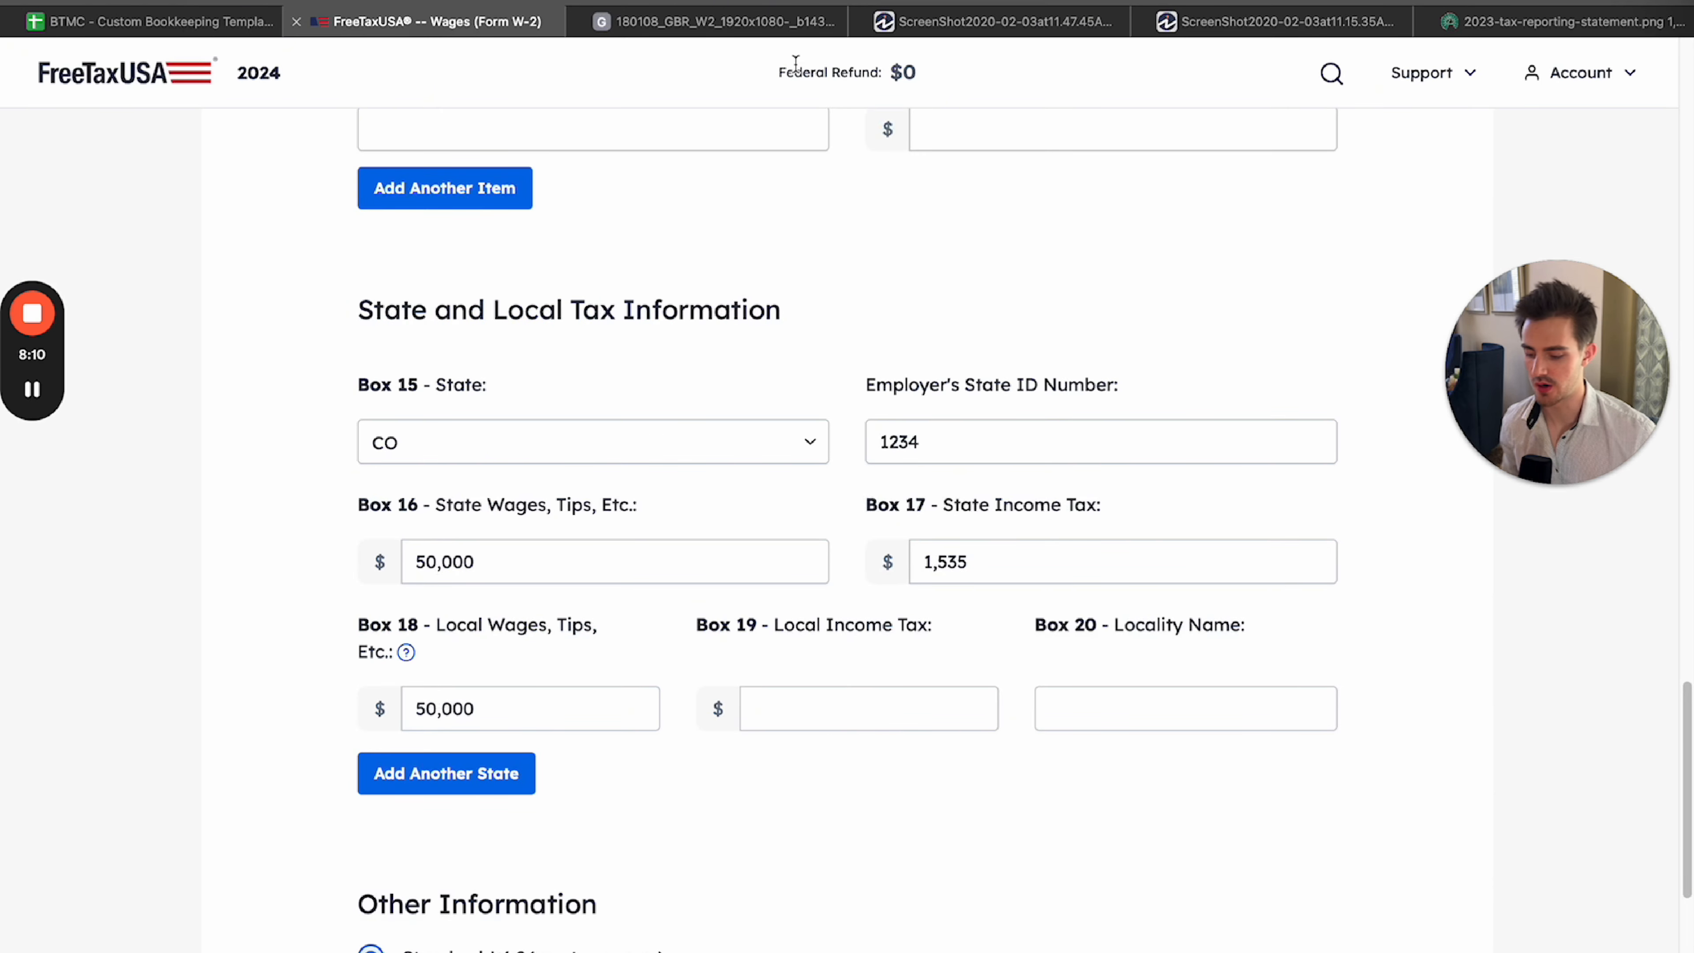
Enter 750 as the Box 19 local income tax and MU as the Box 20 locality name, as on the sample W-2.
click(797, 28)
click(507, 22)
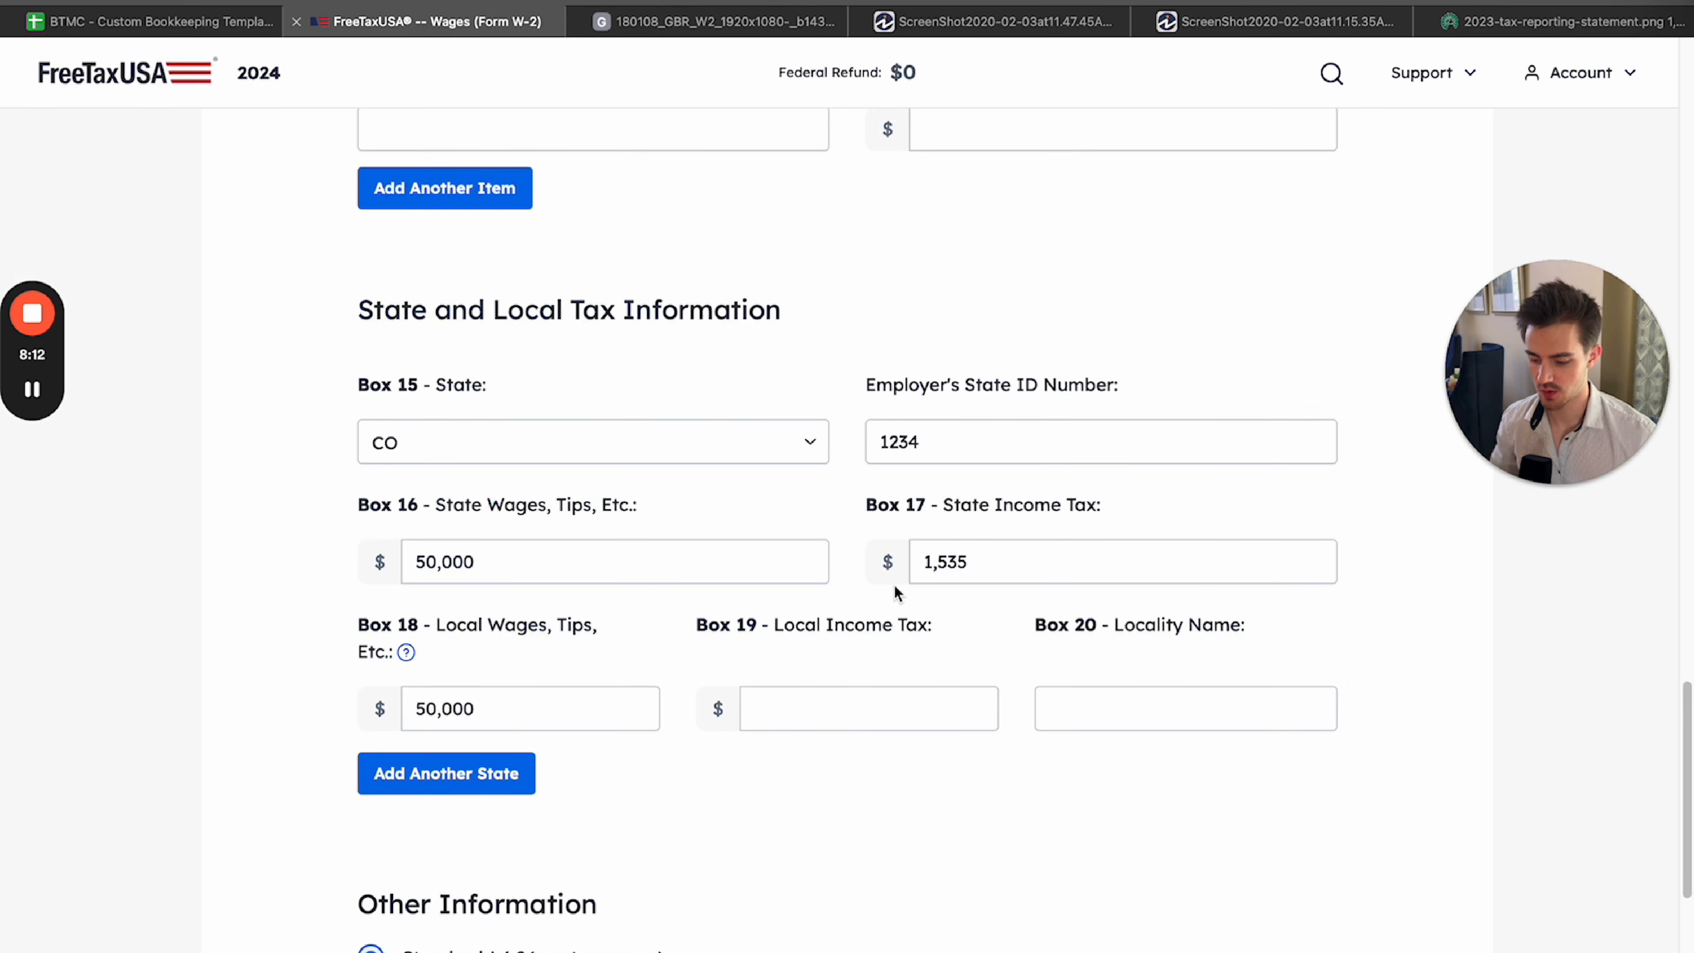
click(838, 700)
text(750)
click(1134, 718)
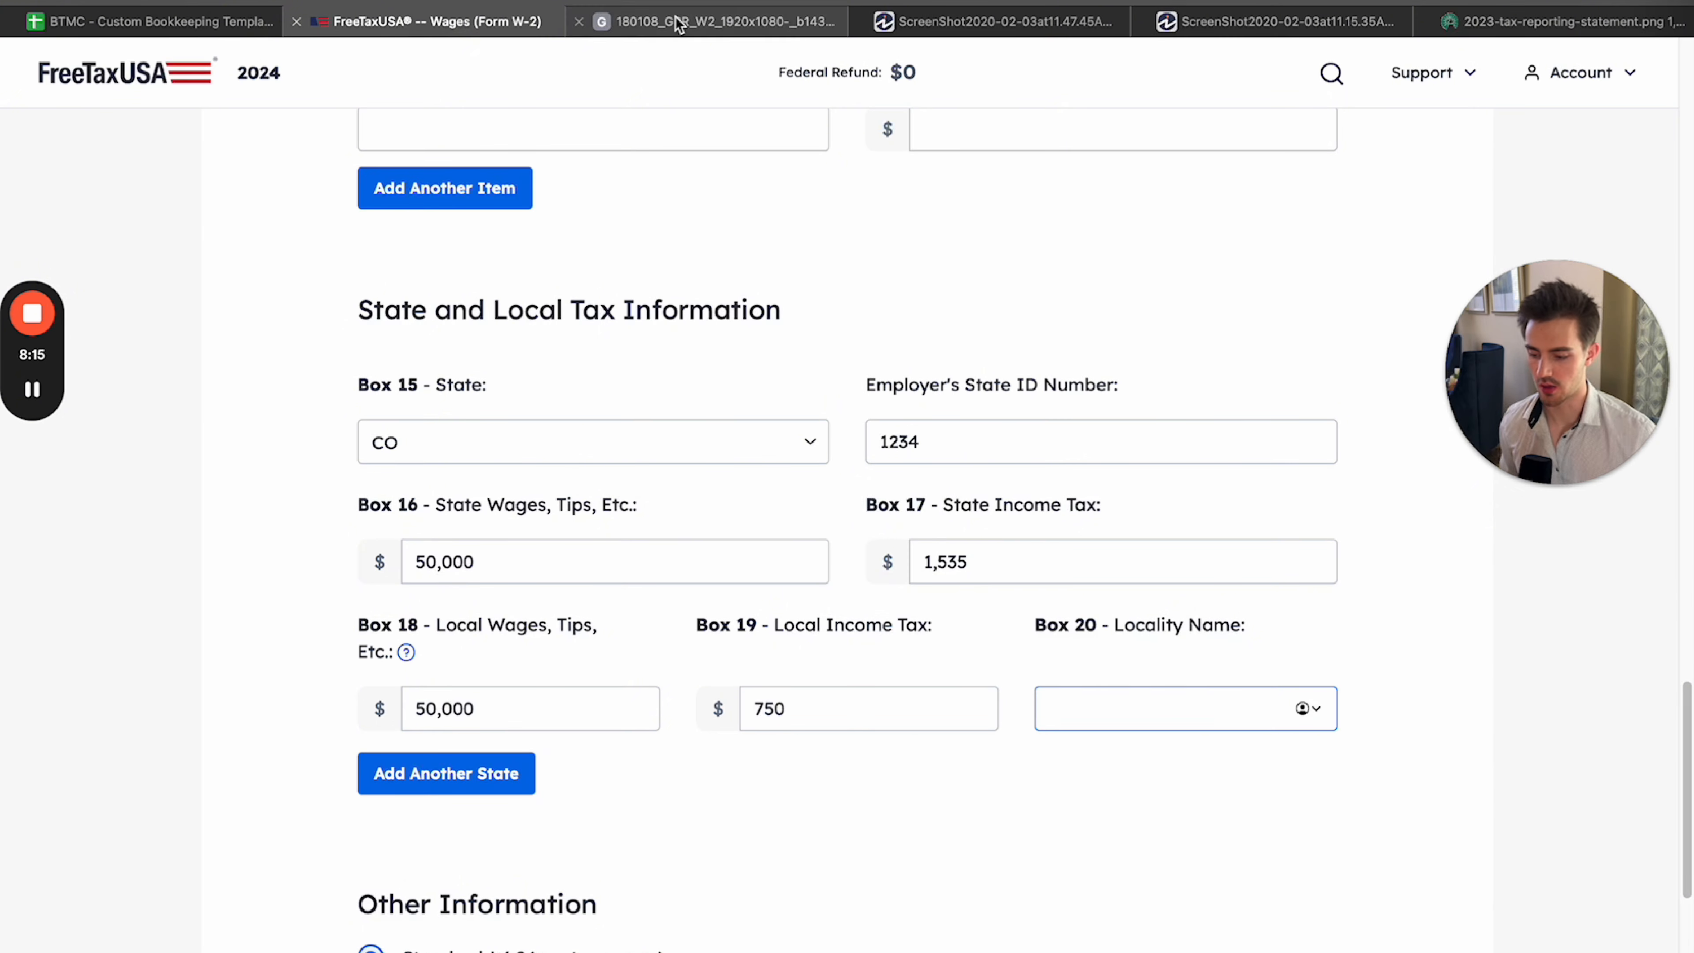
click(733, 21)
click(480, 22)
text(mu)
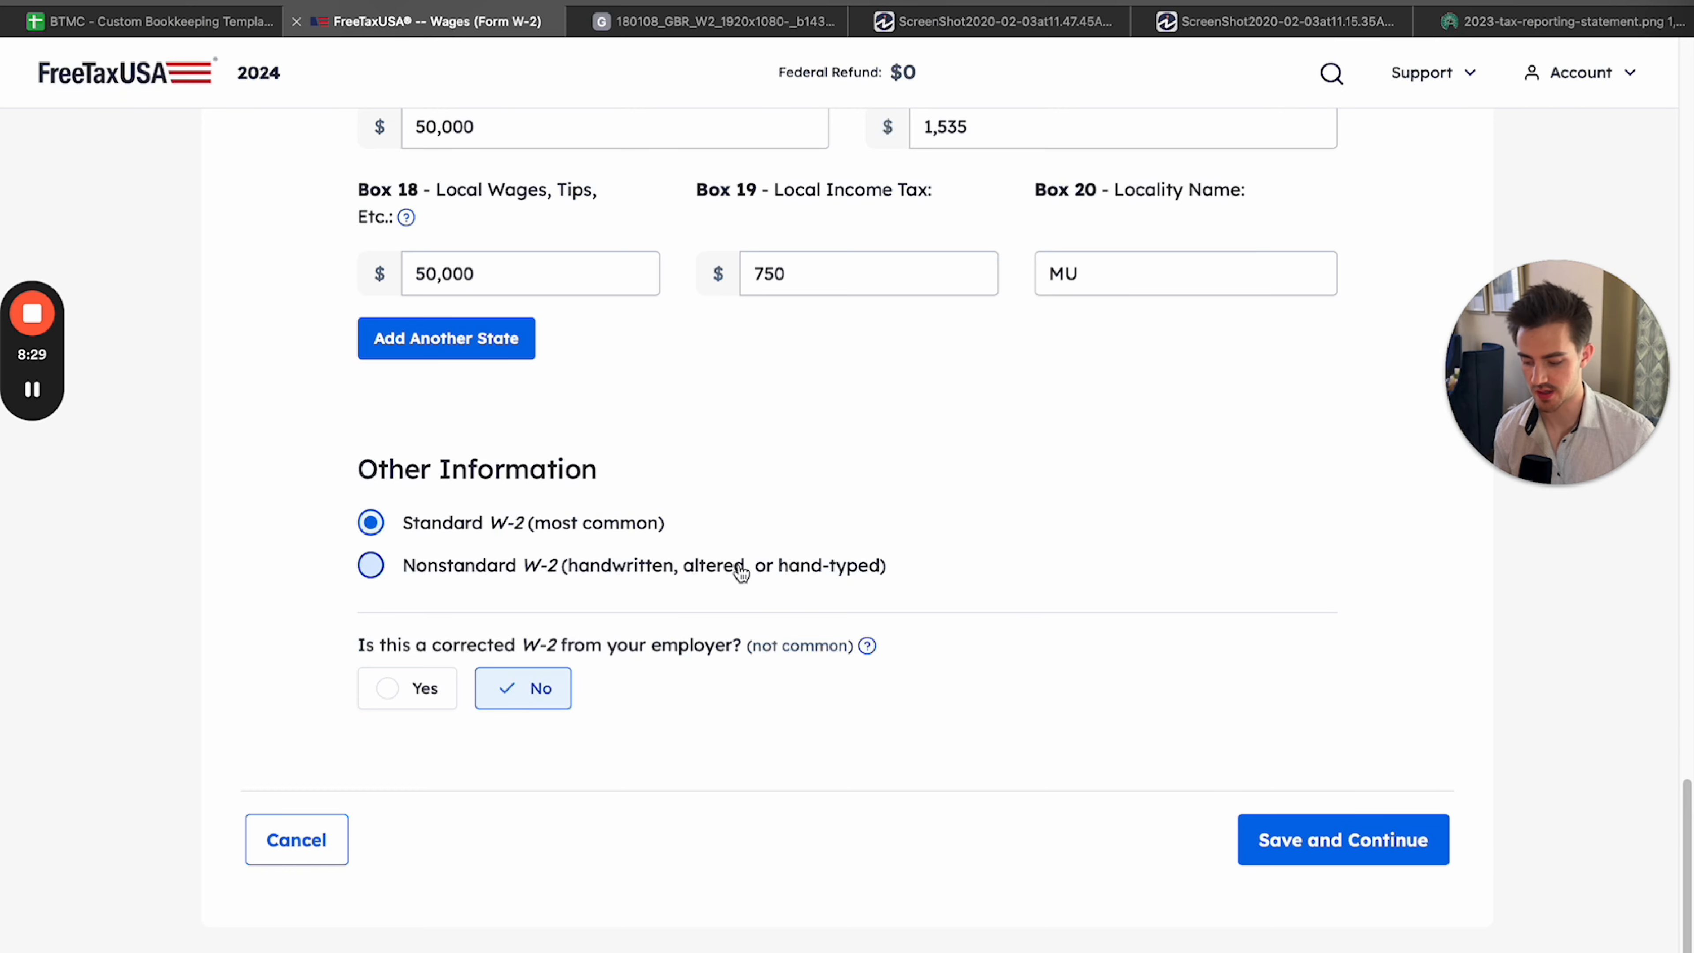
Mark the form as a Standard W-2, answer No to it being a corrected W-2, and save the entry to continue.
click(393, 687)
click(523, 688)
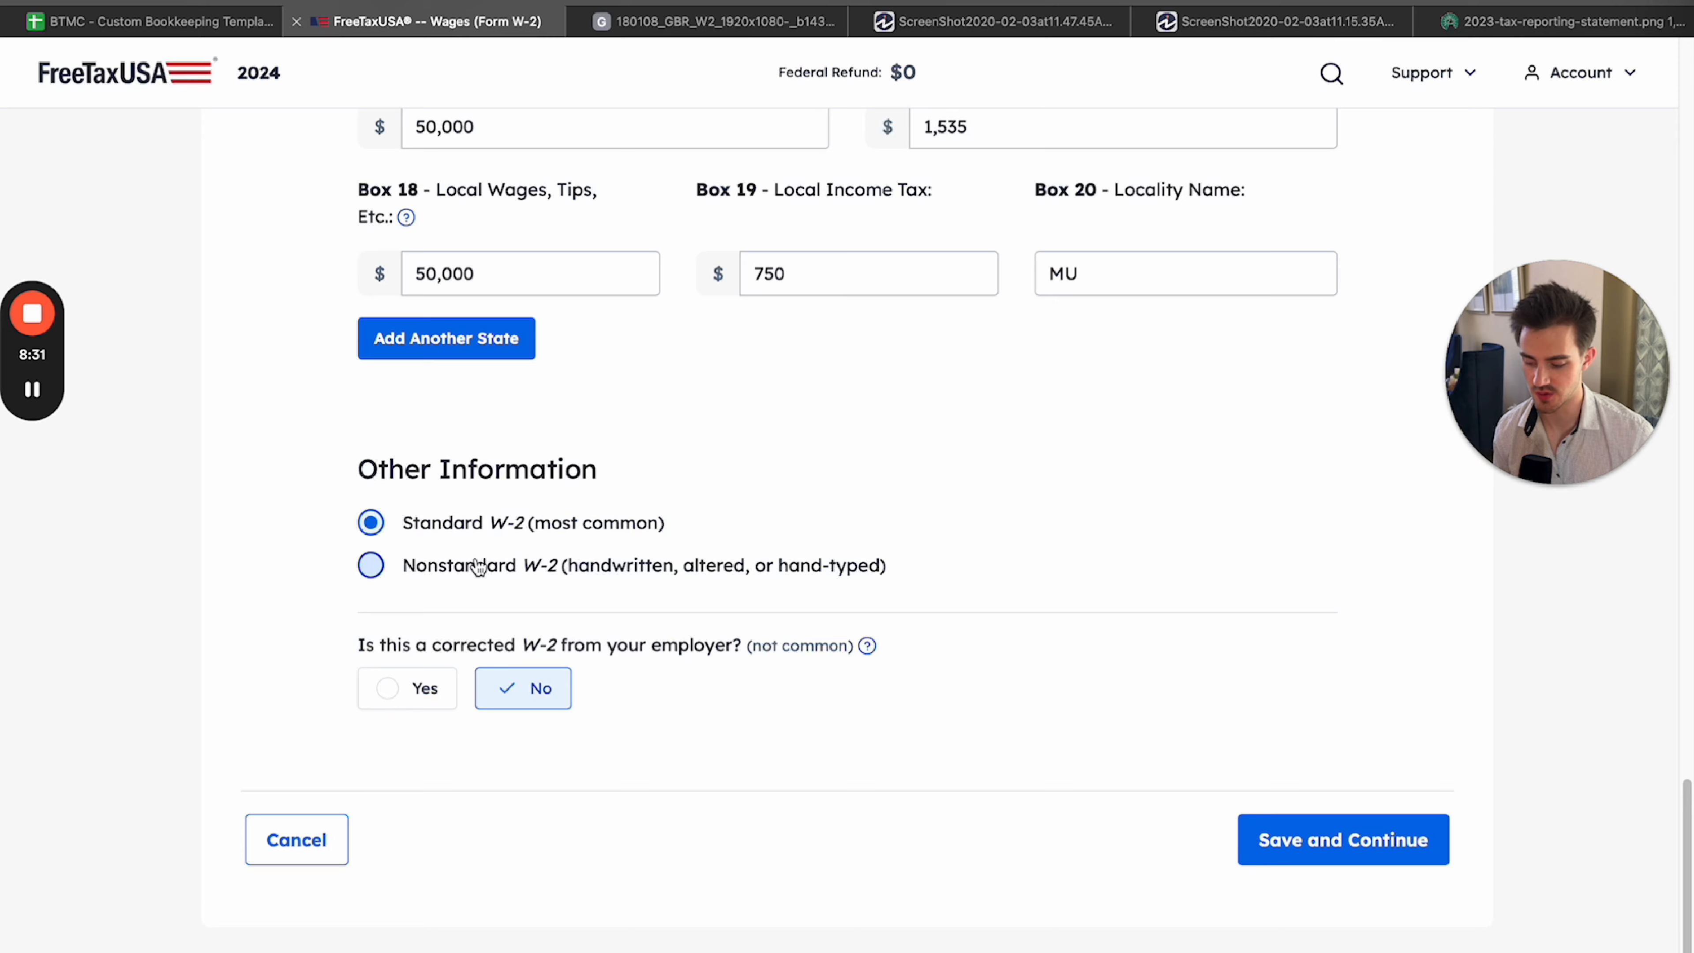
click(371, 565)
click(373, 525)
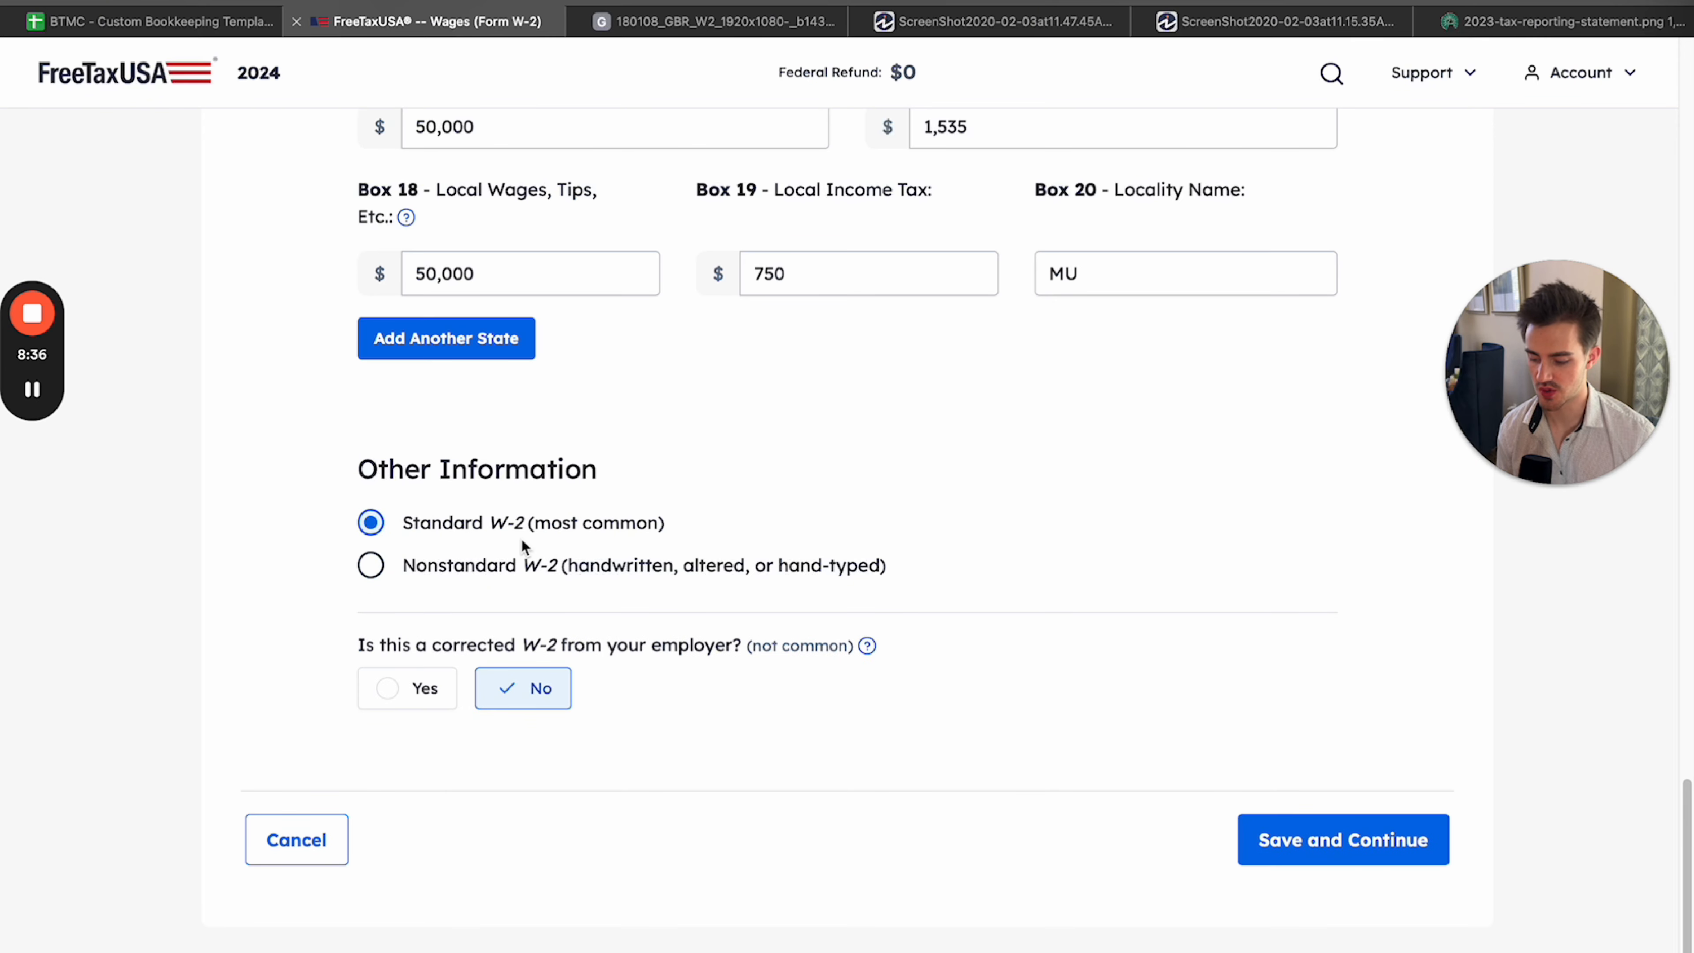
click(1344, 841)
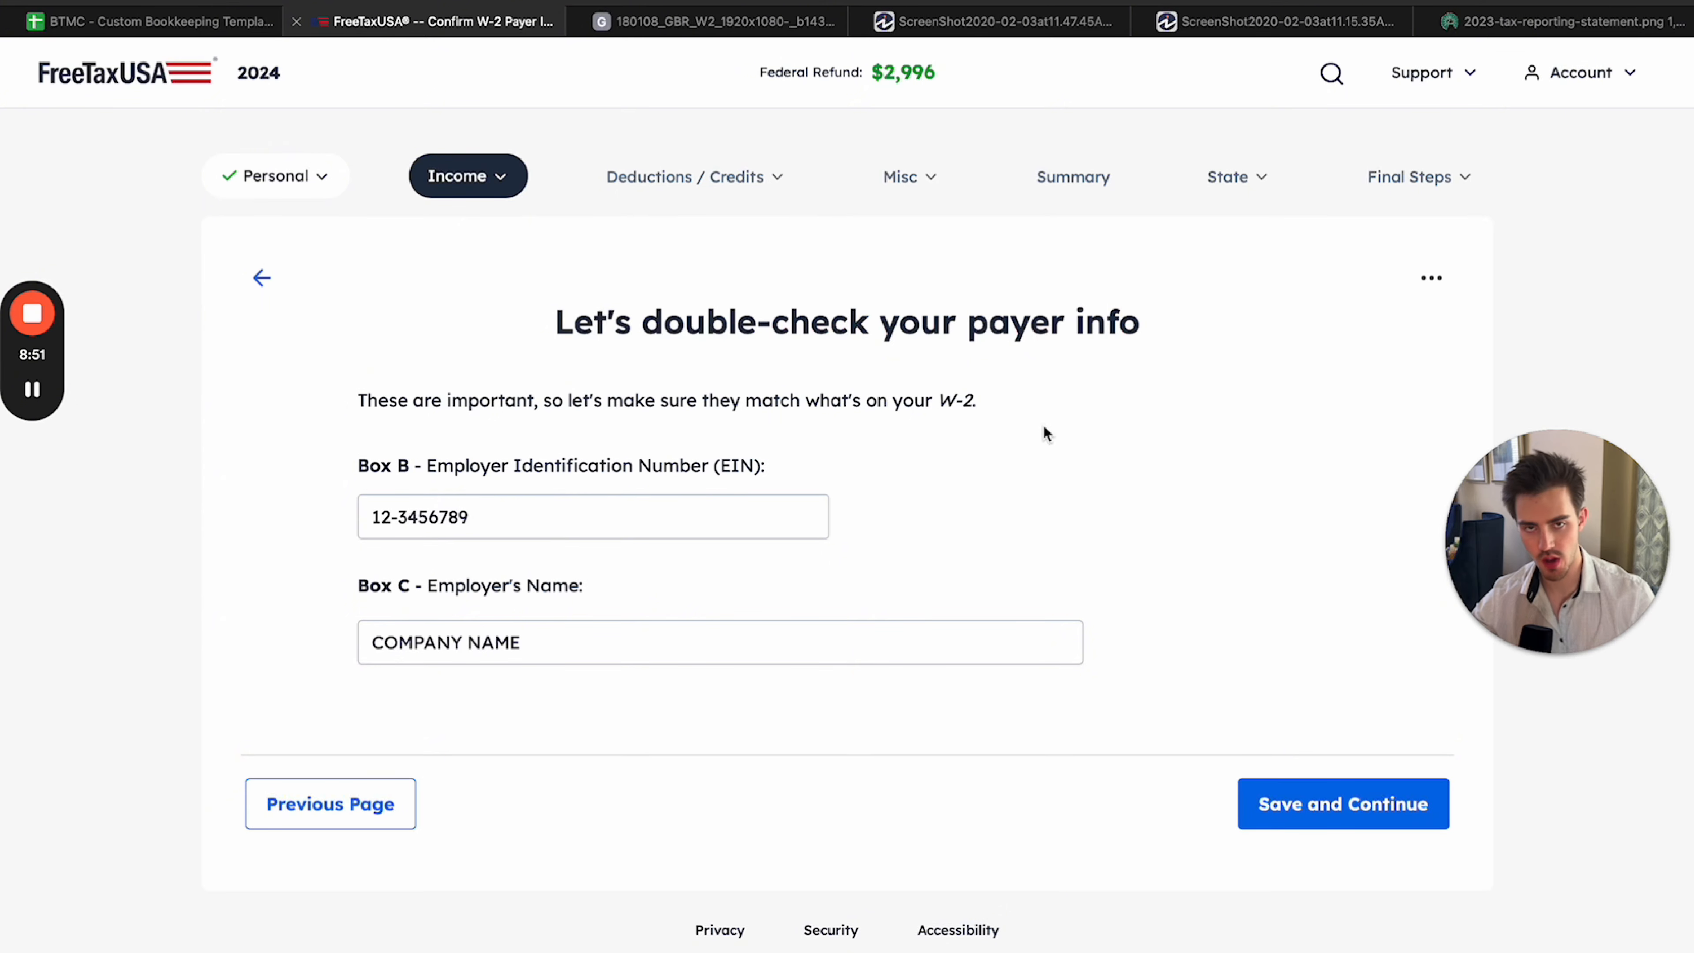
Compare the employer identification number on the payer info page with Box b of the sample W-2.
click(430, 519)
click(671, 21)
click(544, 27)
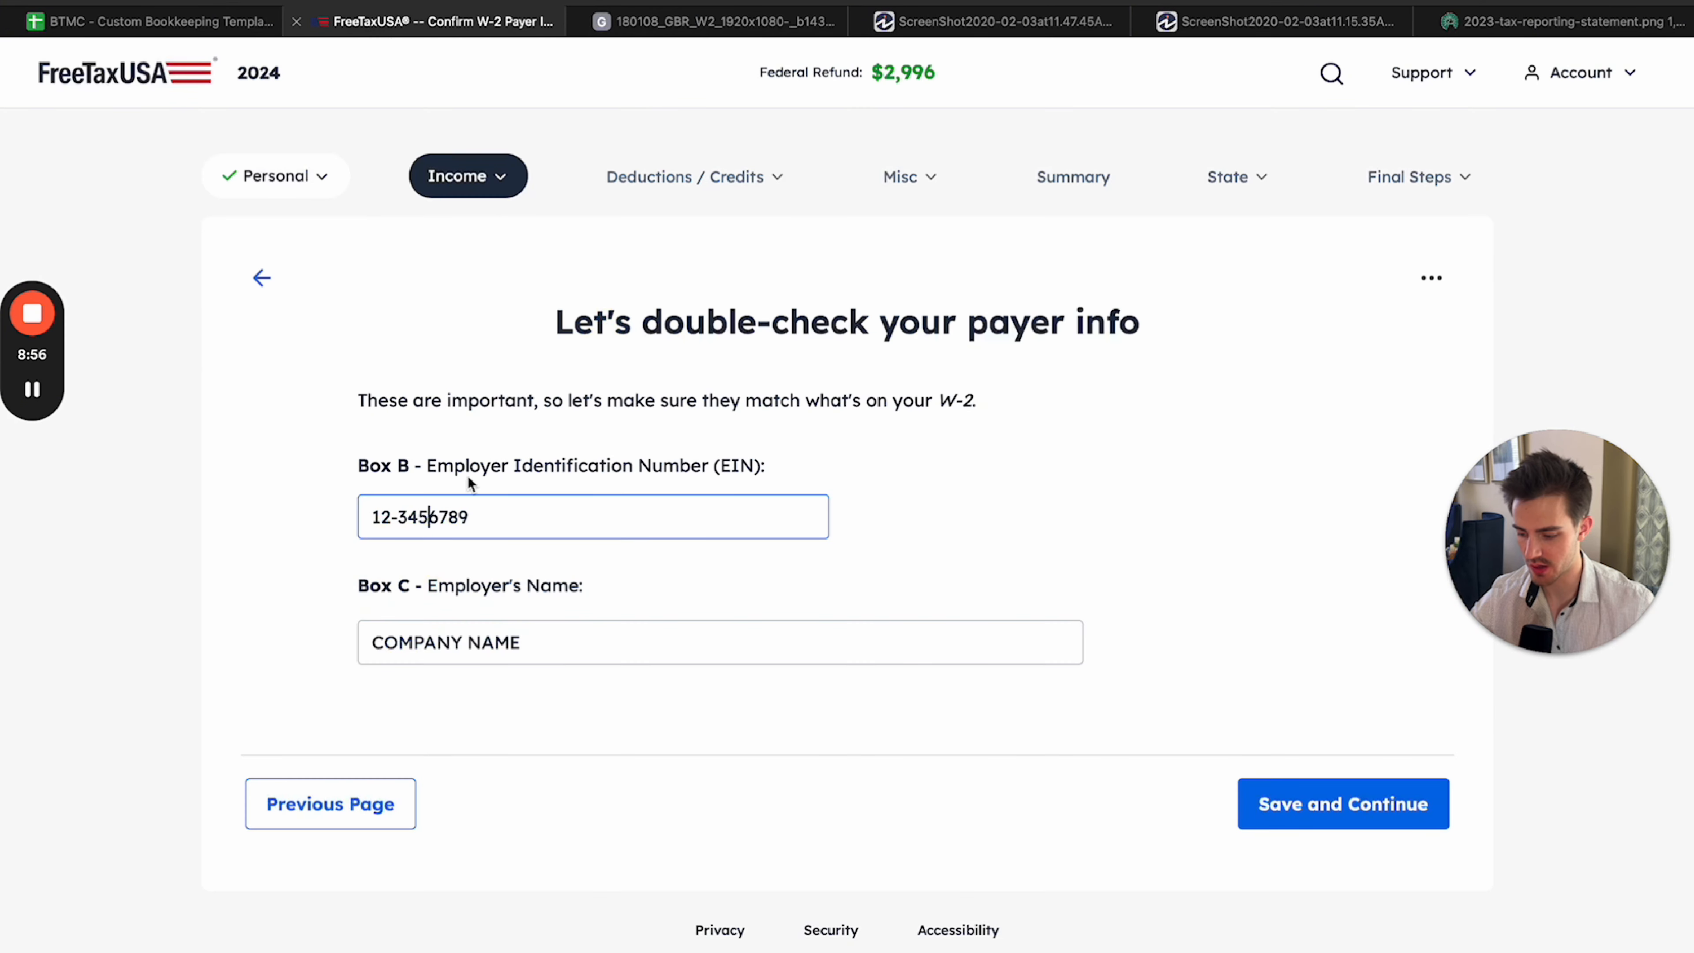
Compare the employer's name on the payer info page with Box c of the sample W-2.
click(514, 642)
click(681, 23)
click(437, 23)
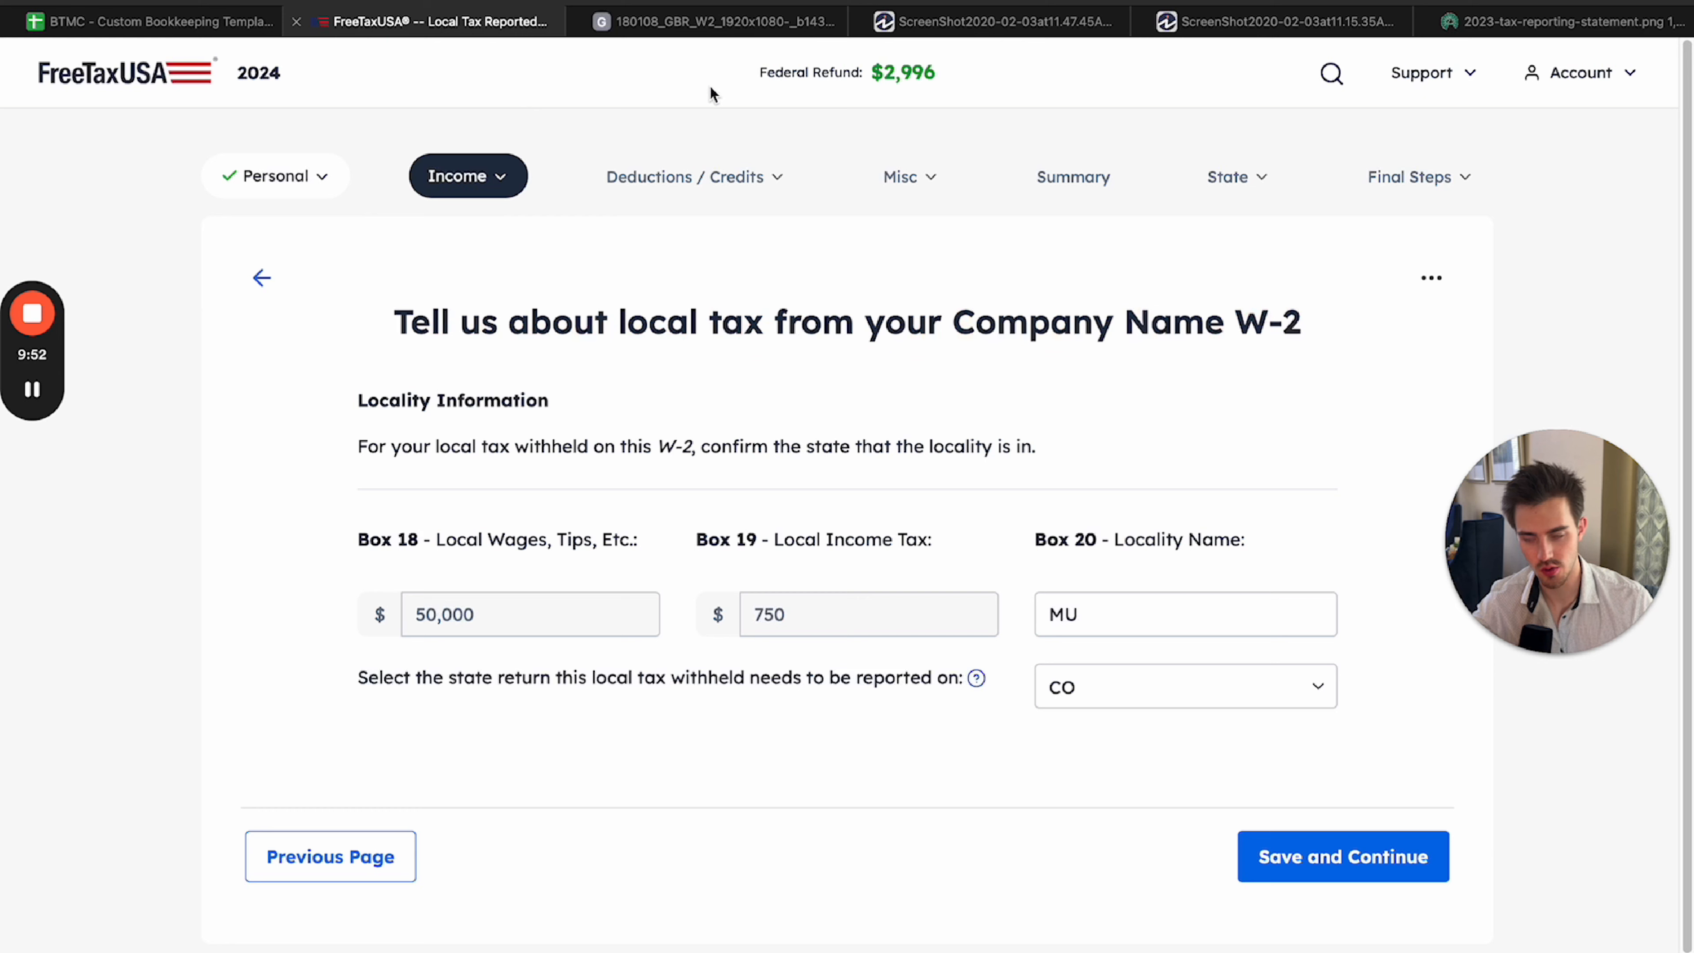
Check the local tax details in Boxes 18 to 20 on the sample W-2 against the locality page.
click(697, 28)
click(1348, 746)
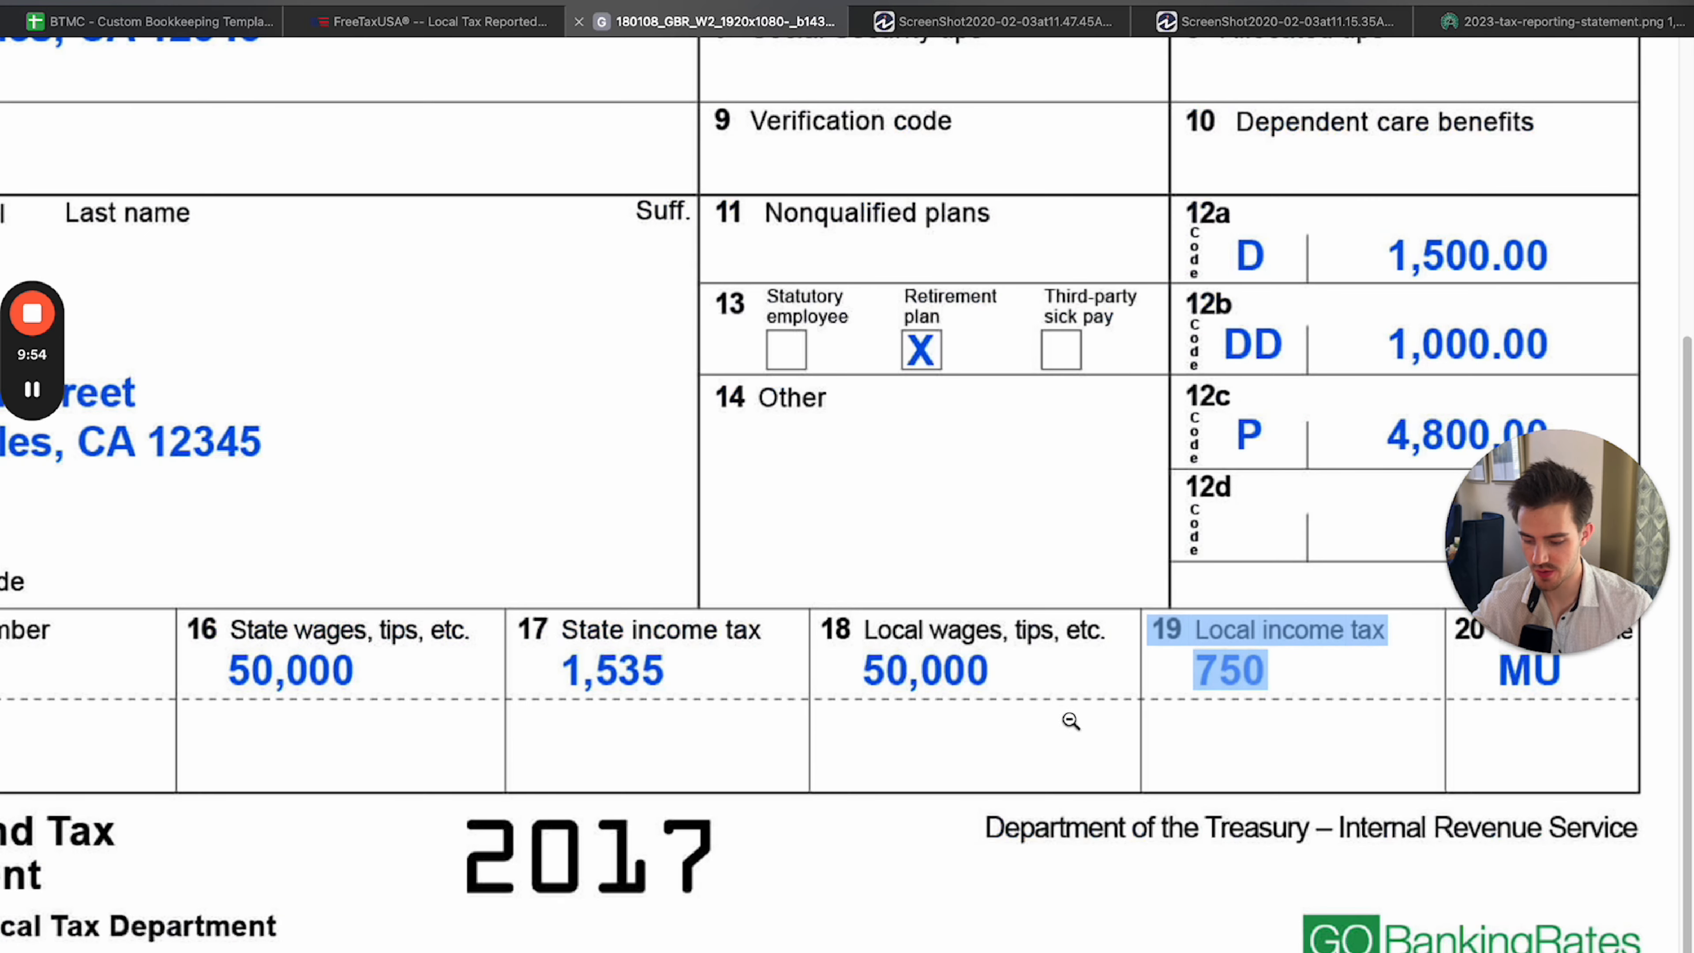
drag(1070, 717, 1054, 673)
click(1133, 759)
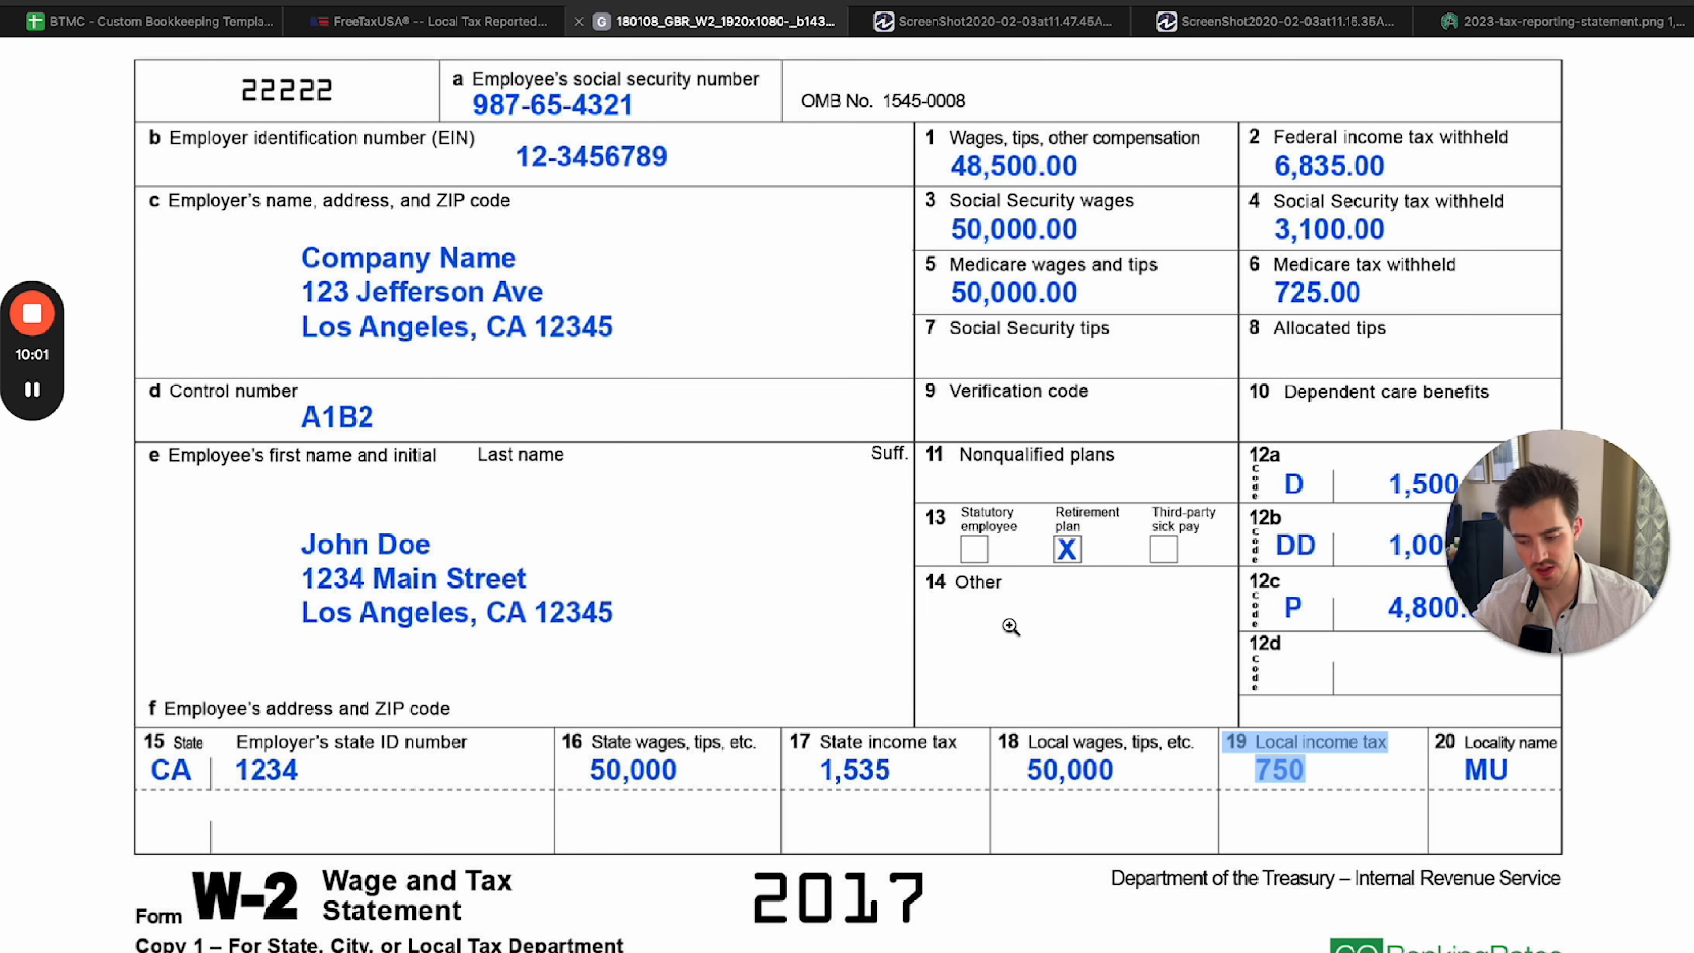
click(434, 23)
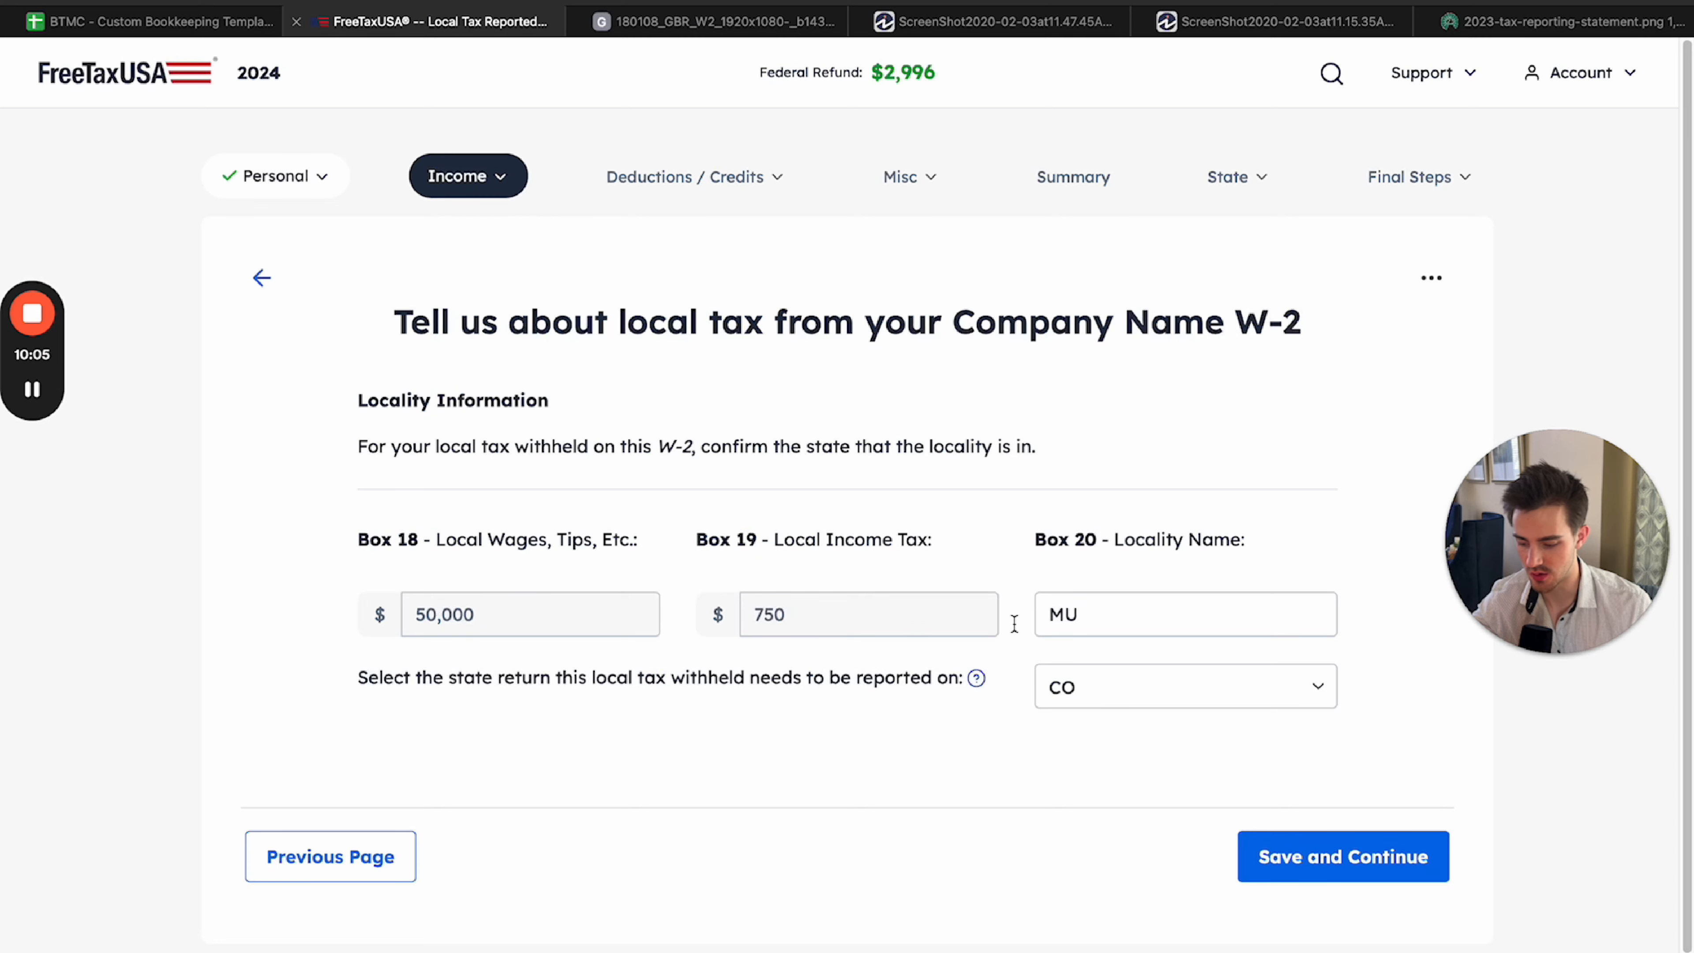
Keep CO as the state return for reporting the local tax withheld and save the locality information.
click(1121, 702)
click(1118, 688)
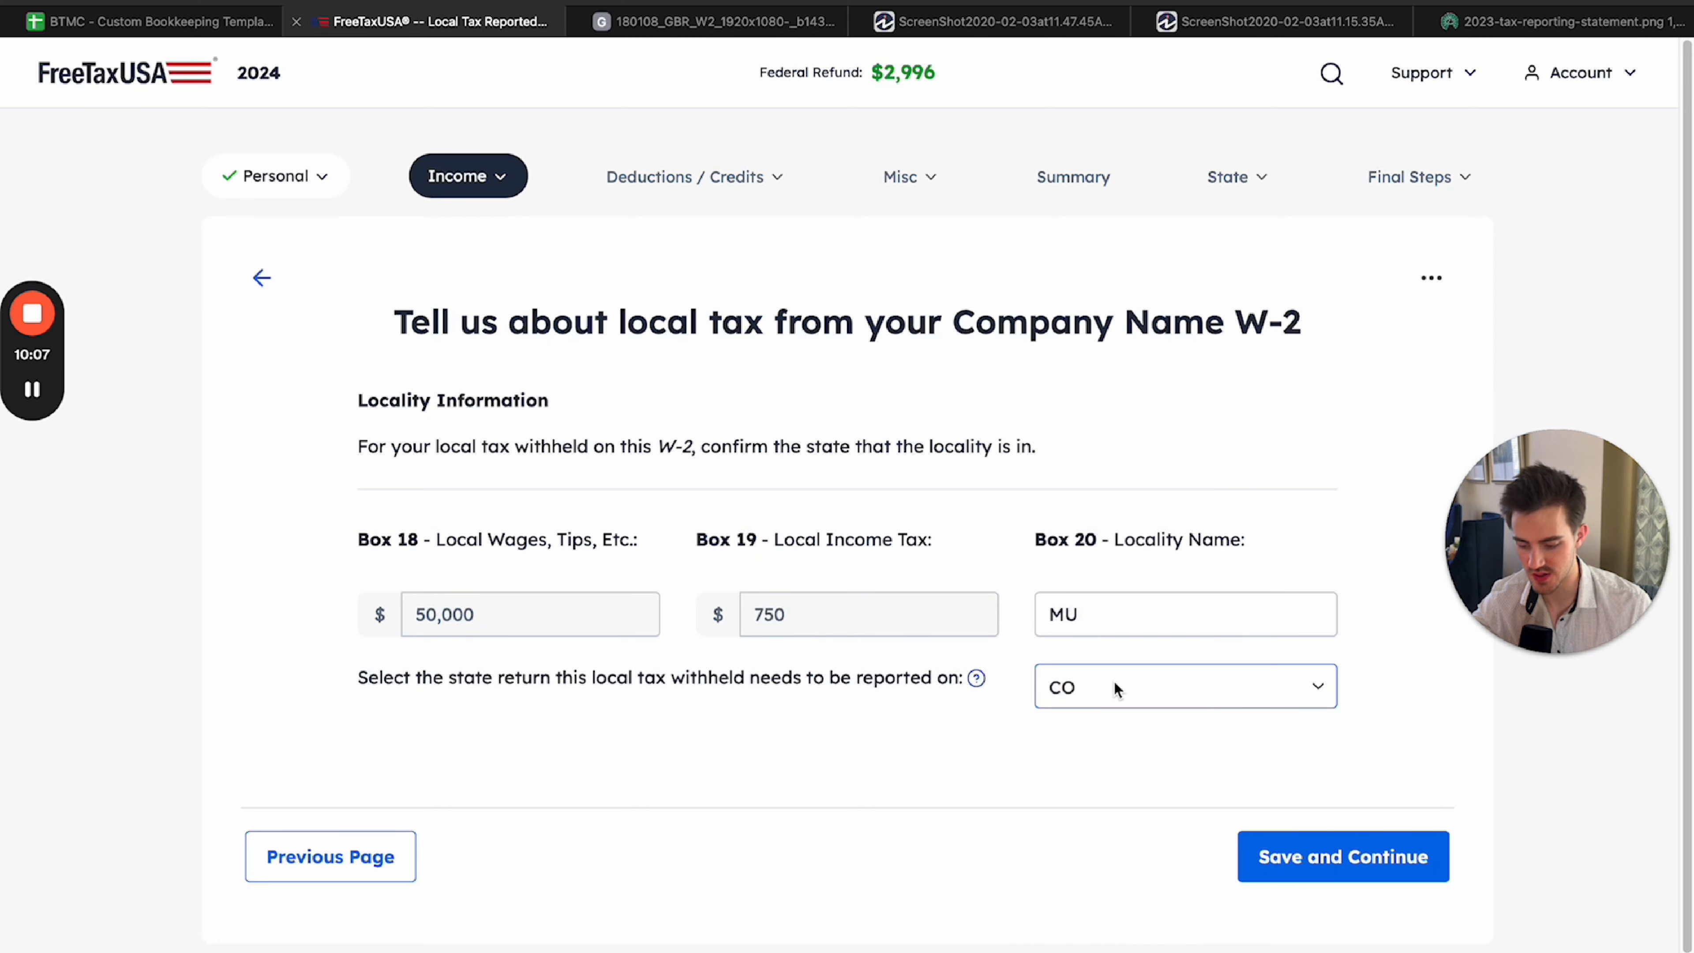
click(1119, 688)
click(1110, 691)
click(1116, 694)
click(1115, 694)
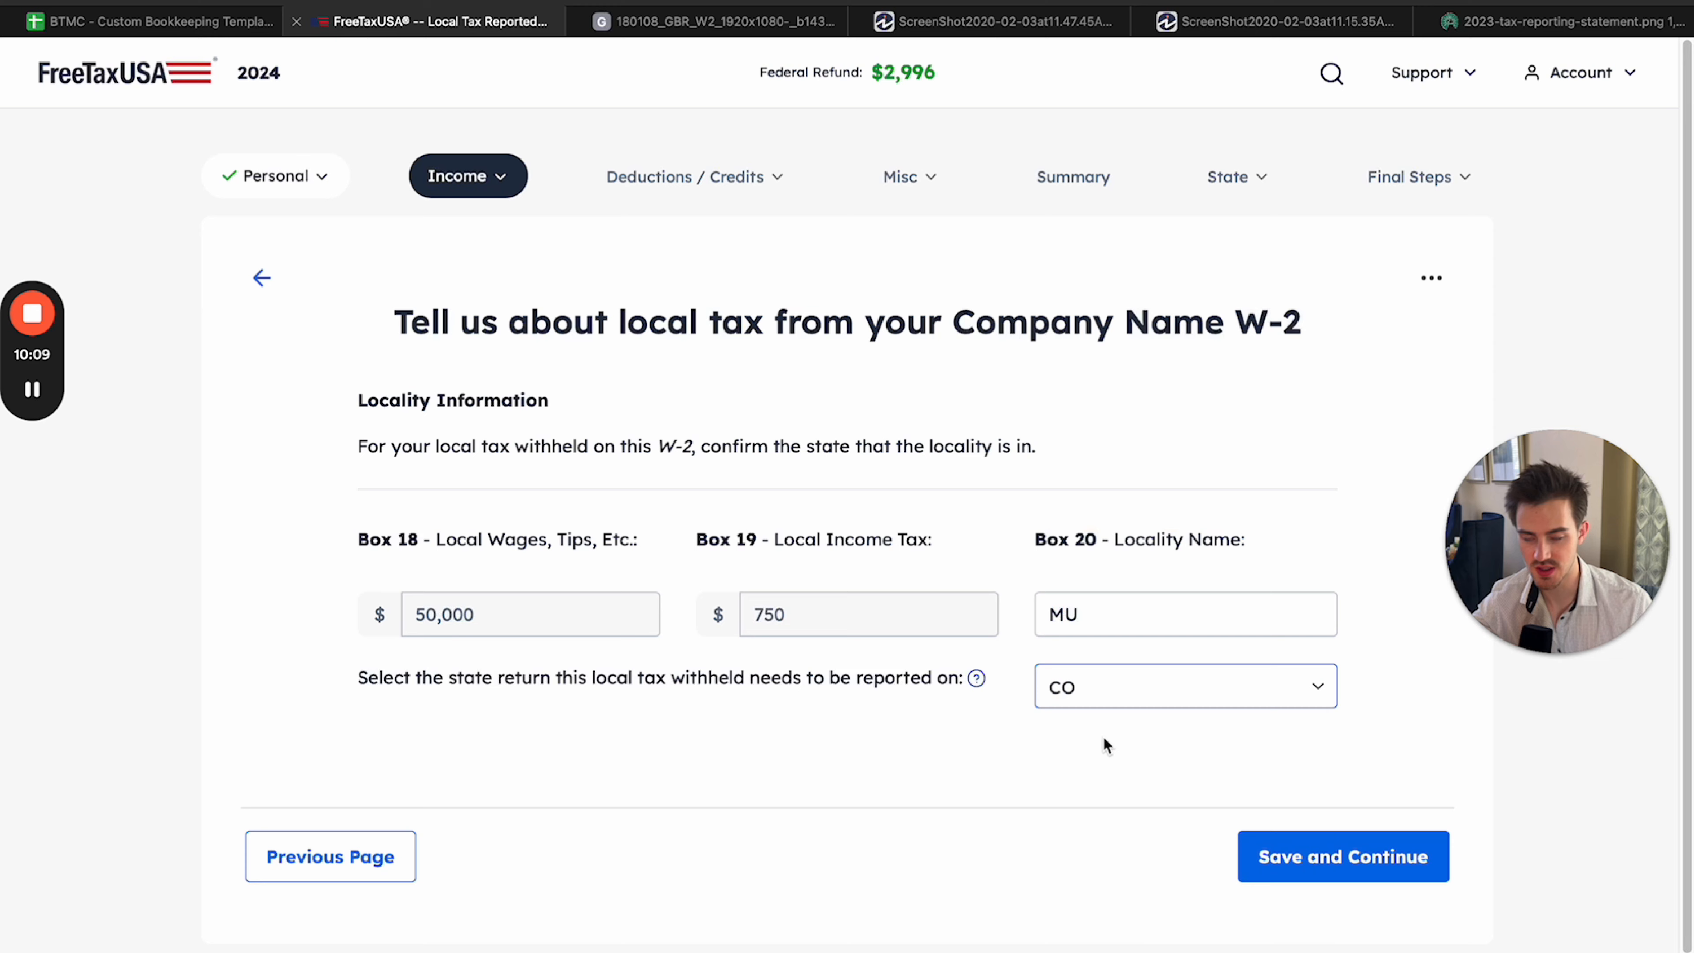
click(1010, 746)
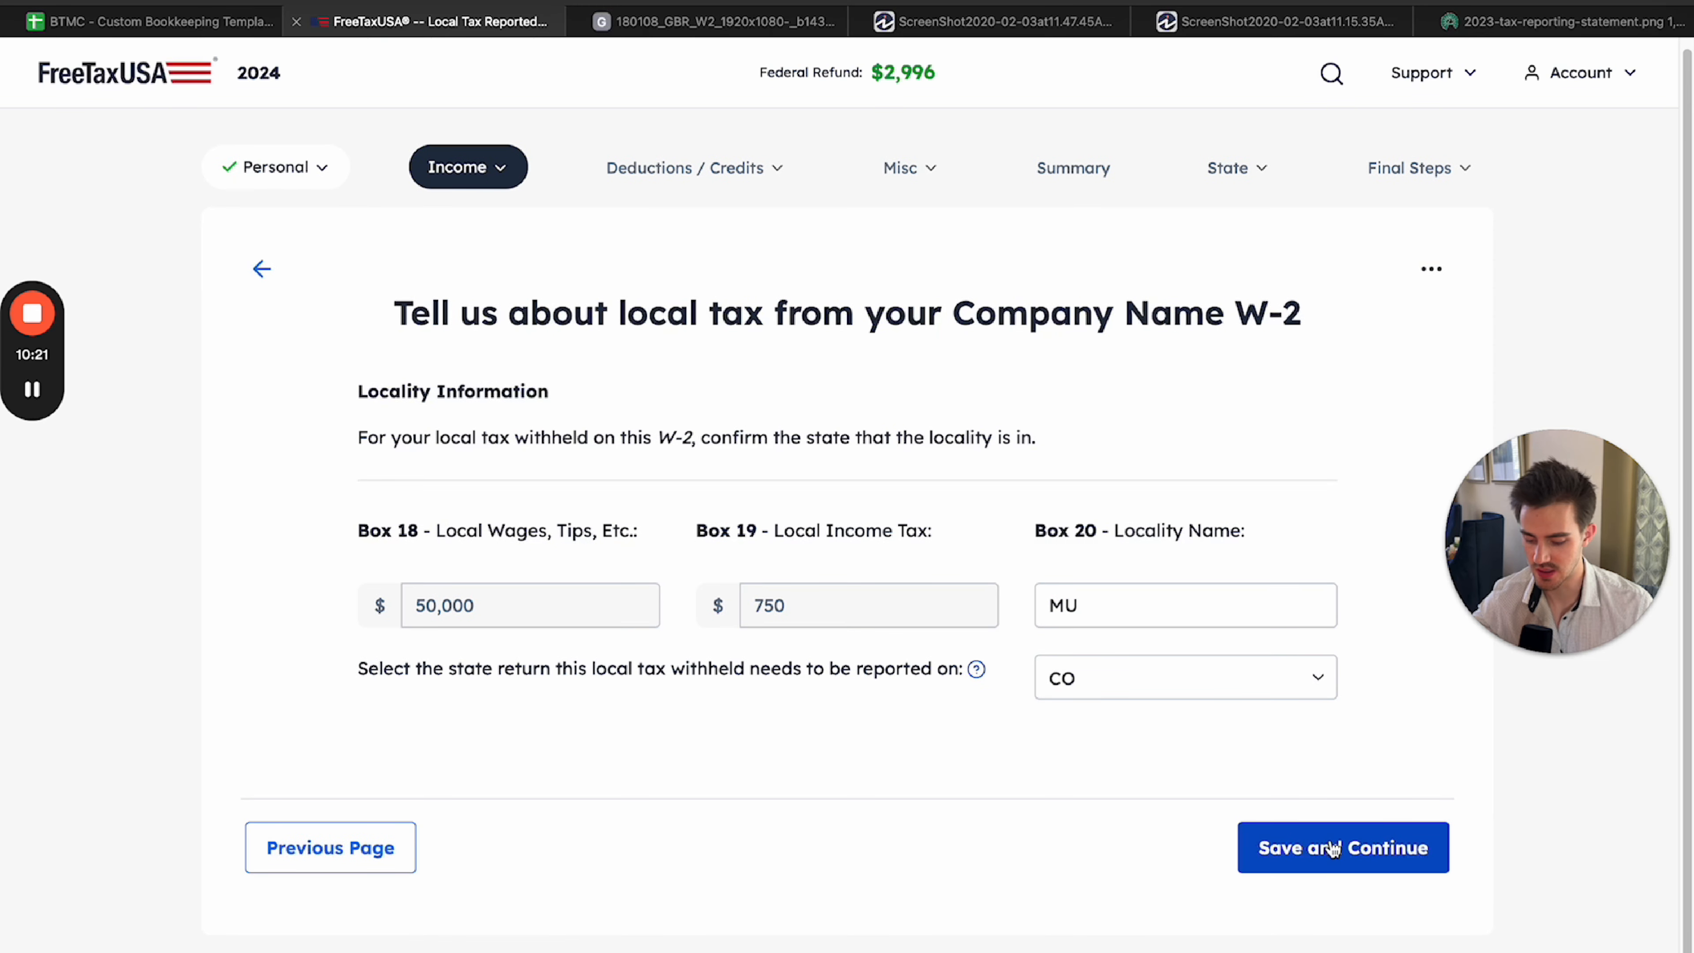
click(1332, 849)
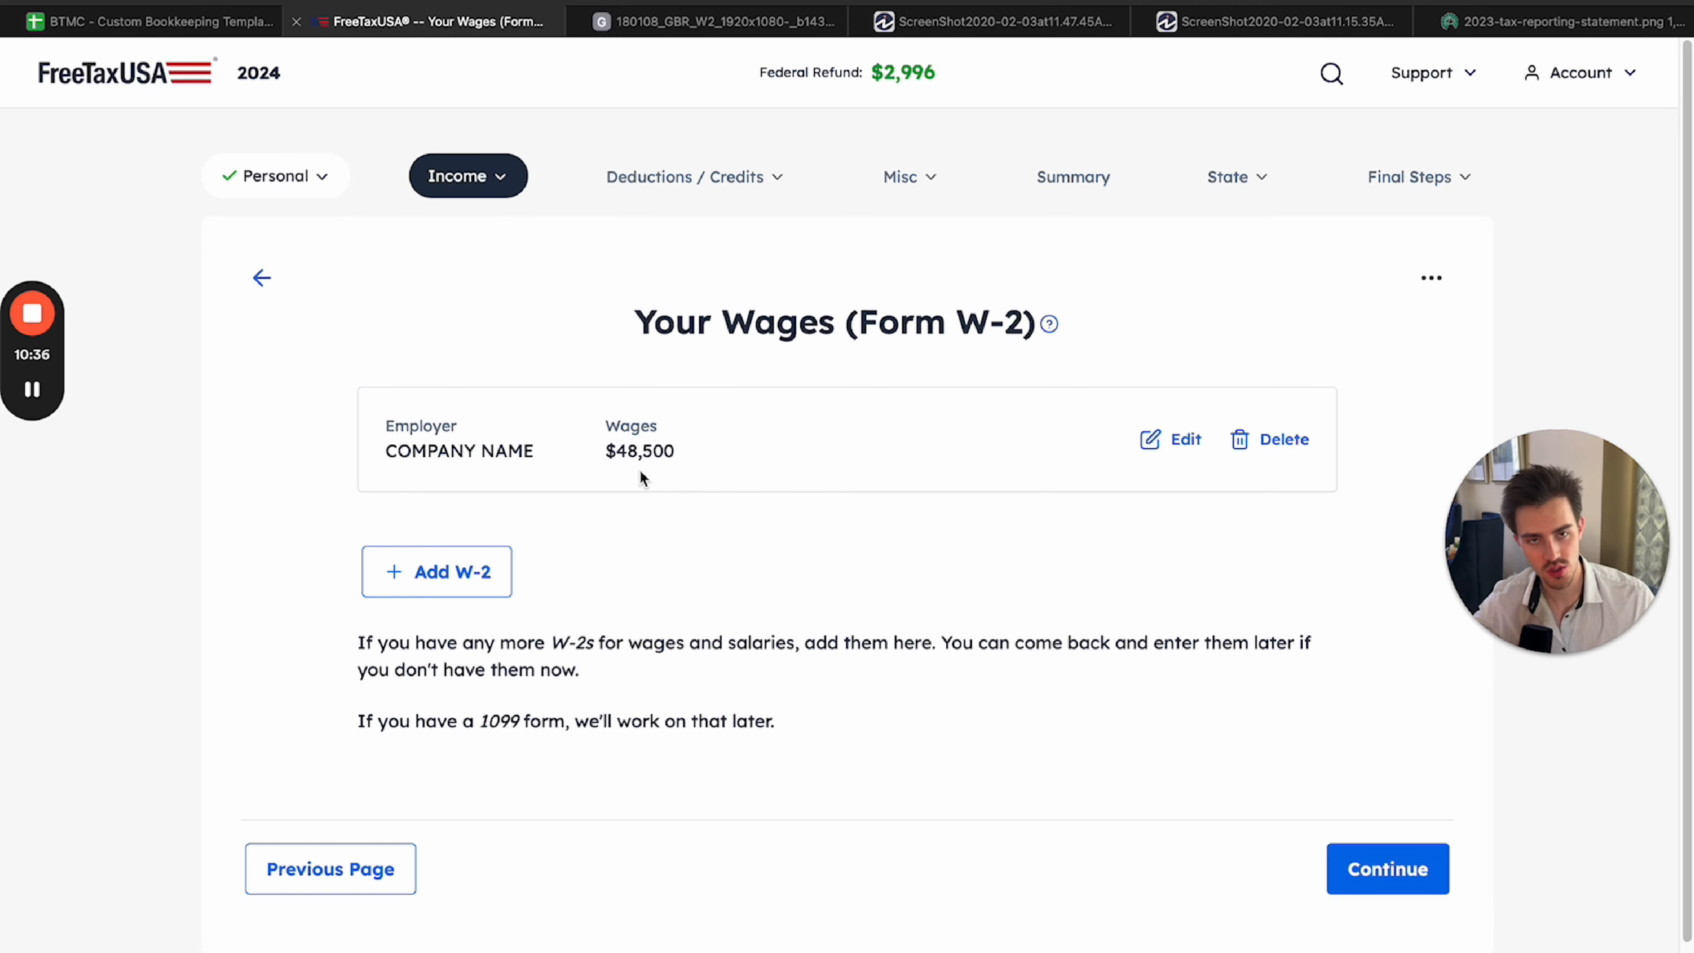
click(408, 577)
scroll(707, 534, down, 4)
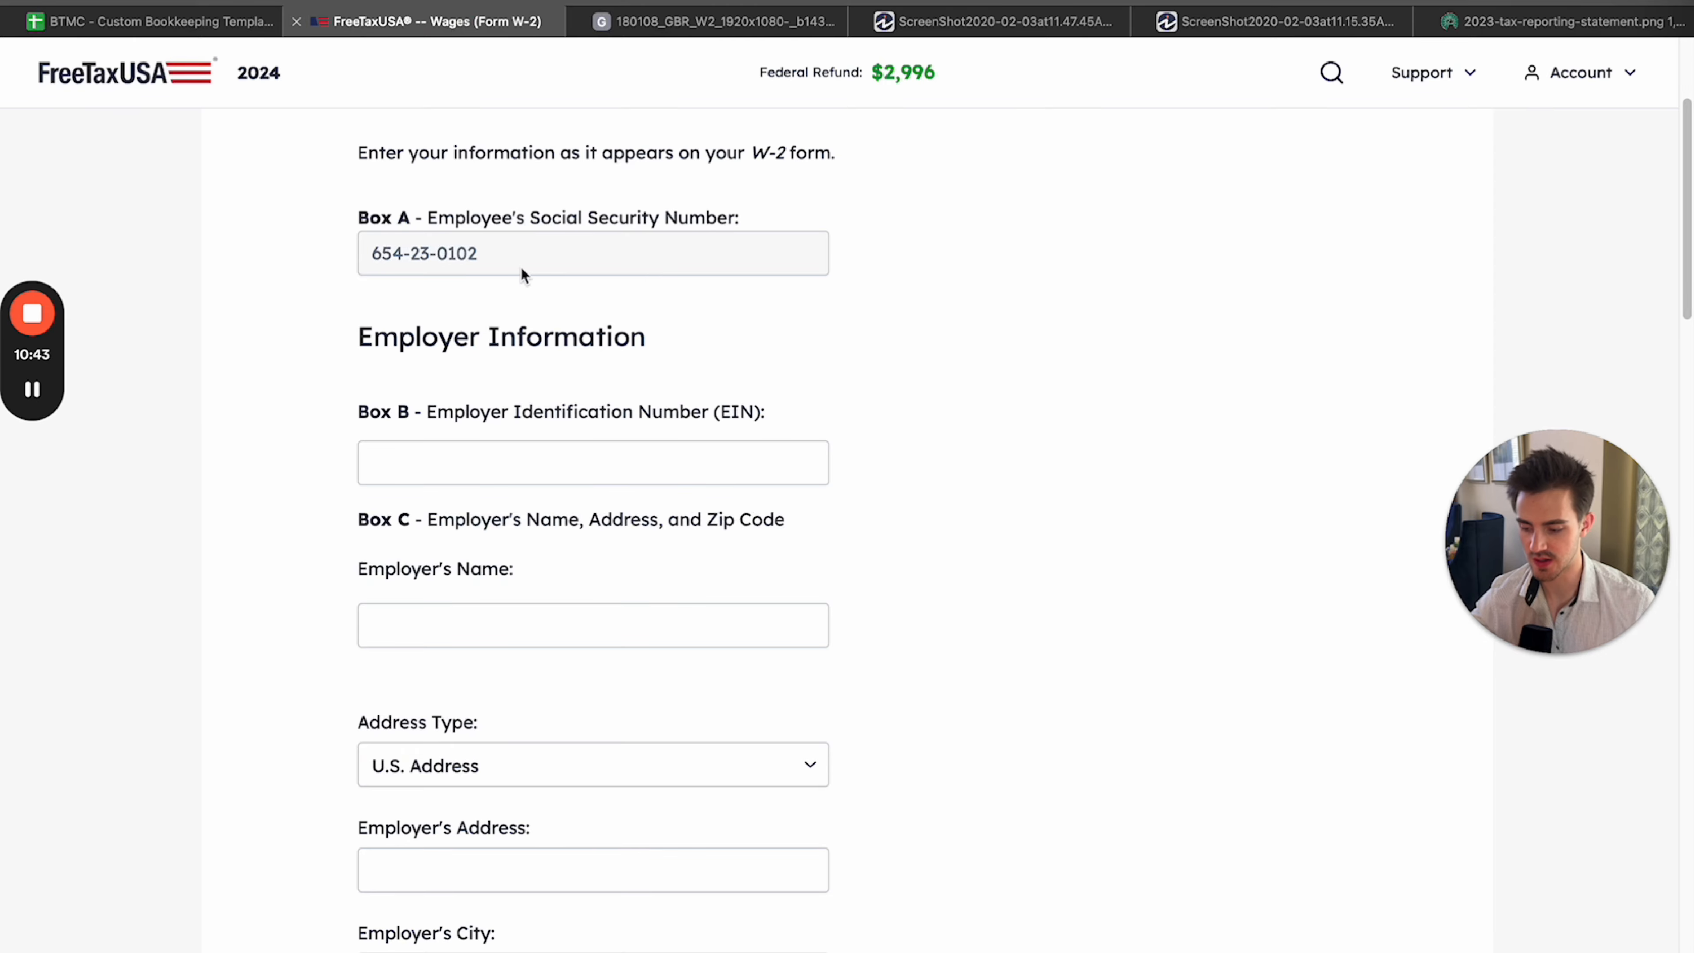
scroll(553, 618, down, 5)
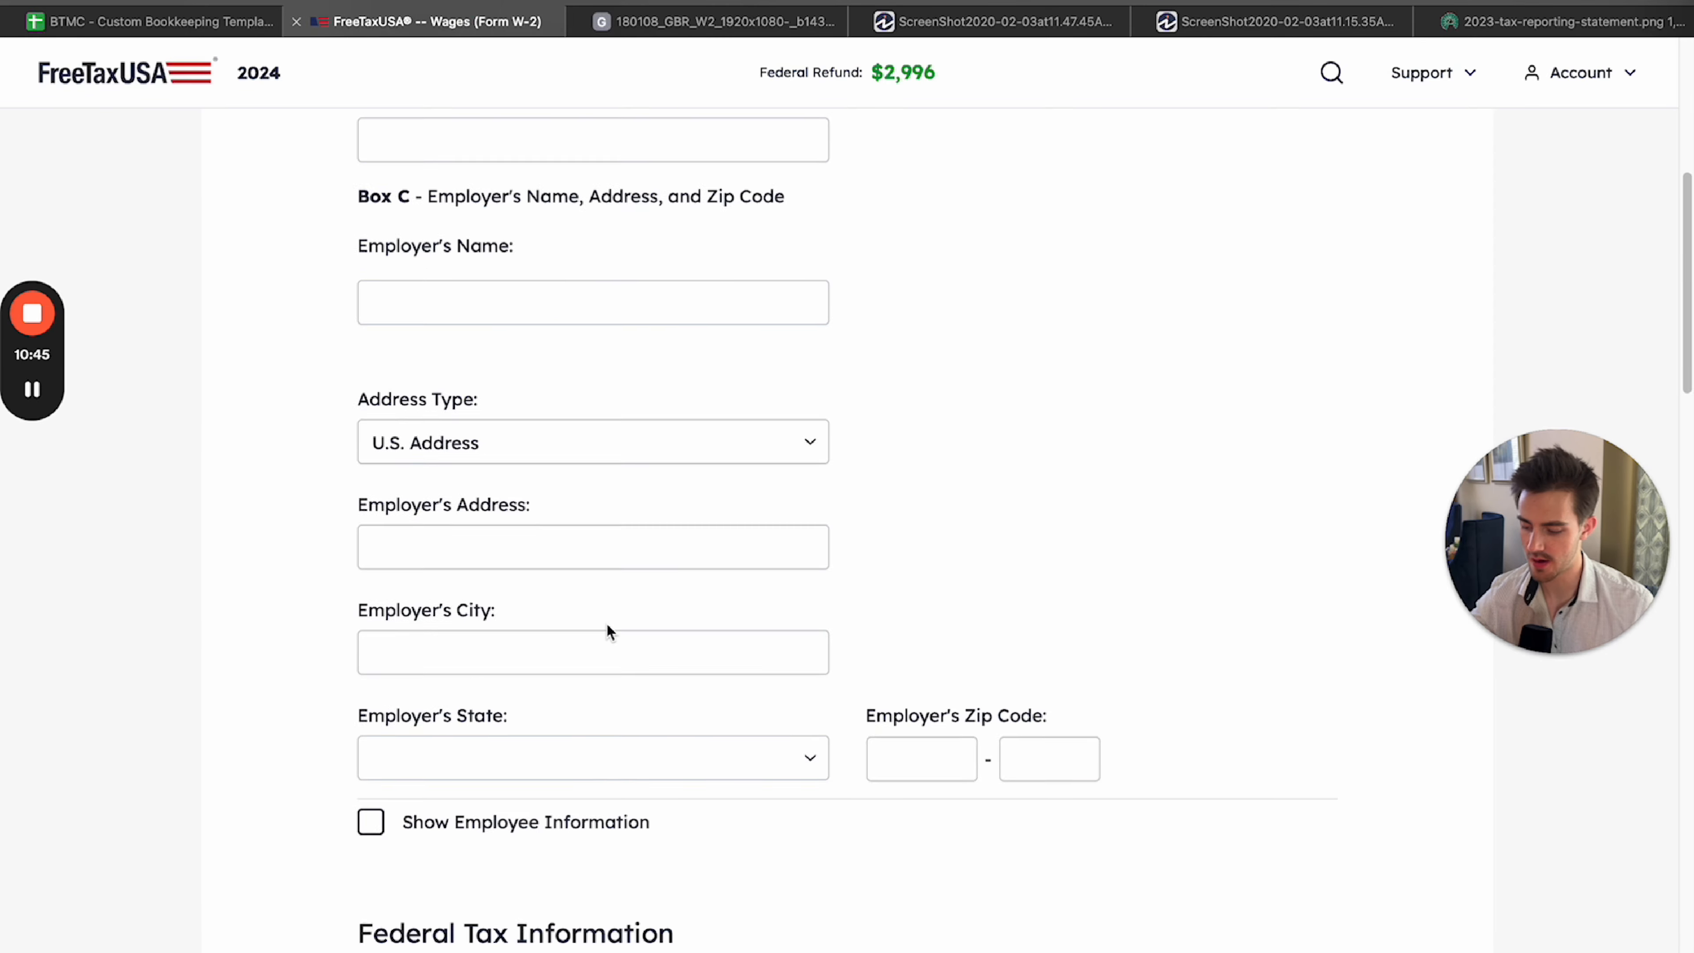
click(667, 21)
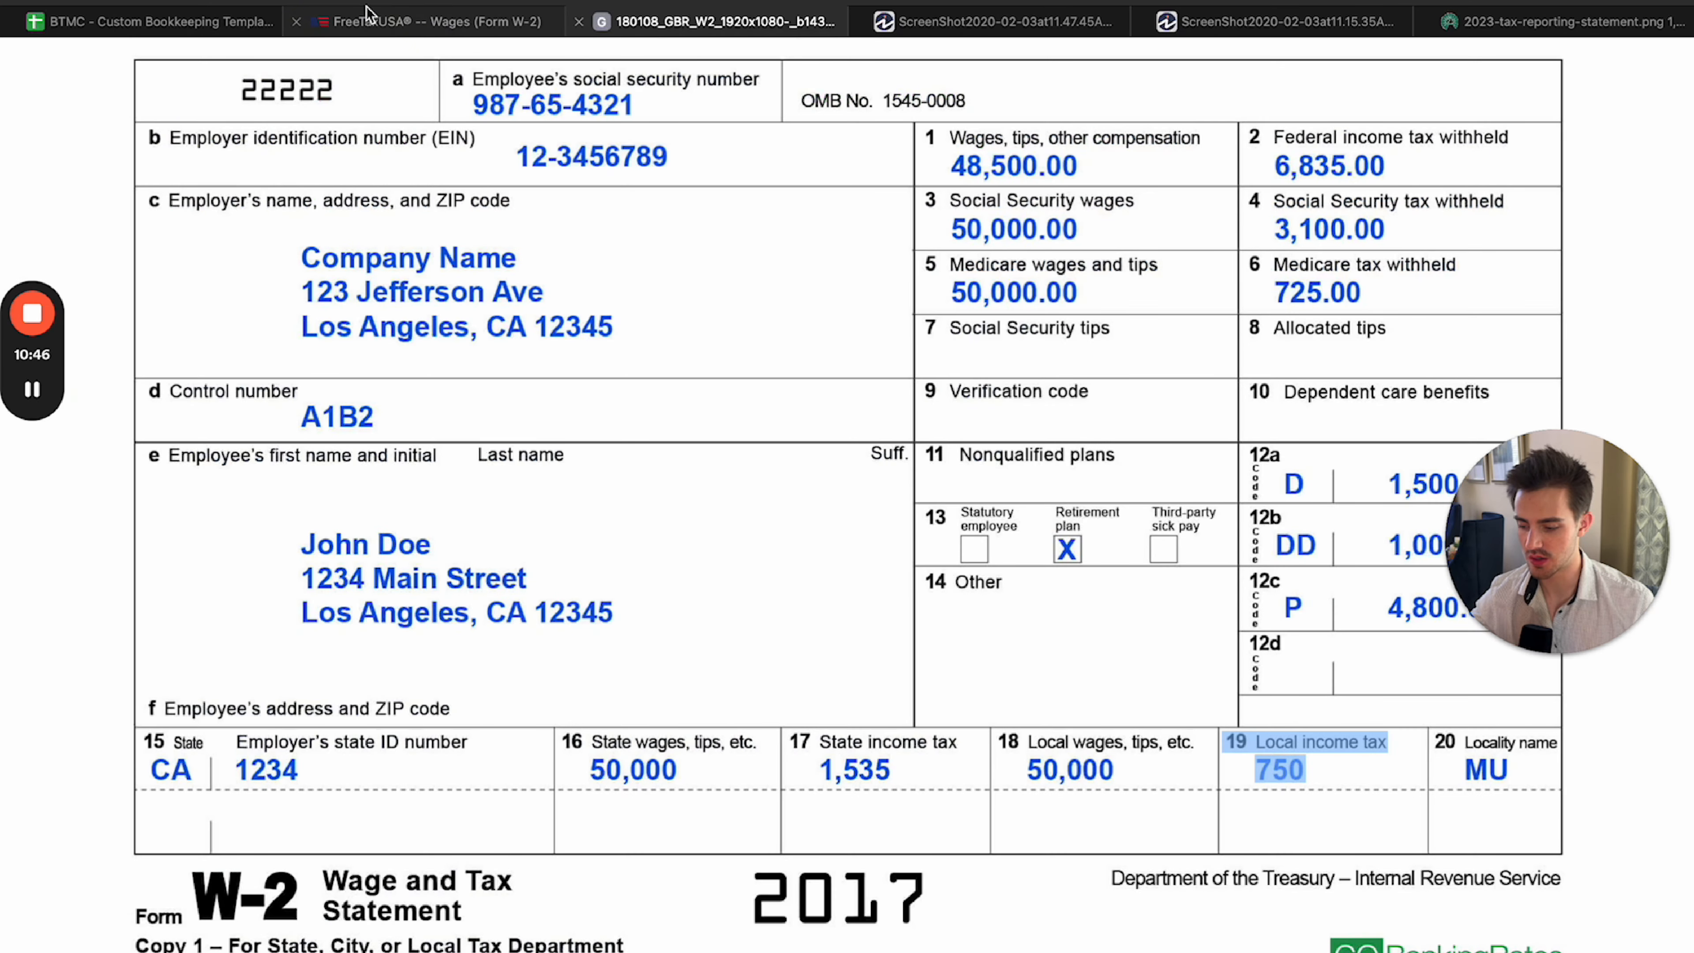
click(432, 21)
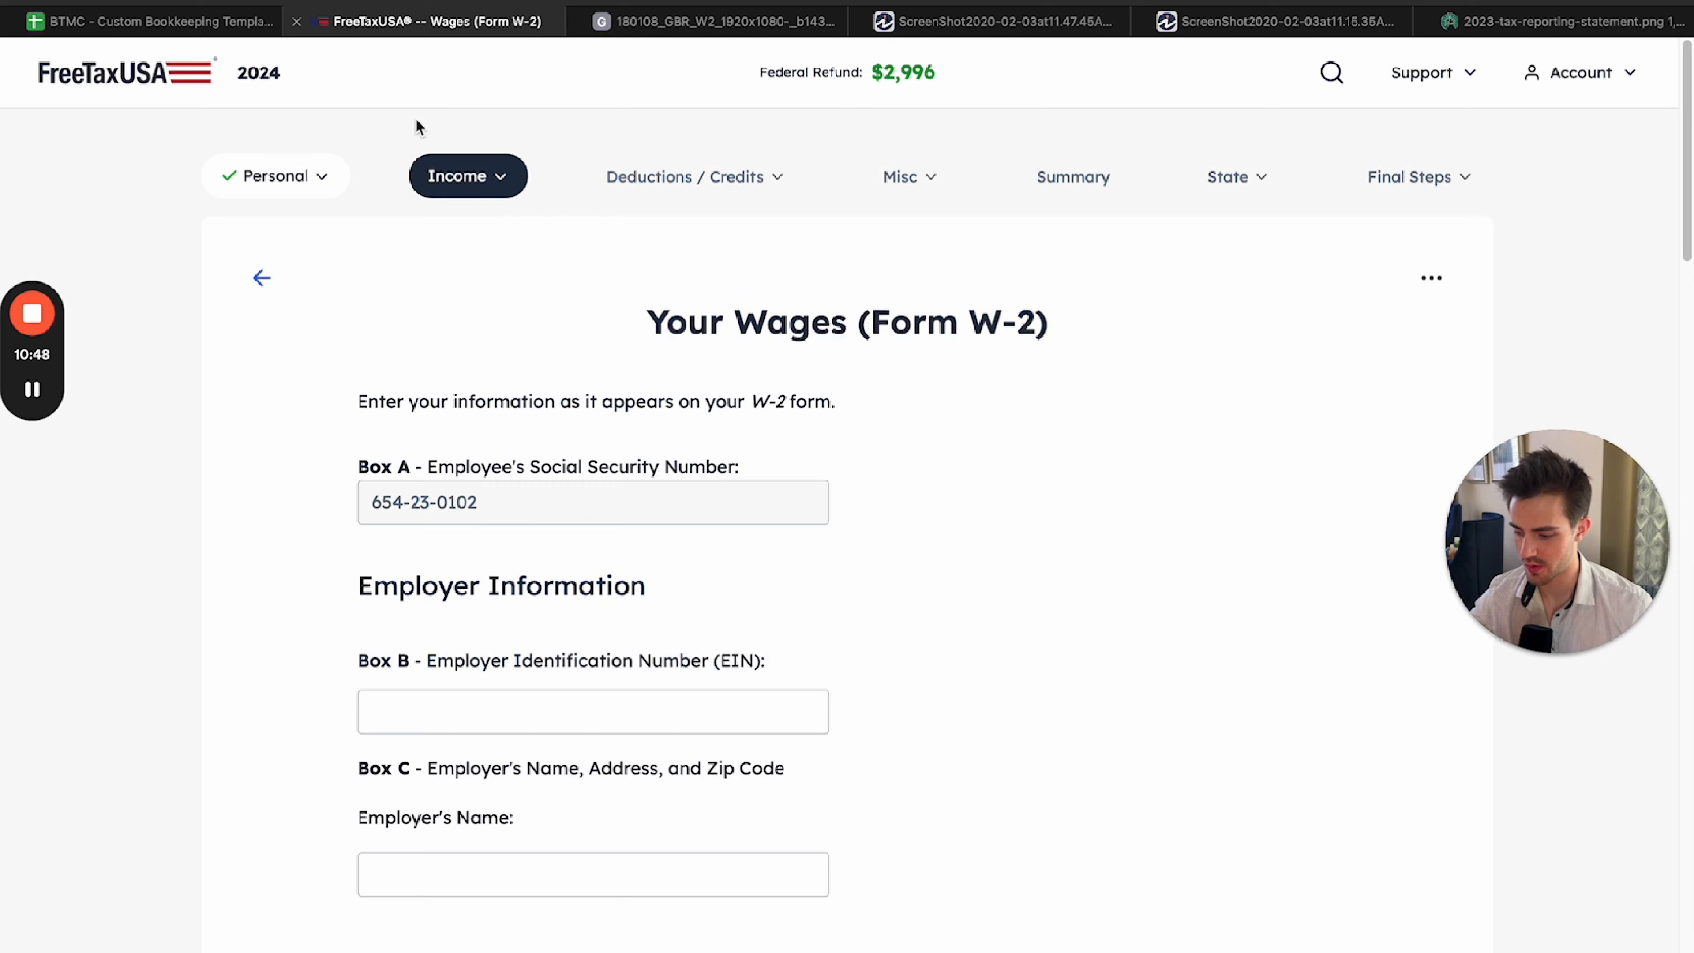
click(262, 278)
Continue from the W-2 wages summary to the Your Income page and look over its income categories.
click(1372, 858)
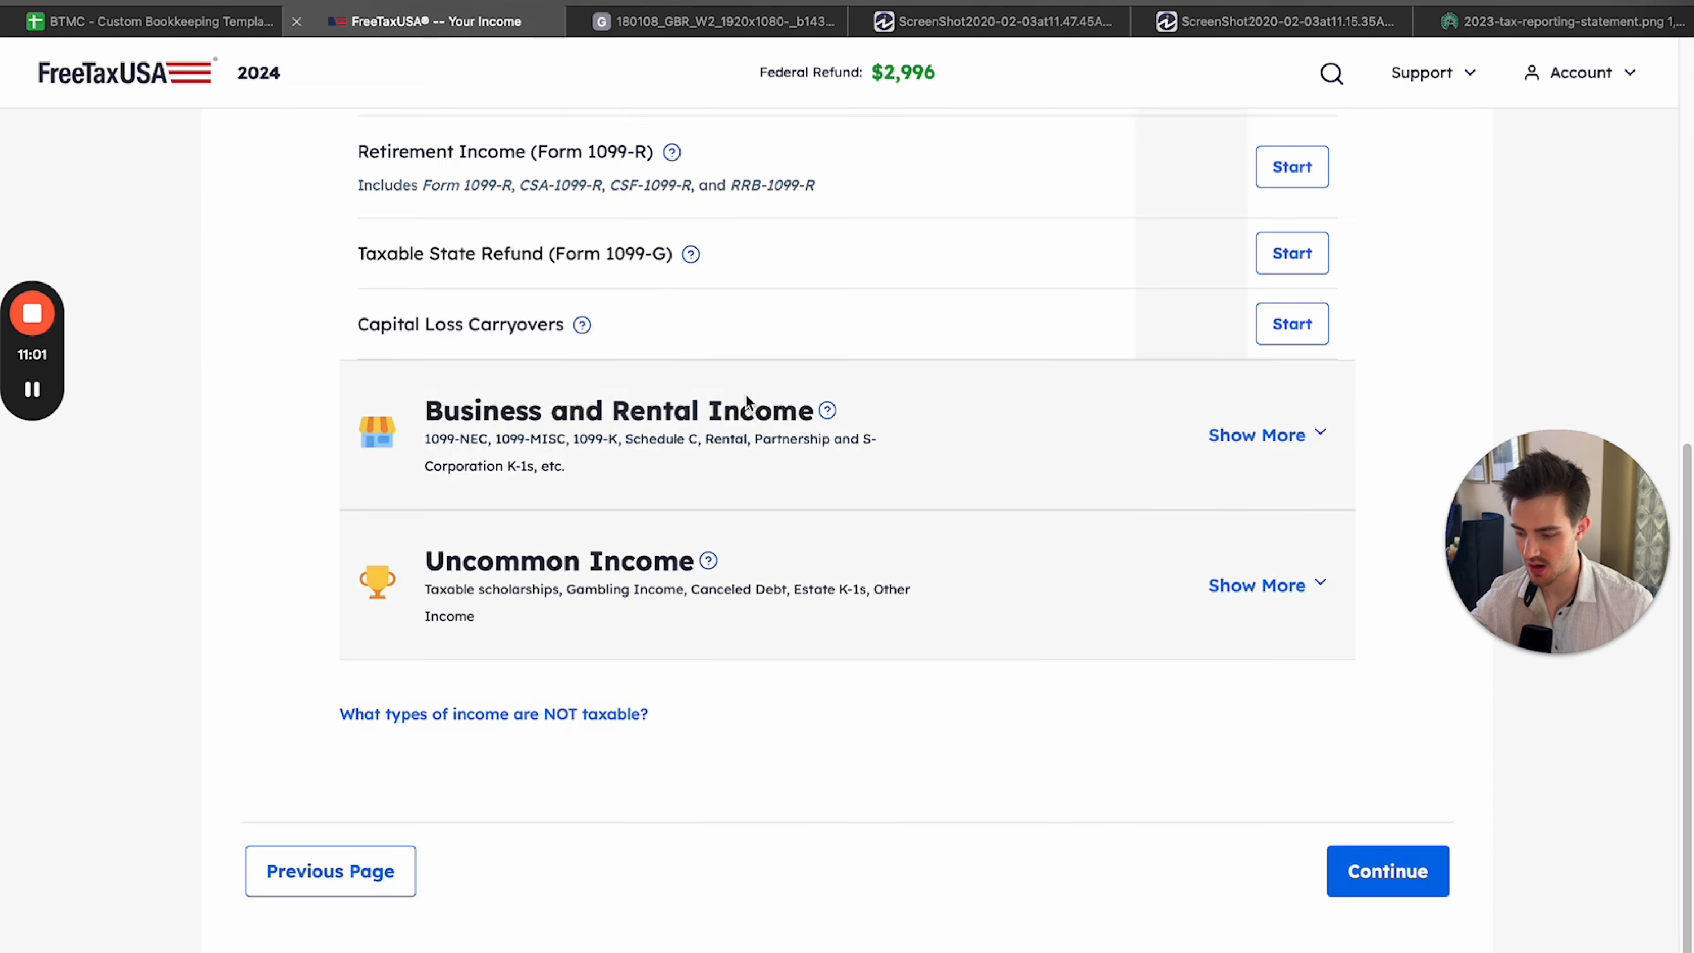
scroll(746, 395, up, 10)
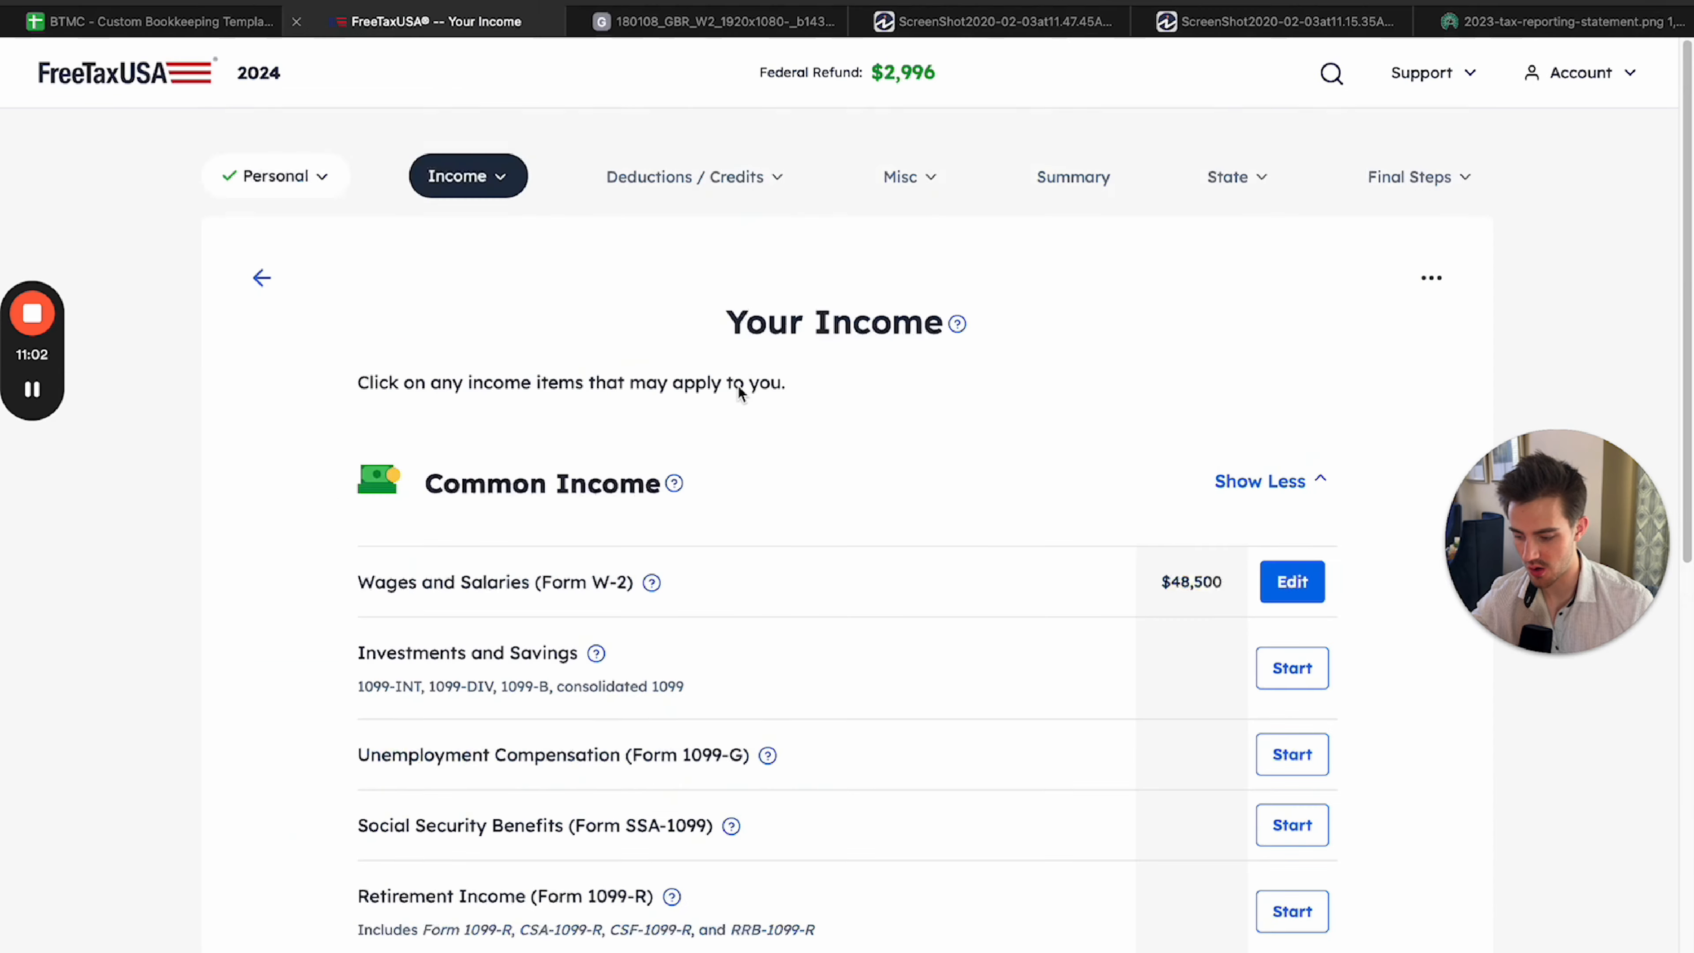
scroll(744, 390, down, 5)
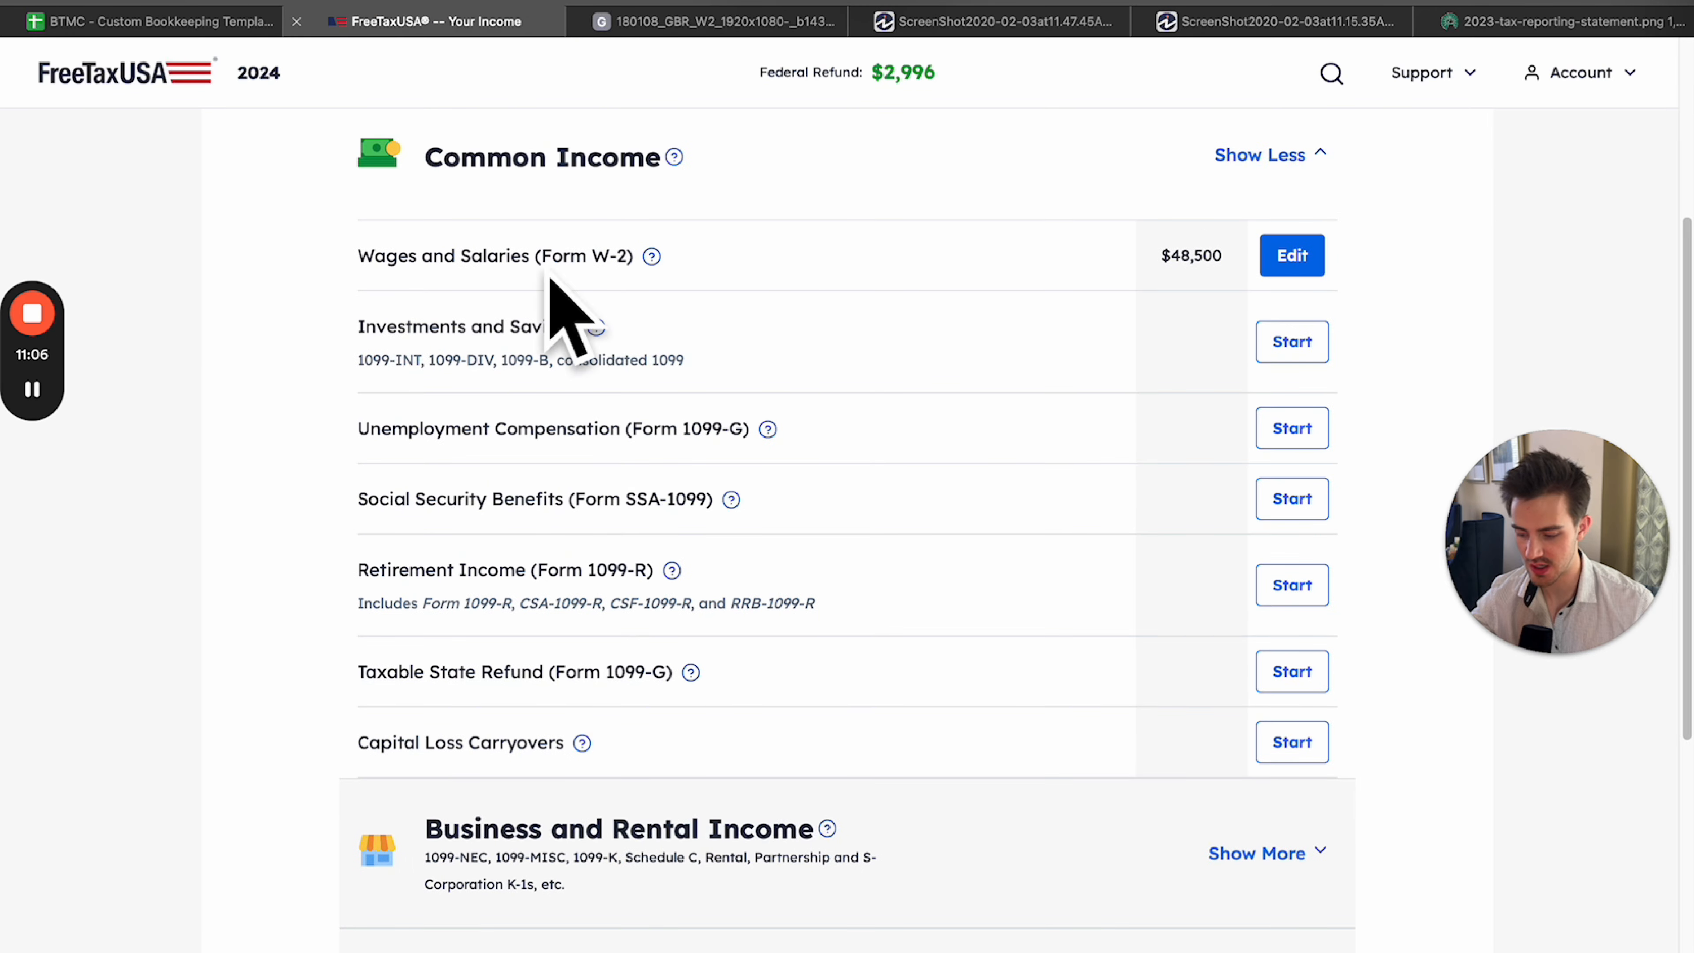
Close the sample W-2 image and view the blank 1099-INT and 1099-DIV forms.
click(590, 24)
click(582, 22)
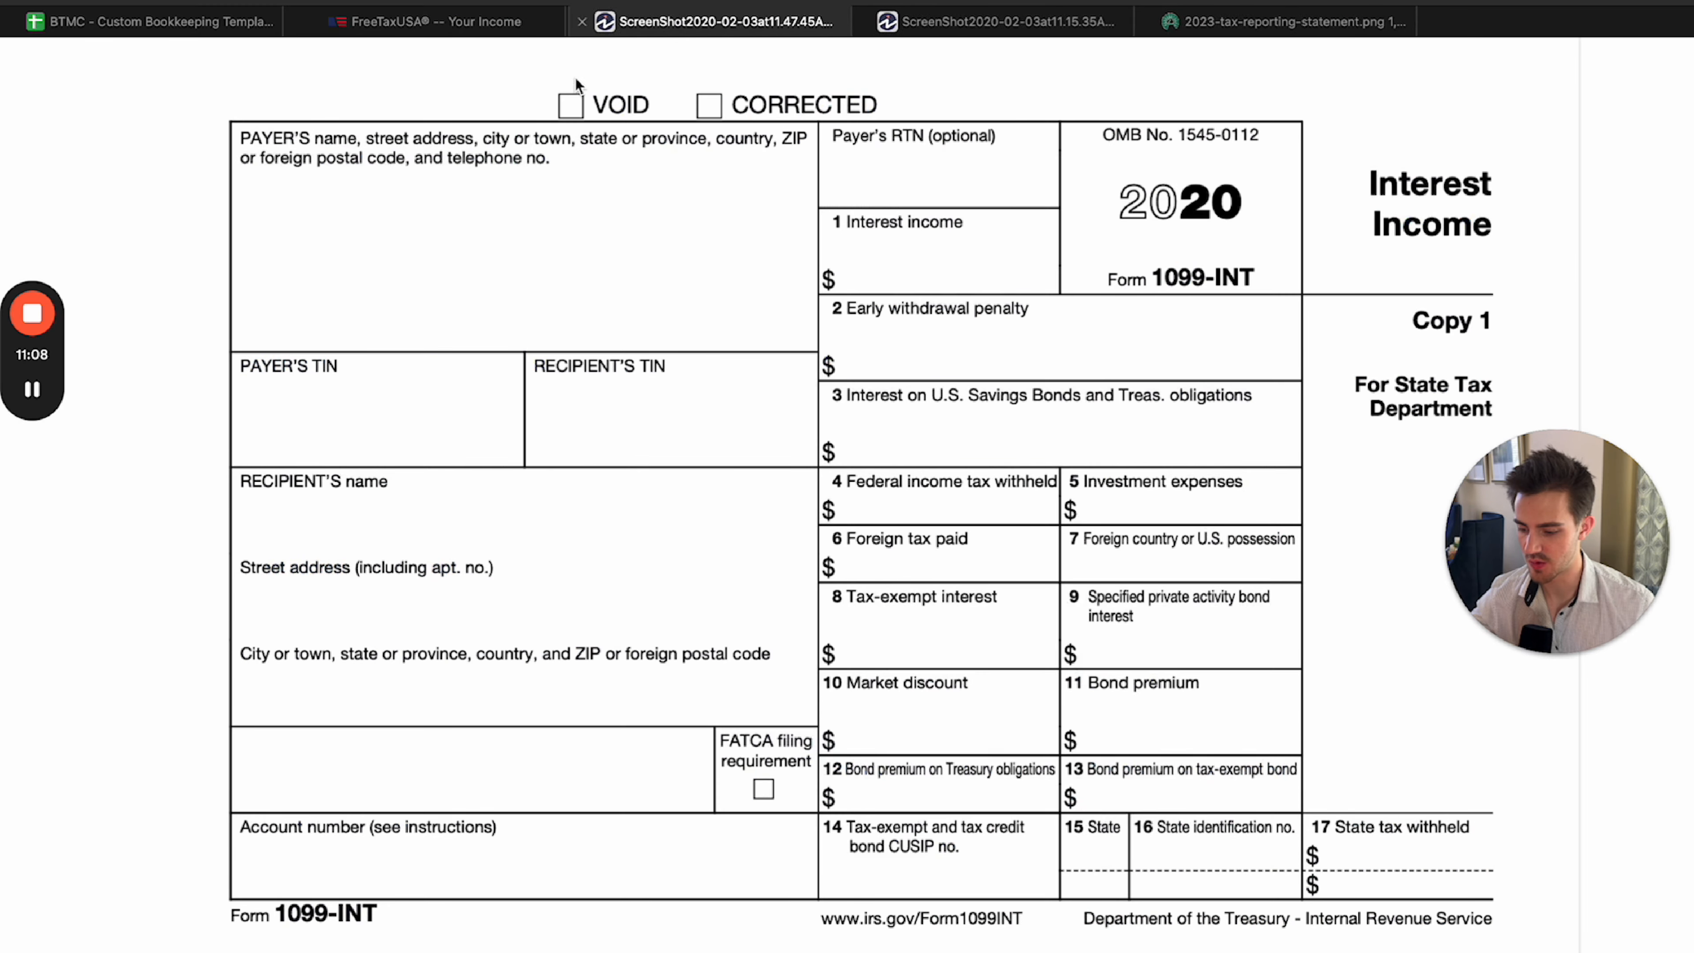
click(1194, 24)
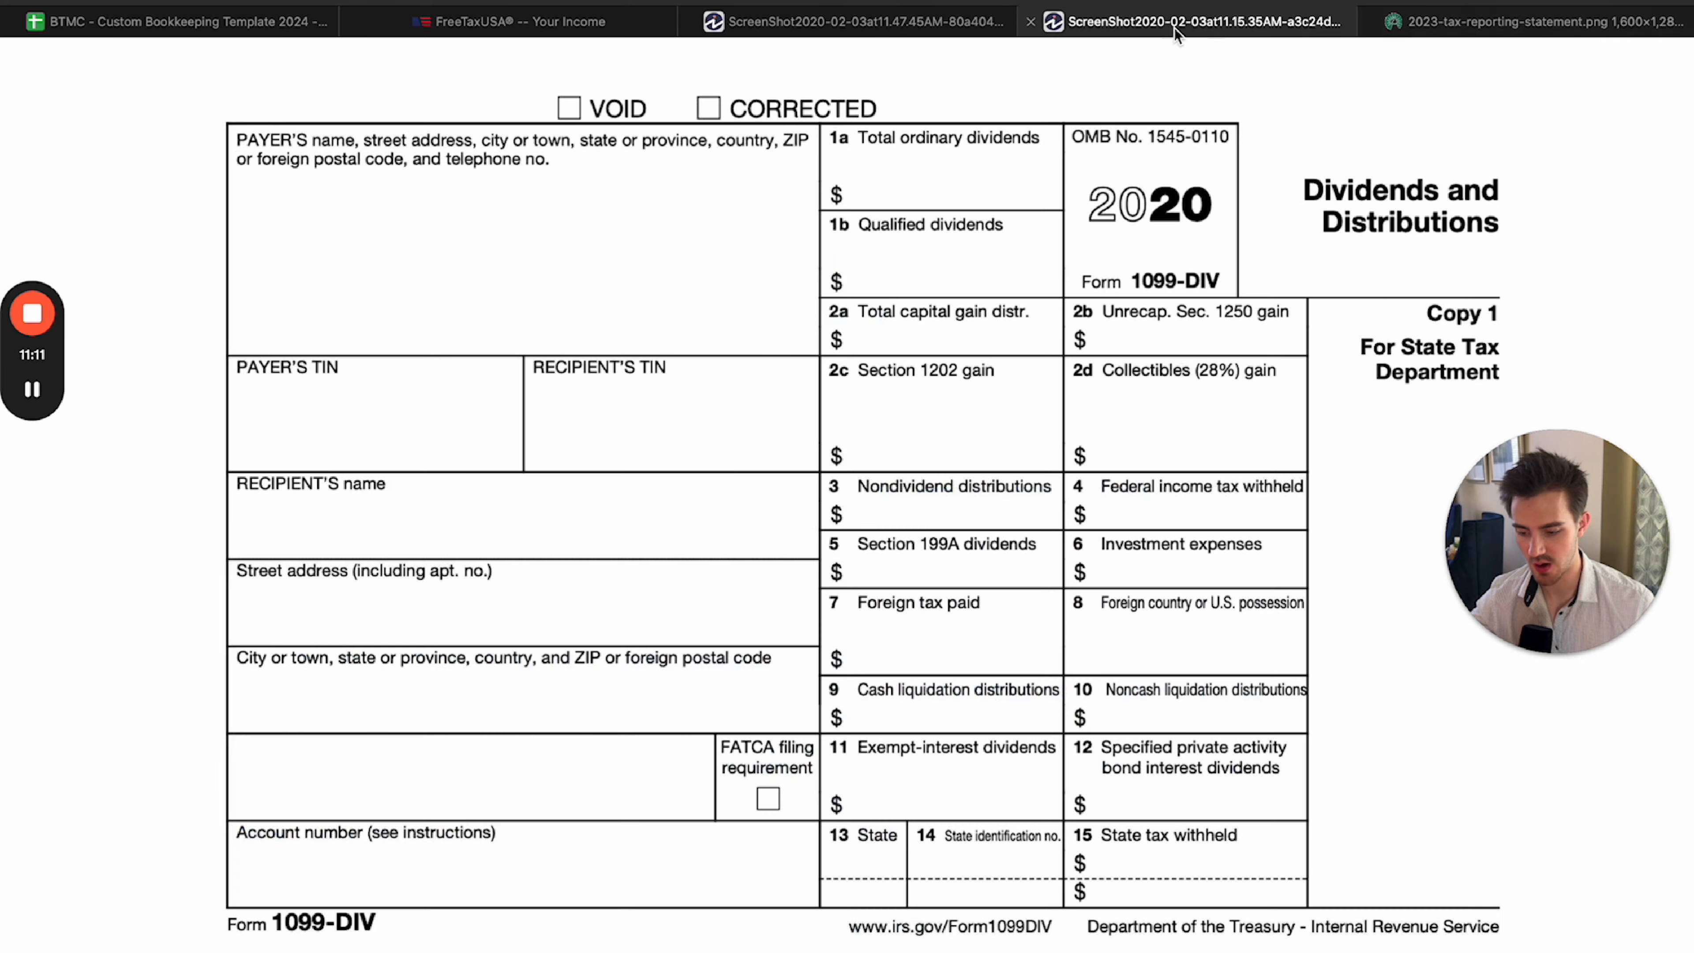
click(867, 22)
click(1200, 22)
Move the 2023 tax reporting statement ahead of the two 1099 forms and return to the FreeTaxUSA income page.
click(1374, 23)
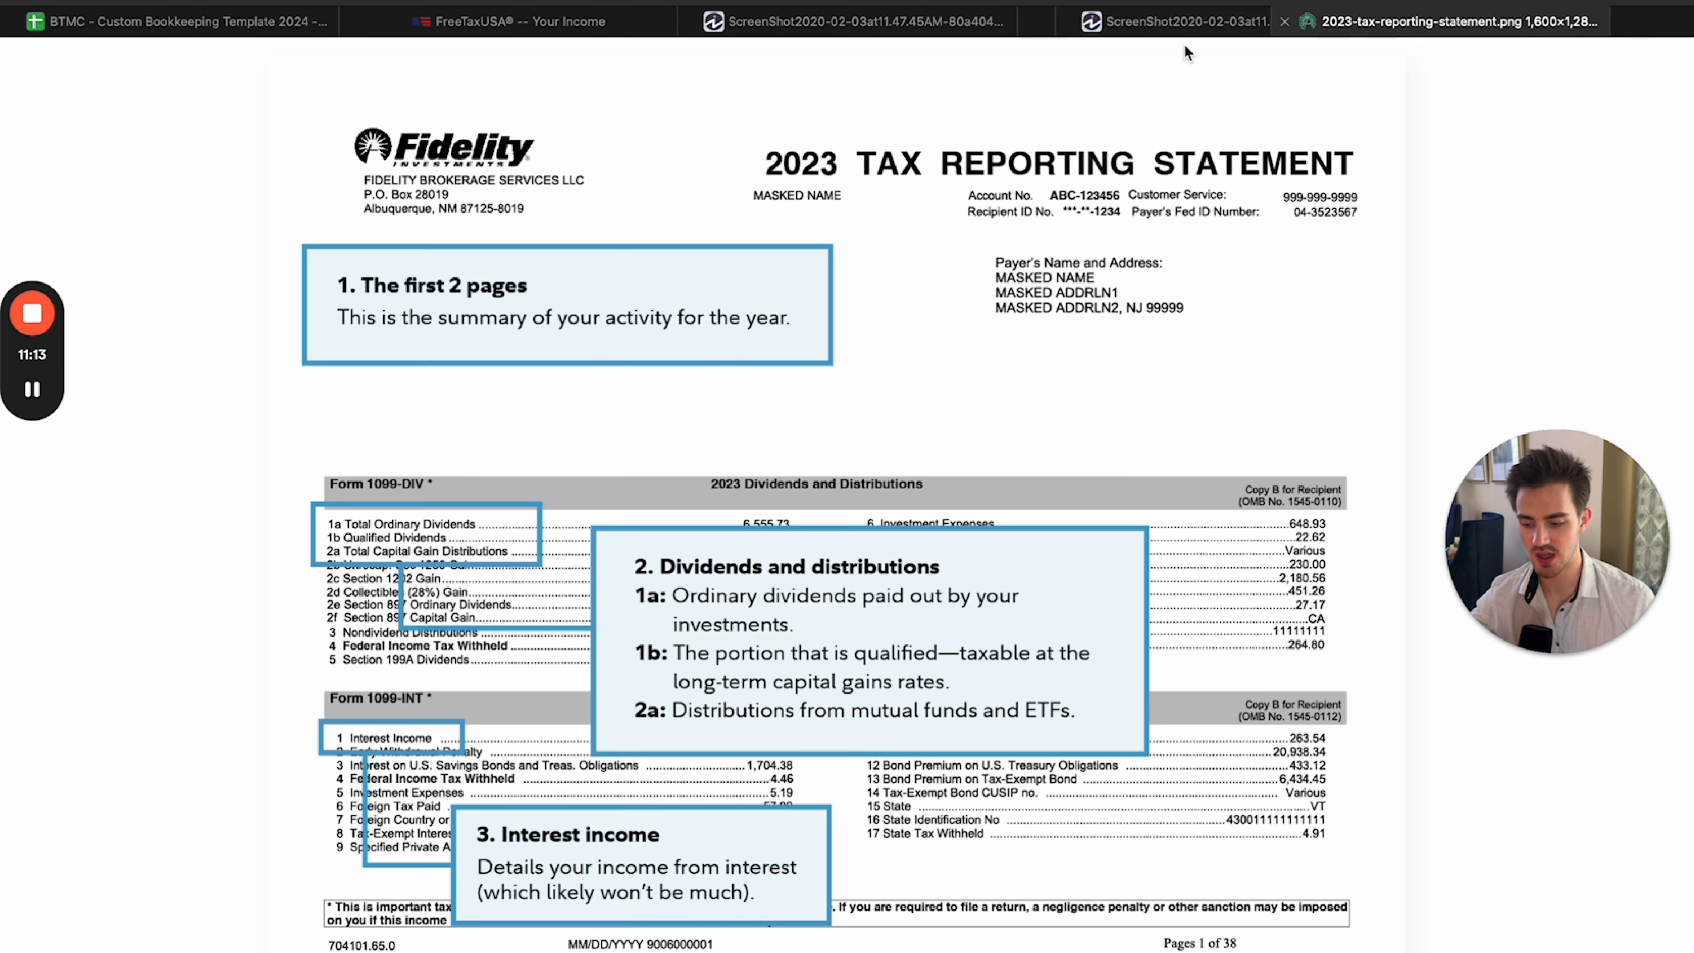
drag(1374, 23, 720, 24)
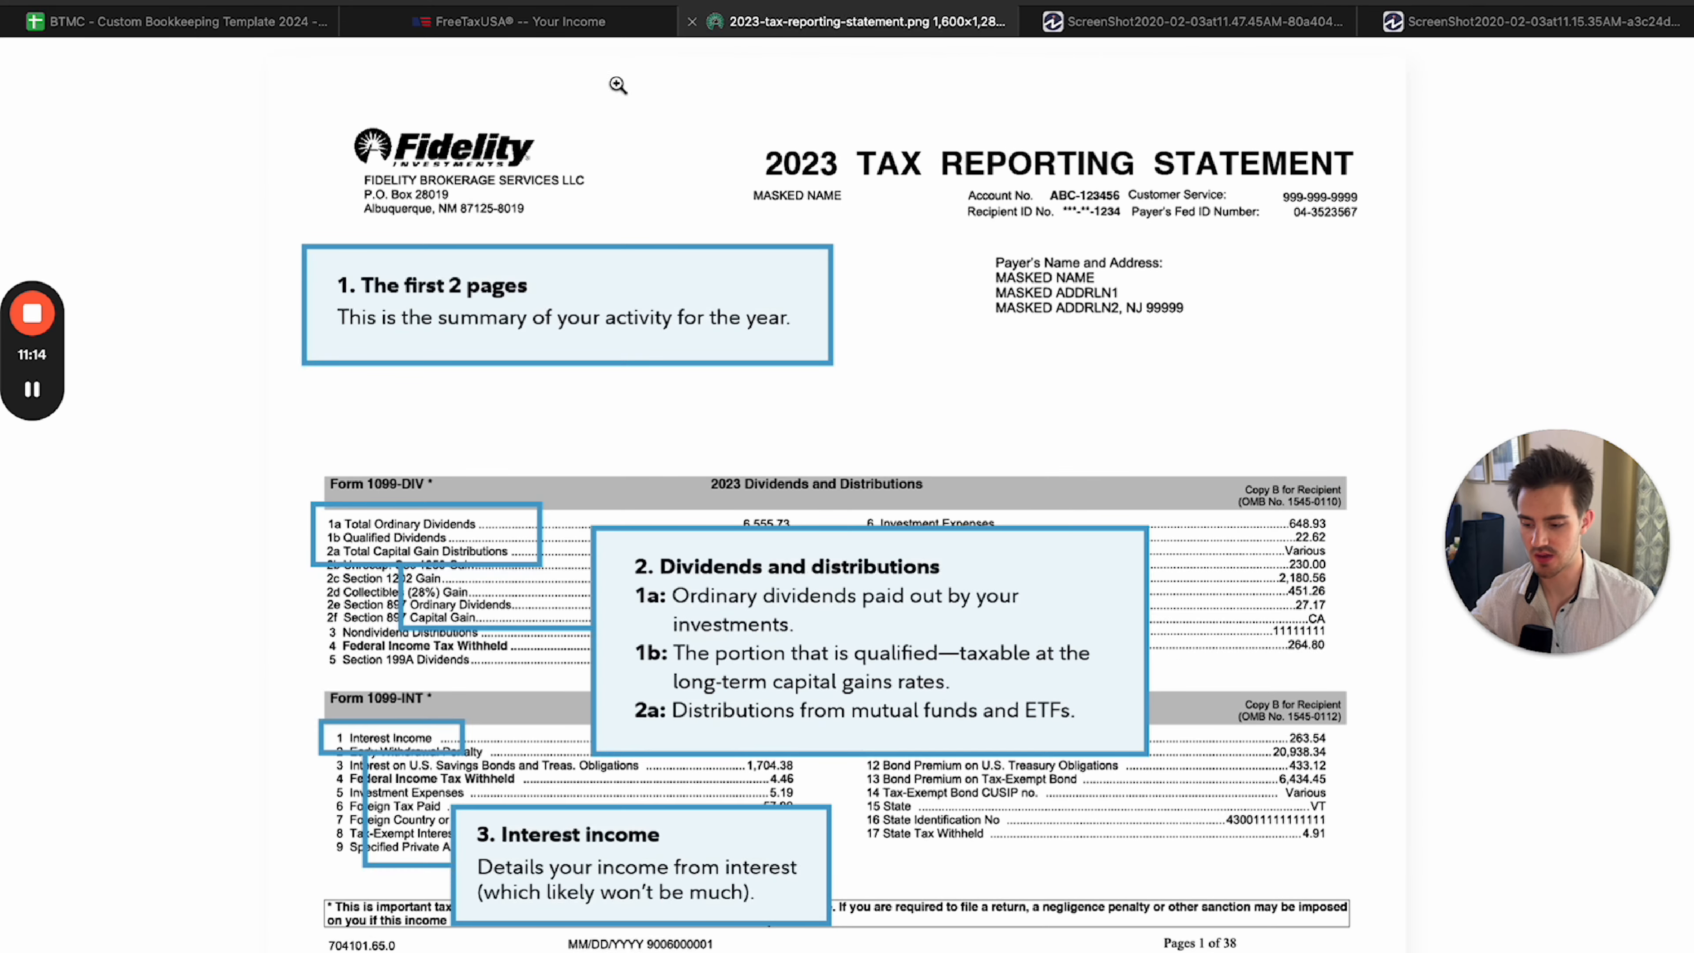
click(1197, 24)
click(520, 22)
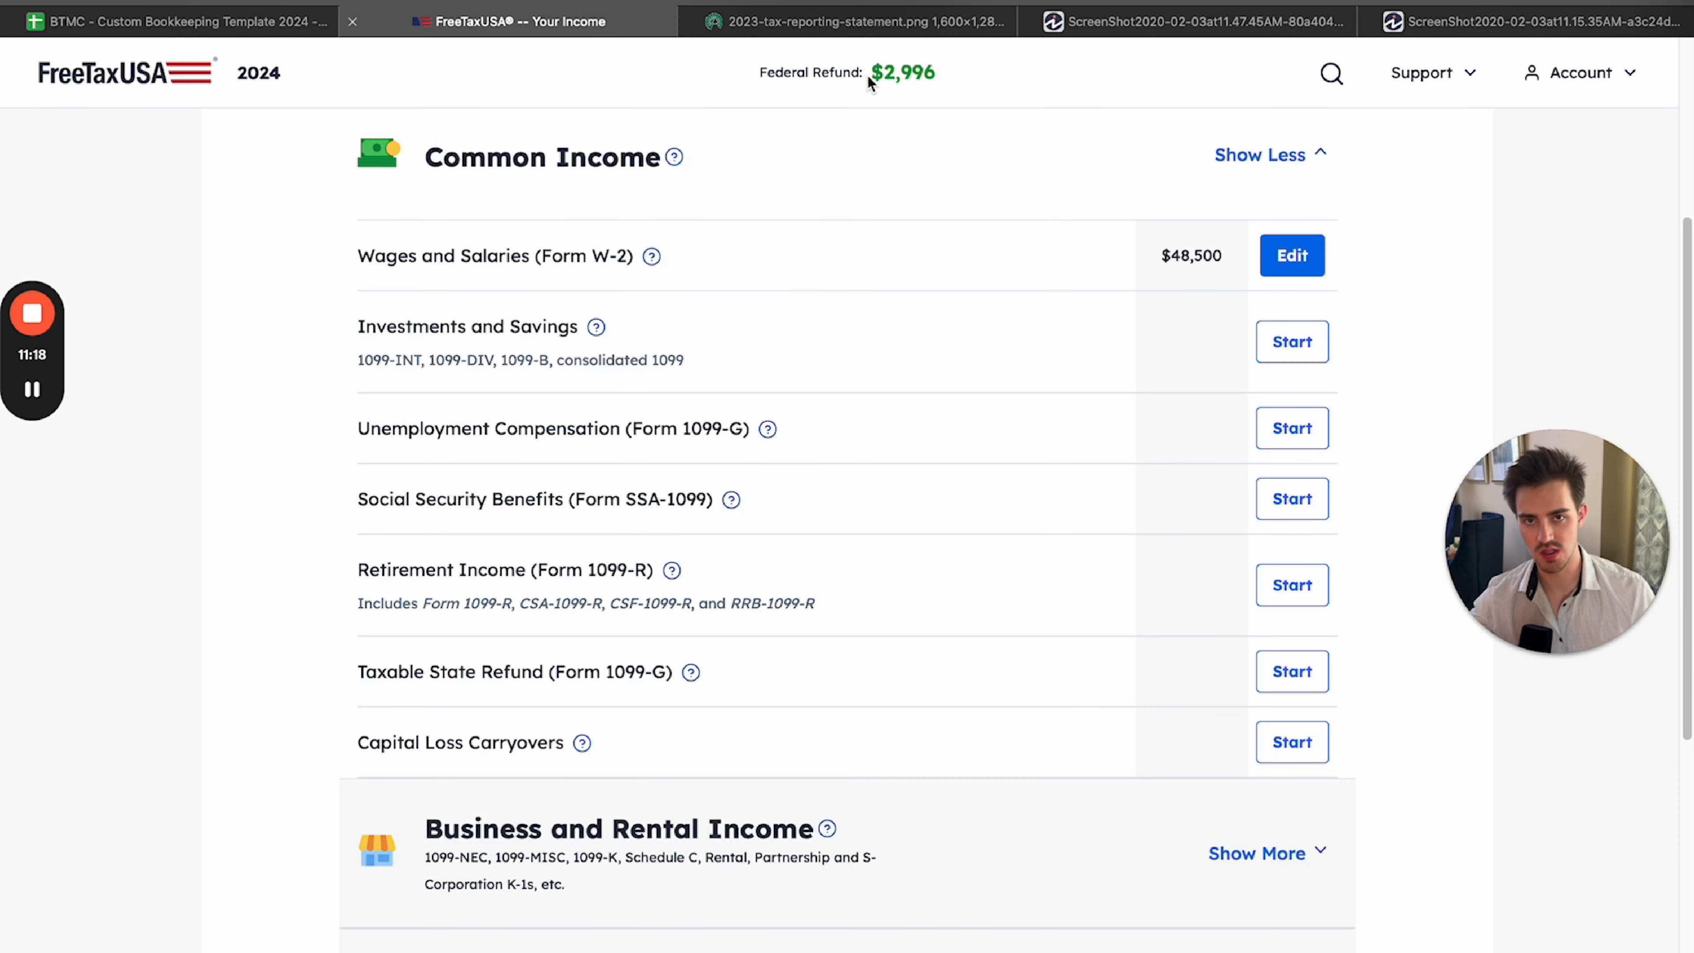
Examine which forms the Investments and Savings category covers: 1099-INT, 1099-DIV, 1099-B and consolidated 1099.
drag(360, 224, 408, 354)
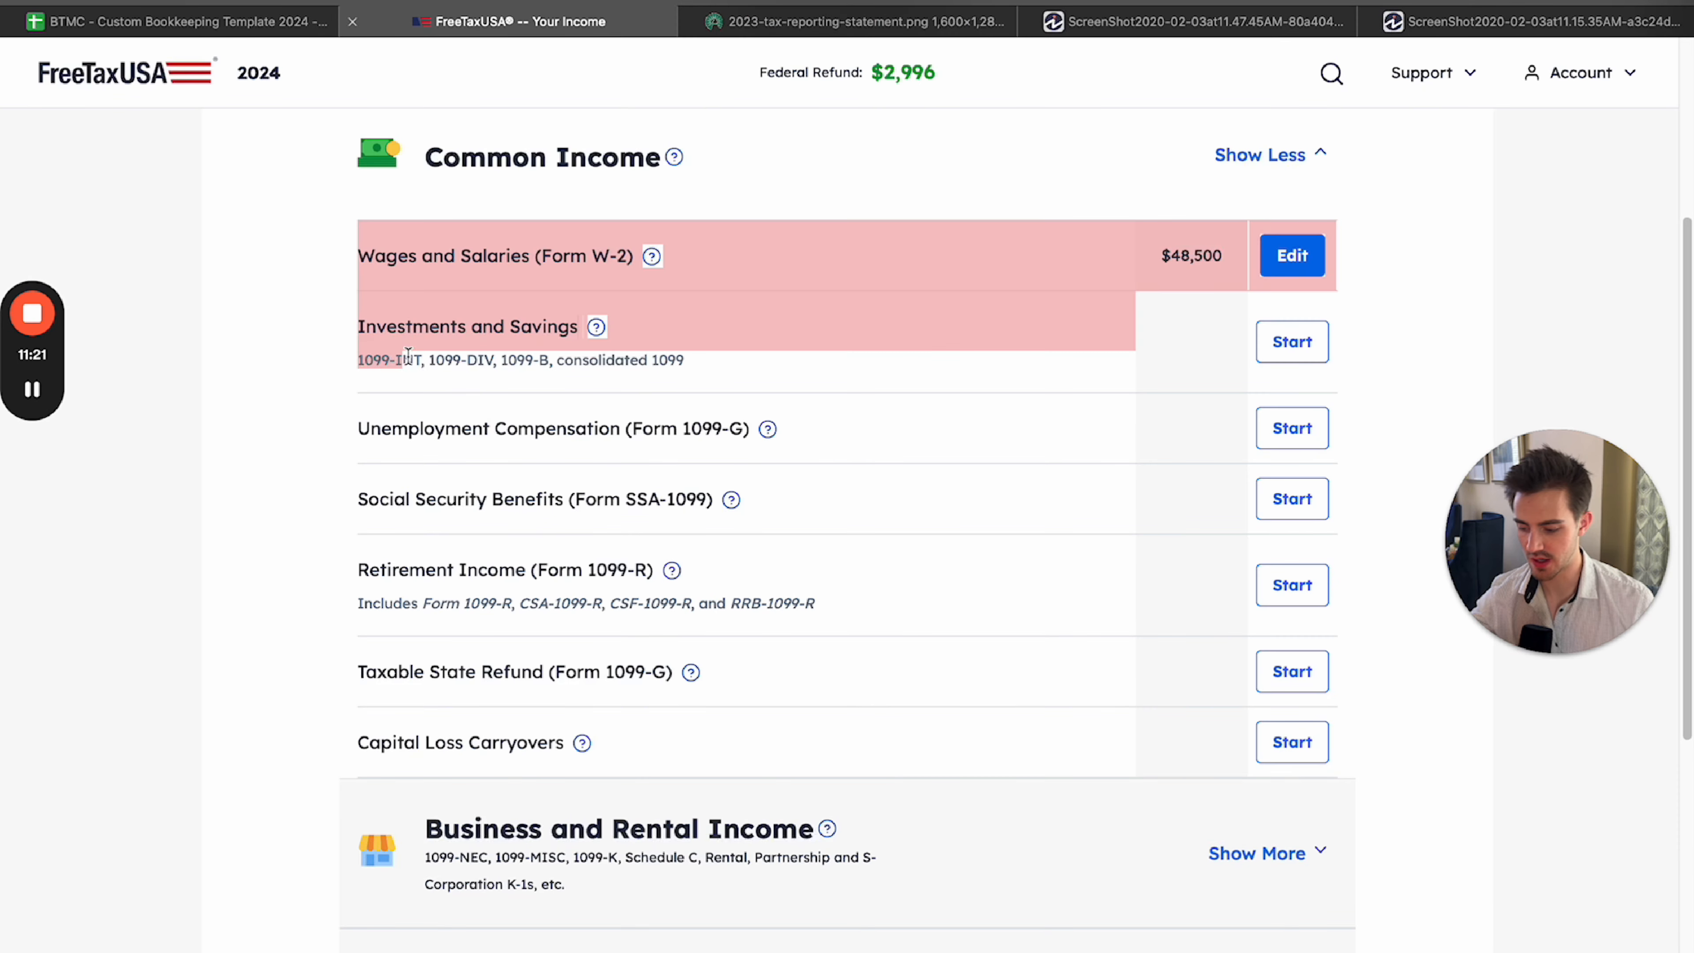
click(408, 356)
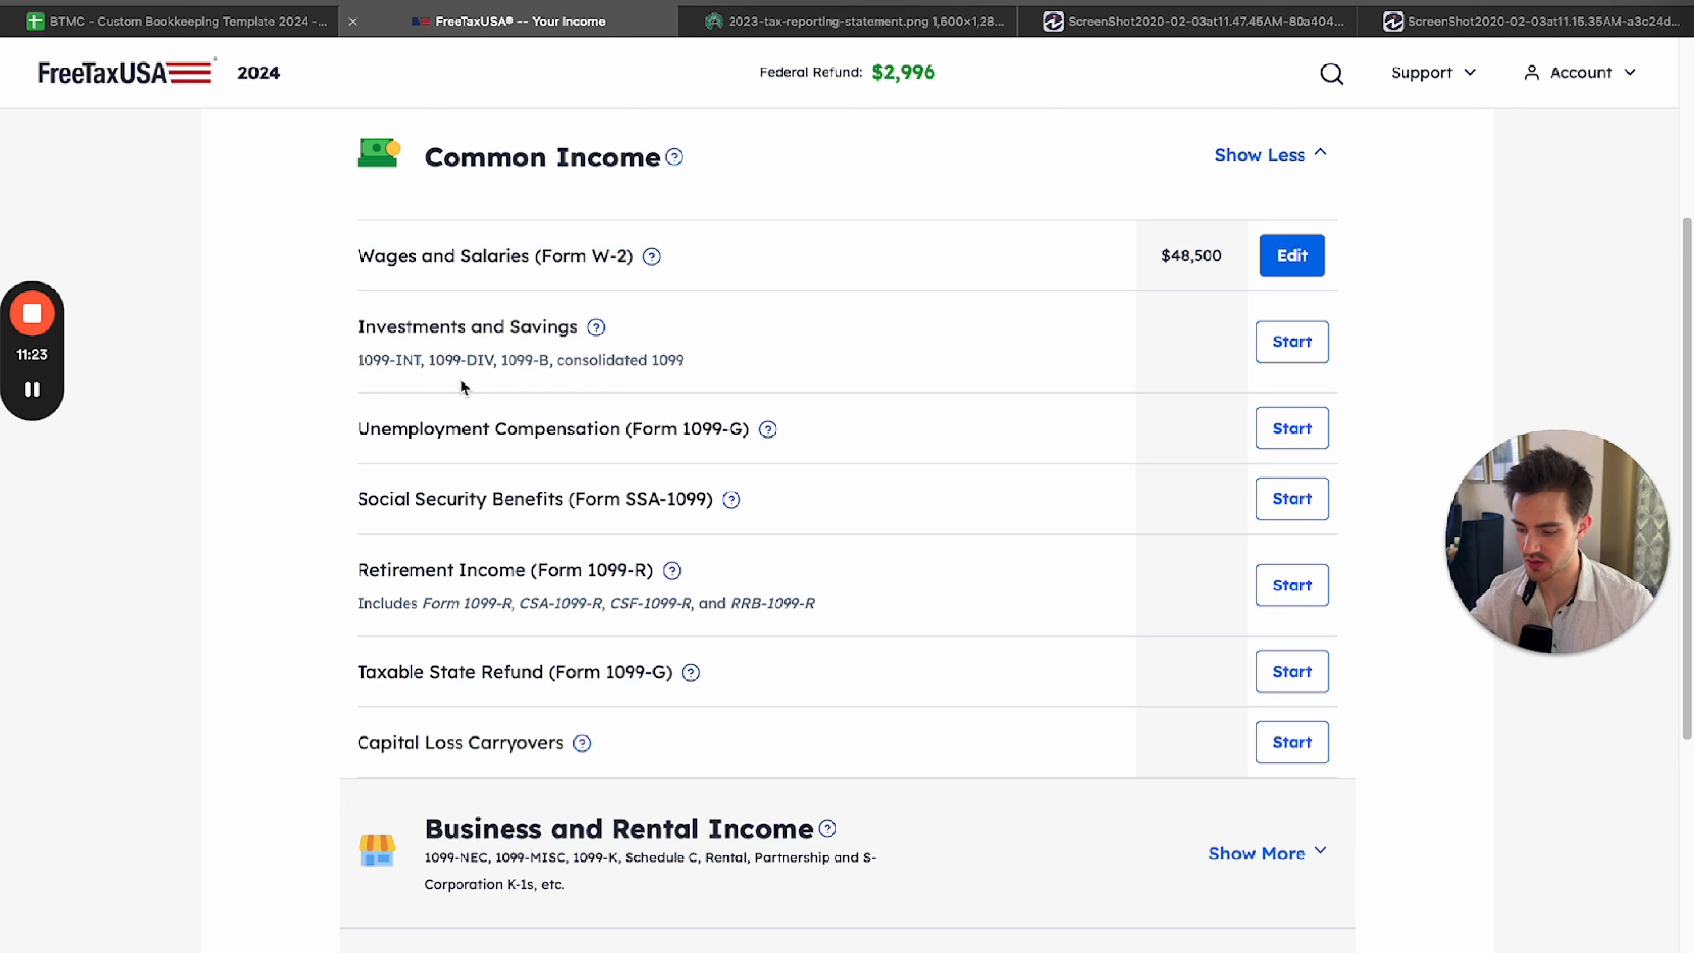
double_click(477, 362)
click(538, 359)
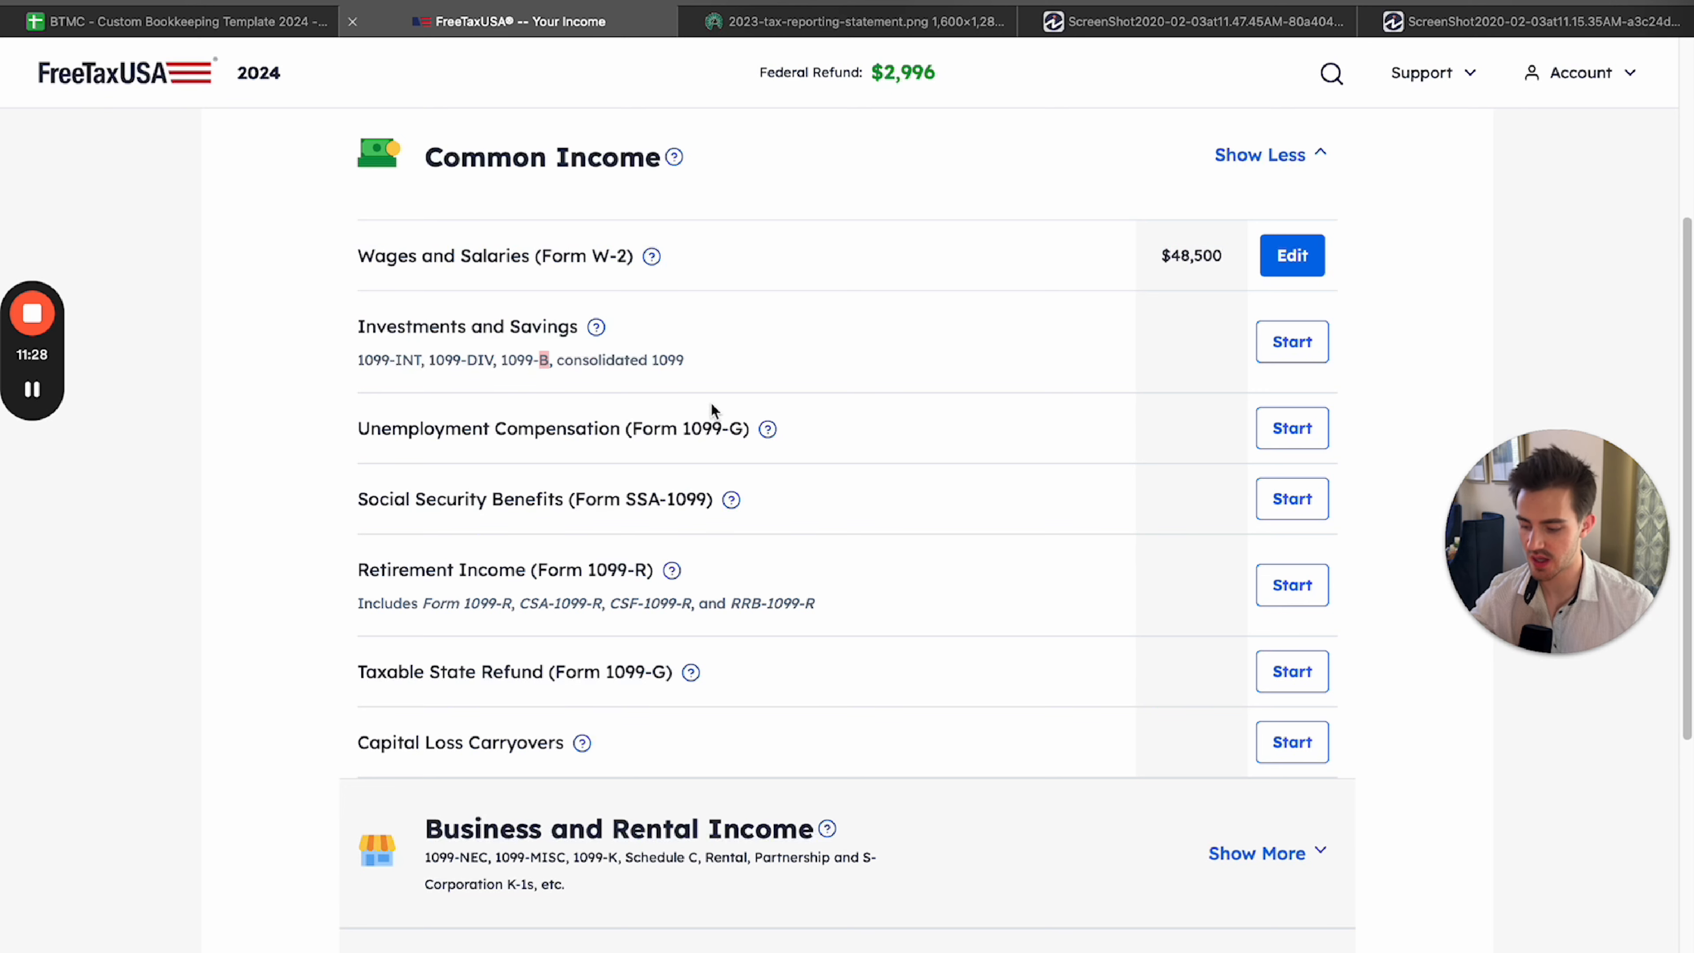
click(665, 363)
triple_click(665, 364)
click(665, 363)
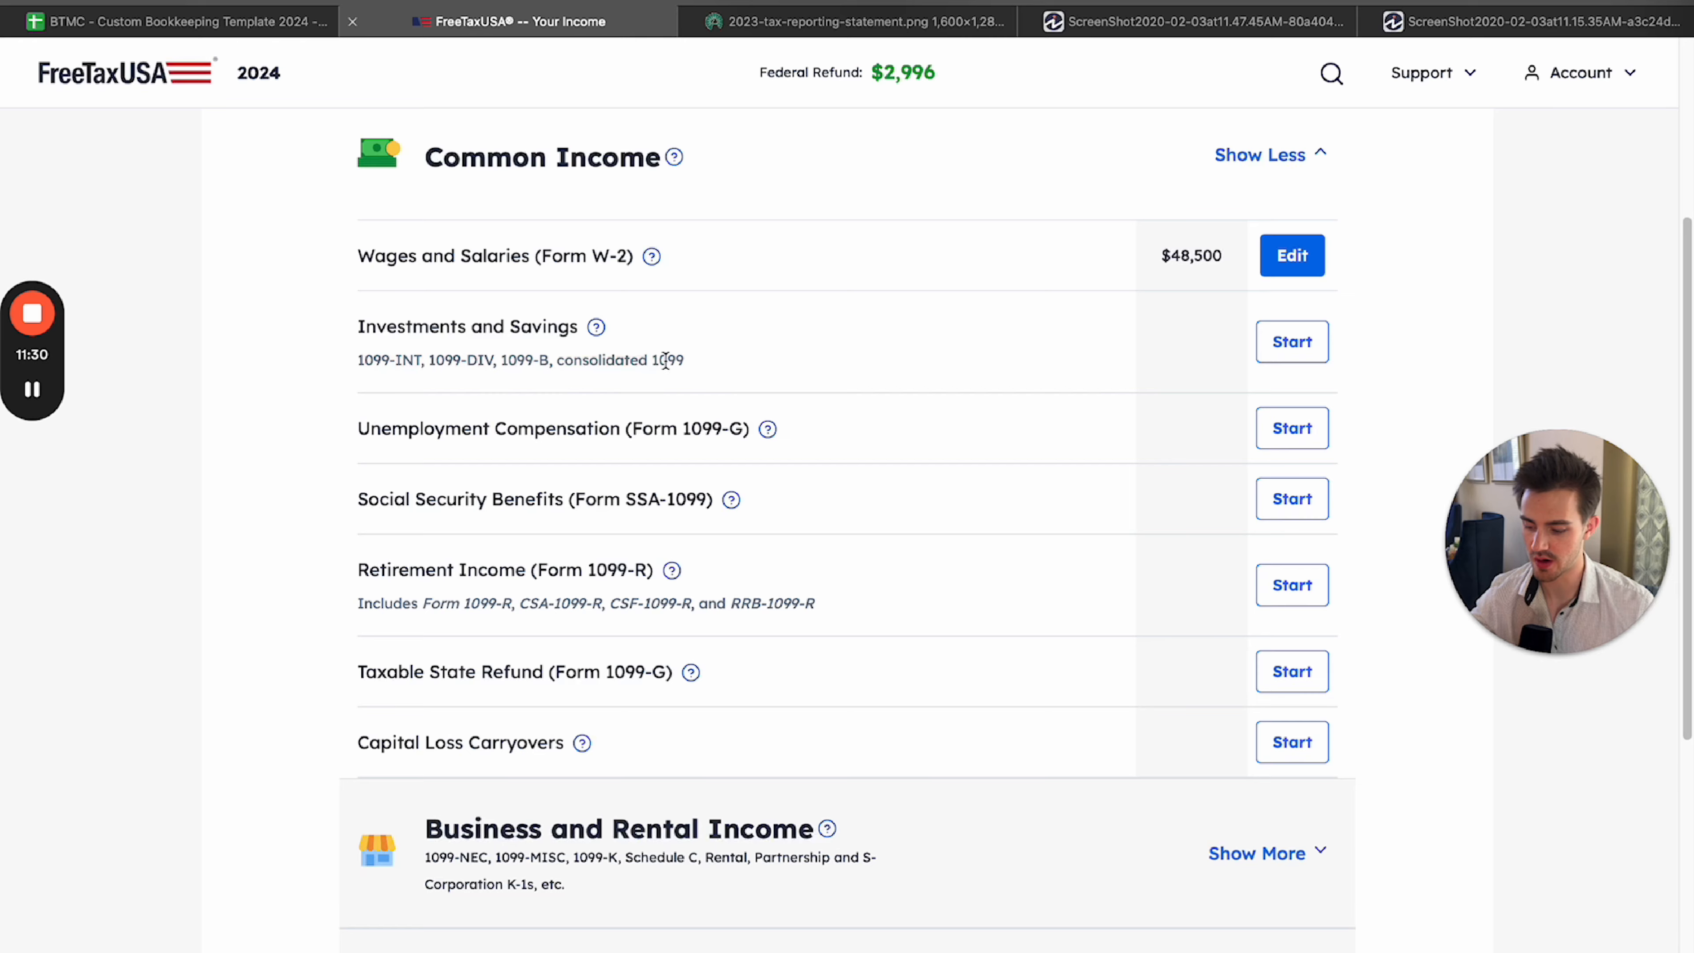
double_click(668, 364)
click(710, 381)
click(797, 21)
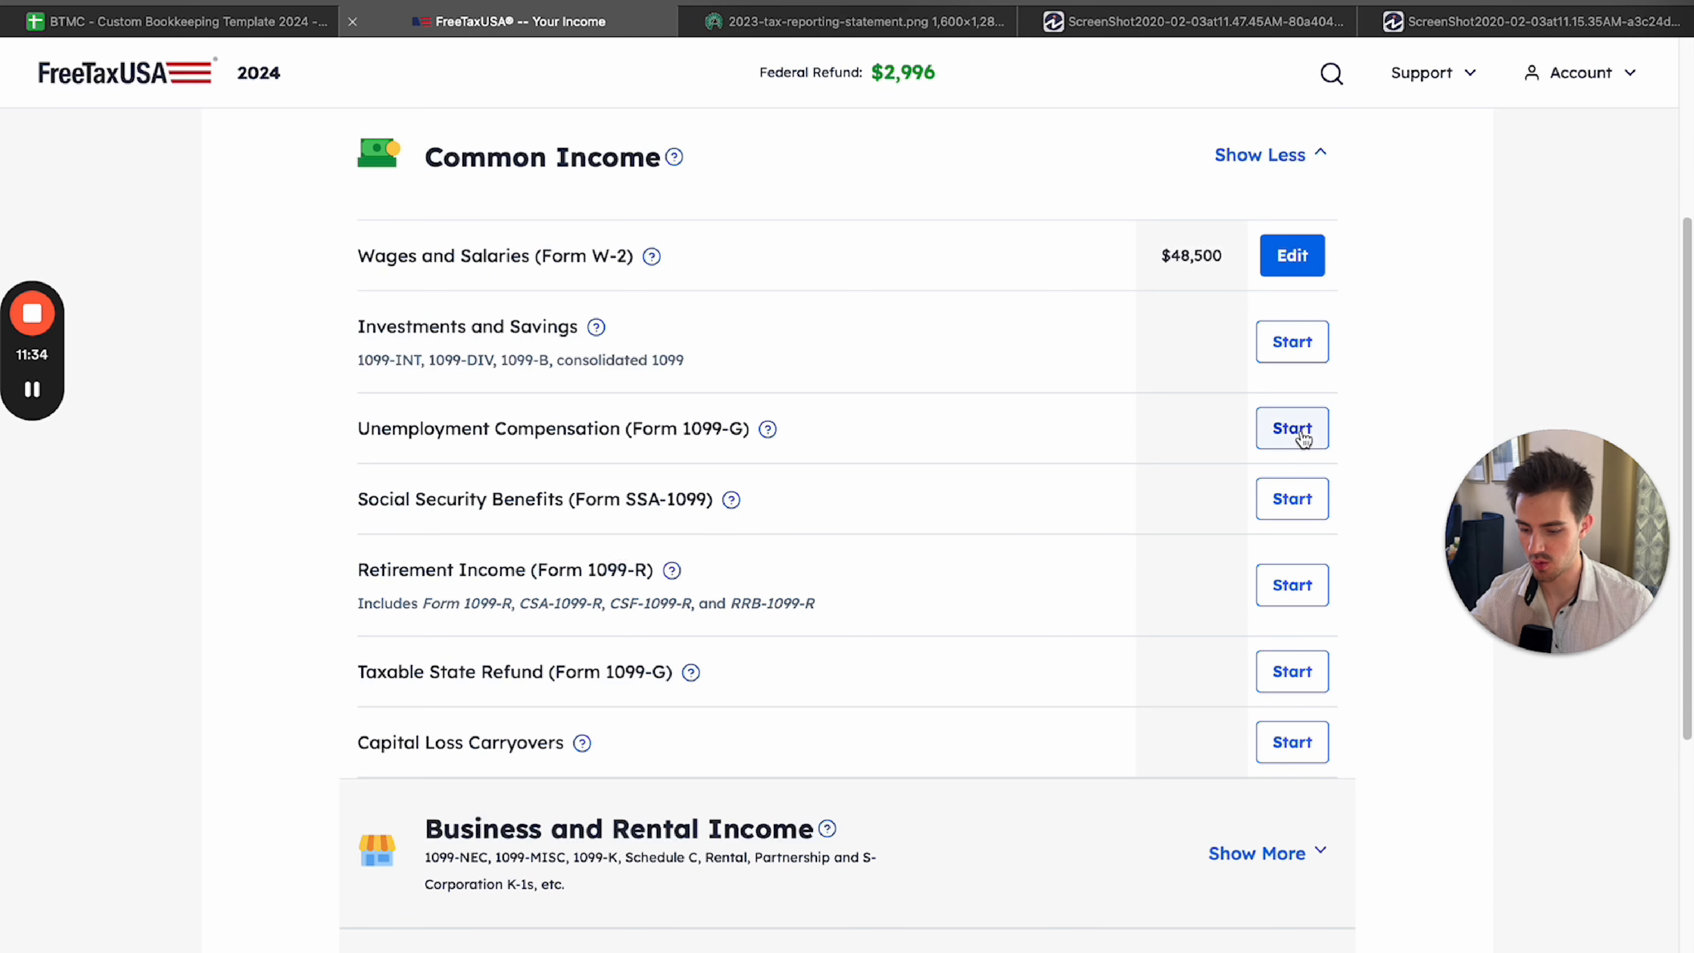
Start the Investments and Savings section and read through the kinds of investment income it includes.
click(1292, 342)
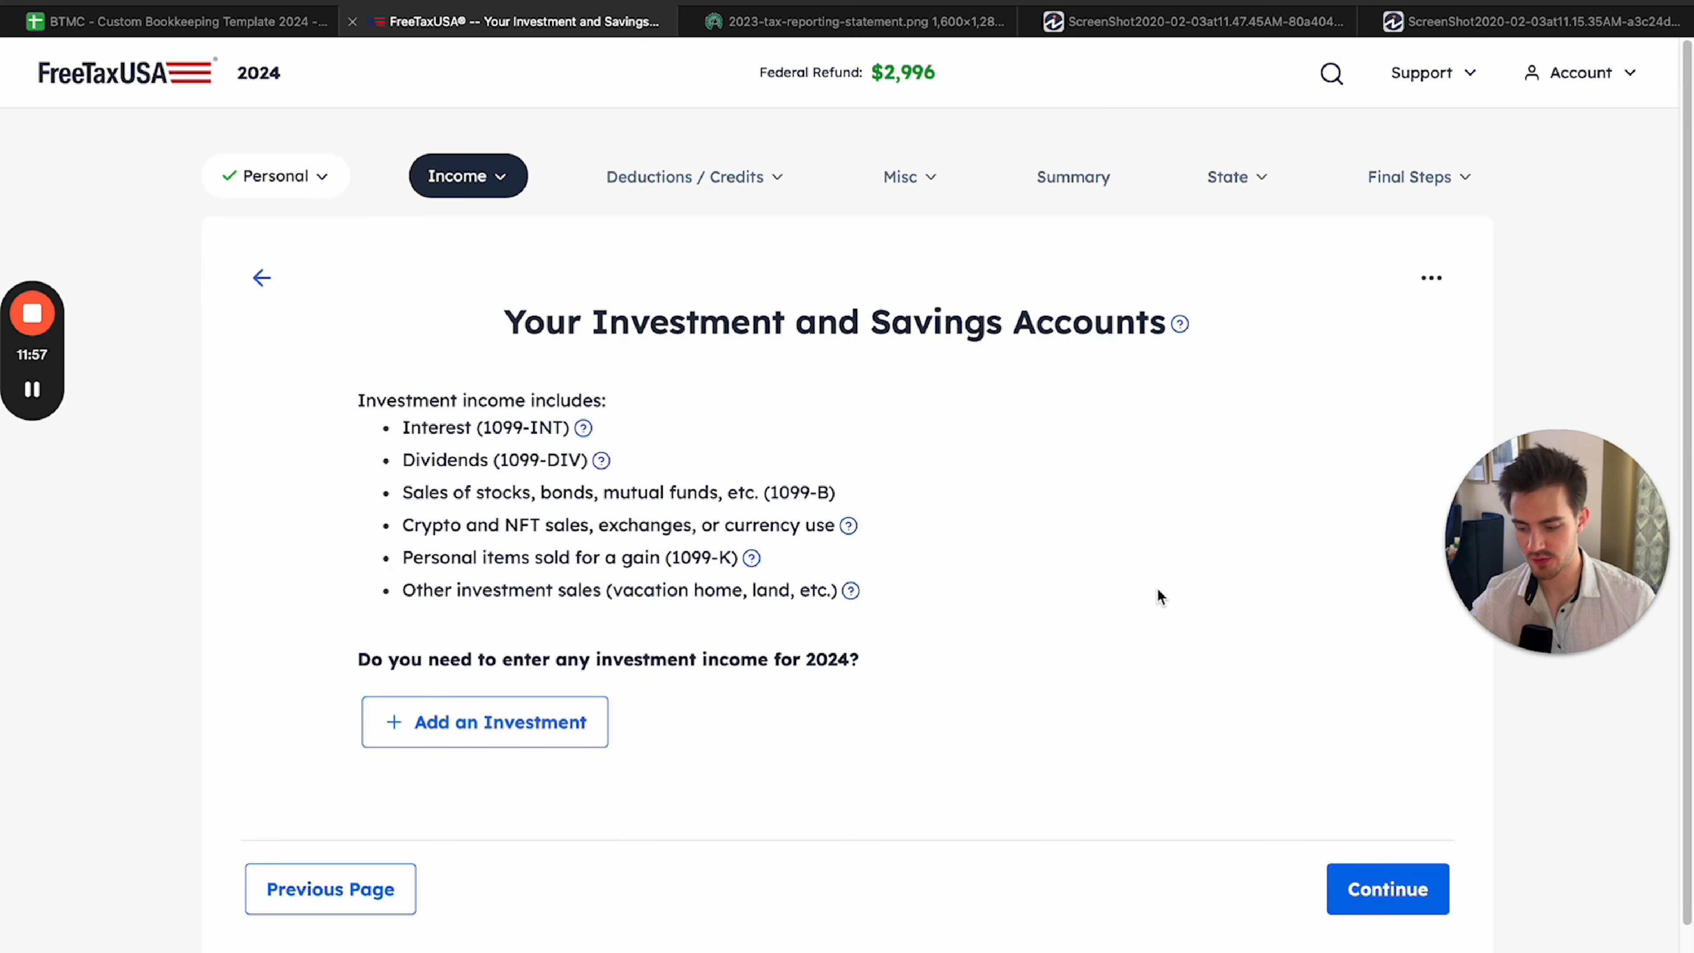
drag(360, 400, 819, 611)
click(948, 604)
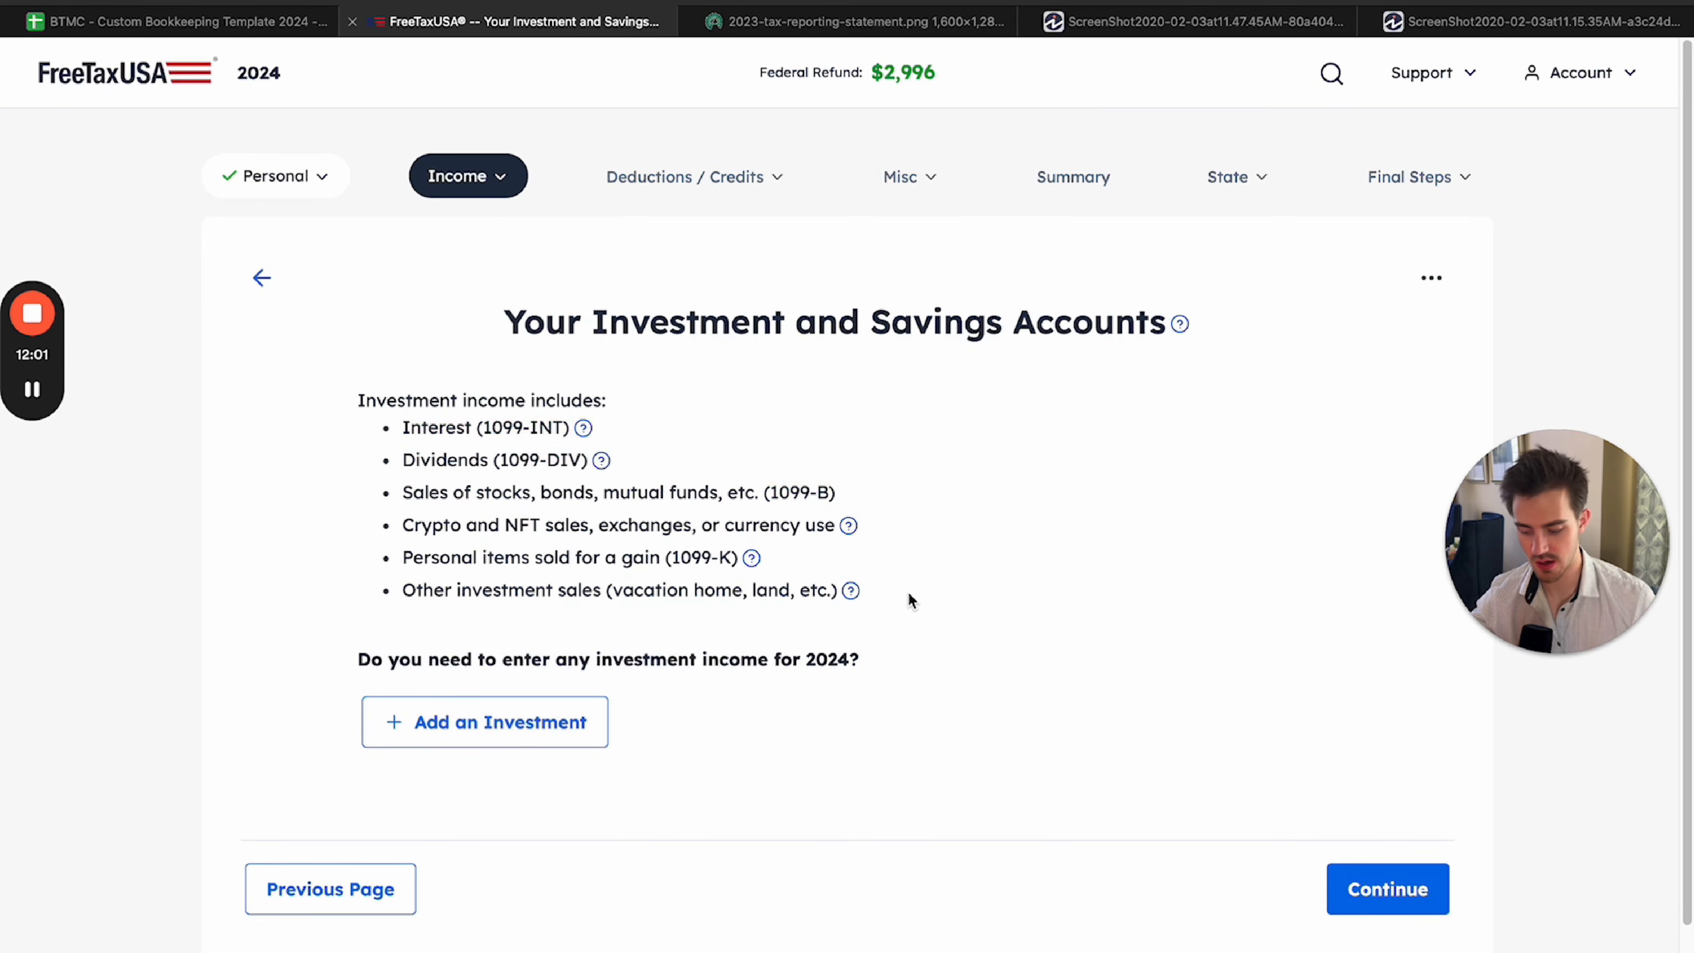
Review the sample 1099-INT and 1099-DIV forms, then return to the investment and savings accounts page.
click(1194, 21)
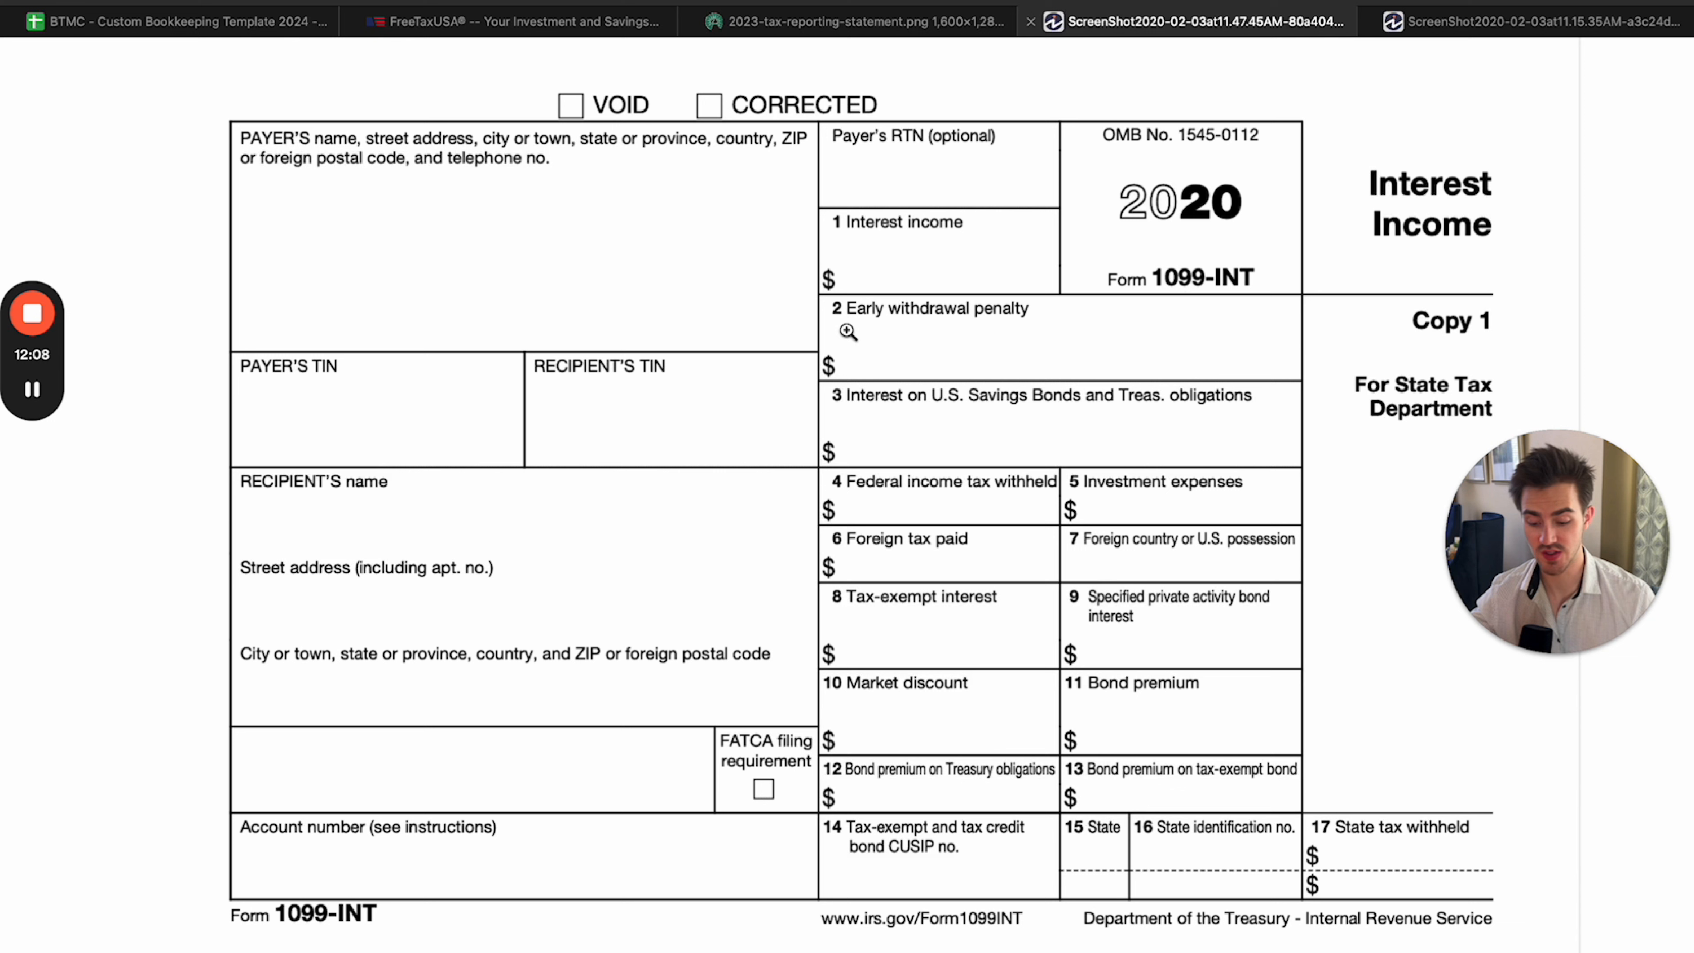
click(1478, 27)
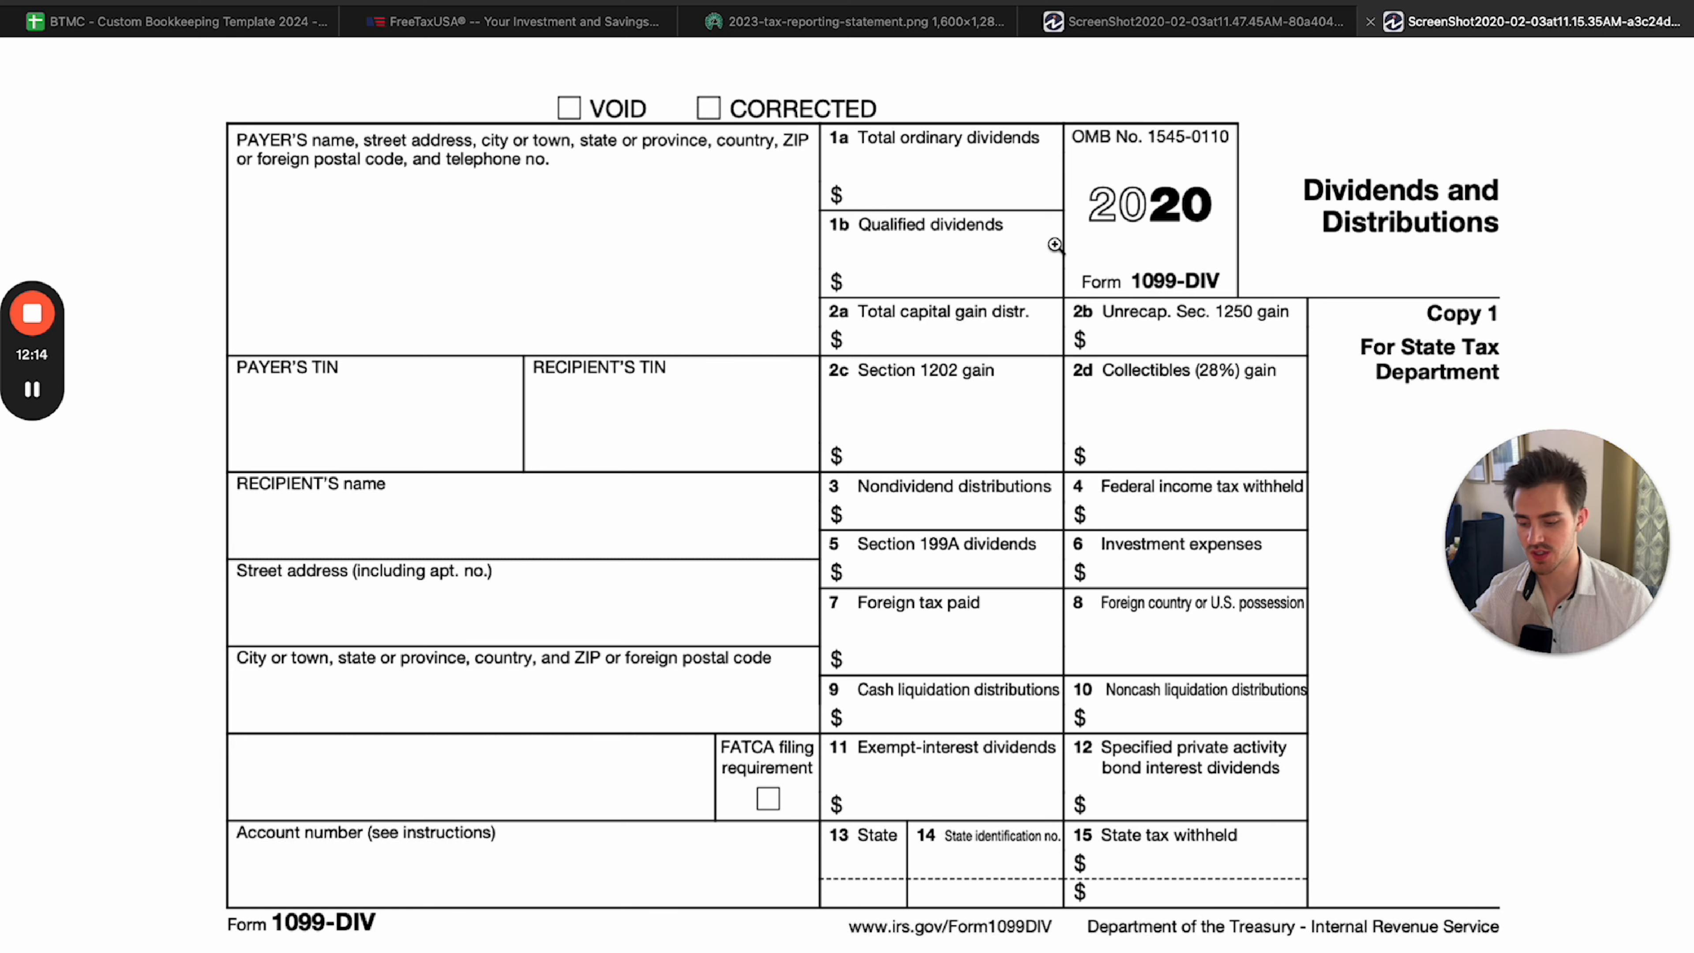
click(740, 90)
click(576, 16)
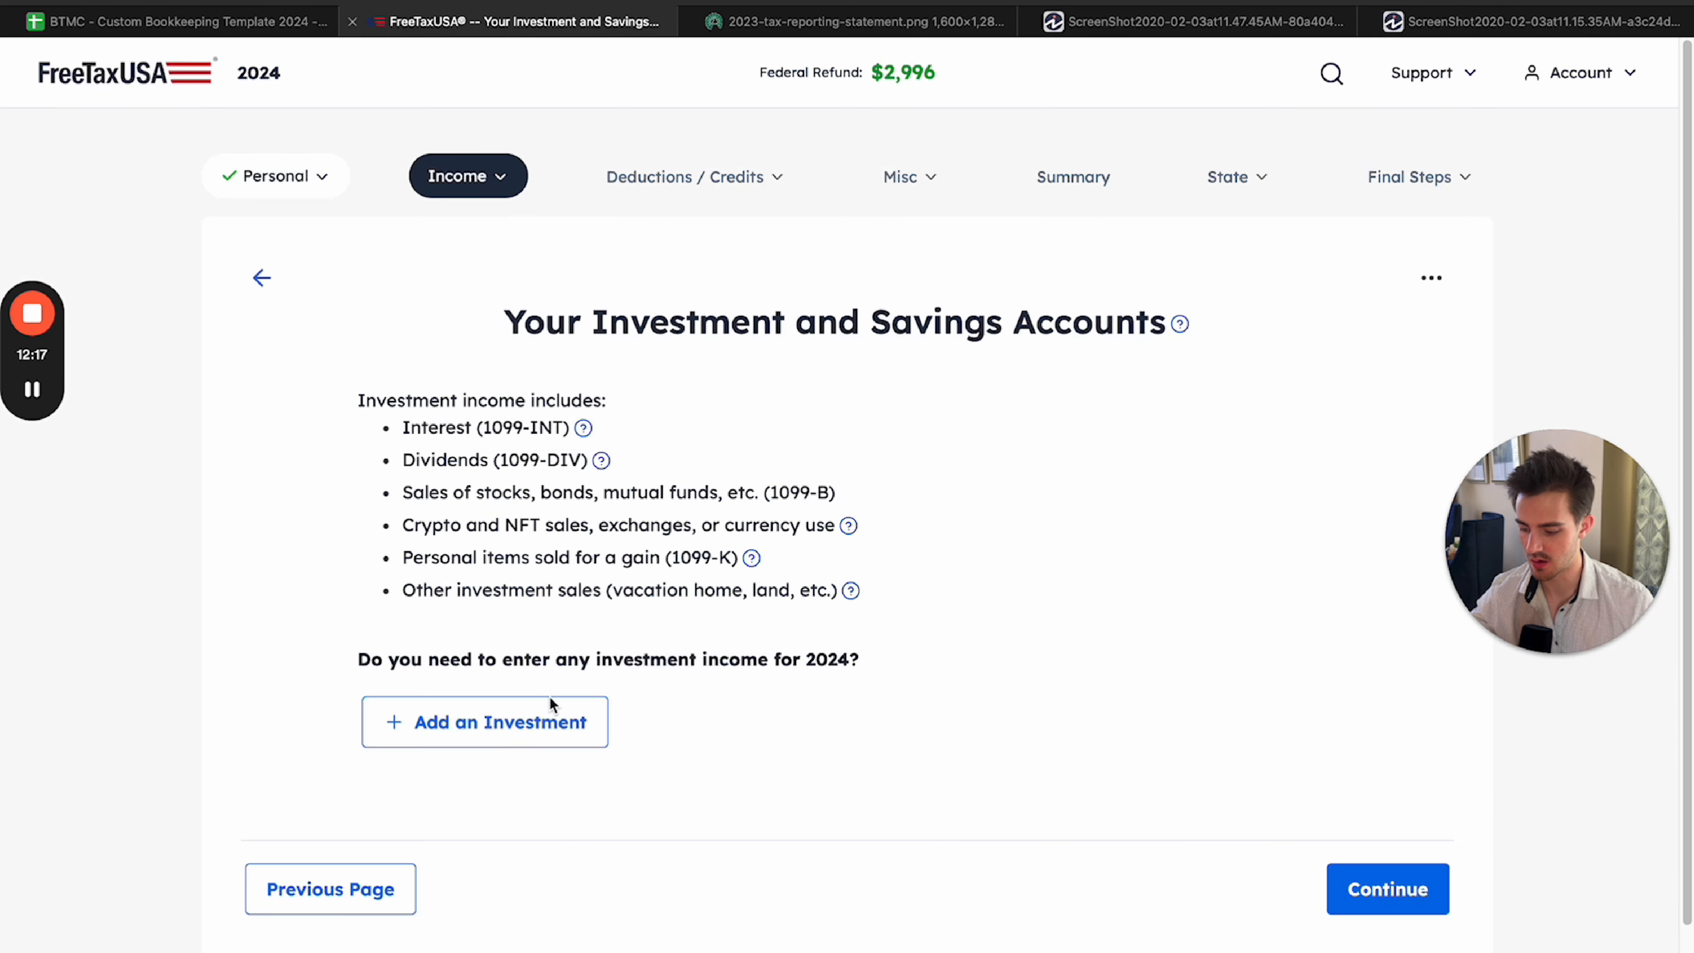
Start adding an investment for 2024 and bring the investment types into view.
click(550, 702)
scroll(453, 404, down, 2)
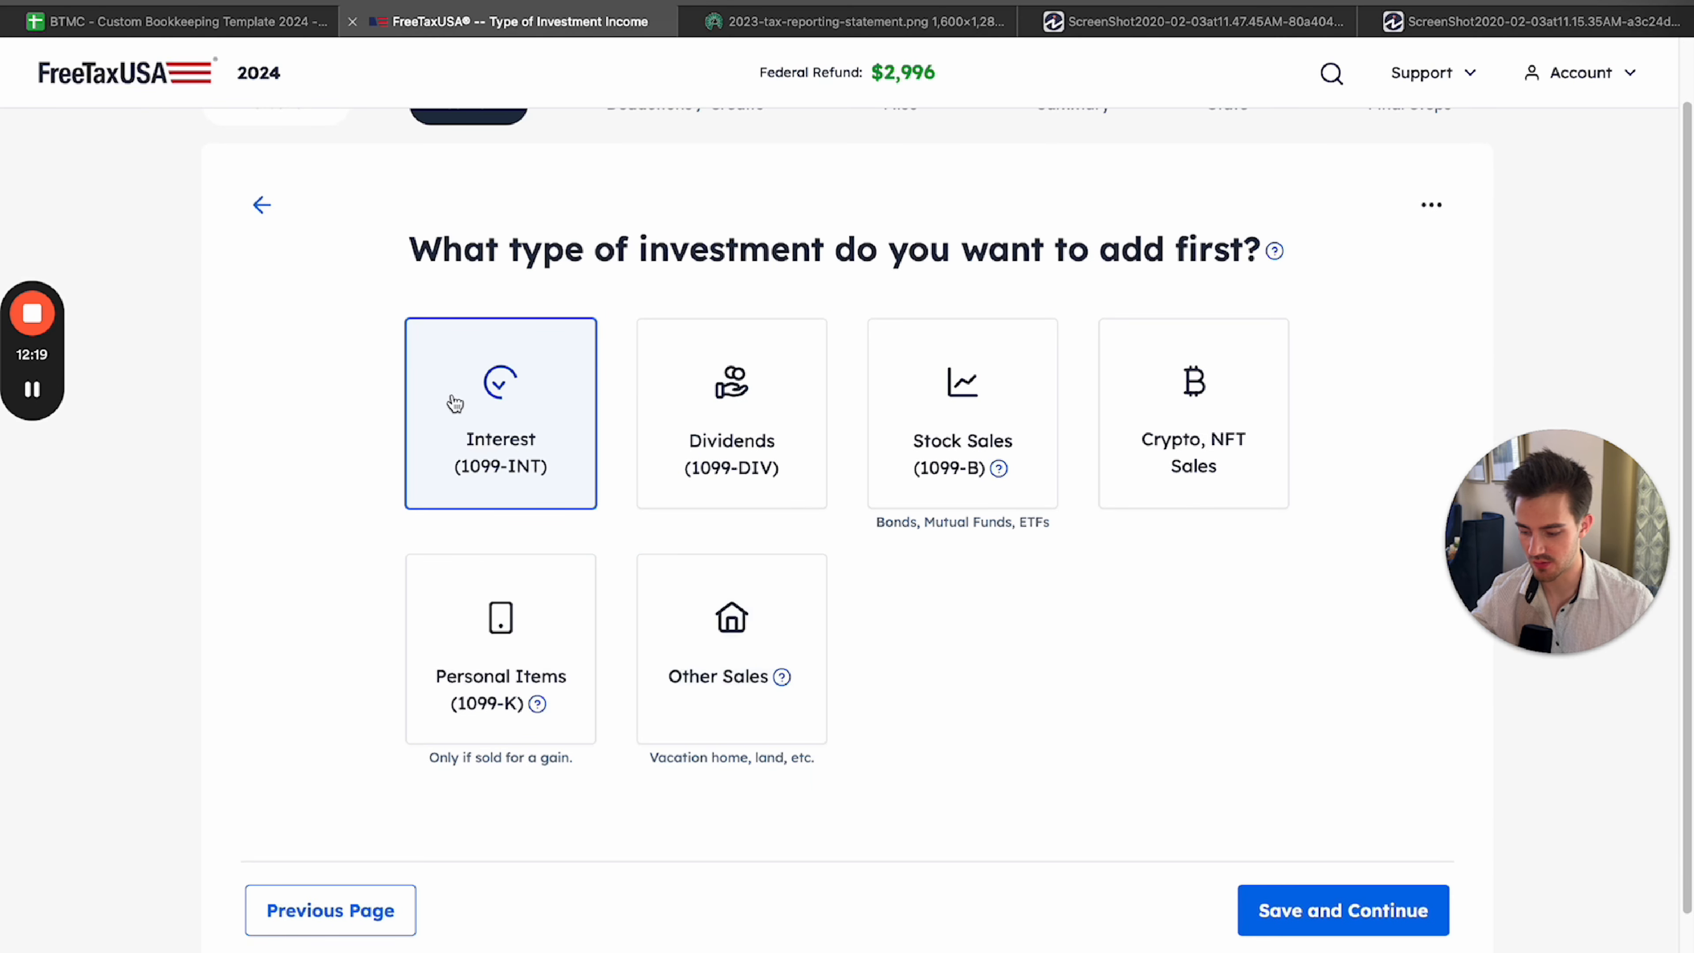
click(734, 493)
click(987, 447)
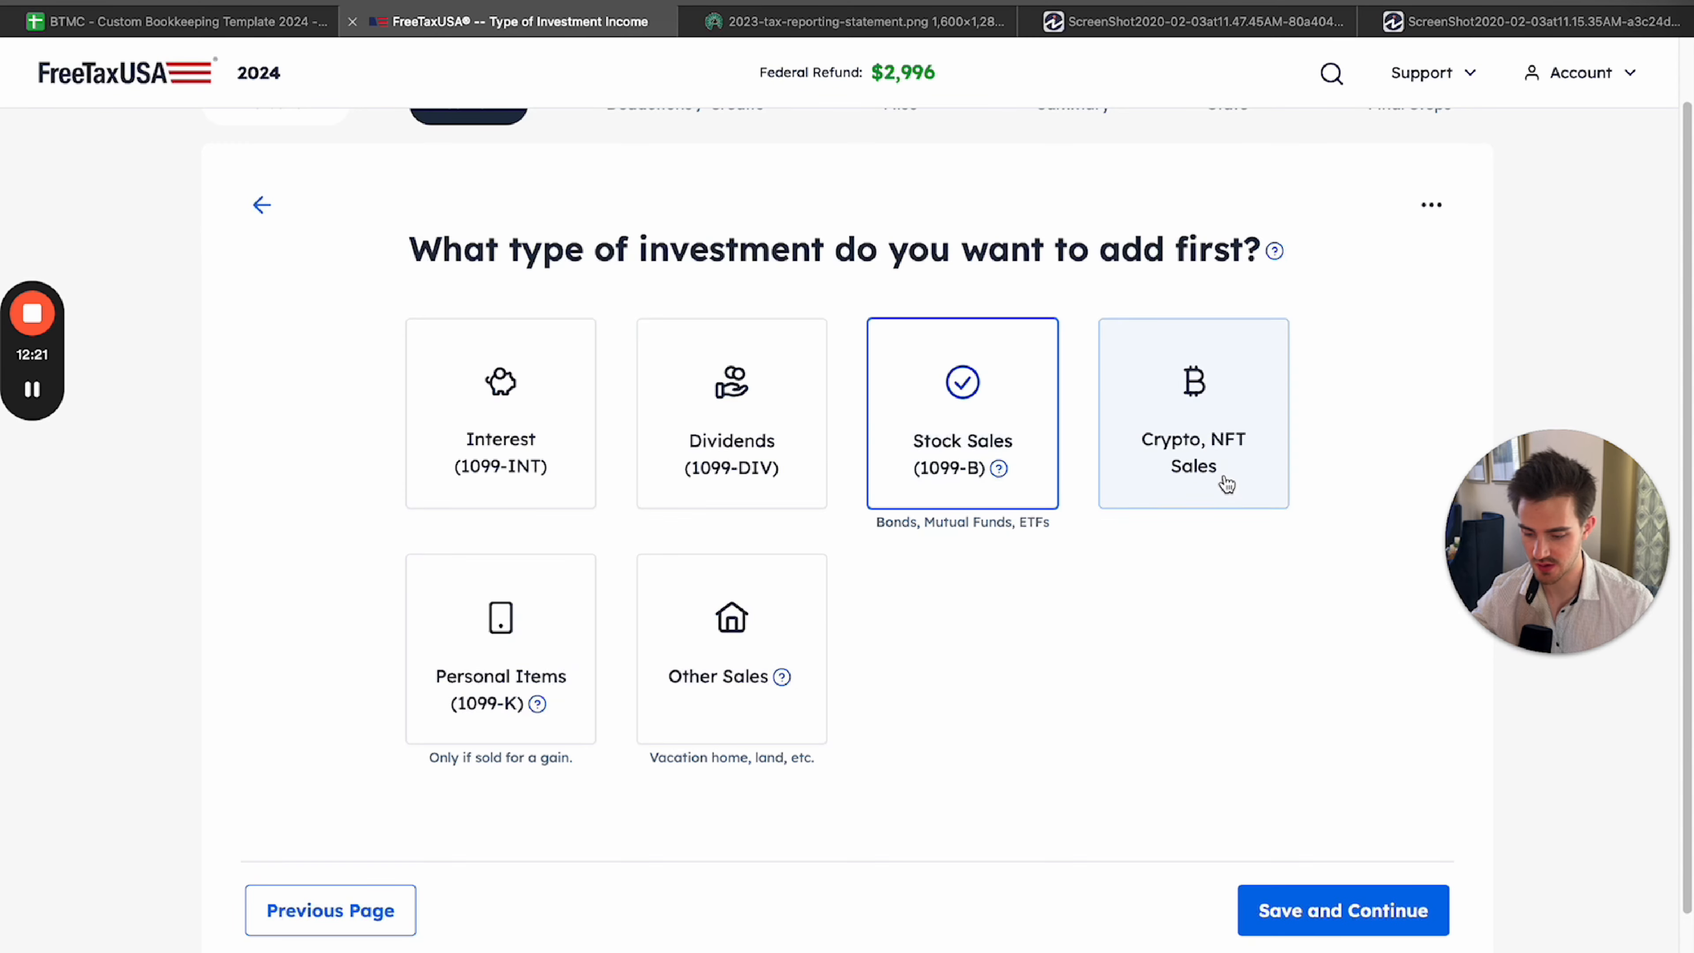
click(1226, 484)
click(740, 657)
click(555, 664)
click(533, 460)
click(1161, 454)
click(747, 464)
Choose Interest (1099-INT) as the first investment type, save it and open the Financial Institution field for entry.
click(560, 474)
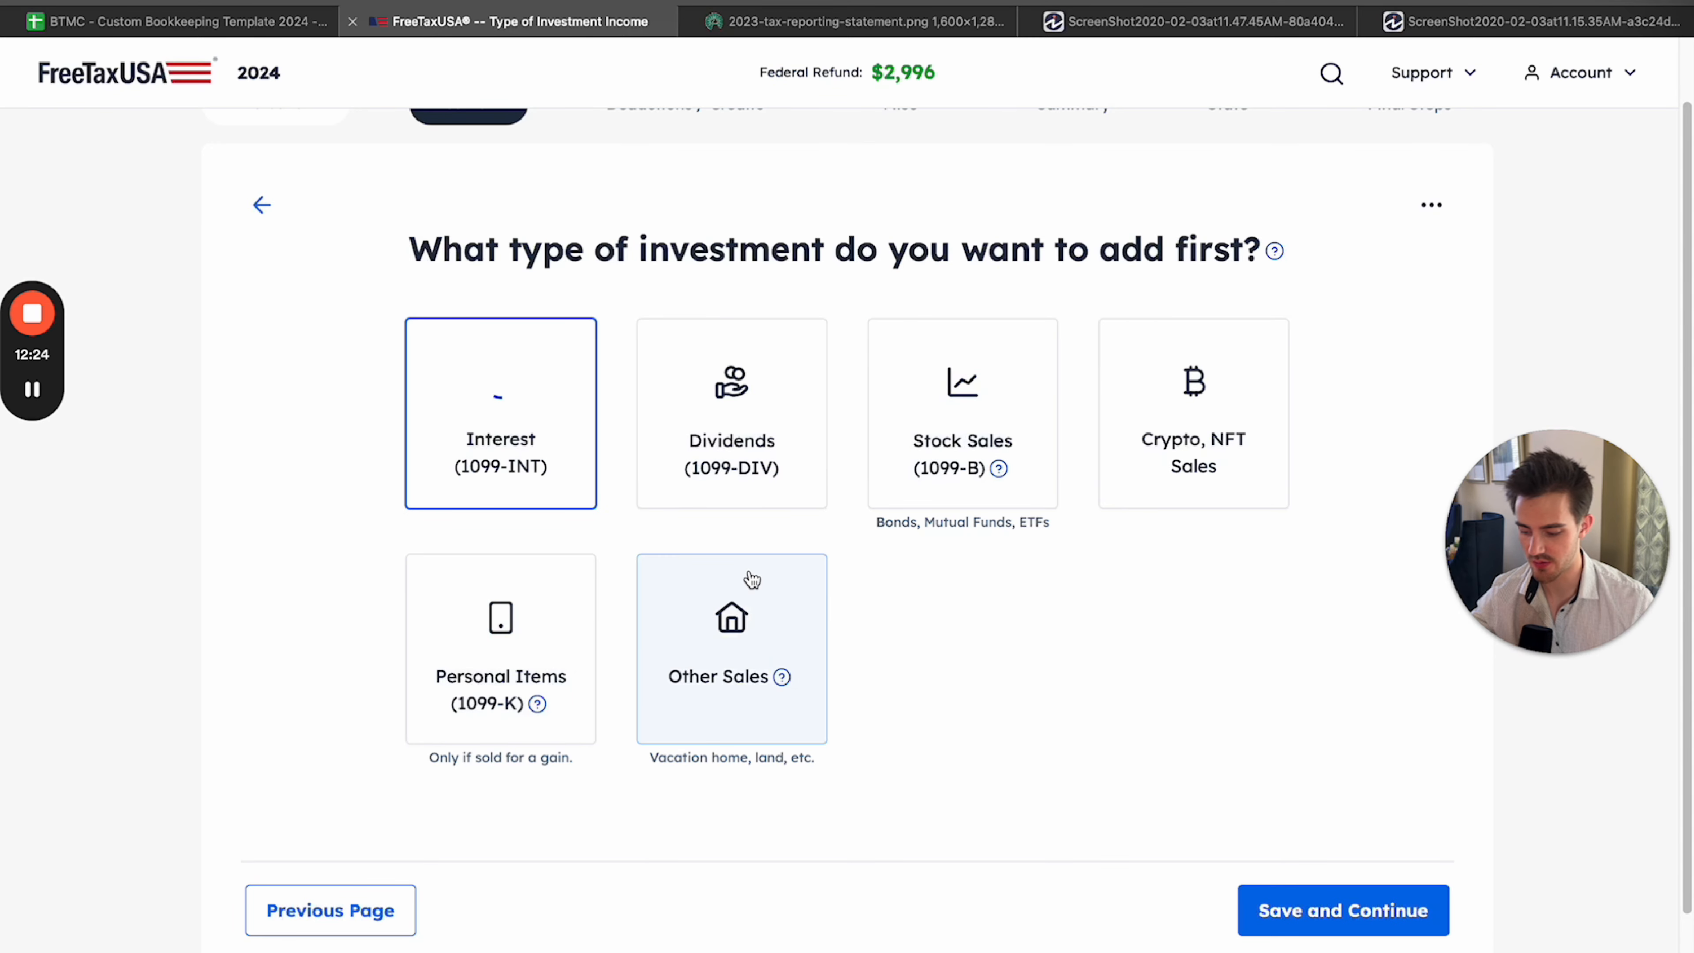
click(667, 493)
click(563, 494)
click(1307, 909)
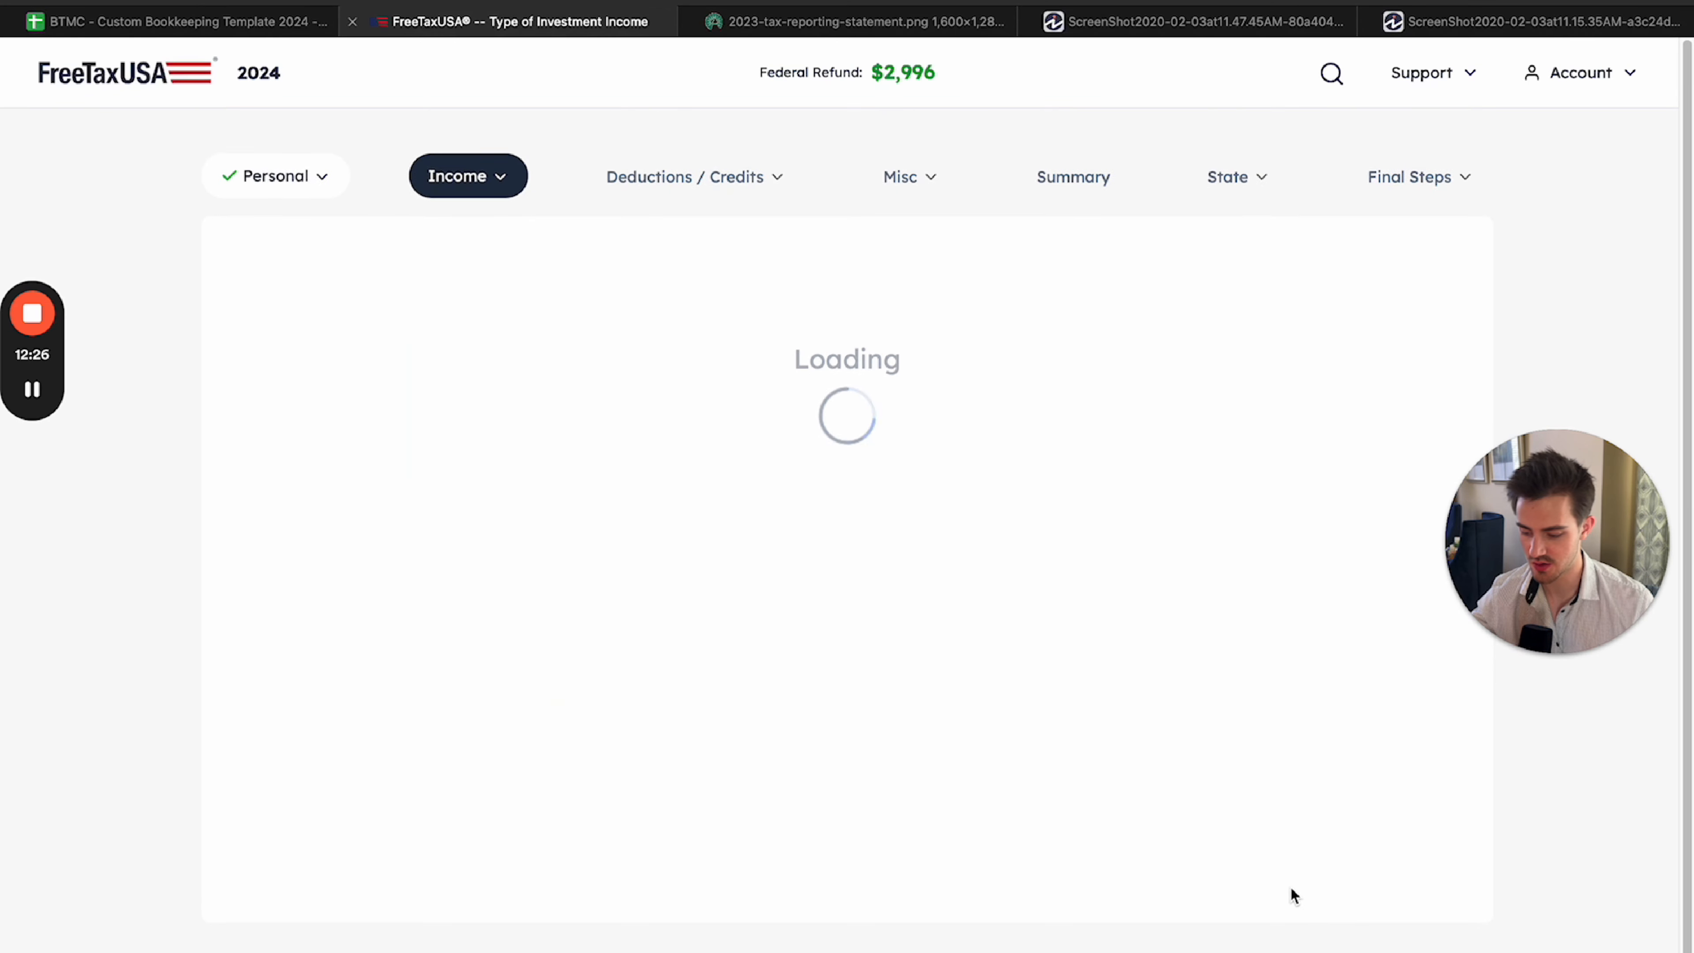
click(609, 441)
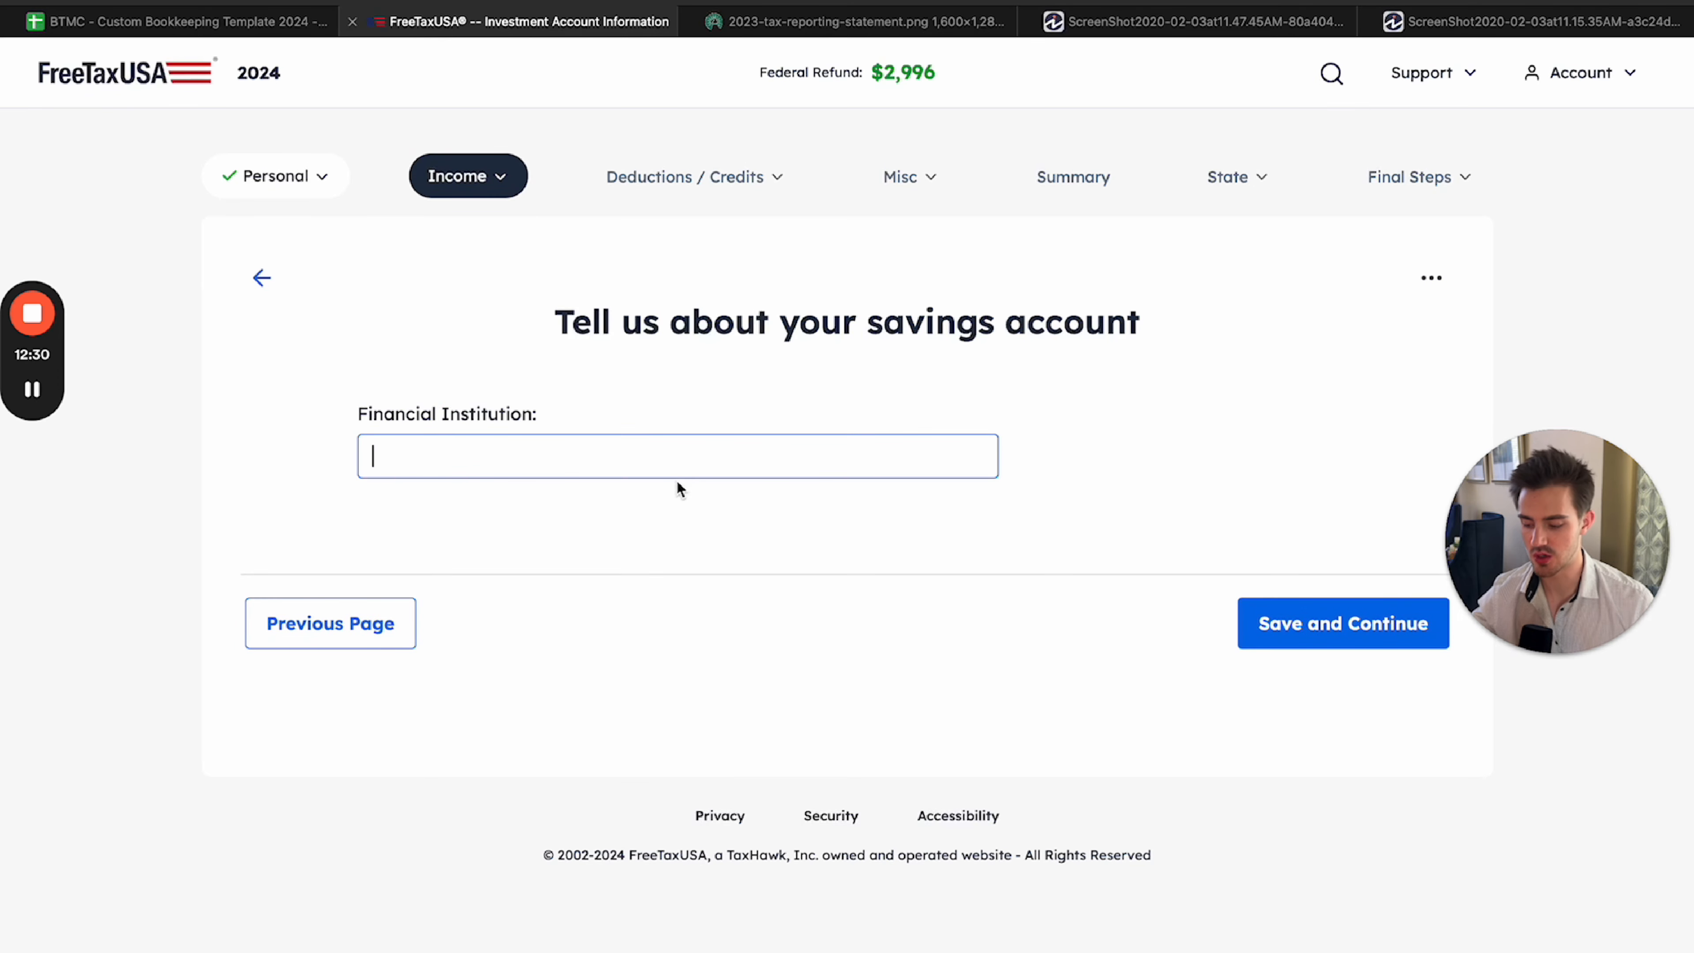
Compare the sample 1099-INT and 1099-DIV forms with the Fidelity 2023 tax reporting statement.
click(1134, 22)
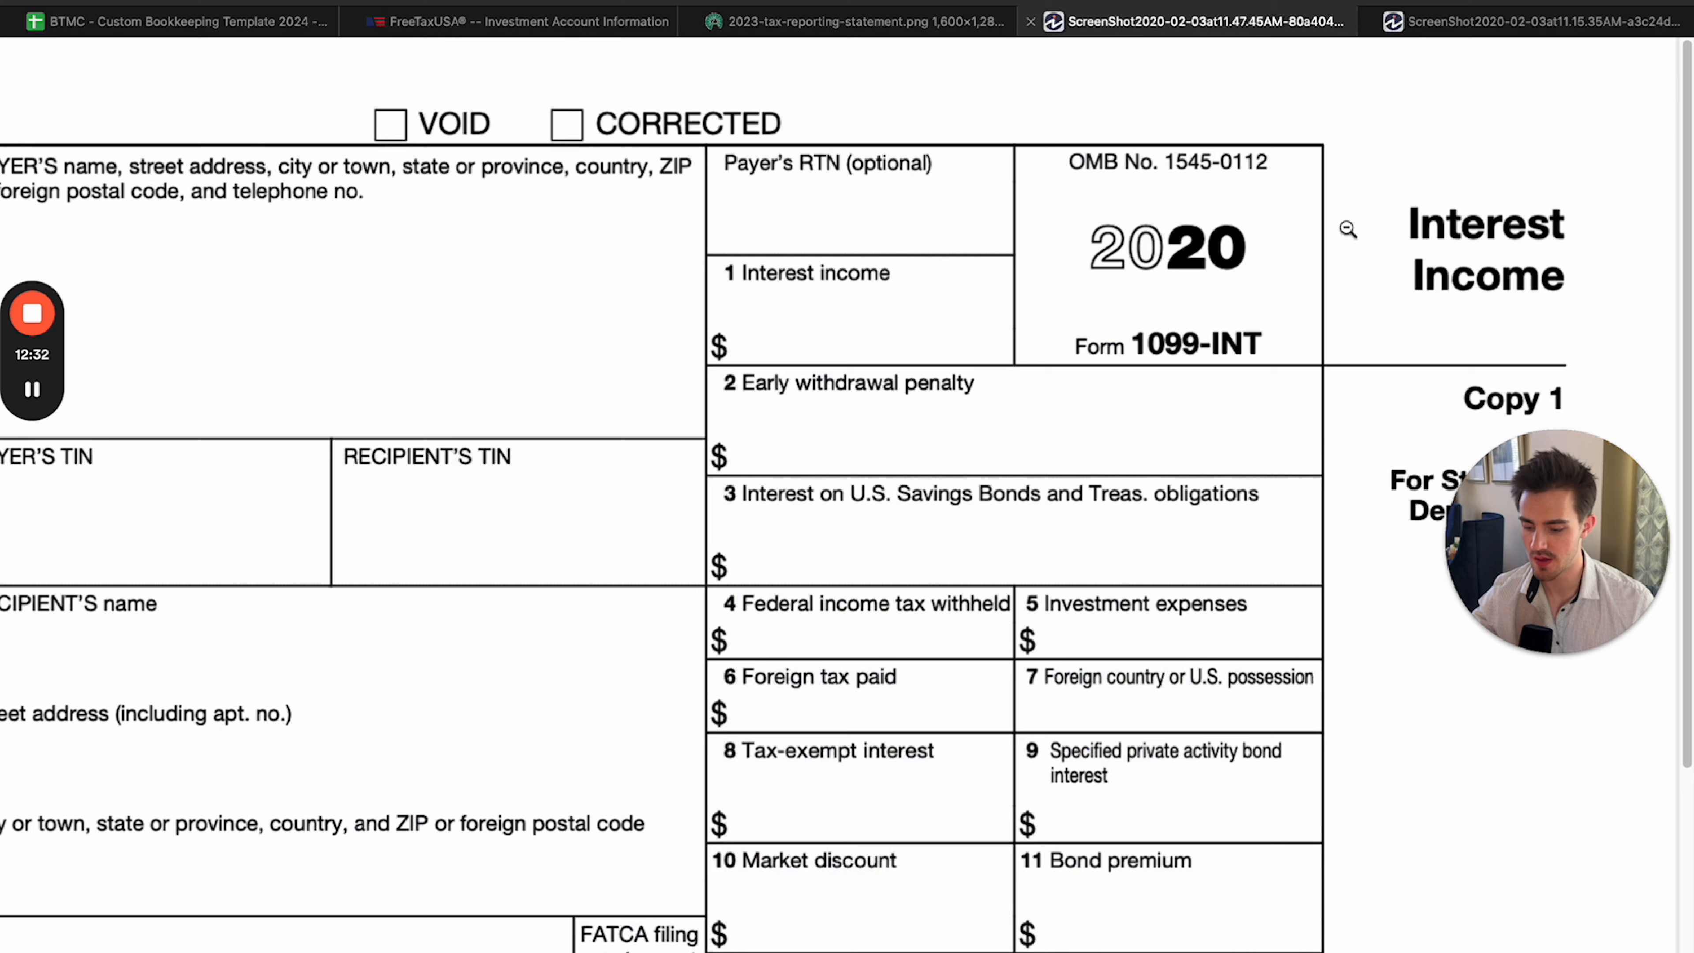
click(631, 509)
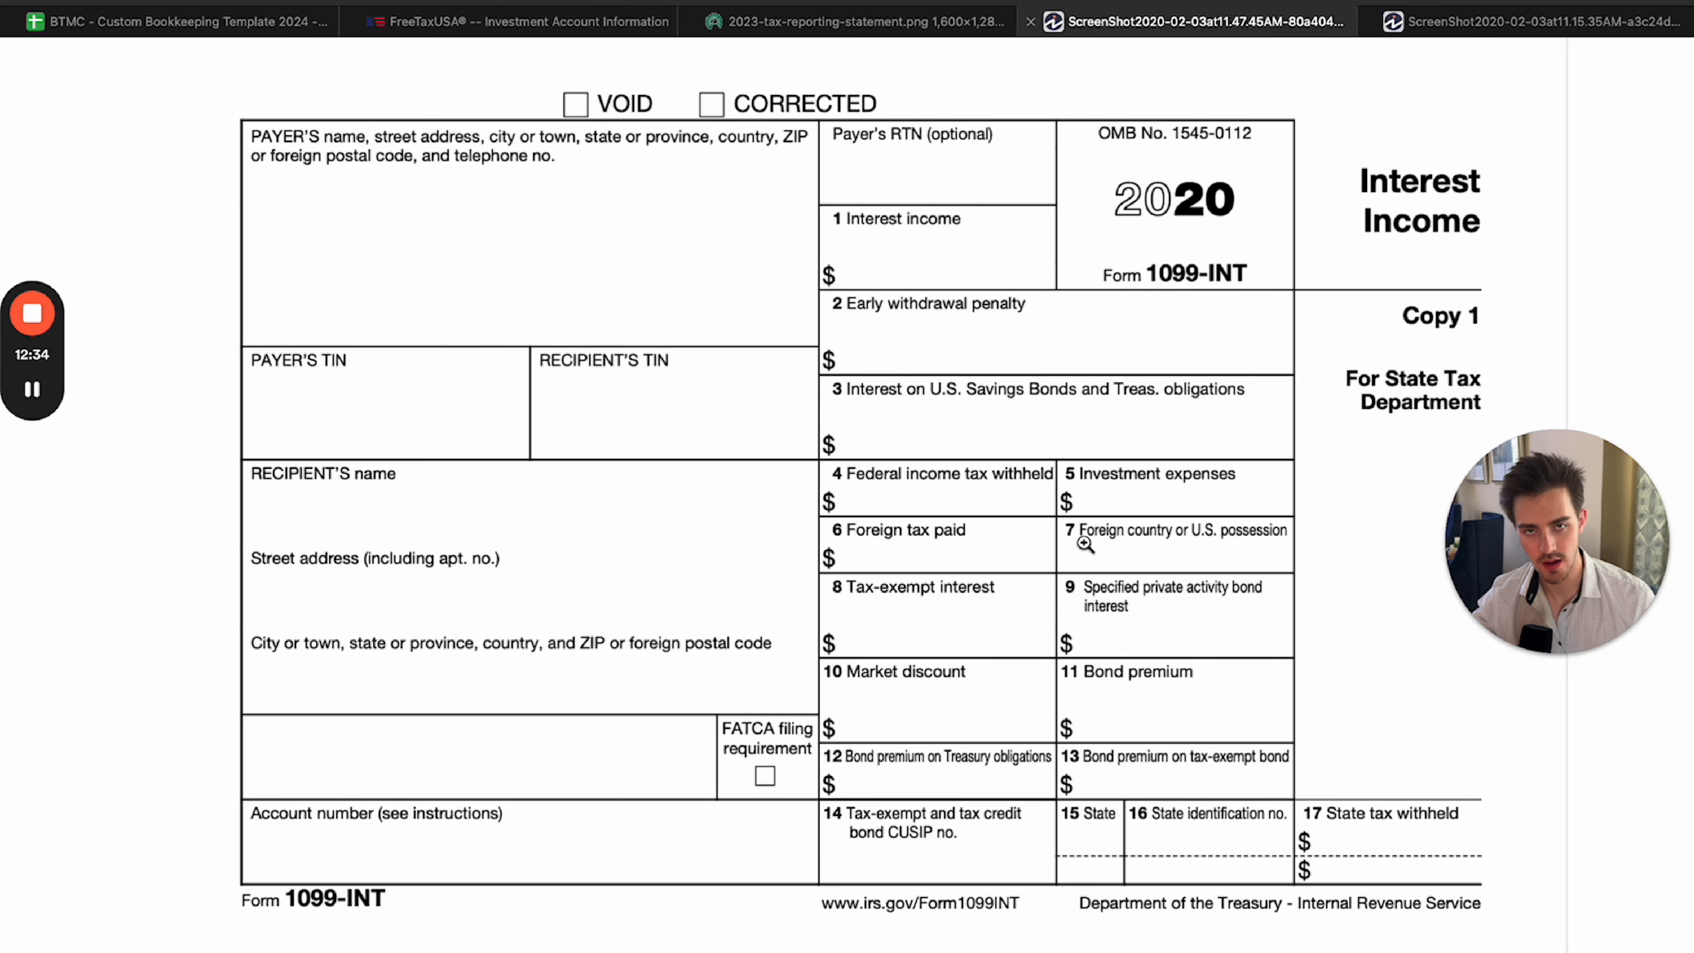
click(567, 23)
click(805, 30)
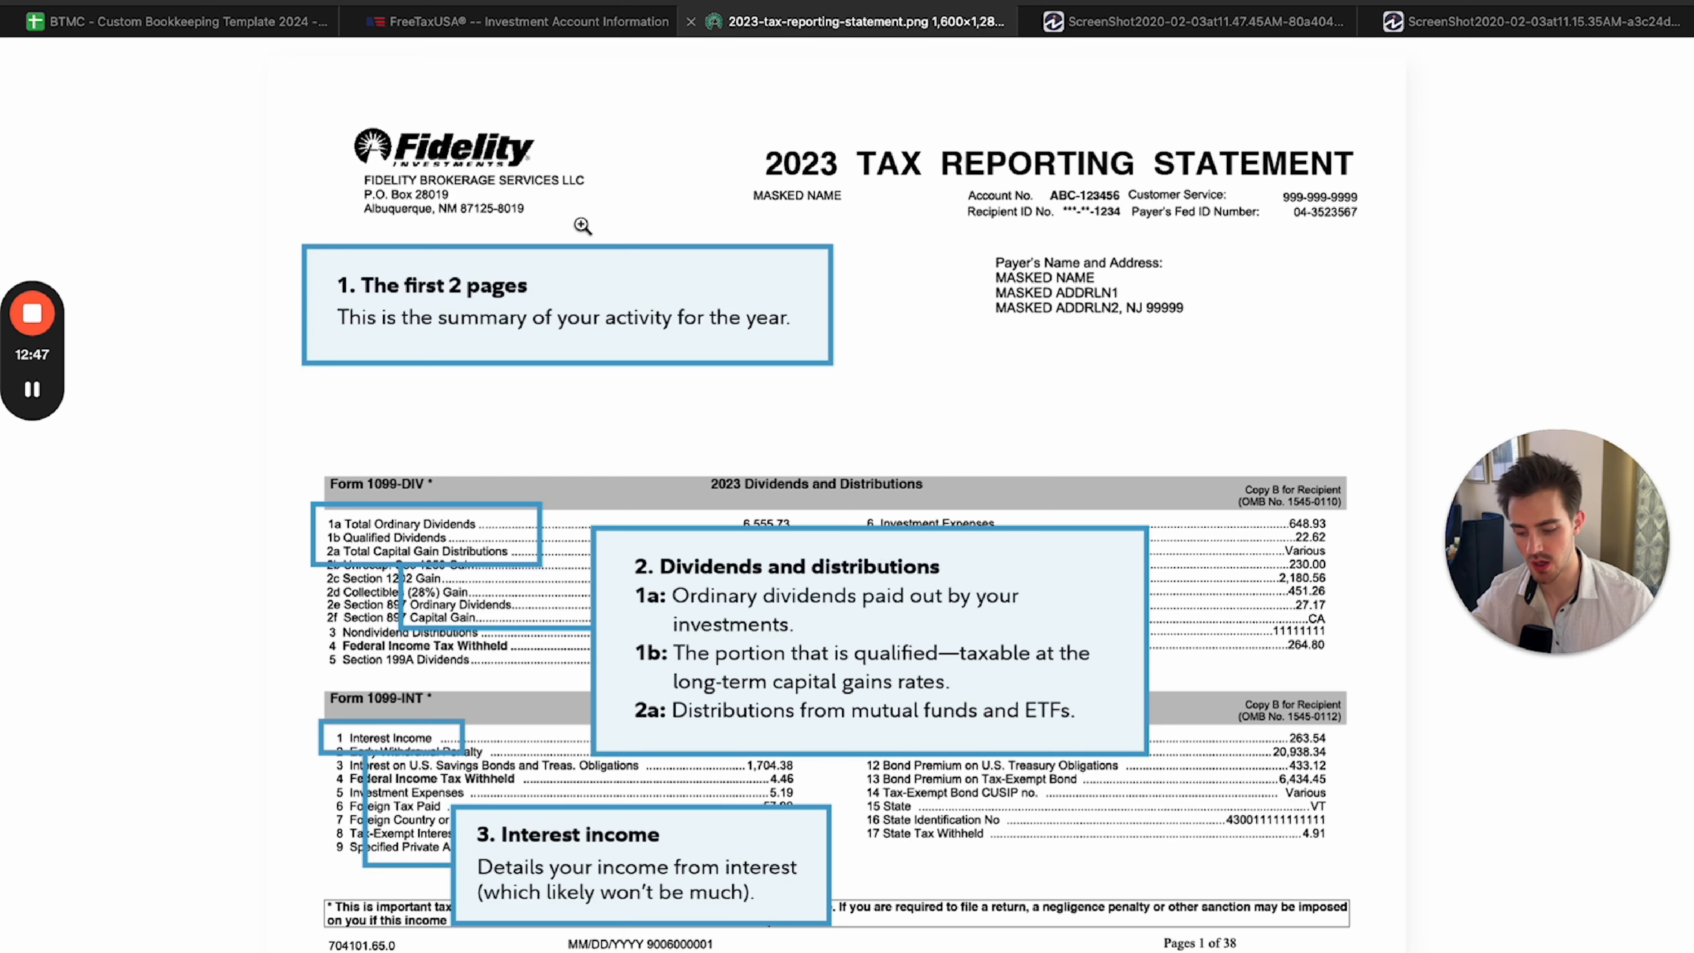
click(1100, 21)
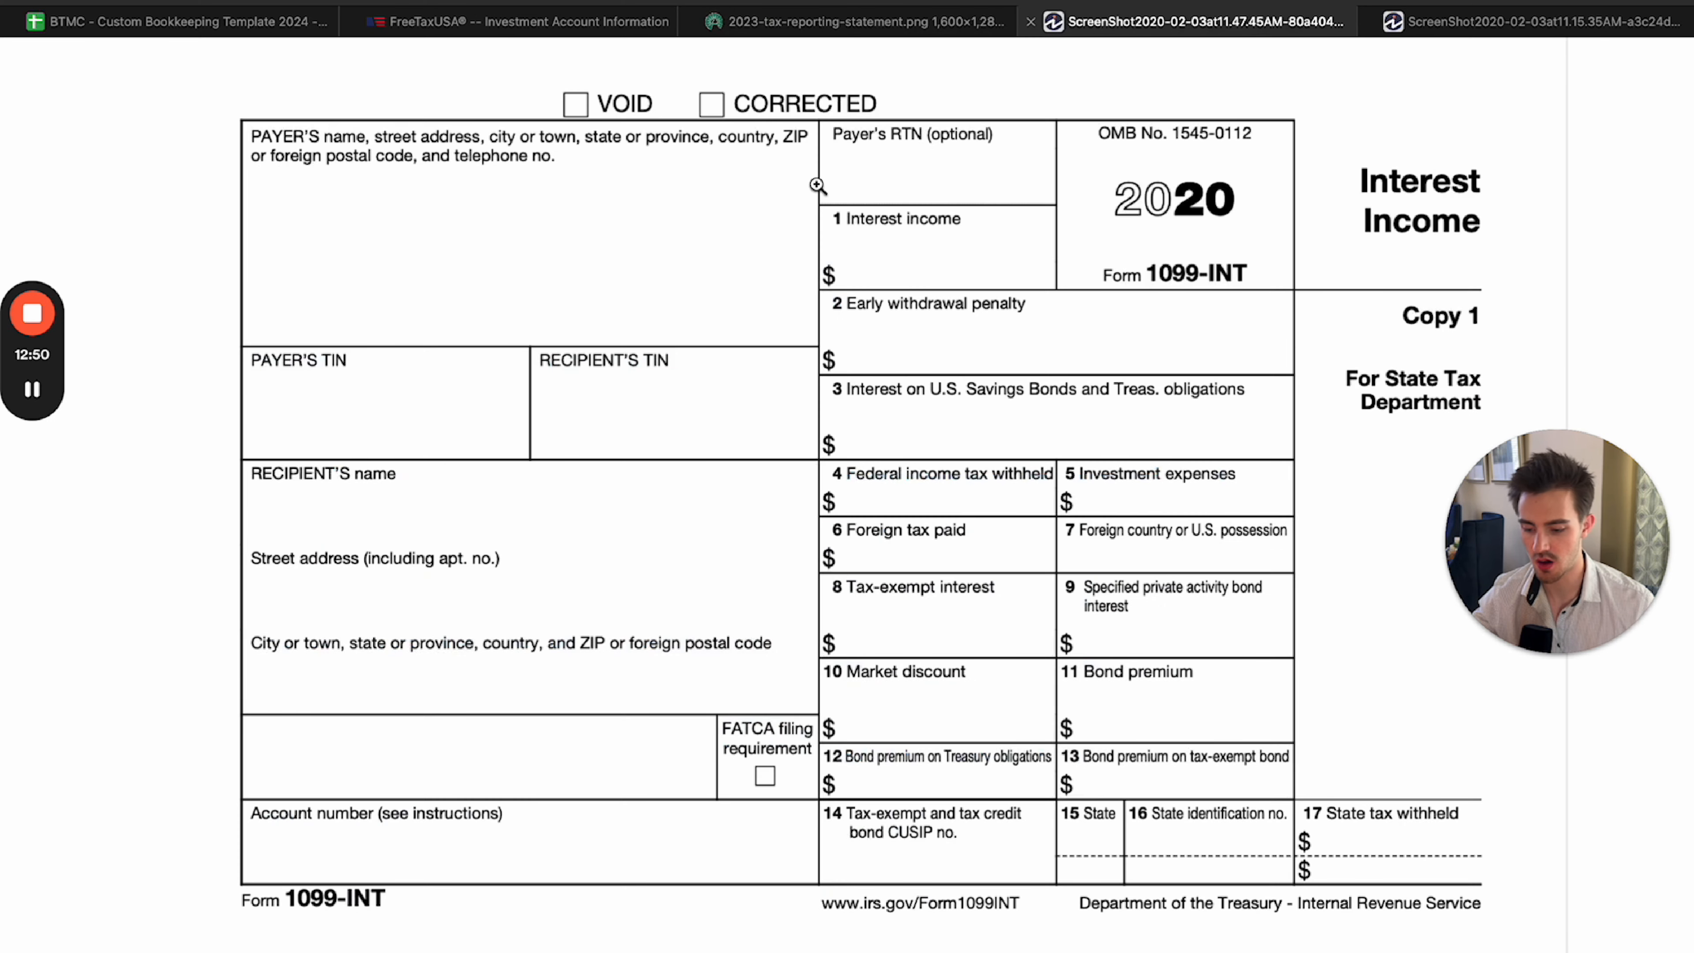
click(1521, 33)
click(1268, 11)
click(1490, 27)
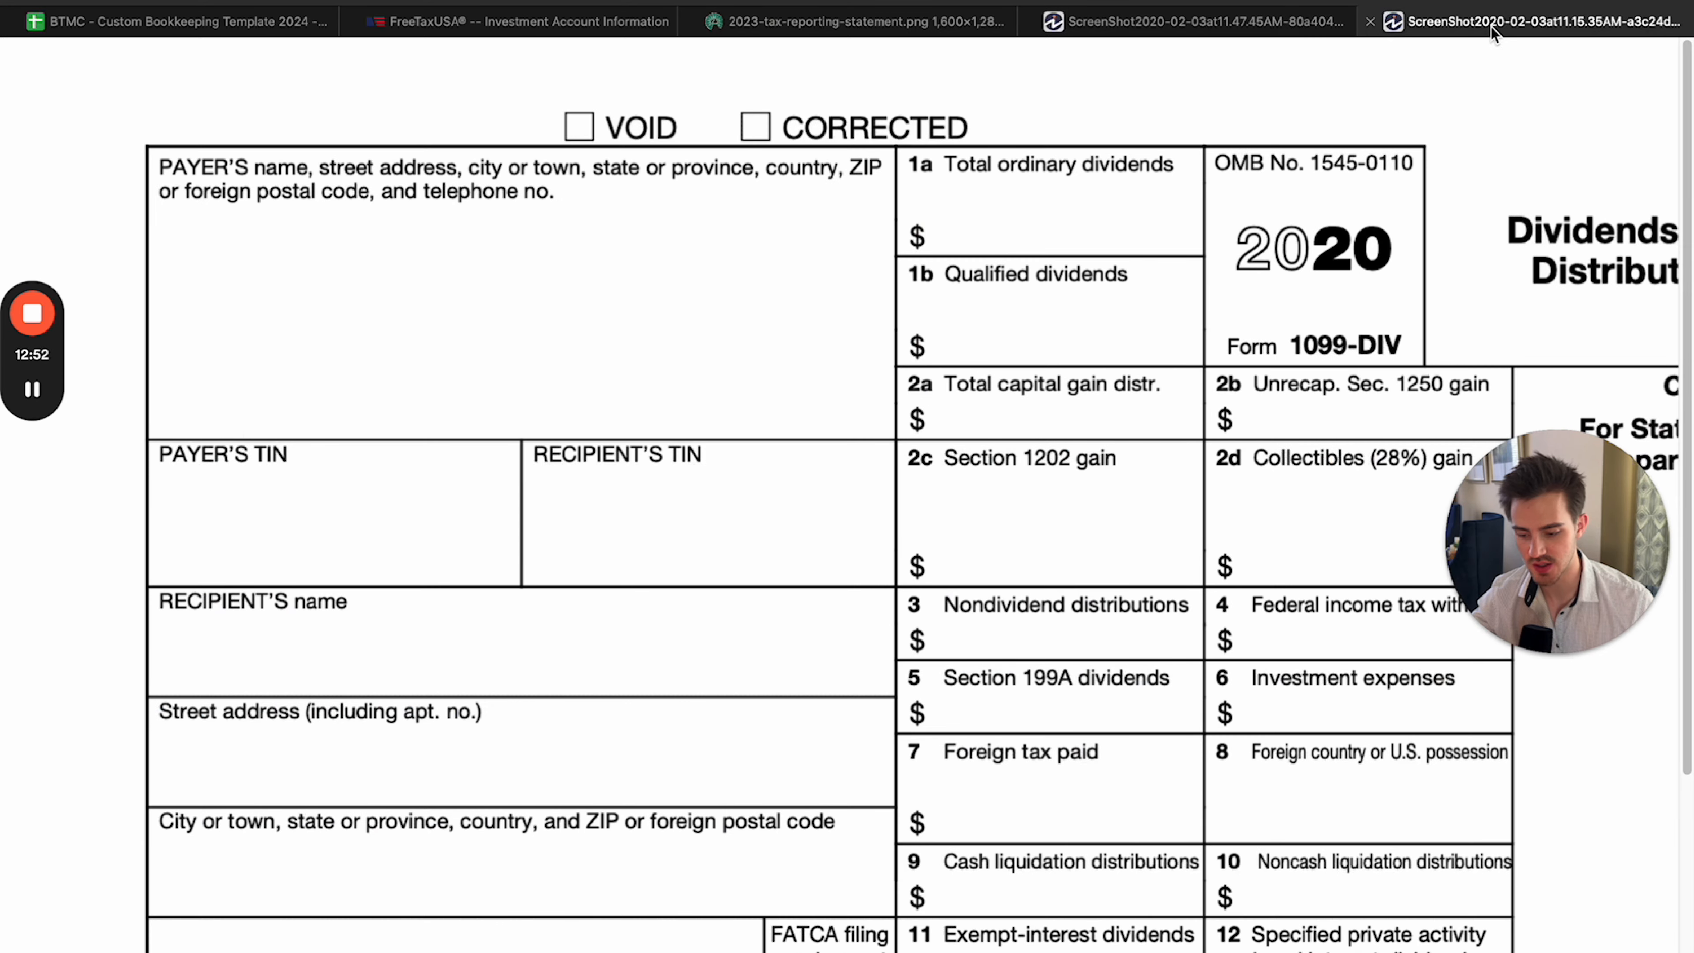
click(1231, 32)
click(1508, 21)
click(1194, 21)
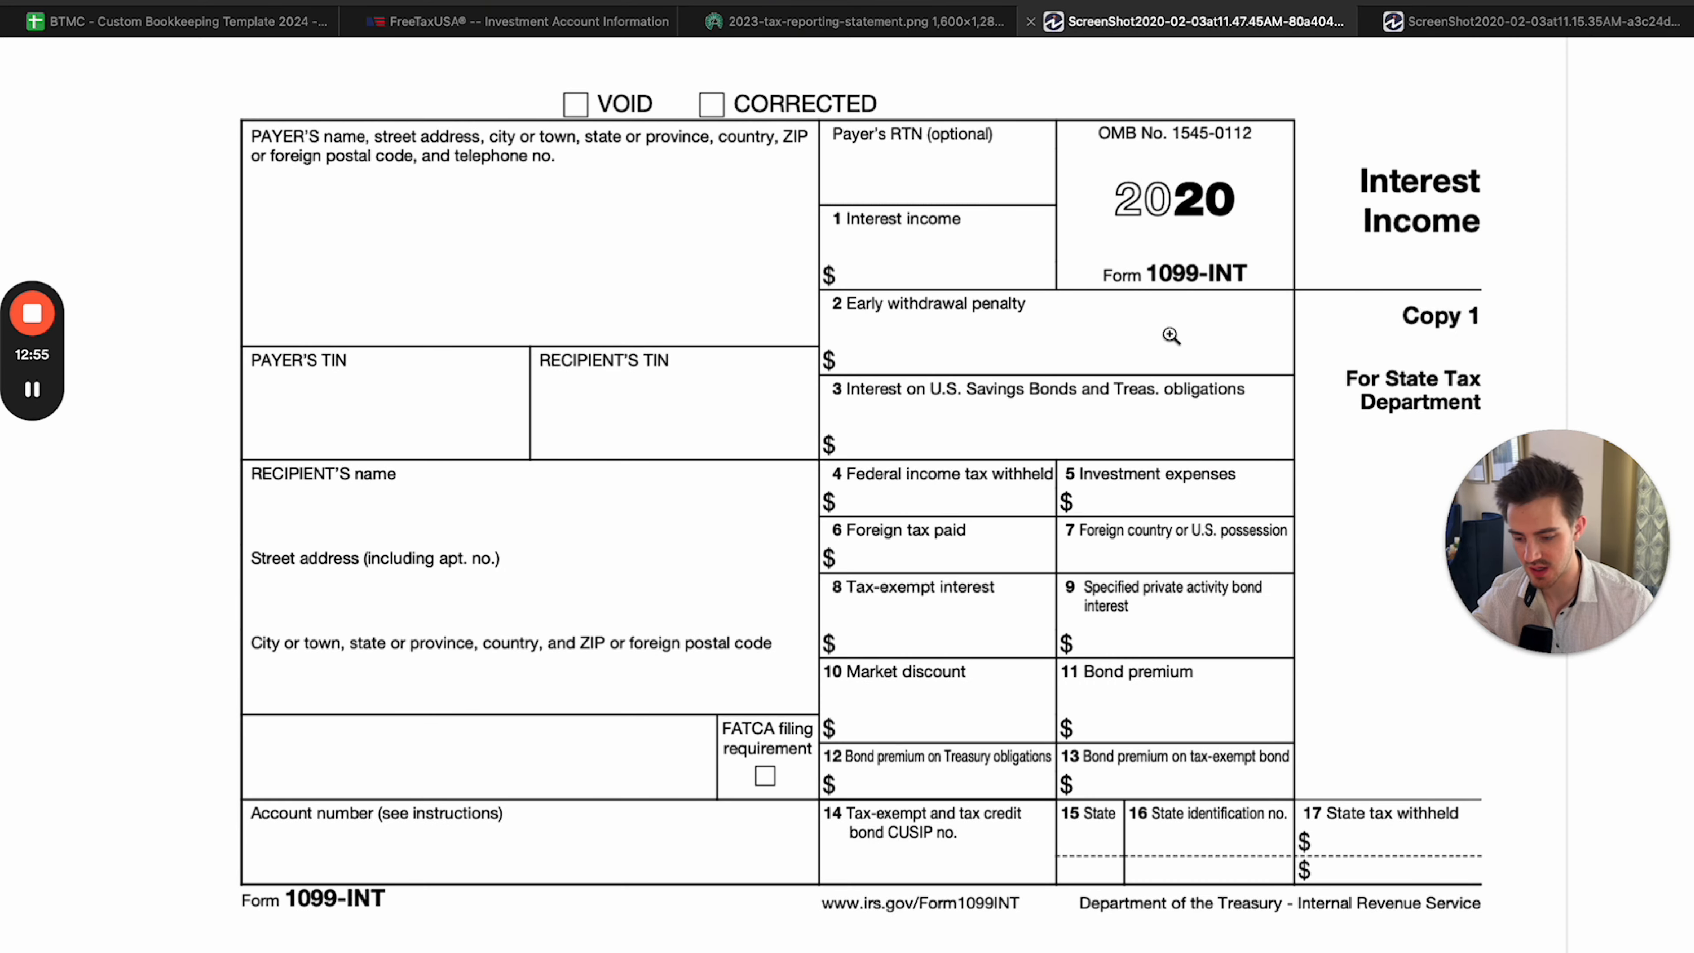
Examine the Form 1099-DIV section of the Fidelity 2023 tax reporting statement.
click(721, 22)
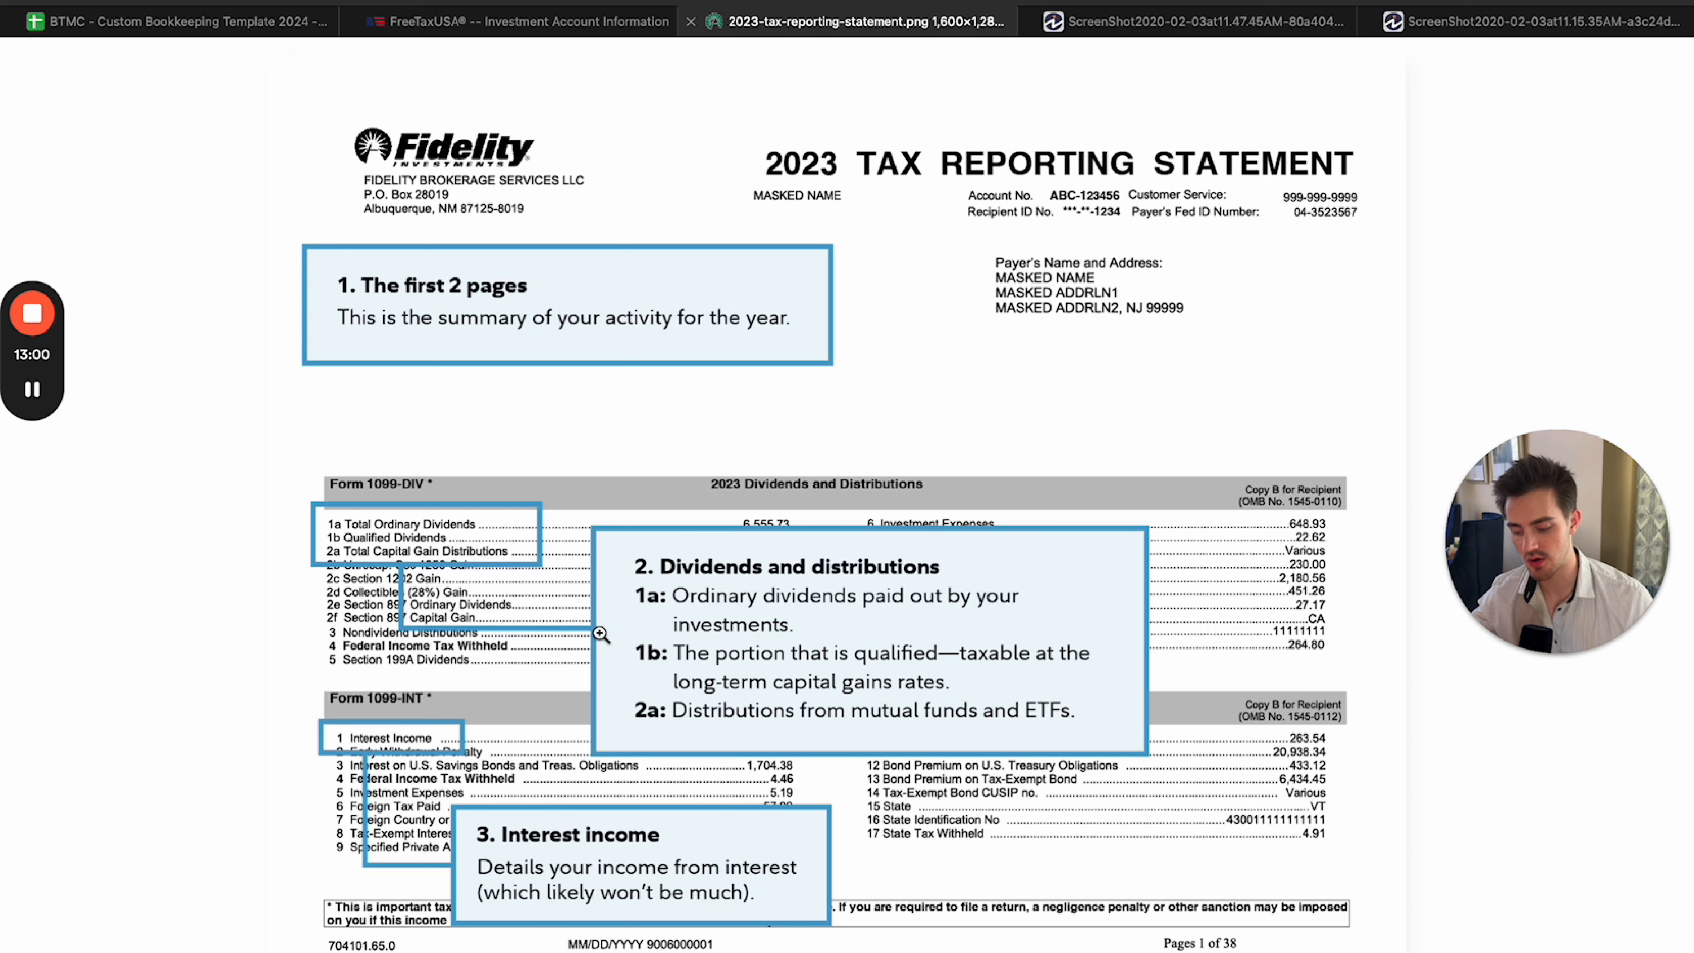
click(408, 488)
click(446, 498)
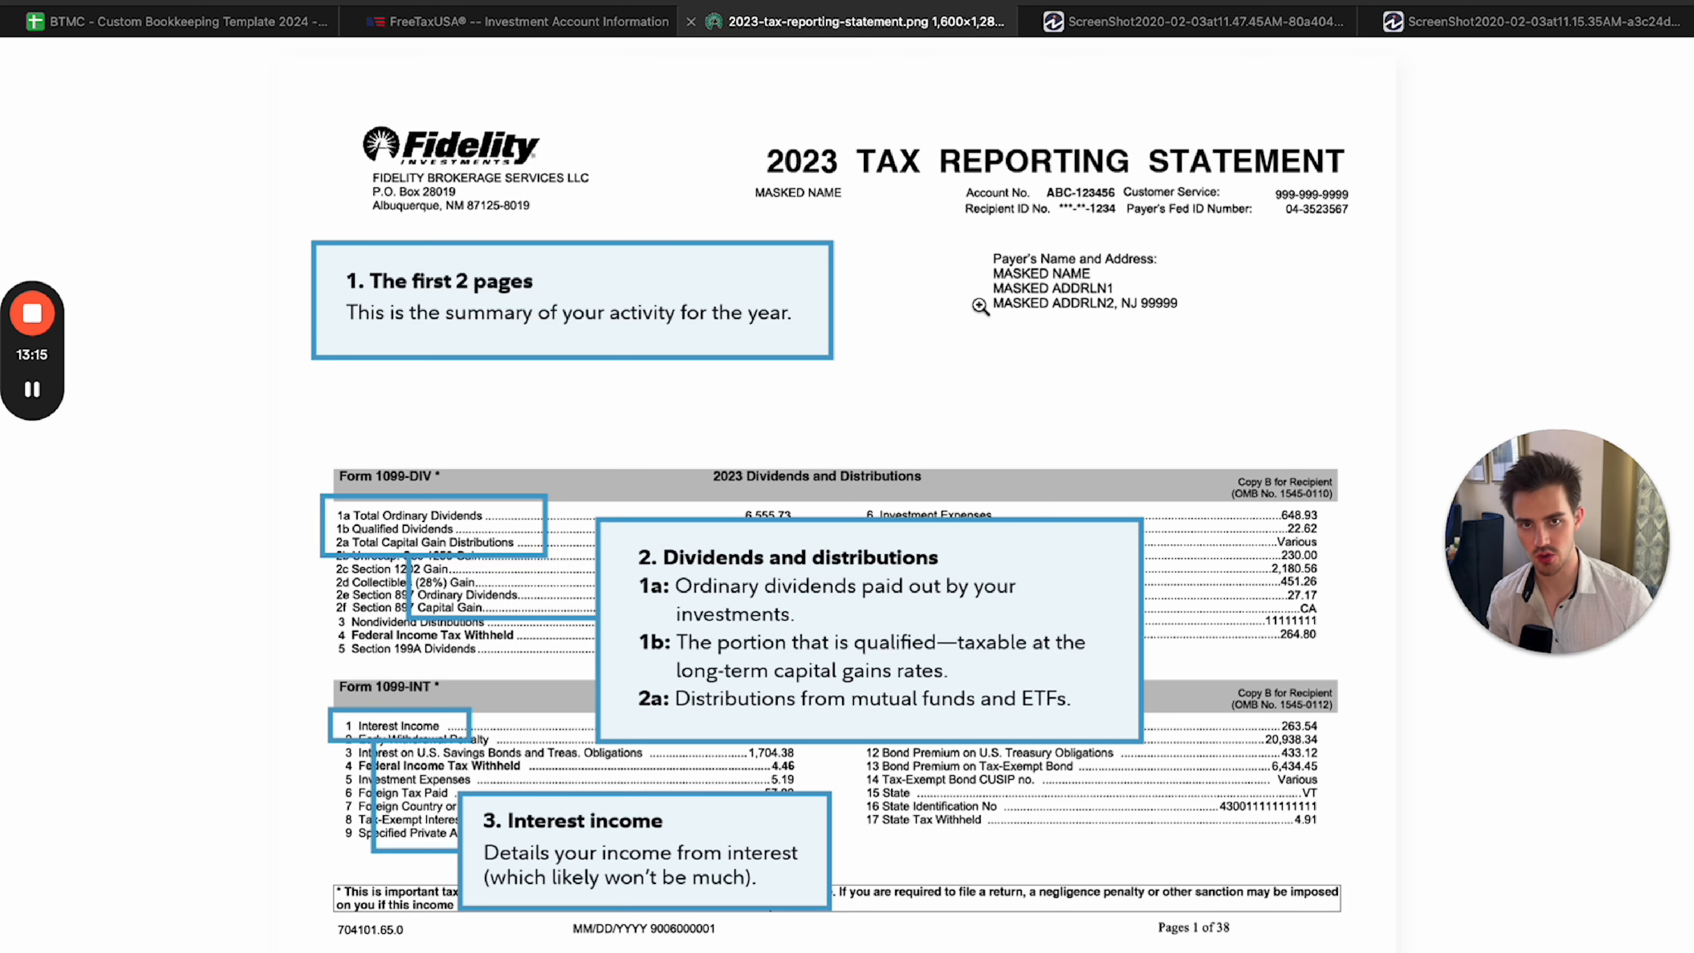
drag(471, 494, 381, 363)
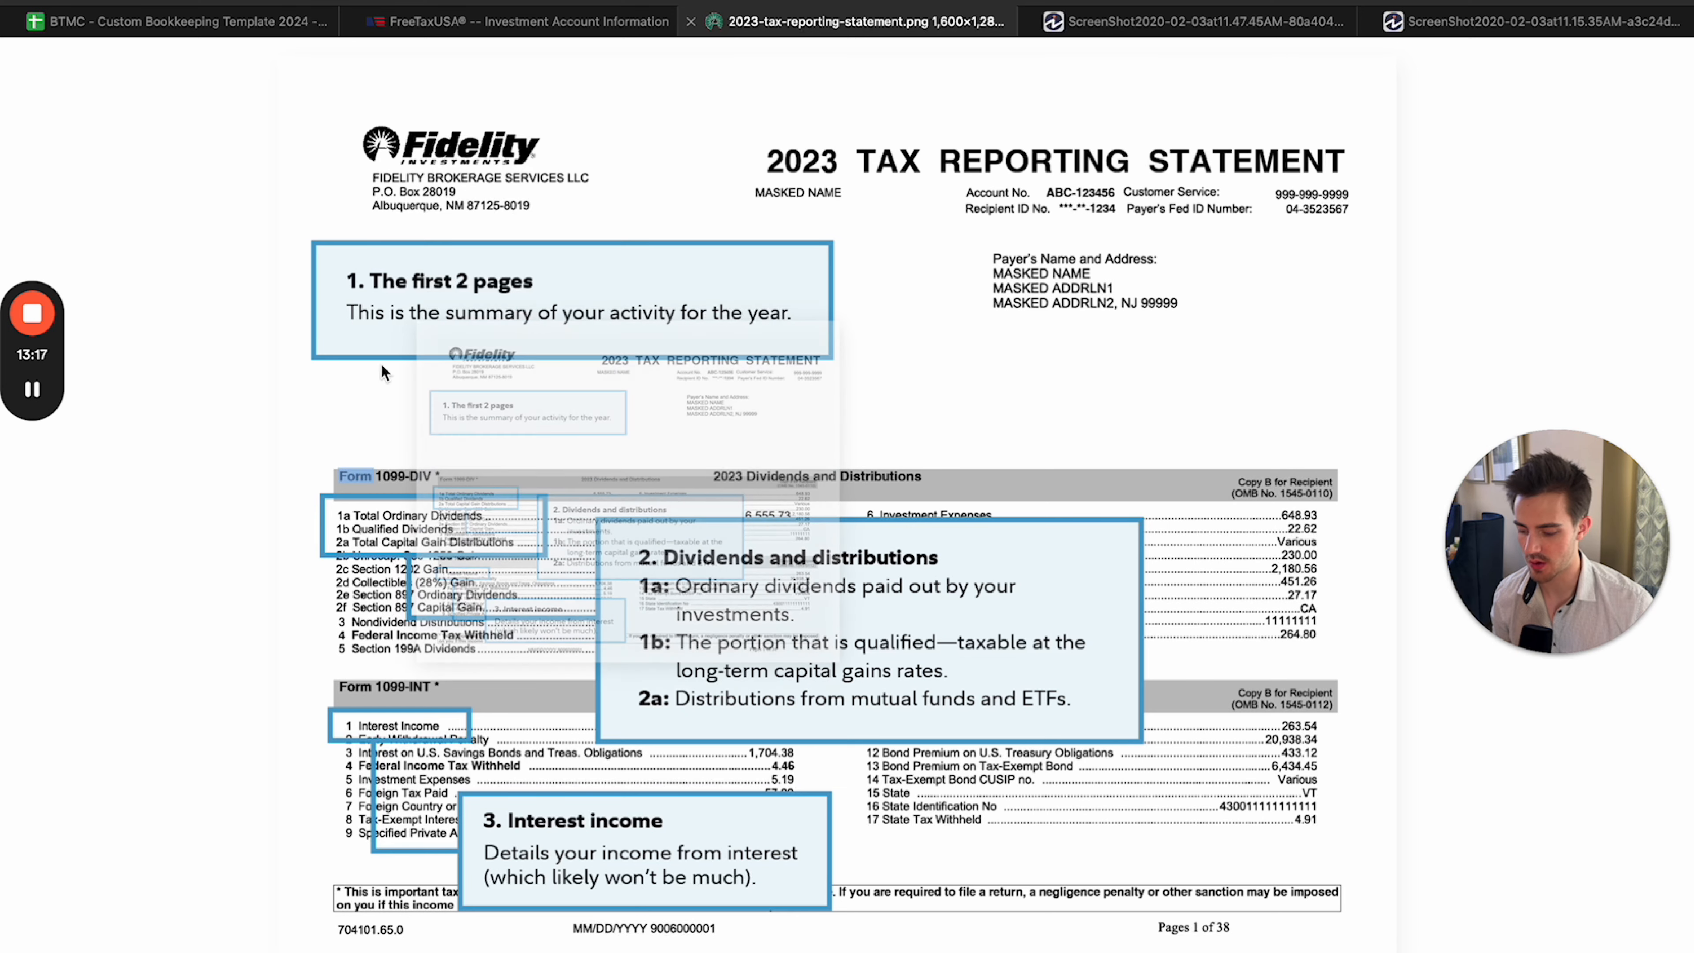
click(384, 354)
Back out of the interest entry in FreeTaxUSA to the investment and savings accounts page and start adding an investment again.
click(546, 19)
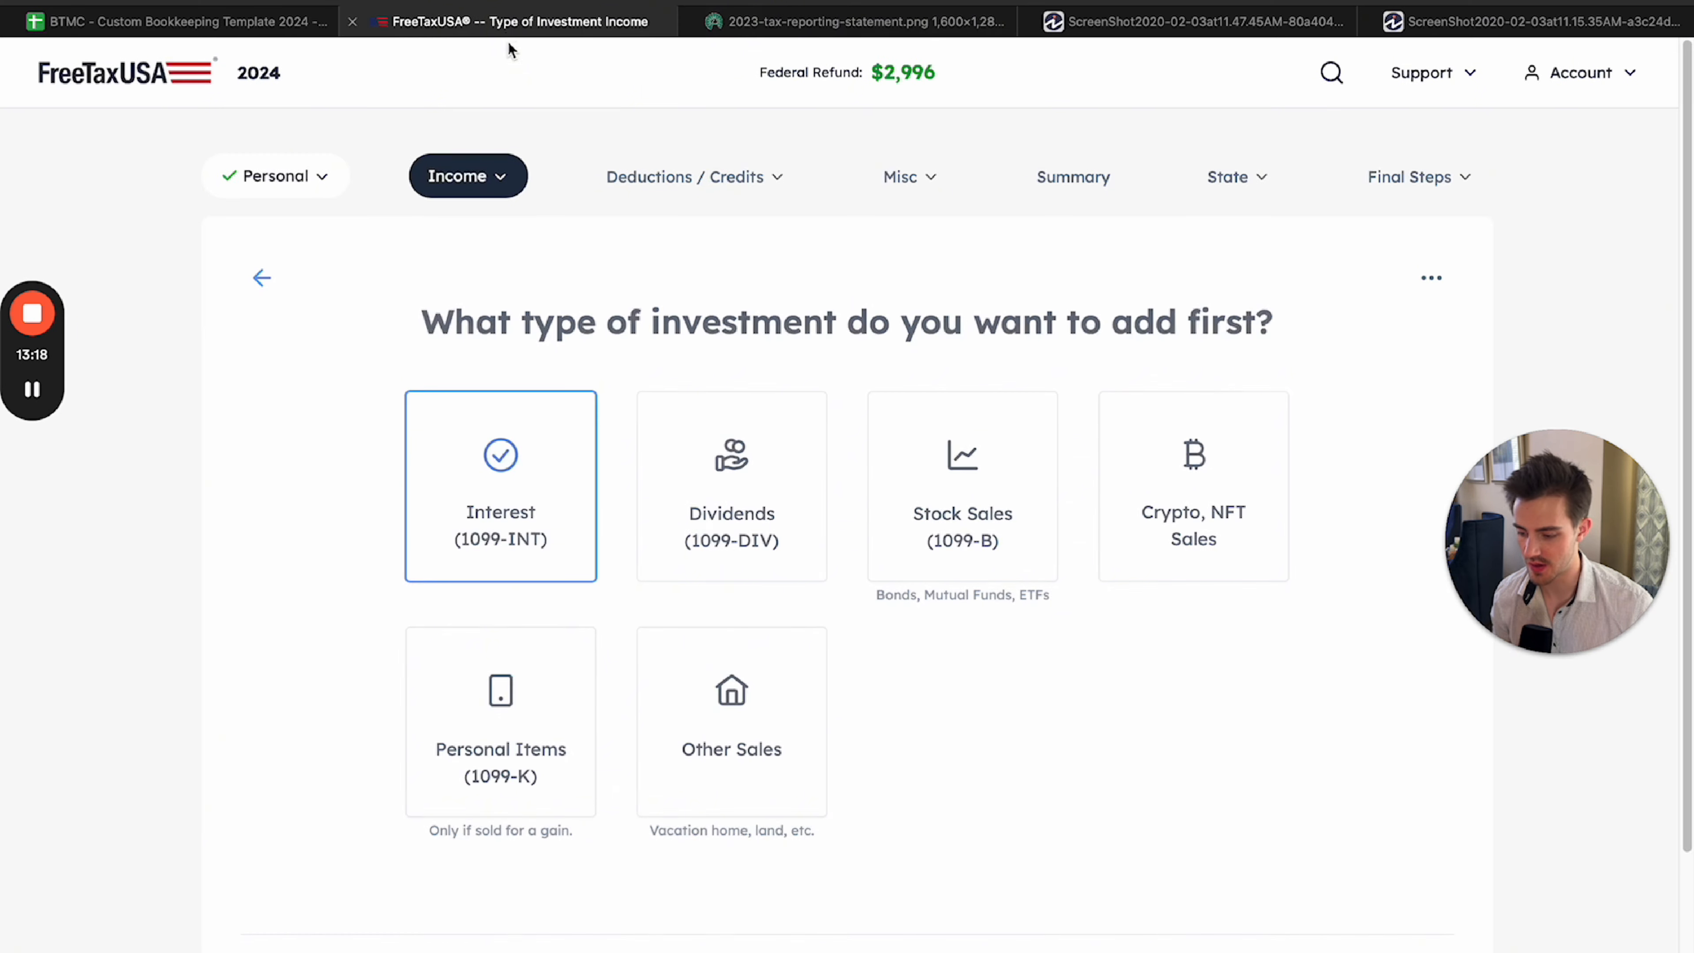
click(257, 276)
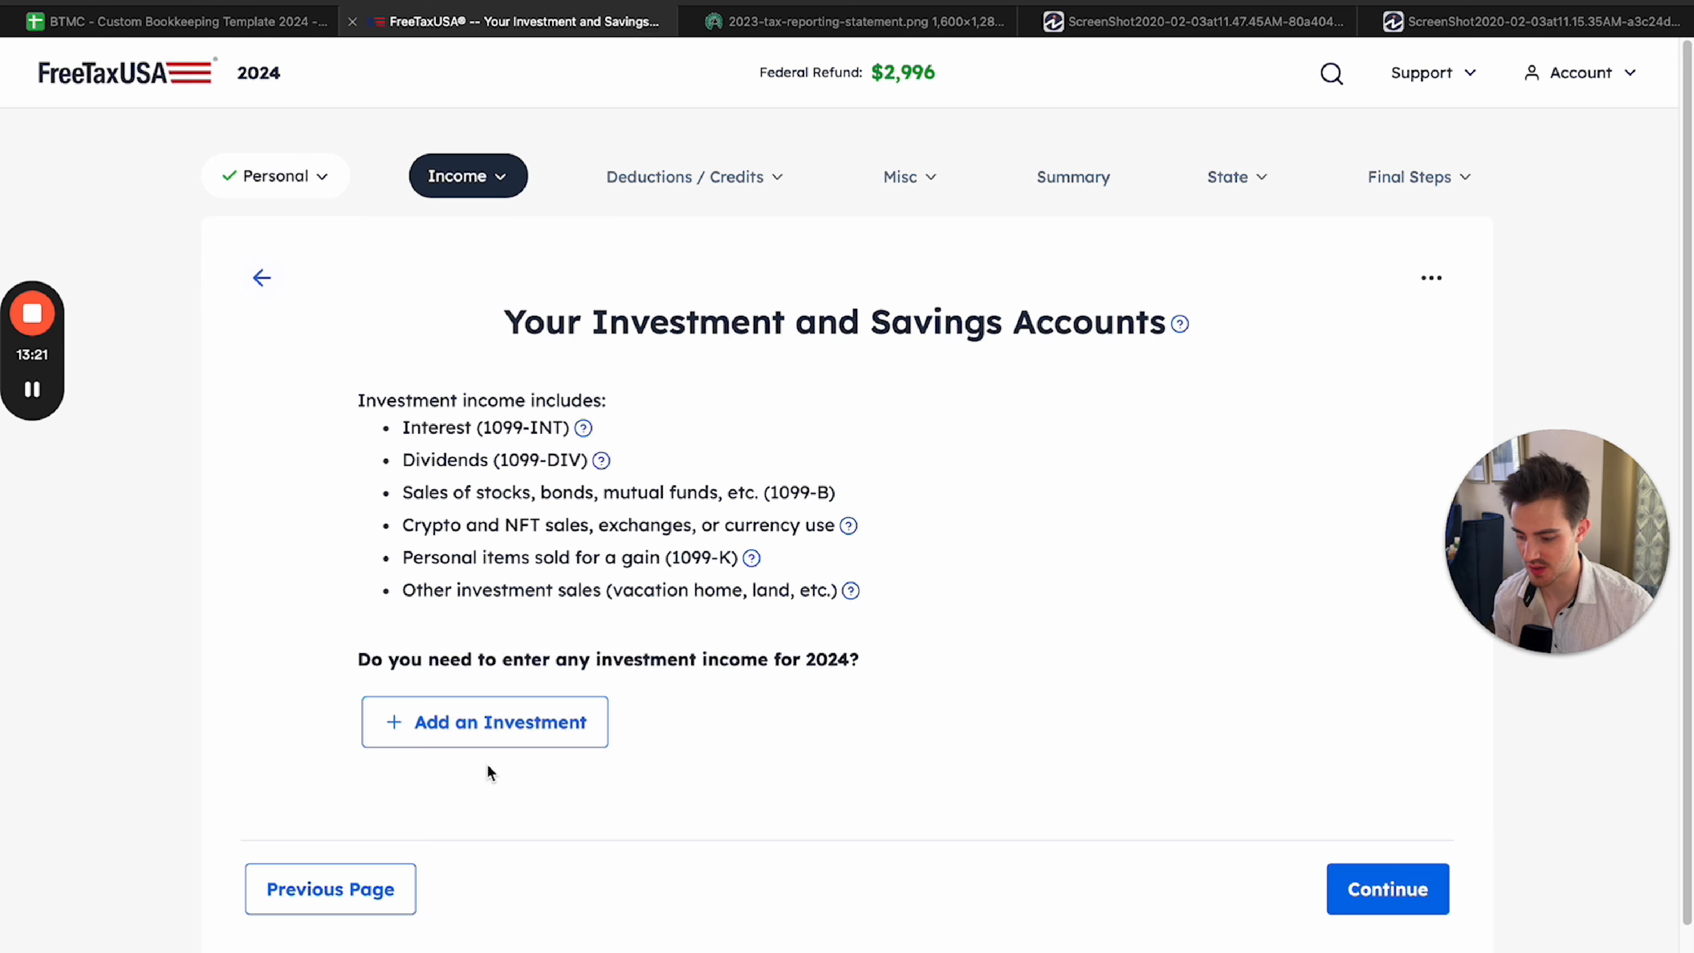
click(484, 724)
Check the Form 1099-DIV heading and dividend lines on the Fidelity statement up close.
click(834, 21)
scroll(668, 267, down, 5)
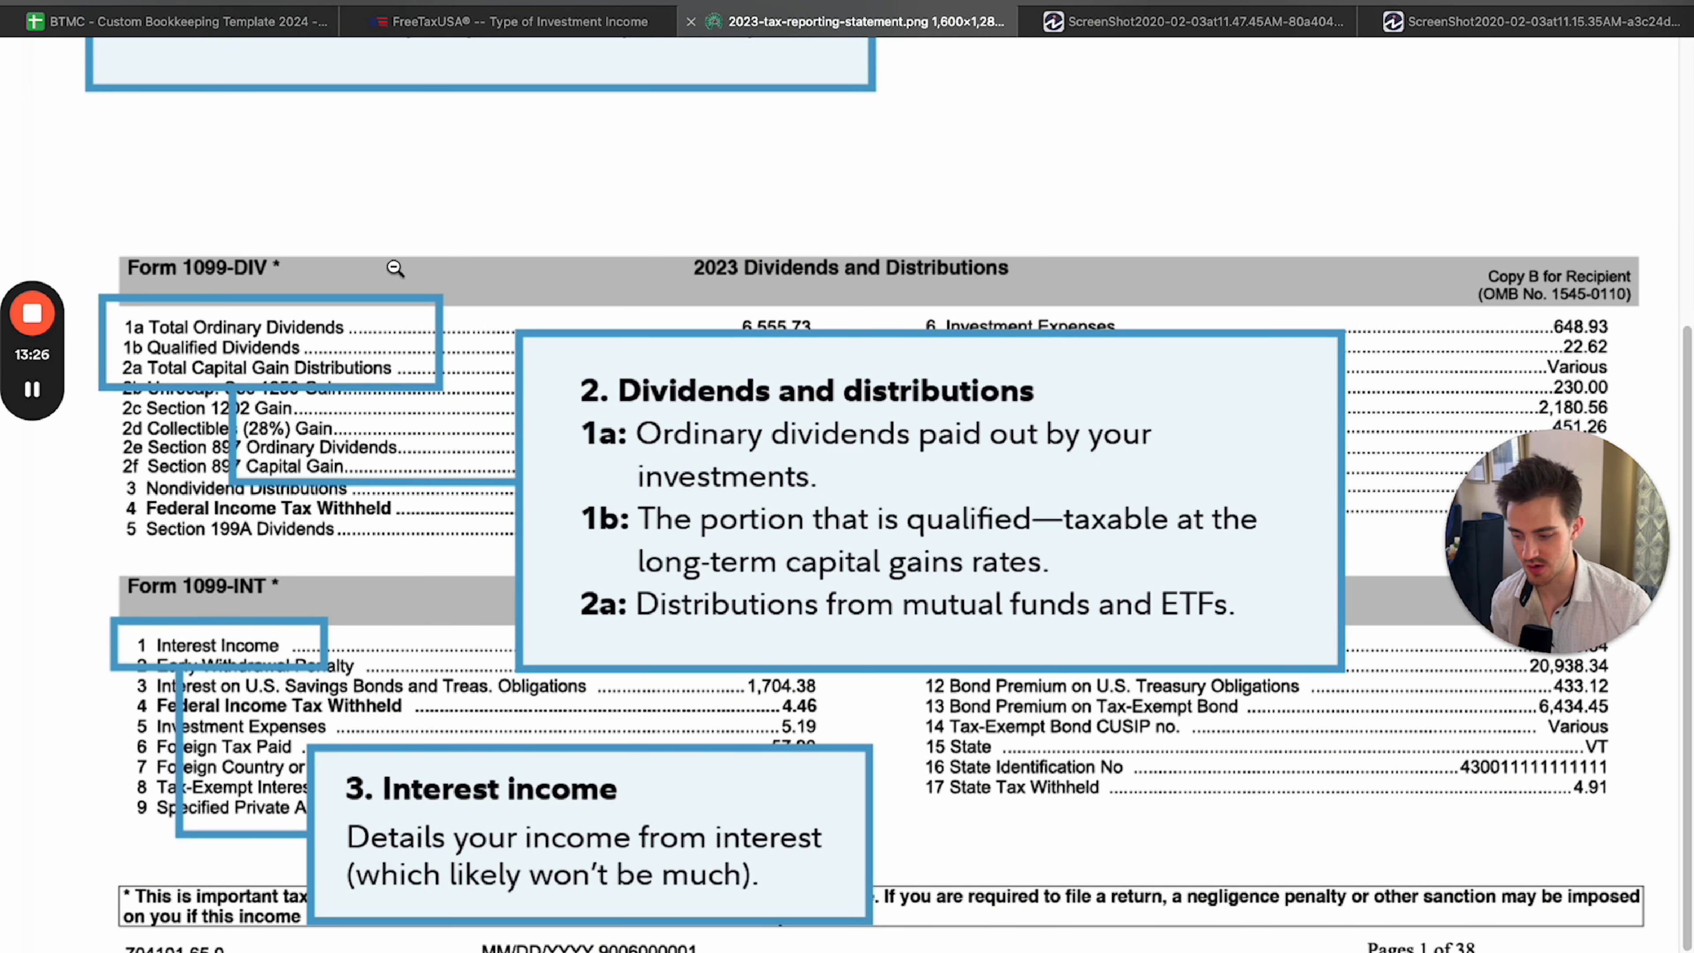
drag(126, 267, 278, 271)
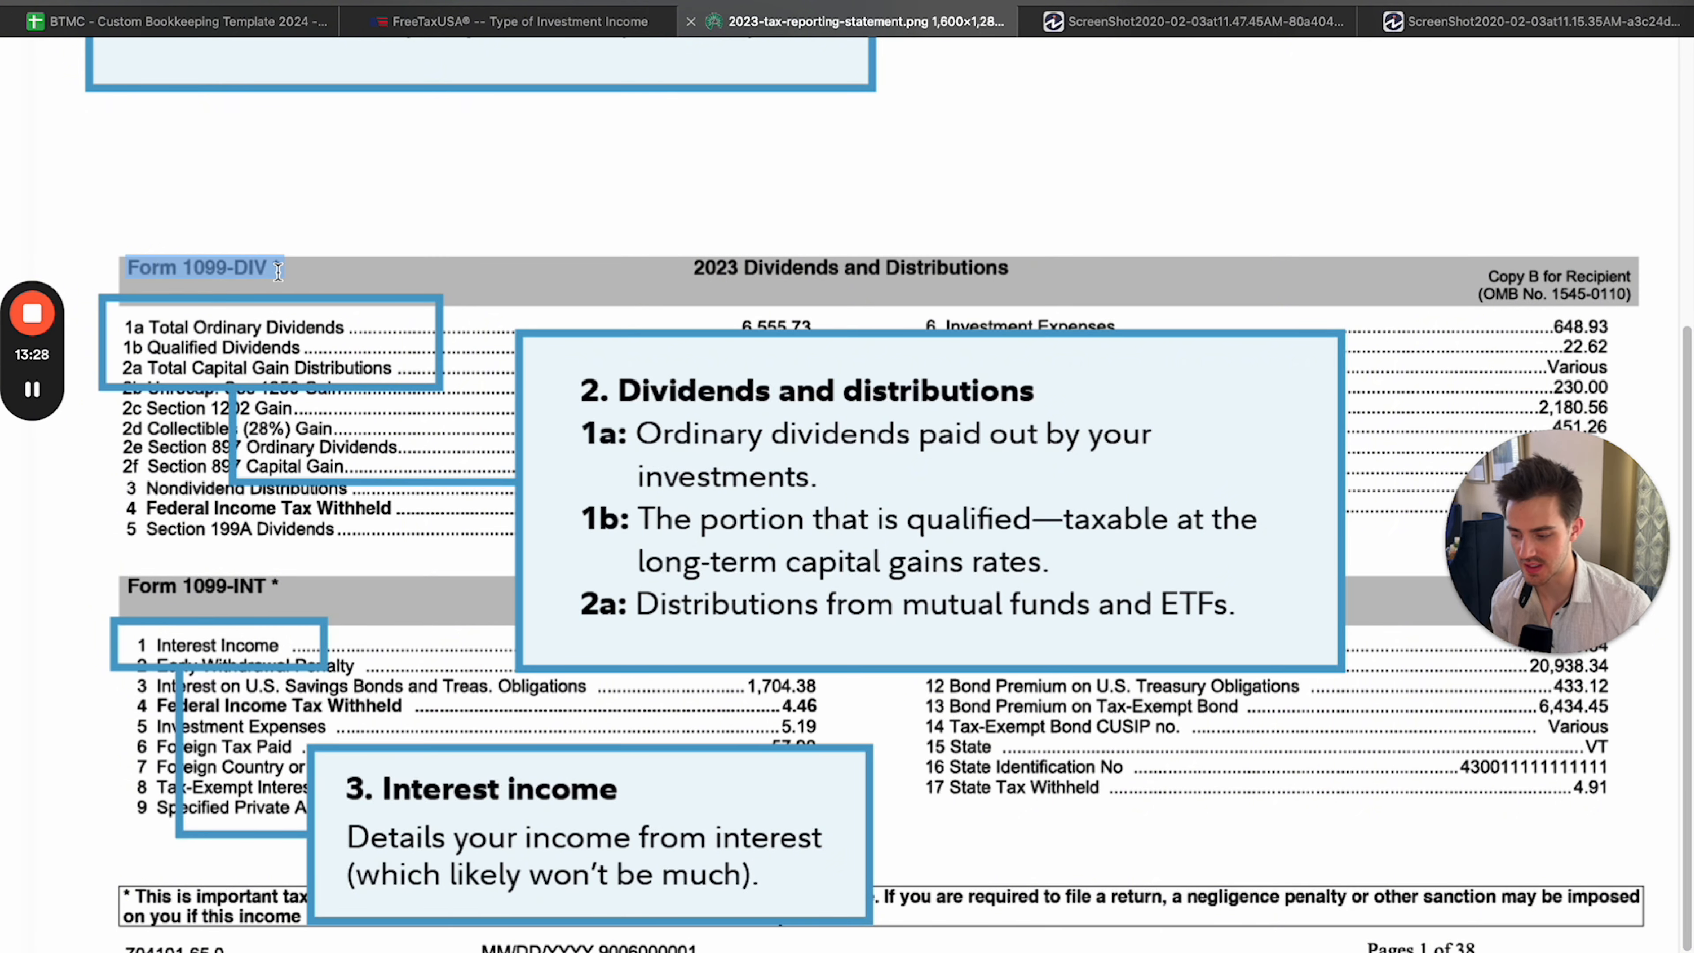
click(267, 271)
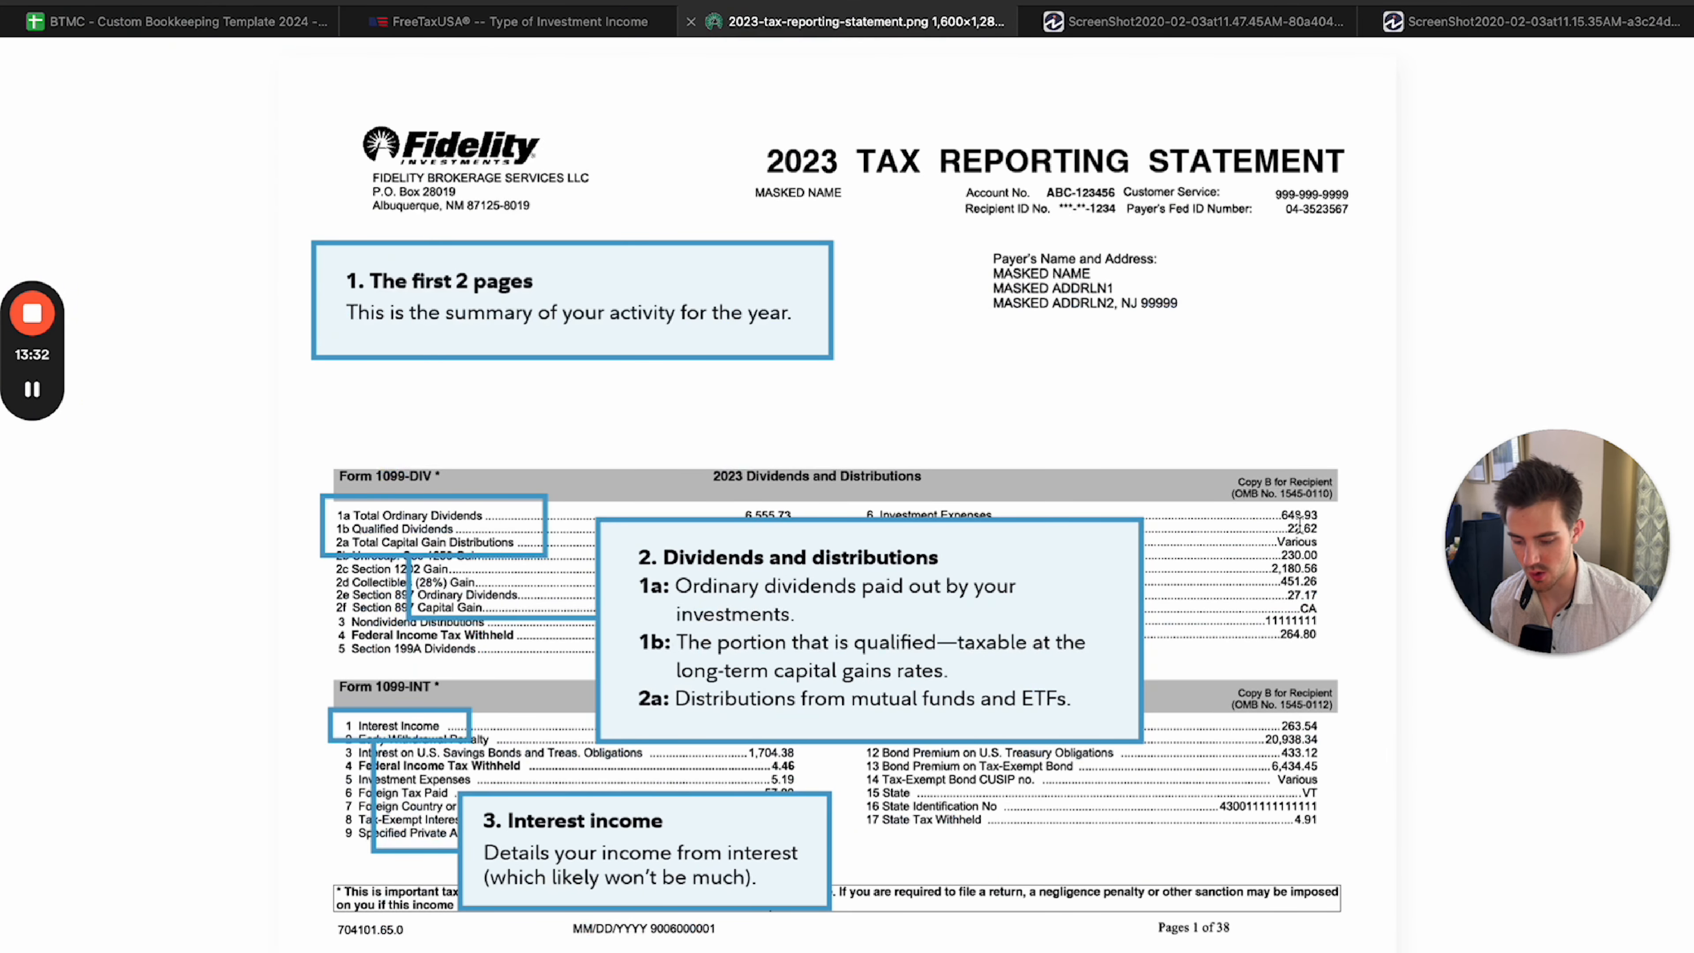
Try to add Dividends (1099-DIV) as the first investment type in FreeTaxUSA, with Fidelity as the financial institution.
click(533, 24)
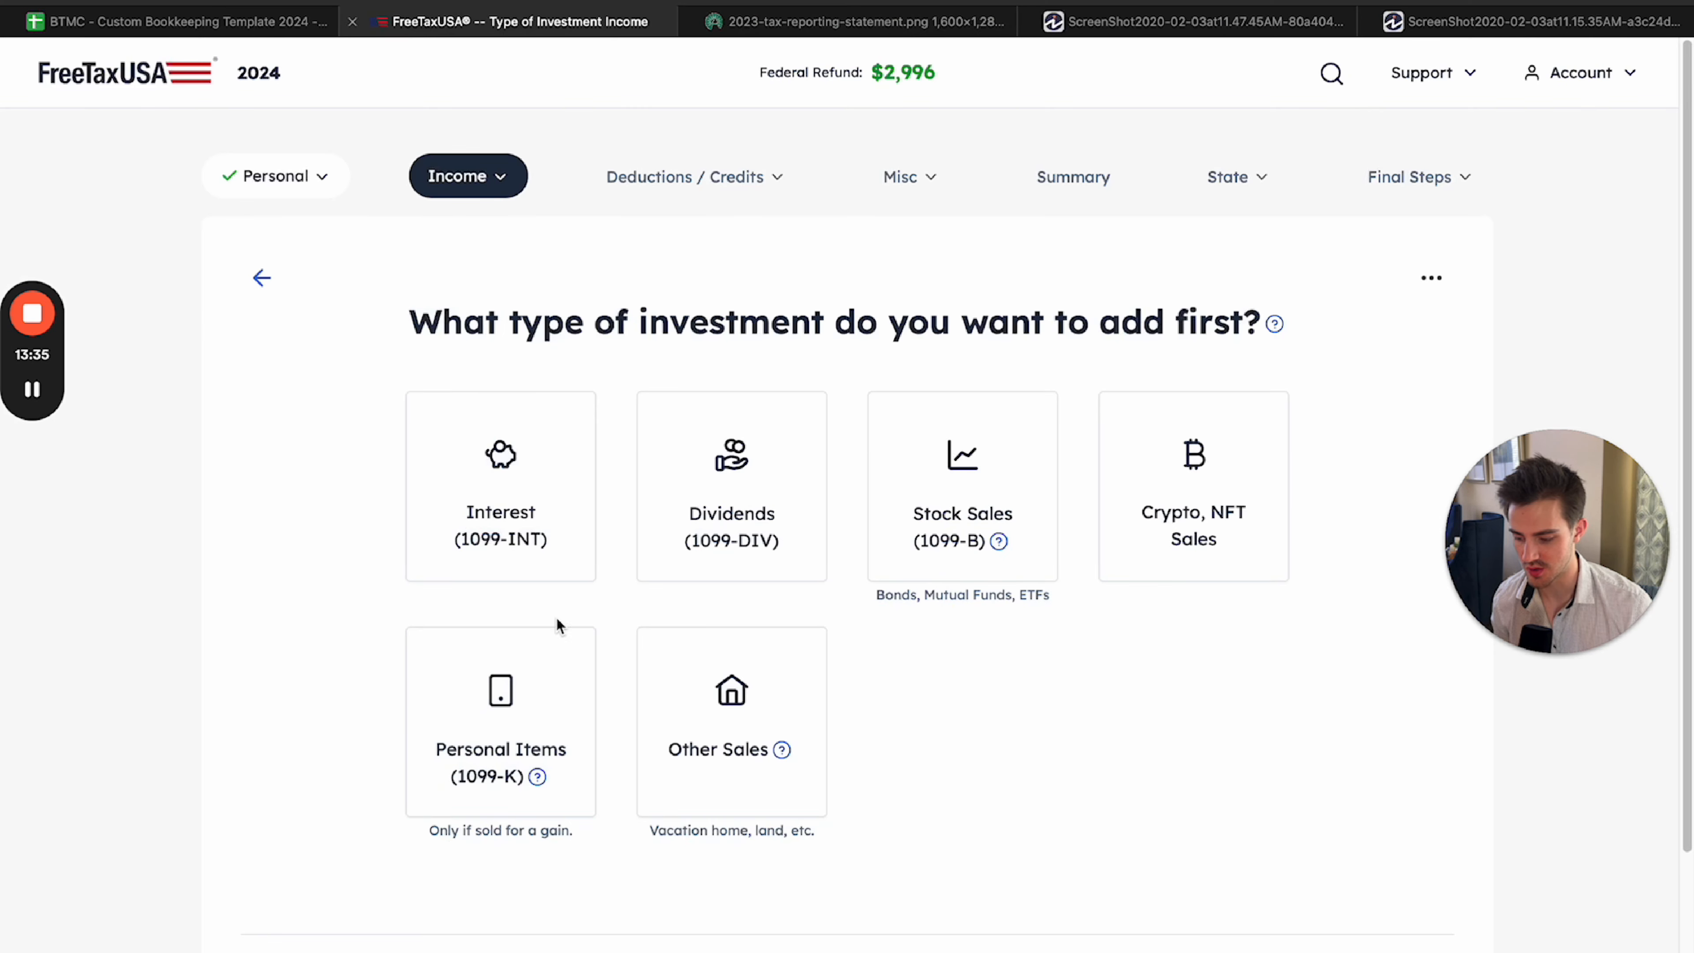
click(713, 491)
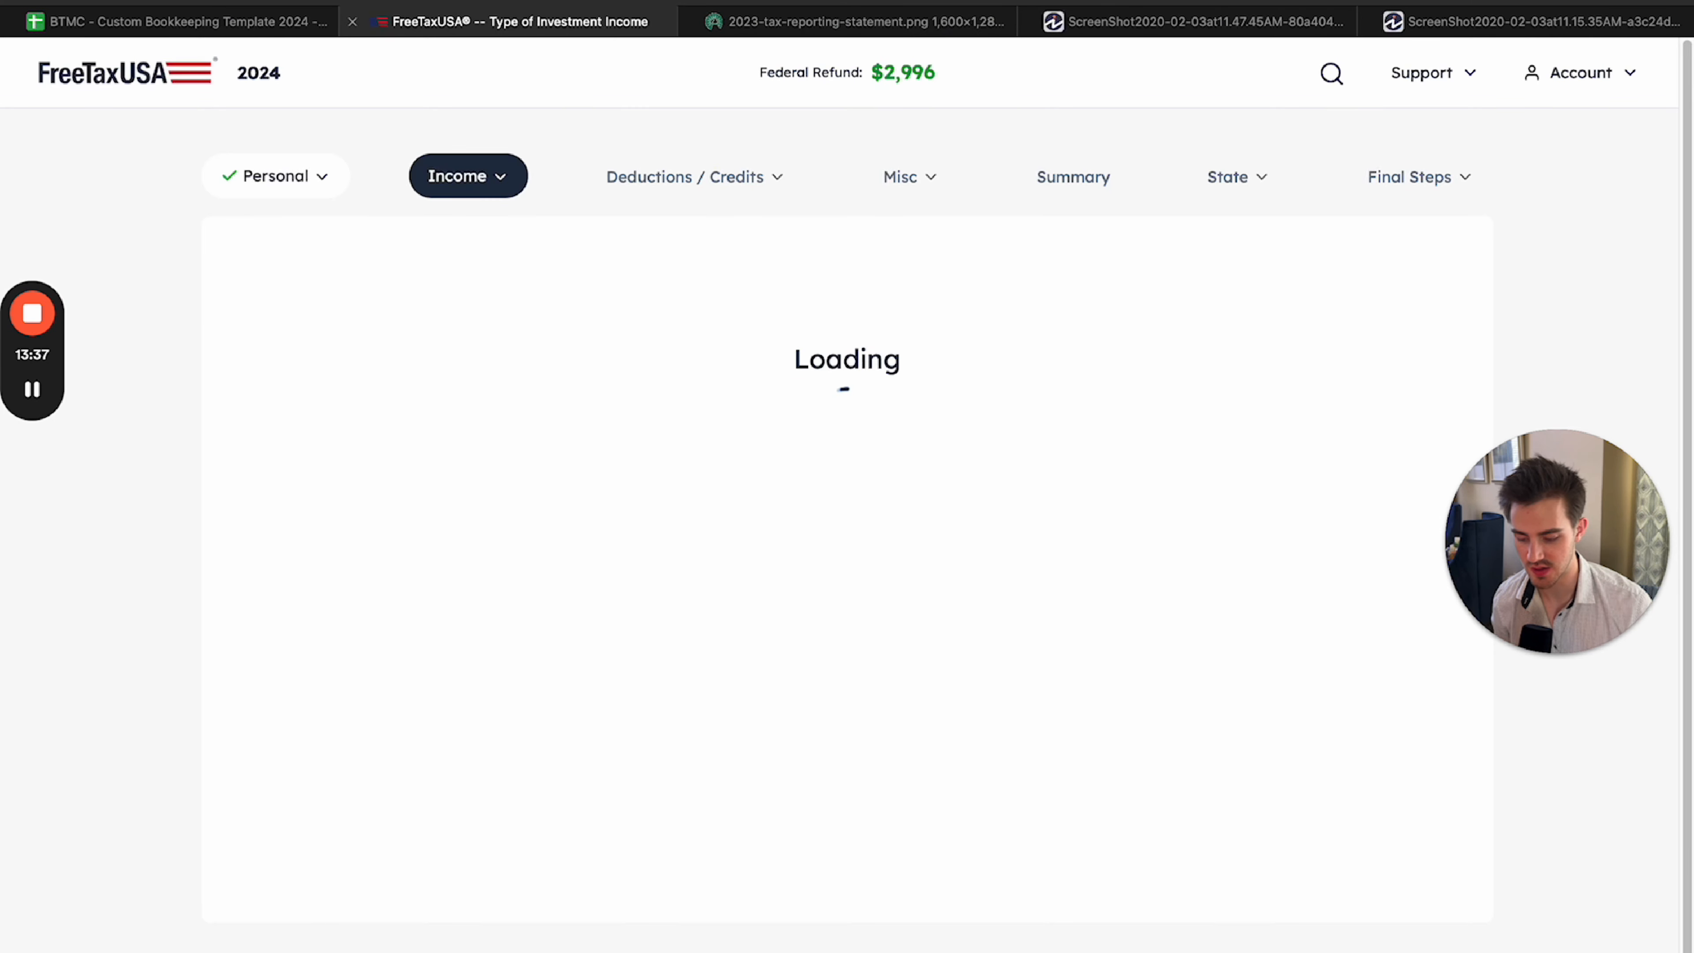
click(573, 468)
text(Fideltiy)
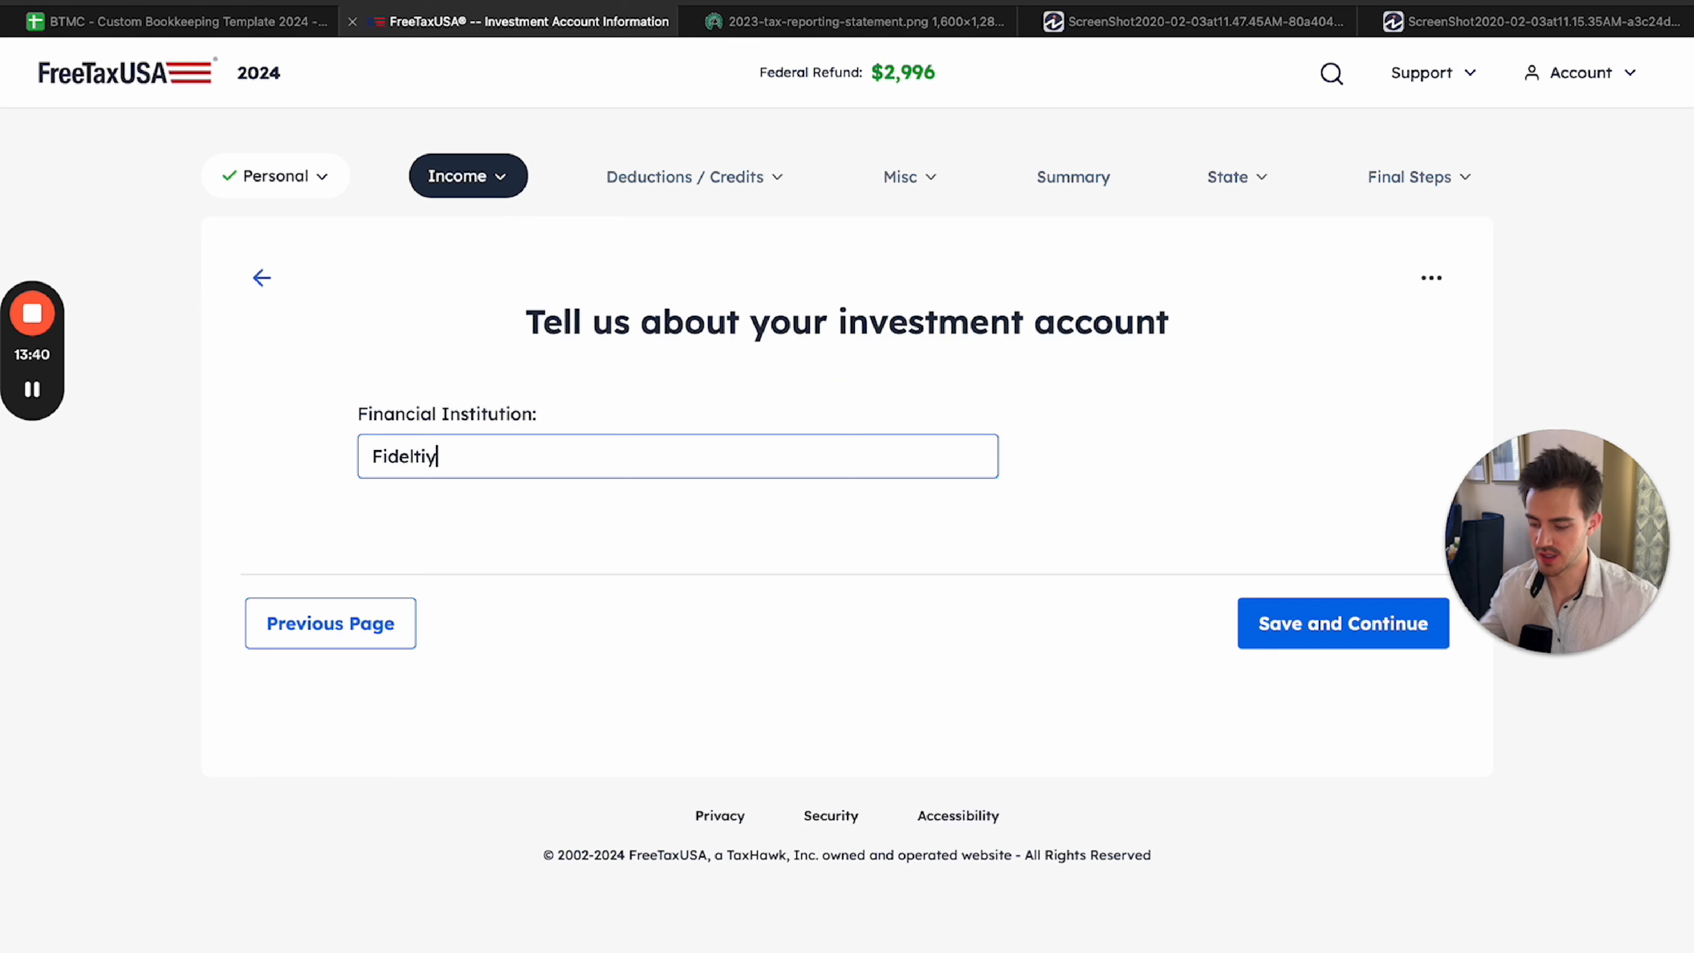
key(BackSpace)
key(BackSpace)
key(BackSpace)
key(BackSpace)
key(BackSpace)
key(BackSpace)
key(BackSpace)
key(BackSpace)
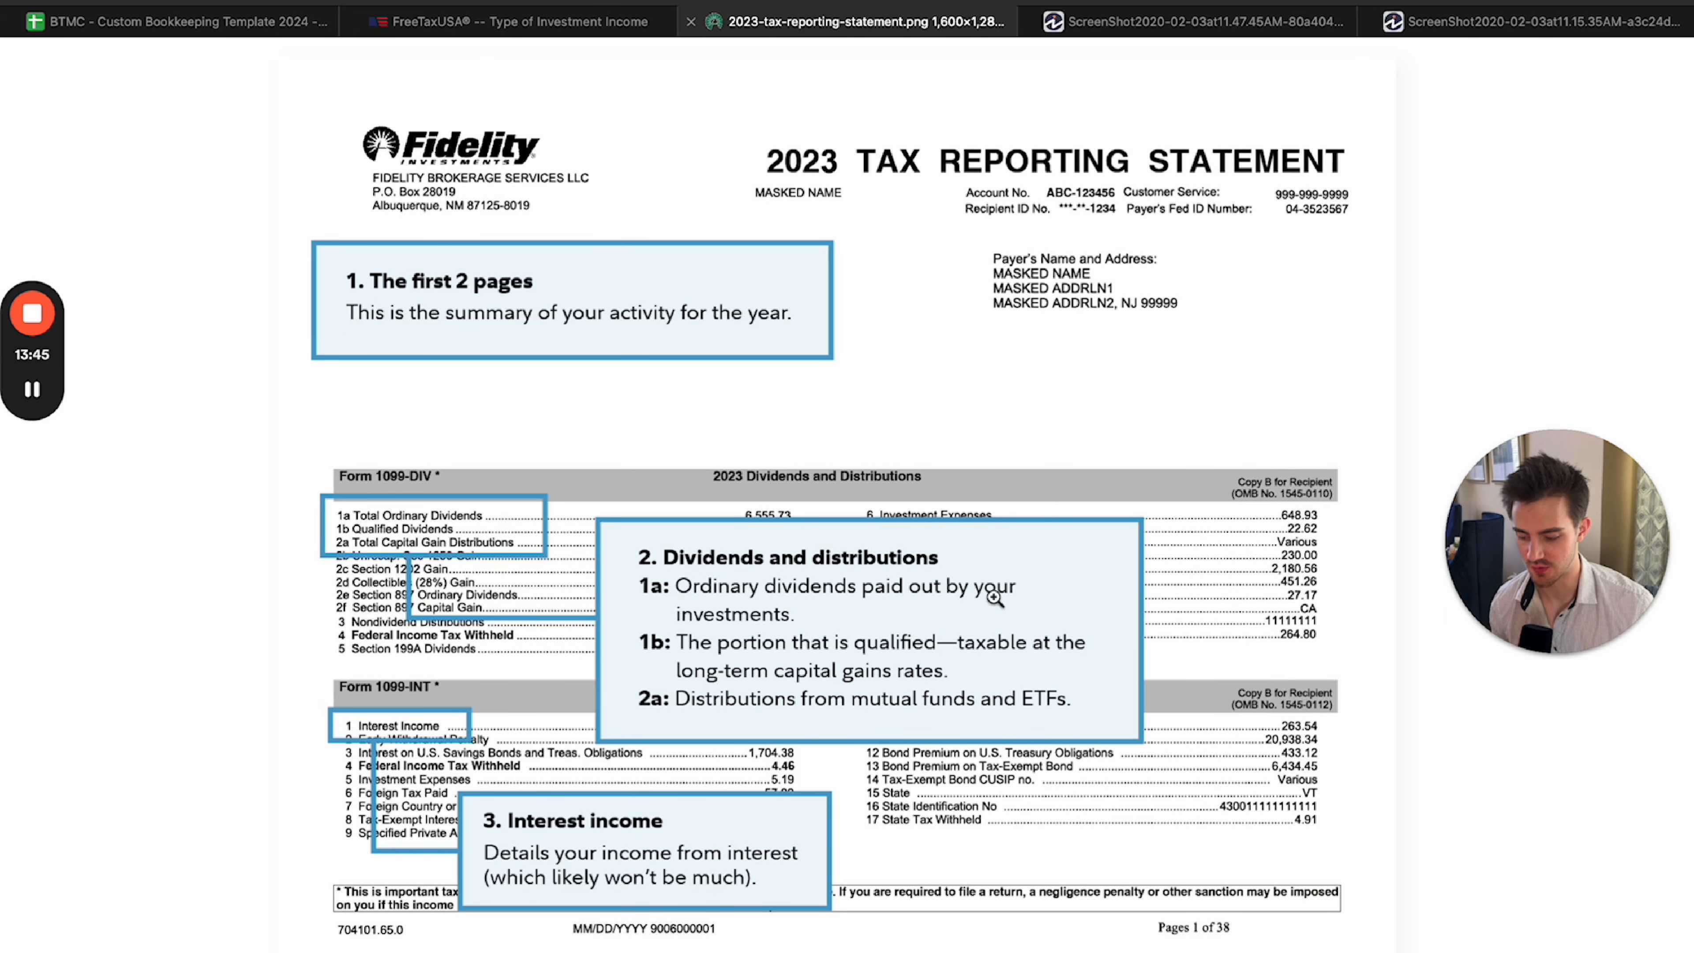
Examine the Form 1099-INT heading and the note on line 1b qualified dividends in the Fidelity statement.
drag(363, 694, 446, 692)
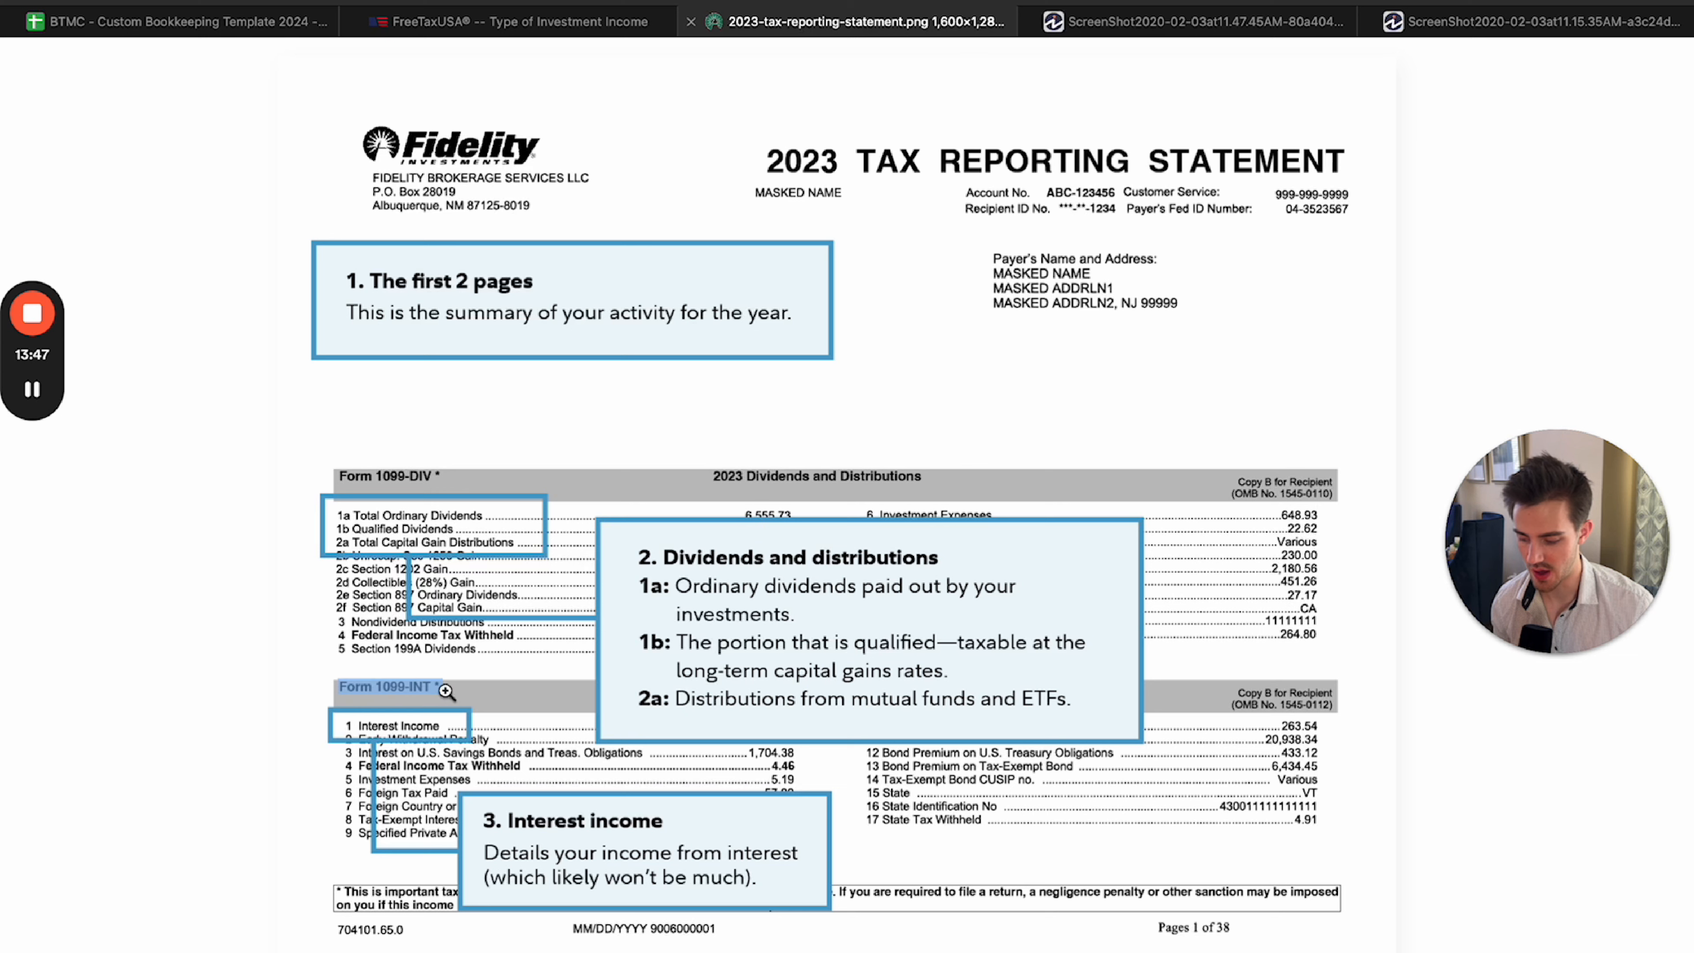
click(476, 685)
drag(635, 462, 577, 468)
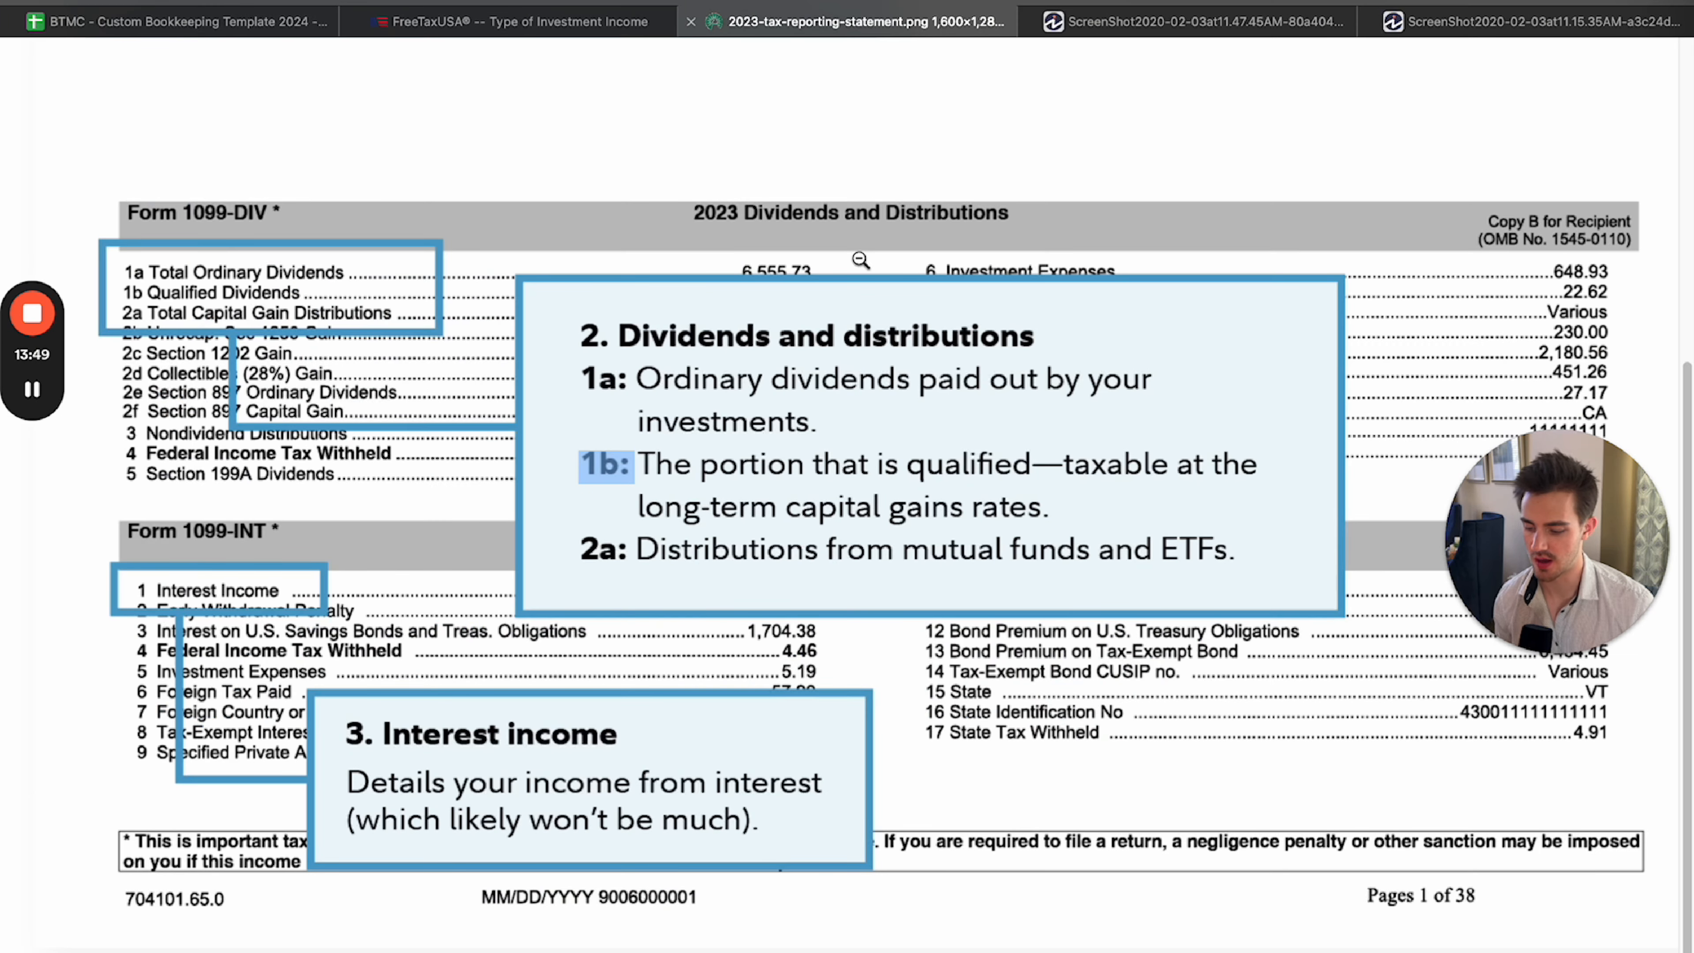
click(860, 261)
Select Stock Sales (1099-B) as the investment type in FreeTaxUSA, then return to the investment and savings accounts page without saving.
click(514, 21)
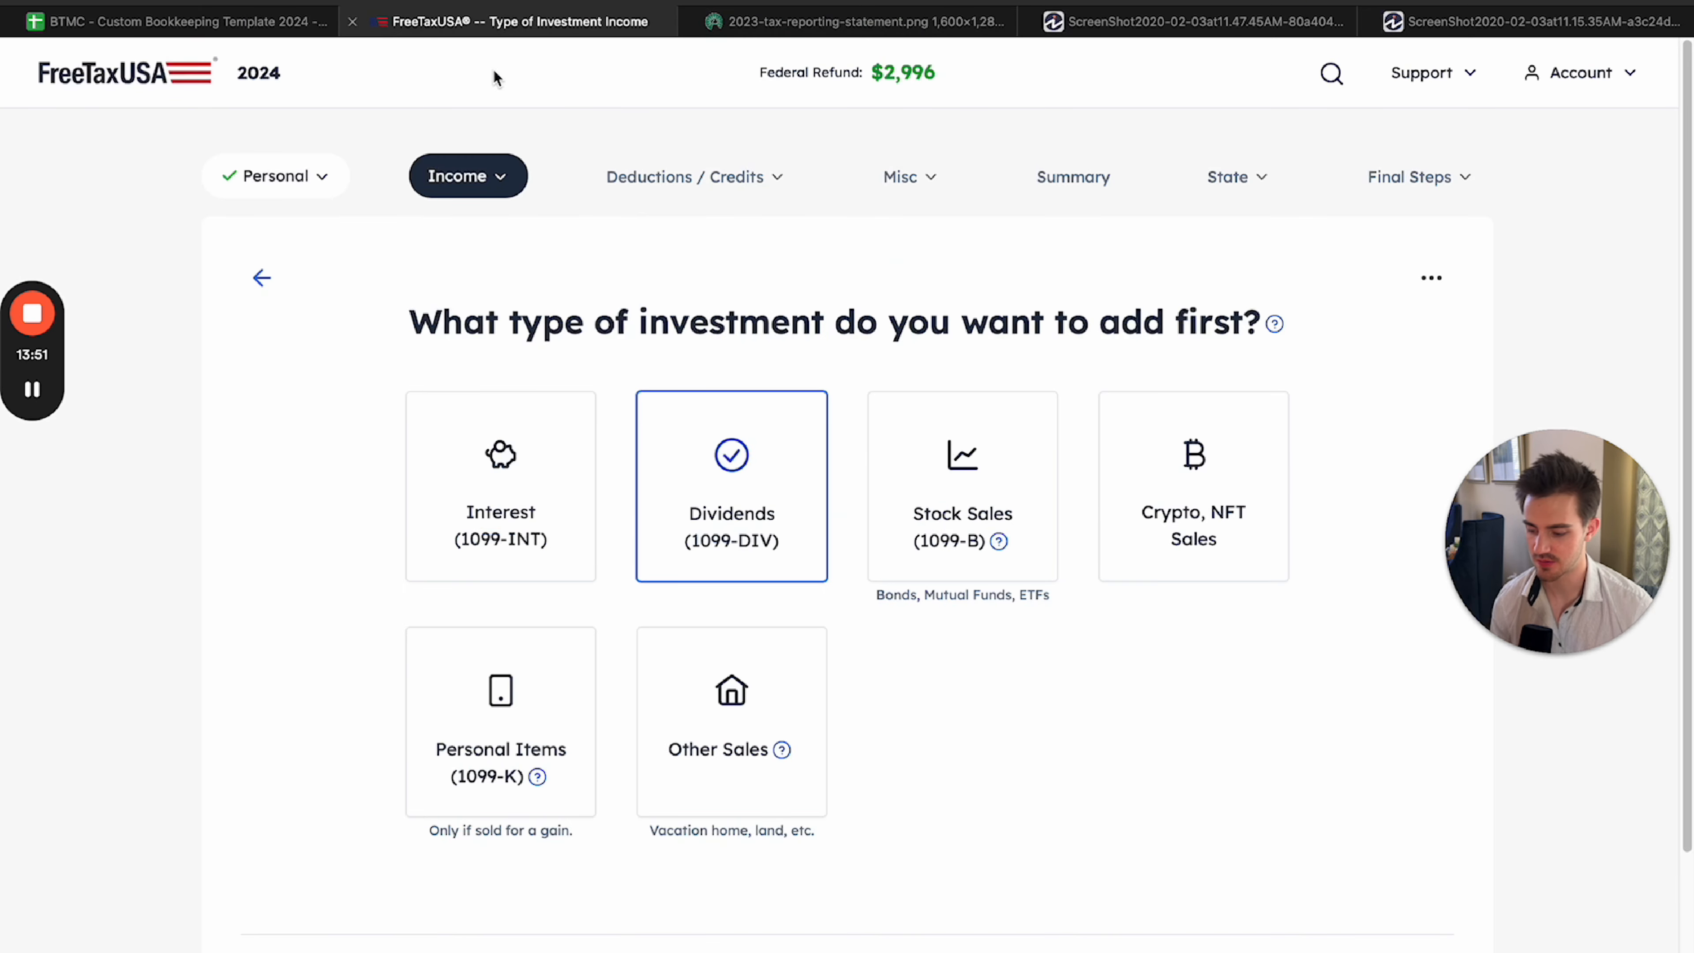
click(978, 485)
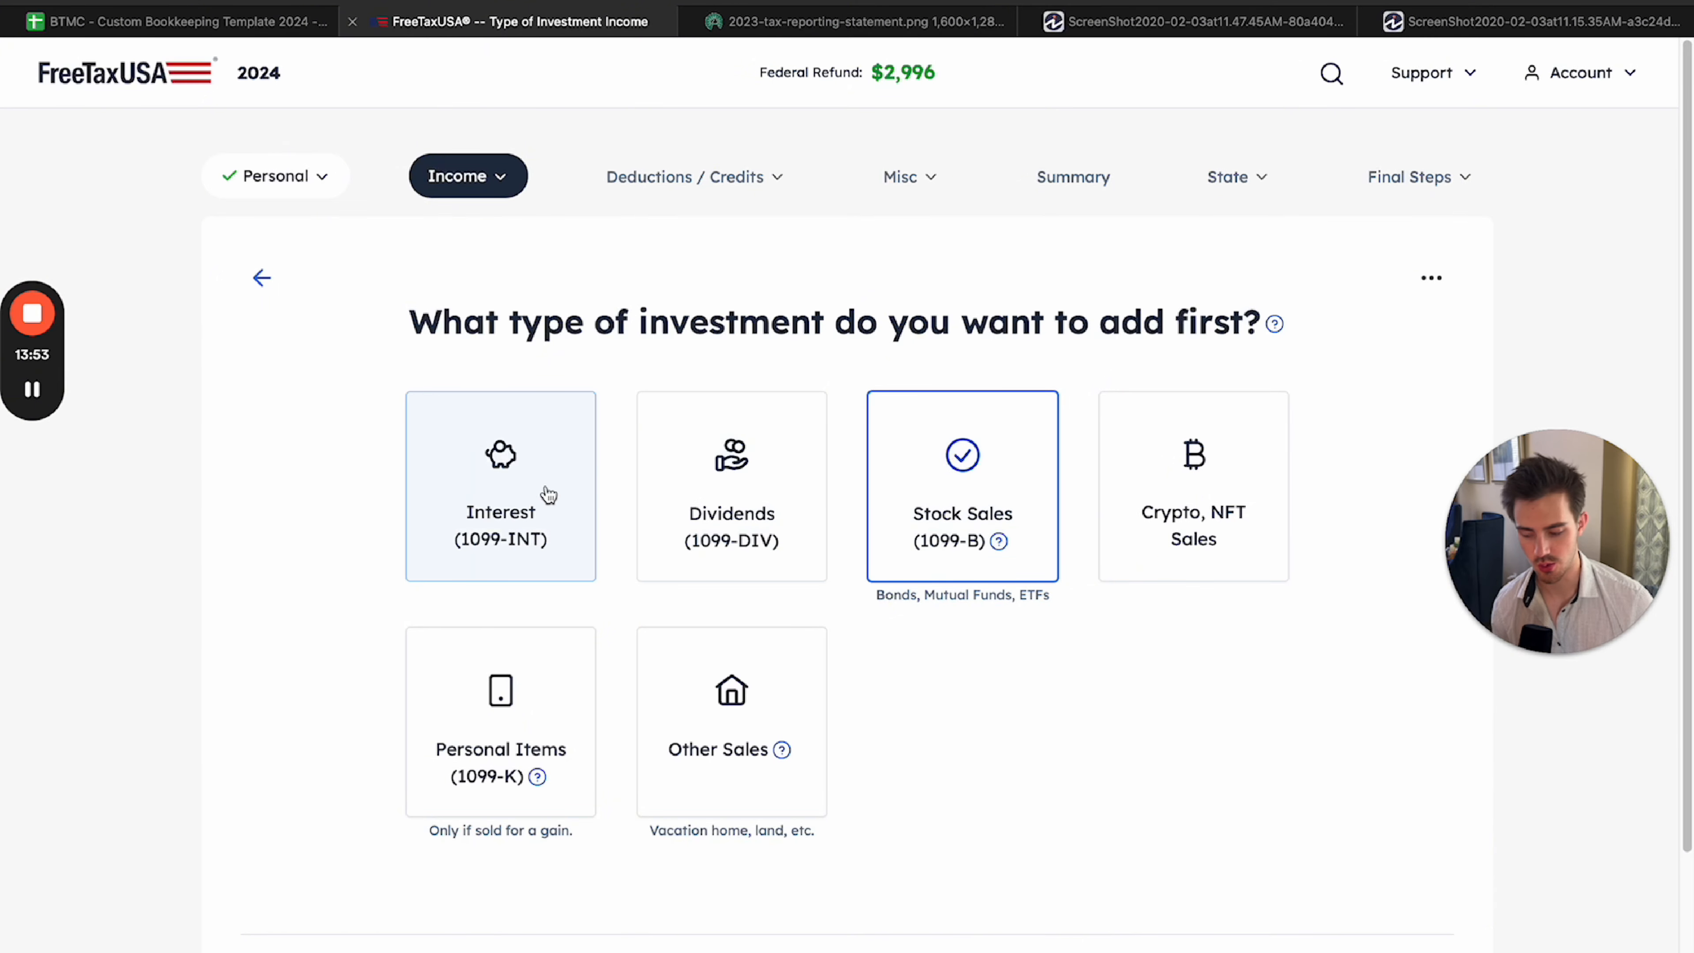
click(261, 277)
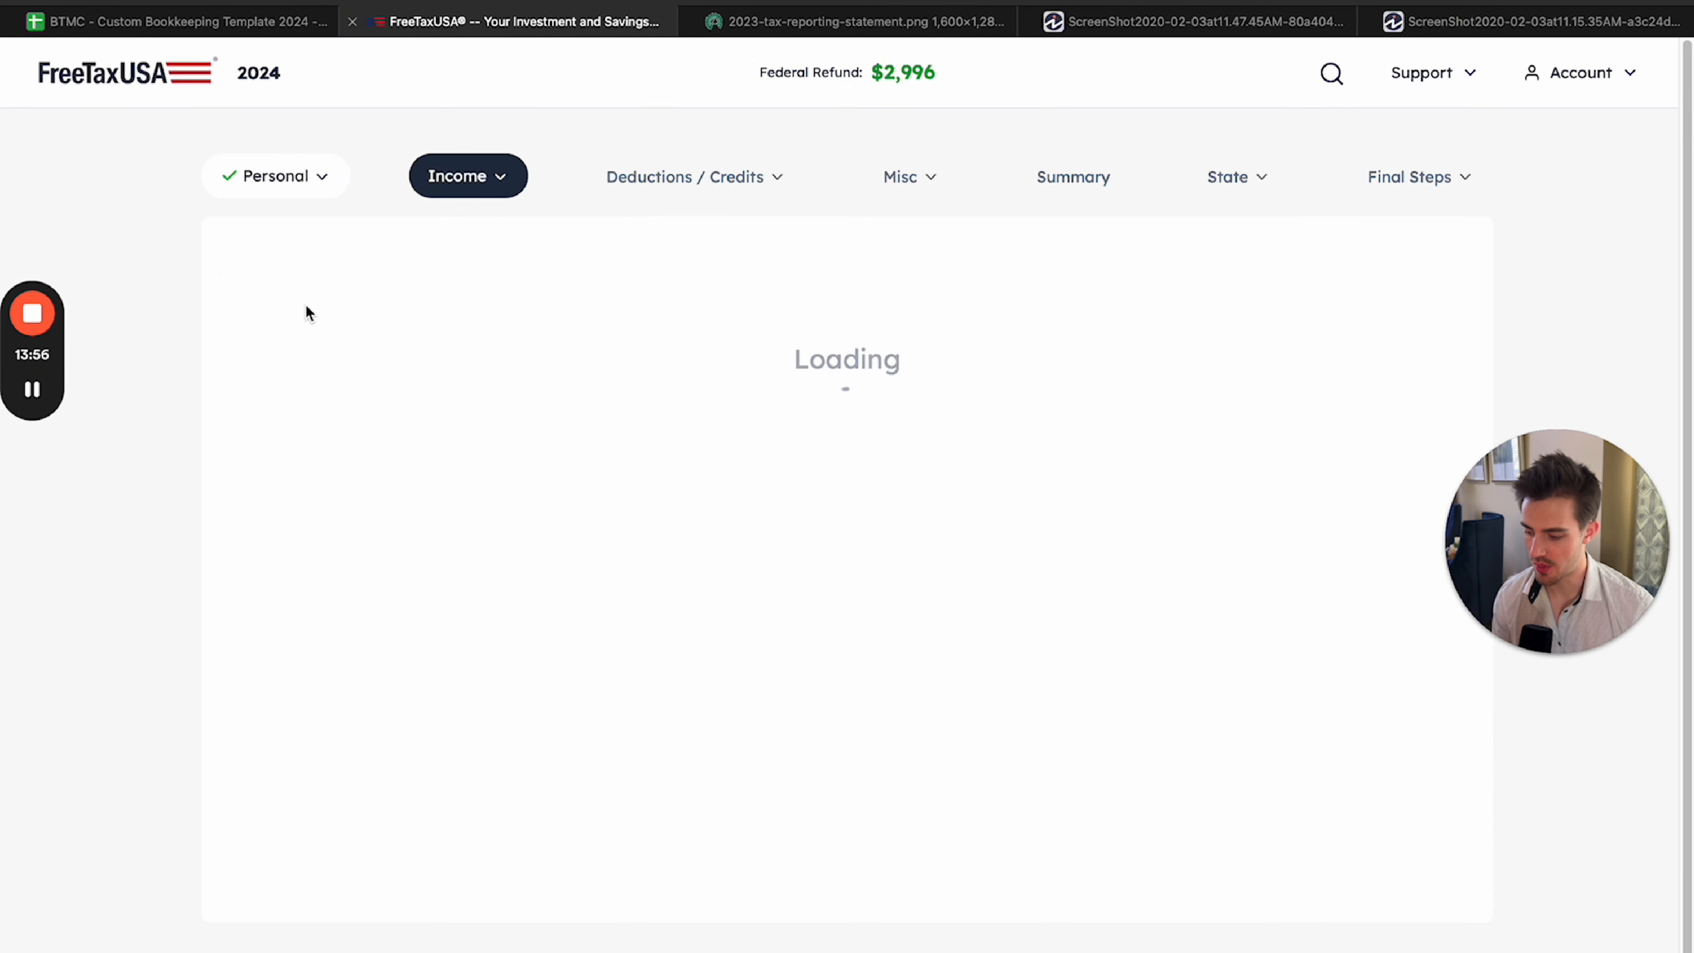
Expand the Business and Rental Income section on the Your Income page.
scroll(1116, 534, down, 3)
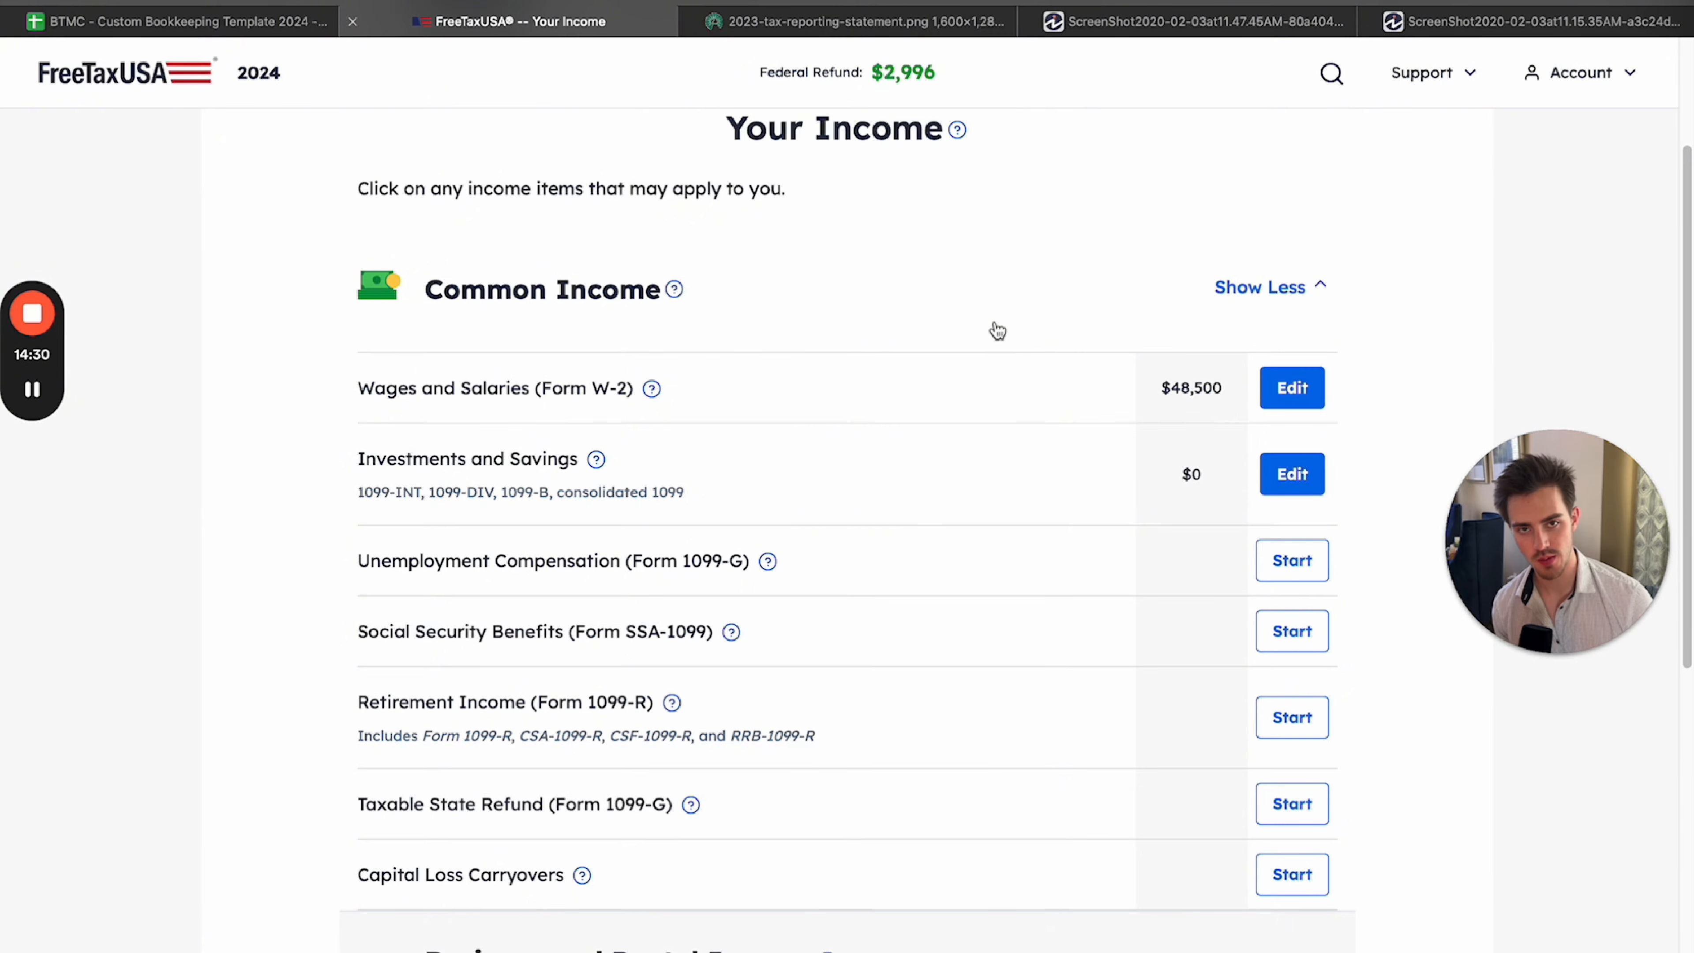
scroll(997, 331, down, 9)
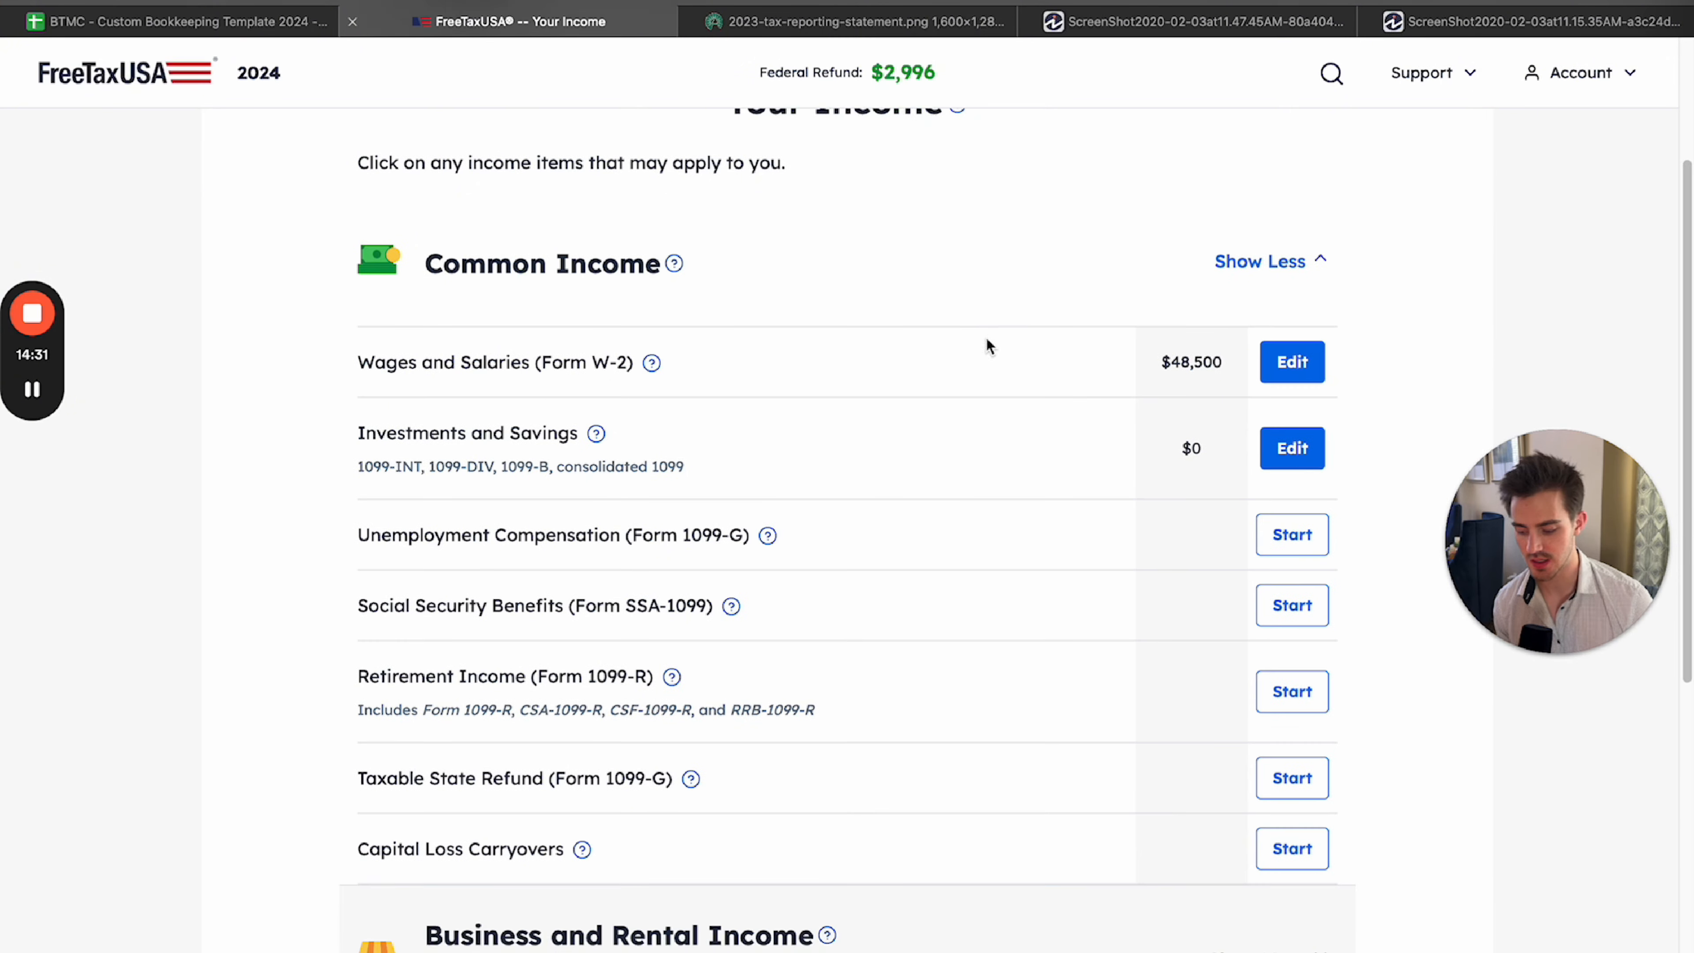
click(1251, 401)
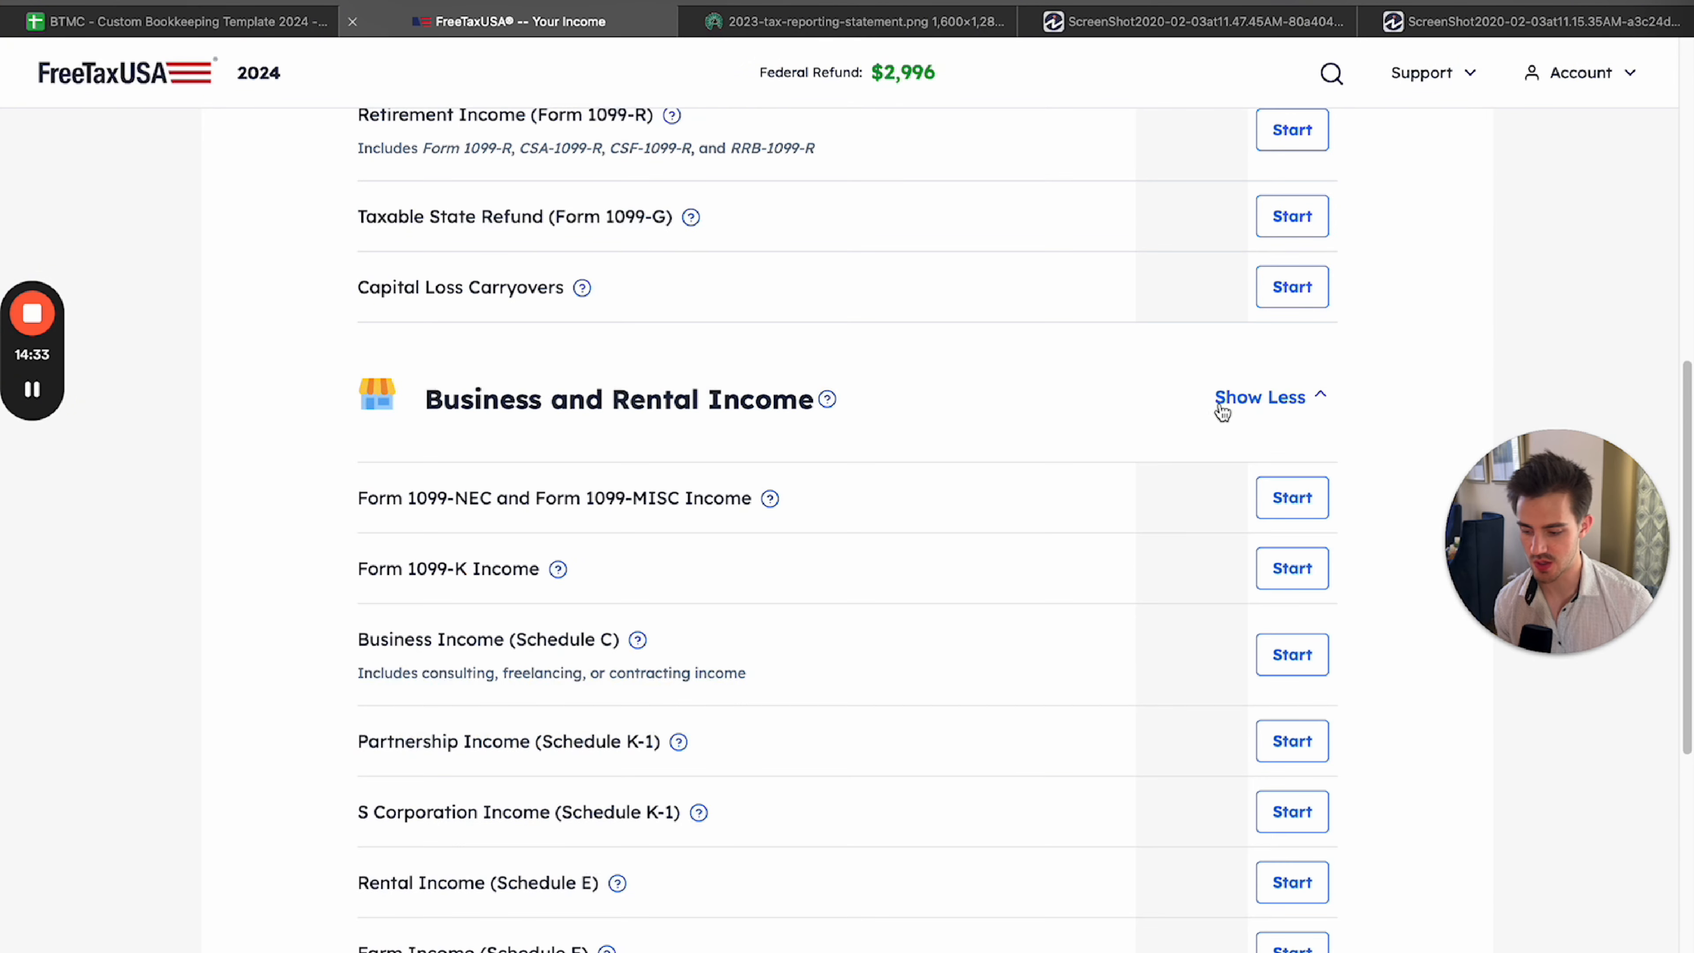